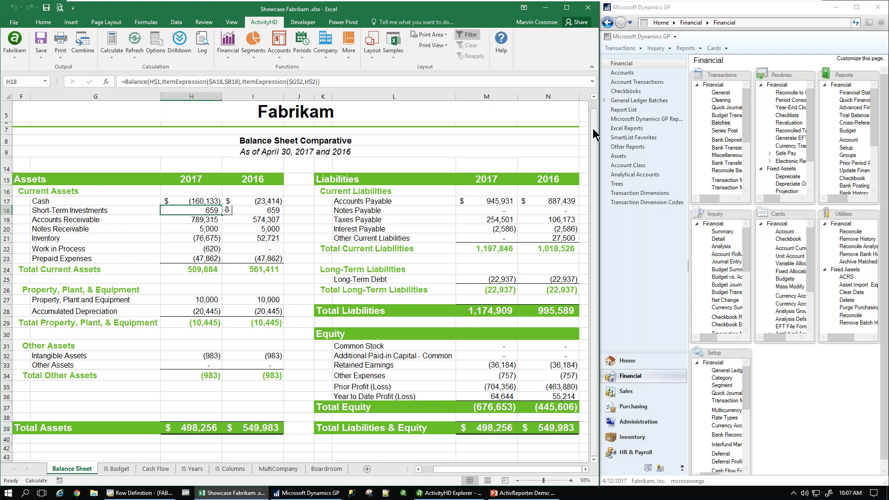
- Drill down into the 2017 Cash balance, browse its journal detail and narrow the Drilldown Explorer window so Dynamics GP is uncovered
click(181, 202)
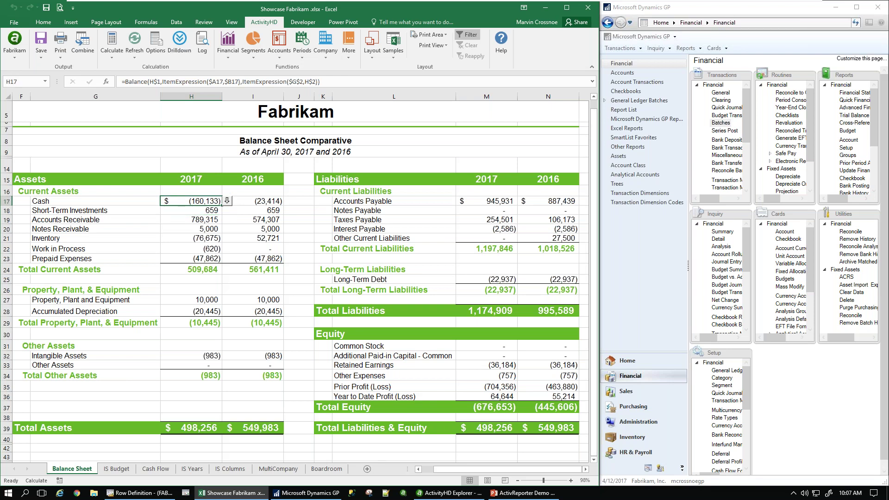
click(227, 201)
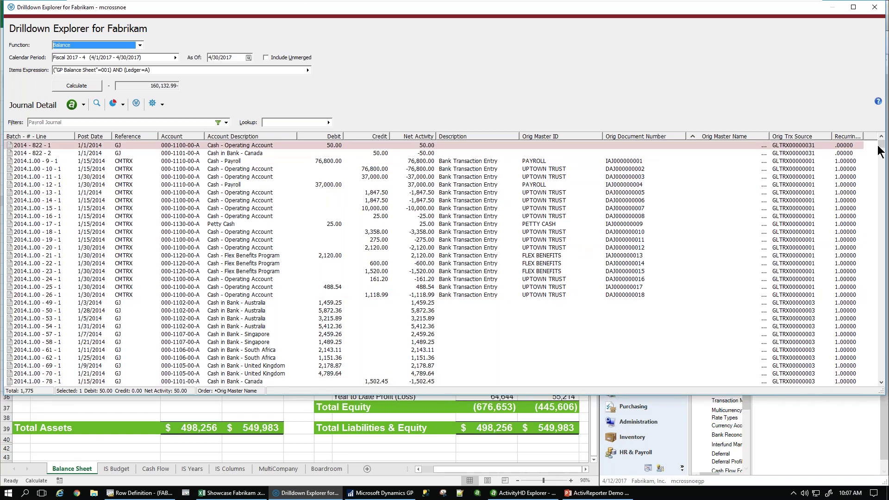
drag(881, 150, 882, 286)
drag(884, 246, 571, 244)
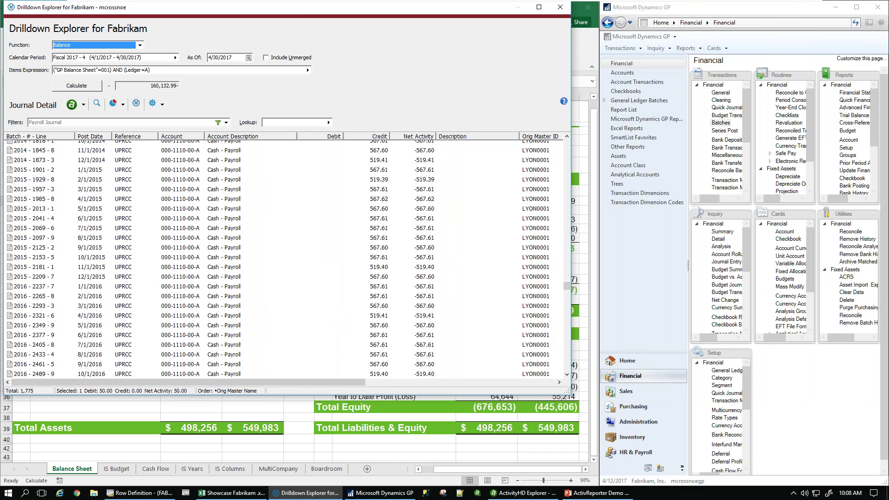
- Open journal line 2015 - 2181 - 1 in the Dynamics GP Journal Entry Inquiry and select its first distribution line
click(192, 267)
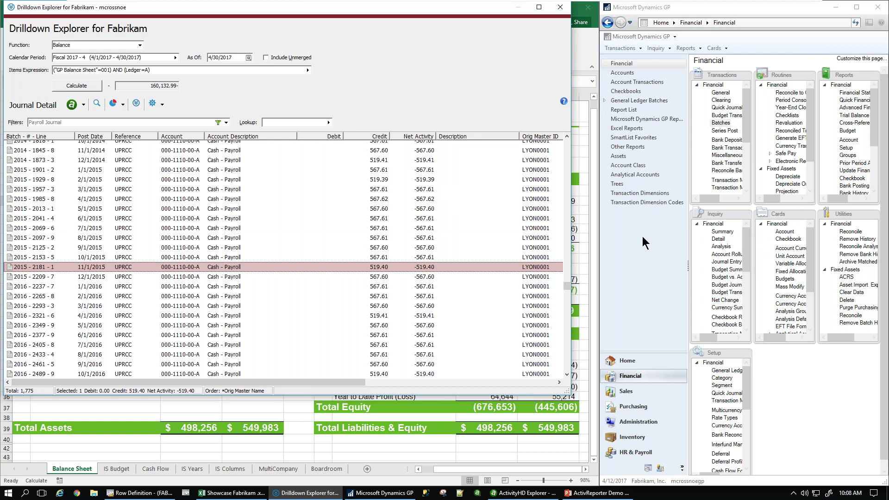
double_click(306, 267)
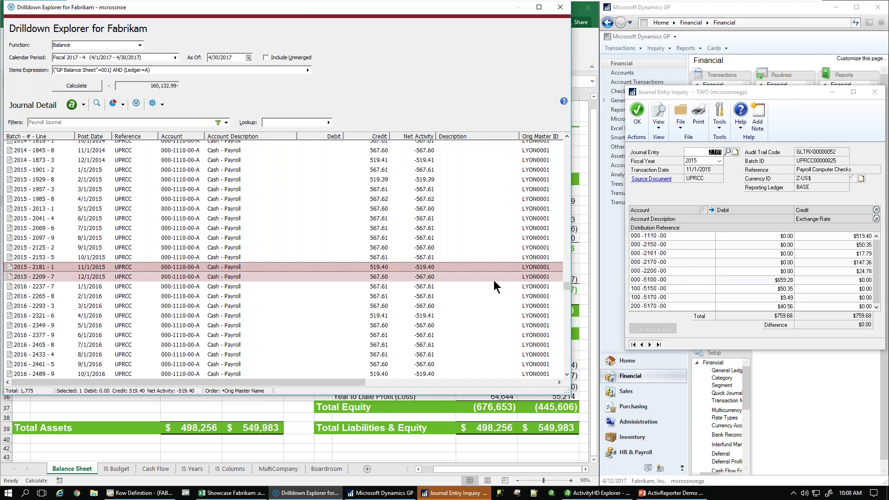
click(859, 239)
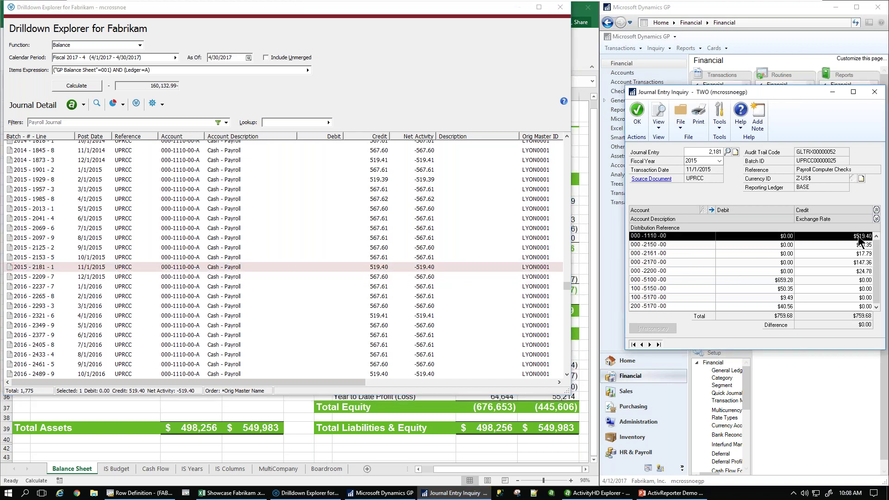
- View the journal entry's source document, and close the payroll check inquiry, the journal entry inquiry and the Cash drilldown
click(651, 179)
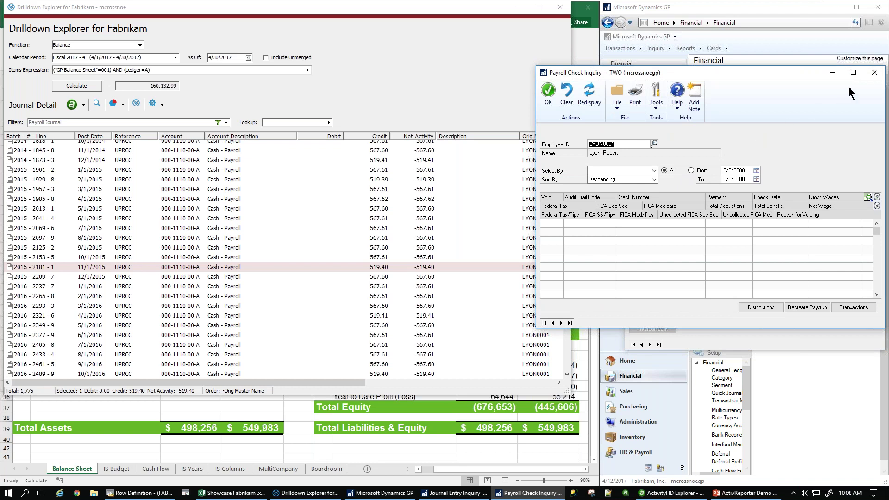
click(874, 72)
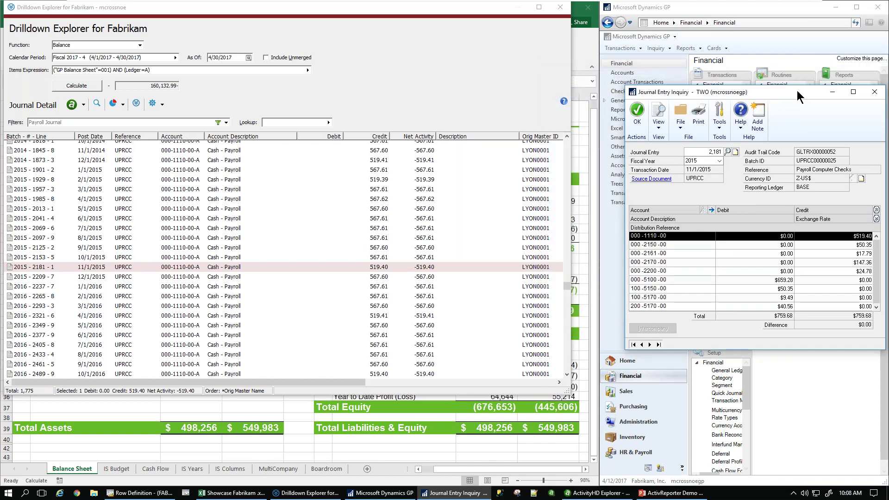
drag(797, 90, 767, 91)
click(843, 91)
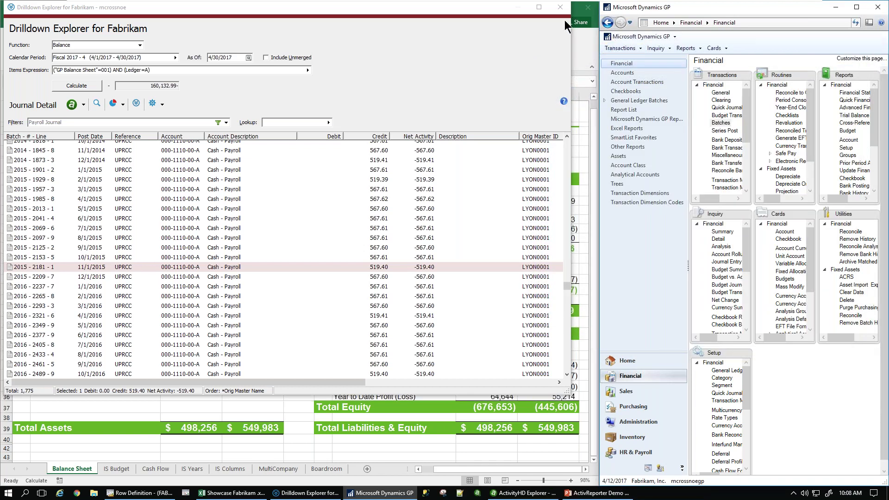
click(561, 9)
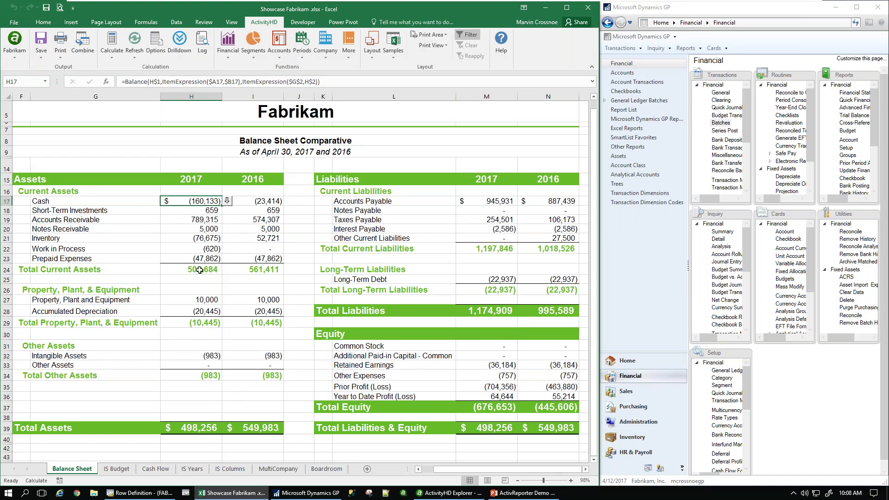
- Drill down into the 2017 Accounts Payable balance, view the journal entry behind line 2016 - 881 - 2 and close the inquiry
click(485, 202)
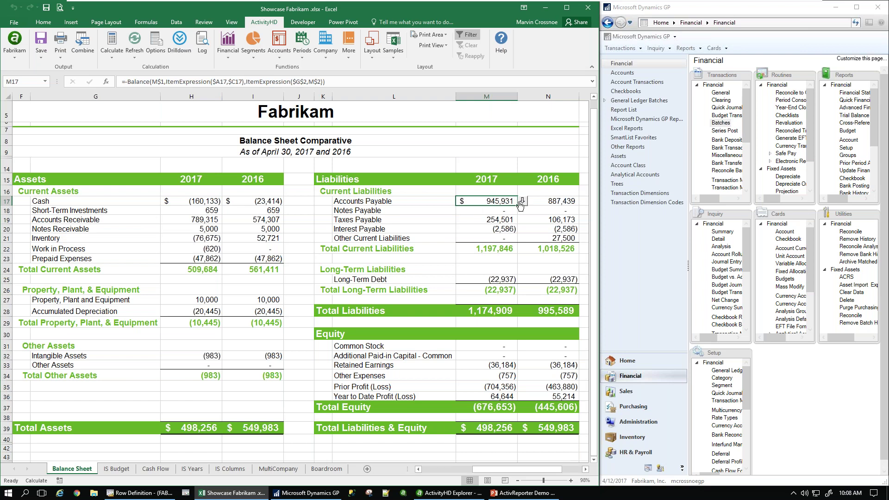
click(521, 201)
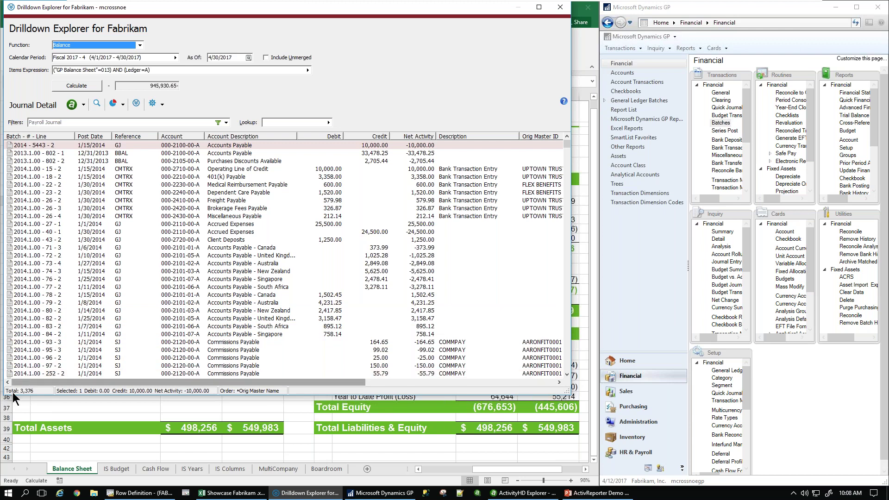
drag(567, 144, 569, 213)
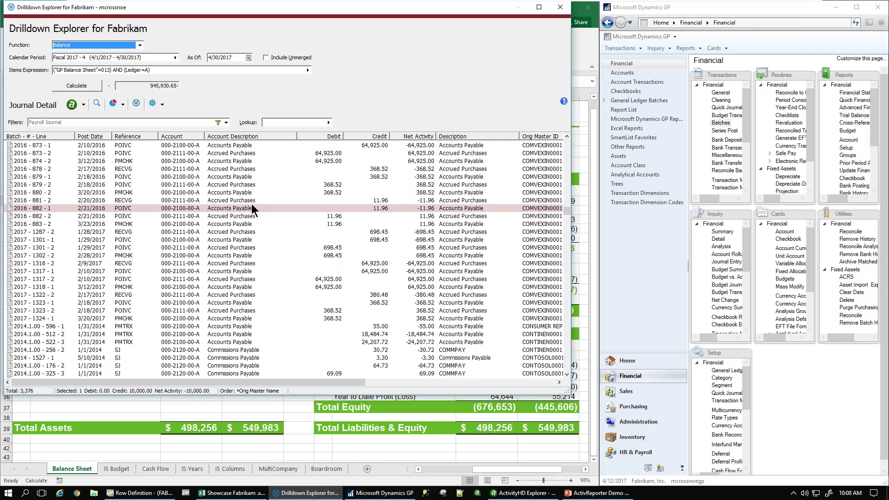
click(245, 202)
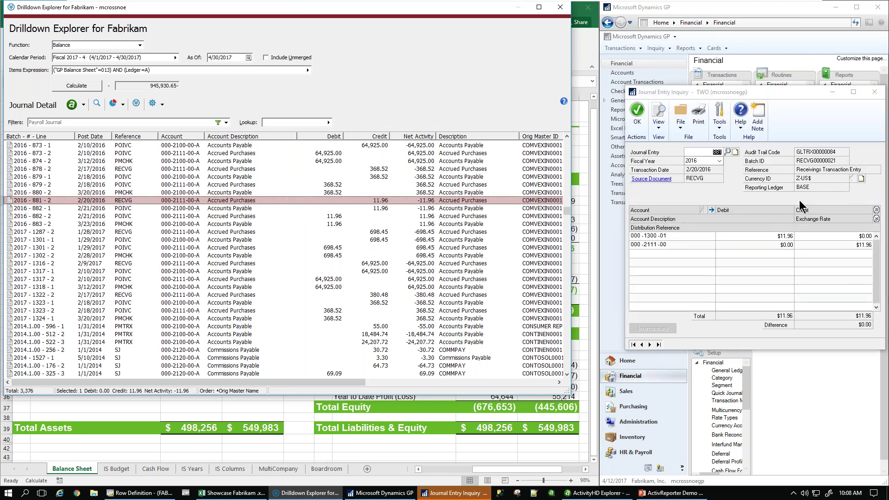
click(875, 91)
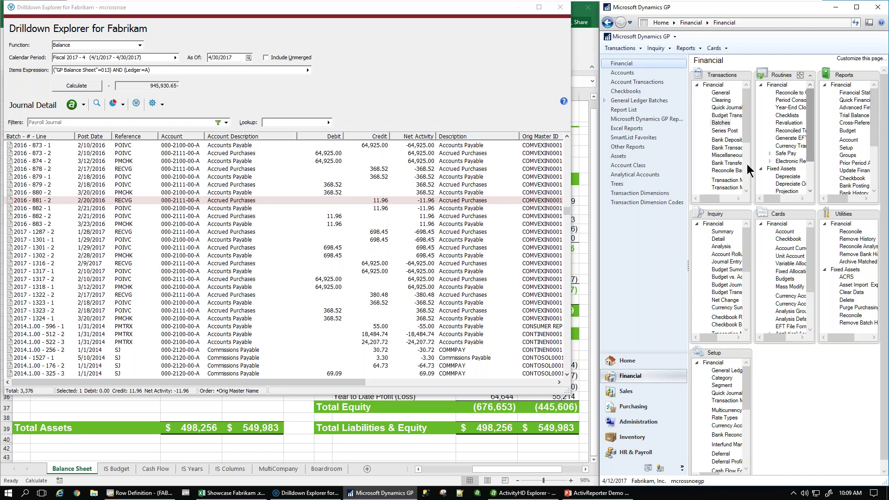
- Move the Drilldown Explorer window so the balance sheet's asset names and 2017 asset column are uncovered
click(107, 9)
drag(107, 9, 311, 27)
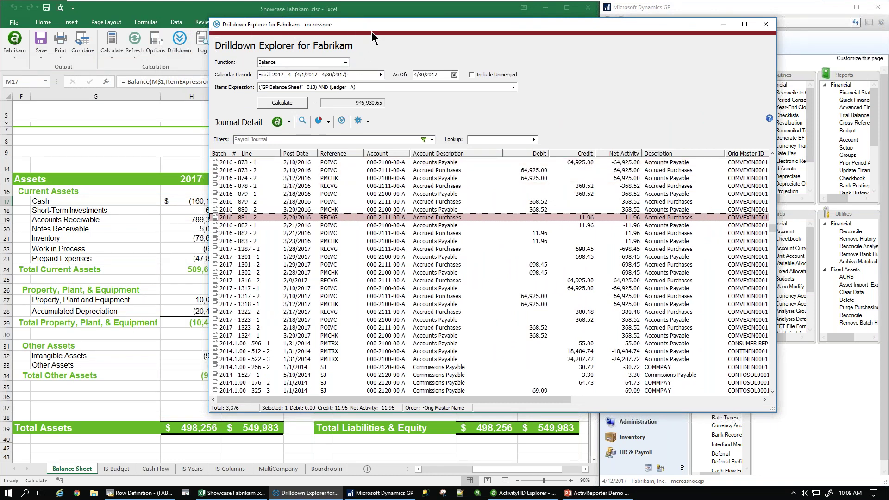
drag(371, 24, 392, 21)
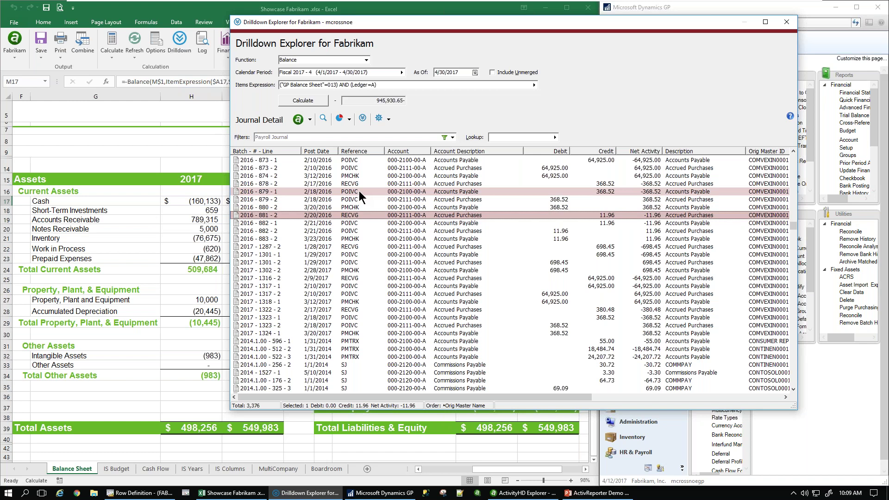
- Sort the journal detail successively by Credit, Debit, Account Description and Account, ending with Post Date in descending order
click(584, 150)
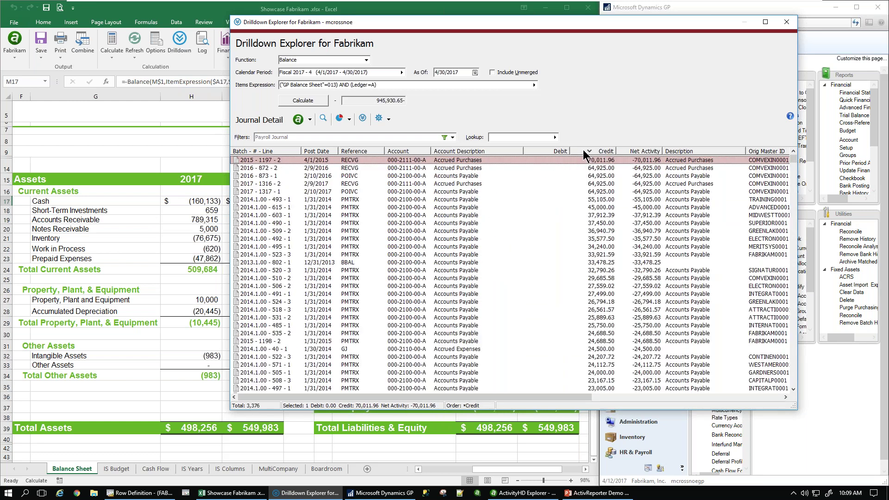
click(554, 151)
click(553, 150)
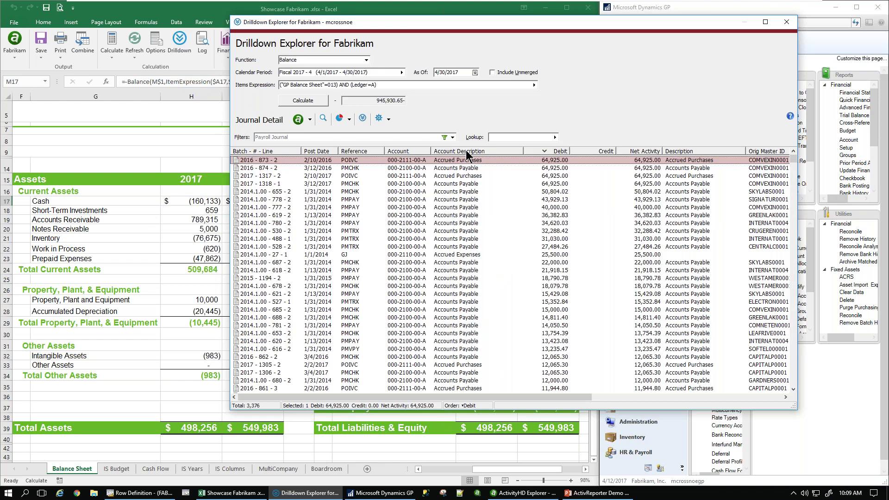
click(464, 151)
click(400, 152)
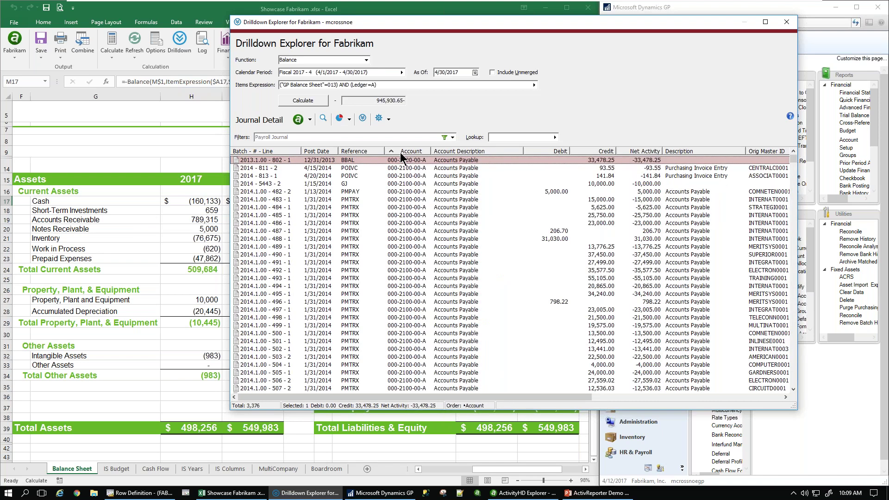
click(324, 152)
click(324, 151)
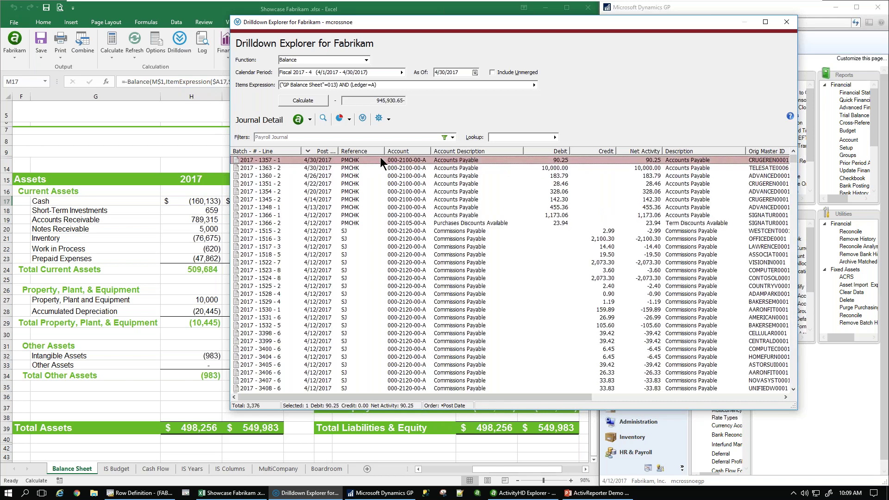
- Copy journal lines 2017-1357-1 through 2017-1531-6, plus 2017-3400-6 and 2017-3406-6, to Excel and close the new workbook without saving
shift+click(388, 319)
ctrl+click(392, 349)
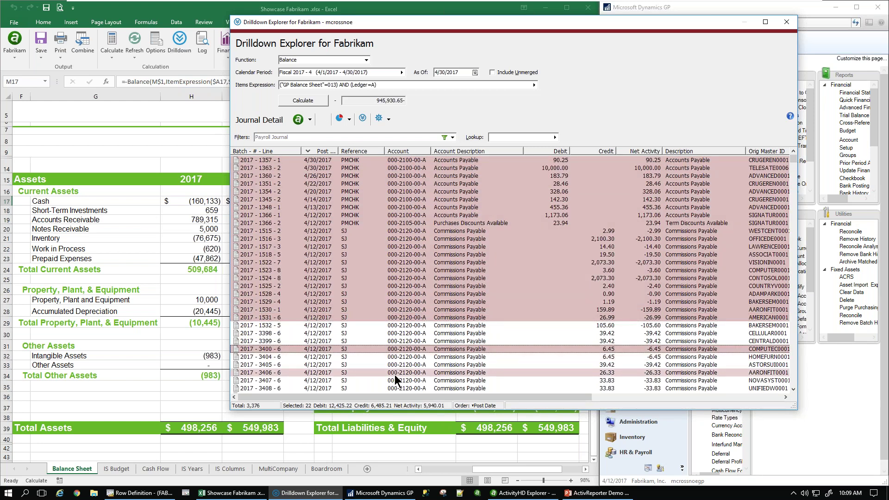
ctrl+click(395, 373)
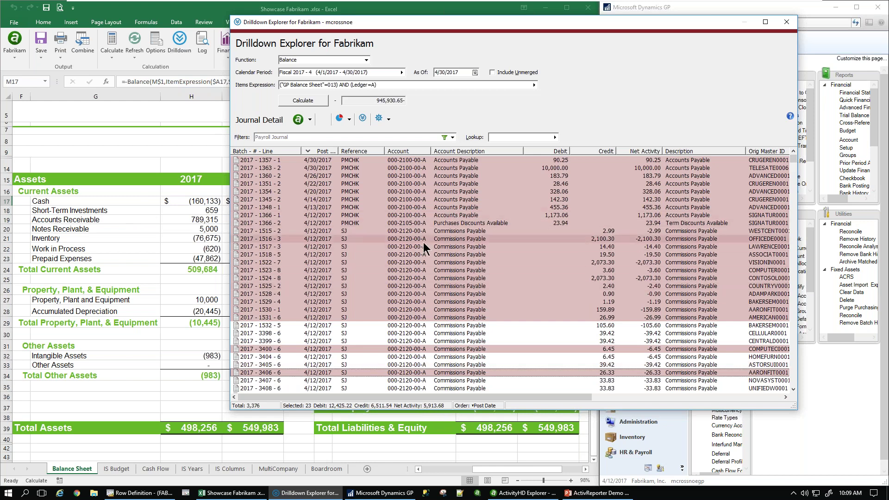
right_click(382, 237)
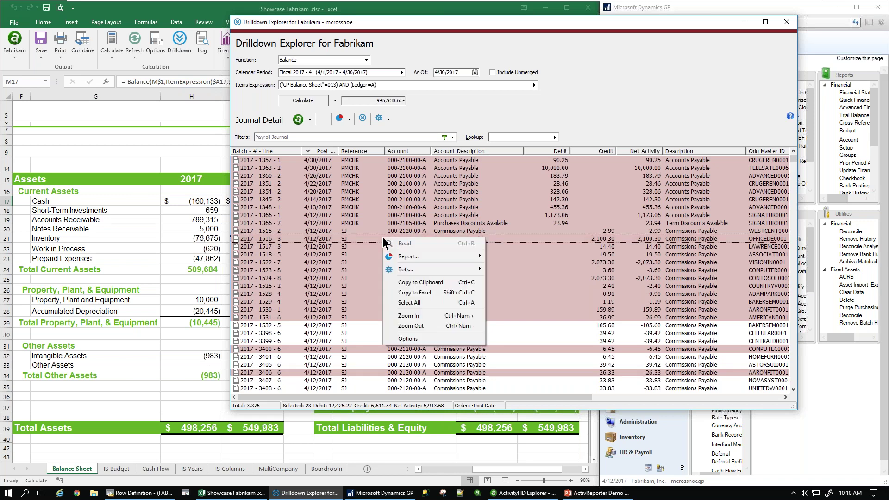
click(422, 292)
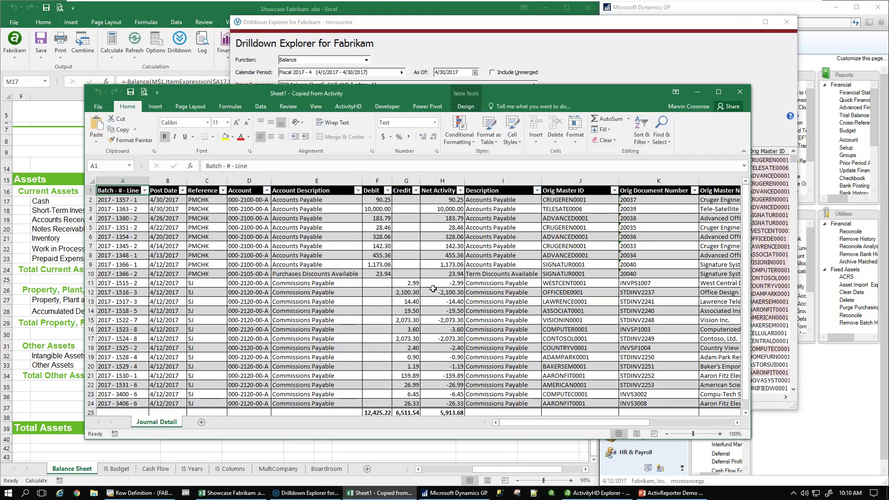
click(740, 94)
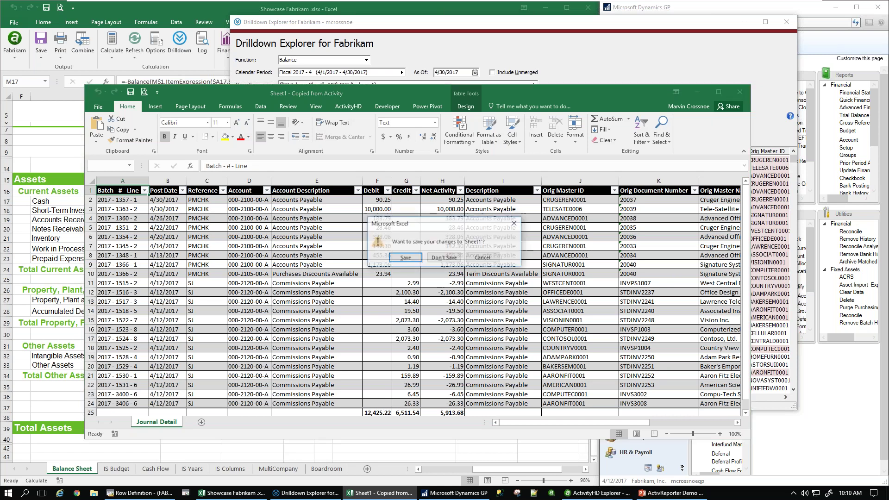
click(444, 257)
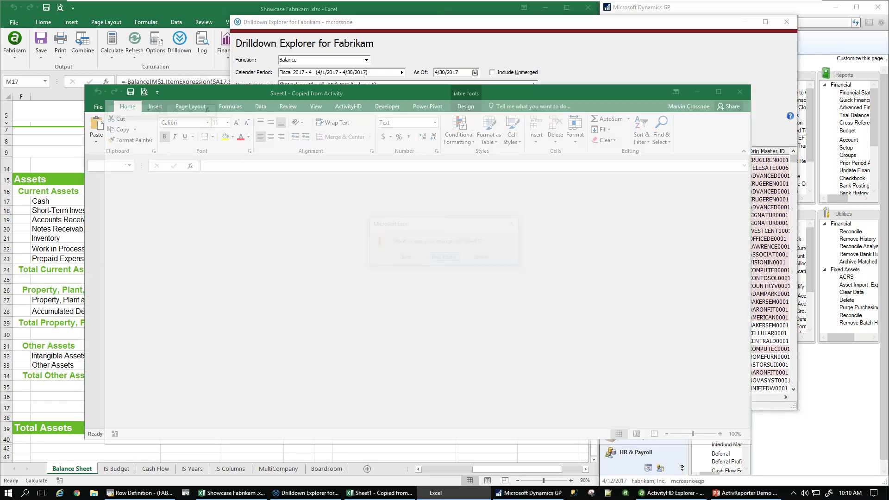
- Copy all the Accounts Payable journal detail lines to Excel and view the totals row at the end of the sheet
click(361, 249)
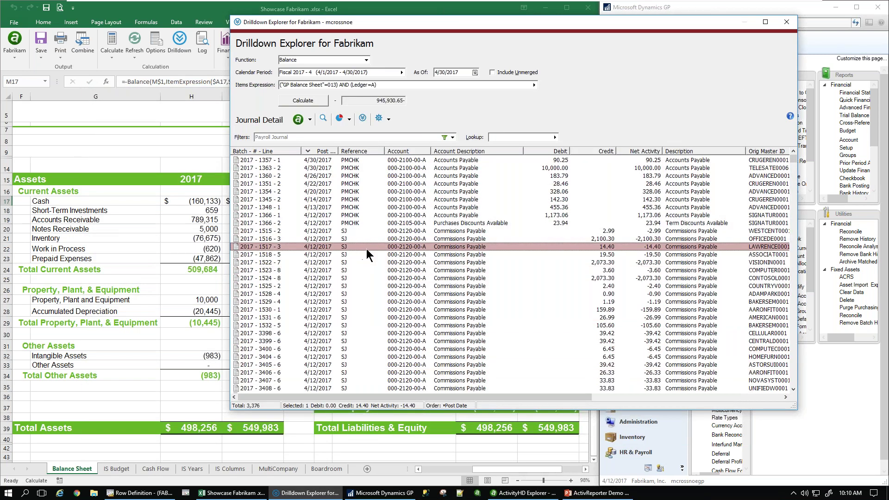
key(ctrl+a)
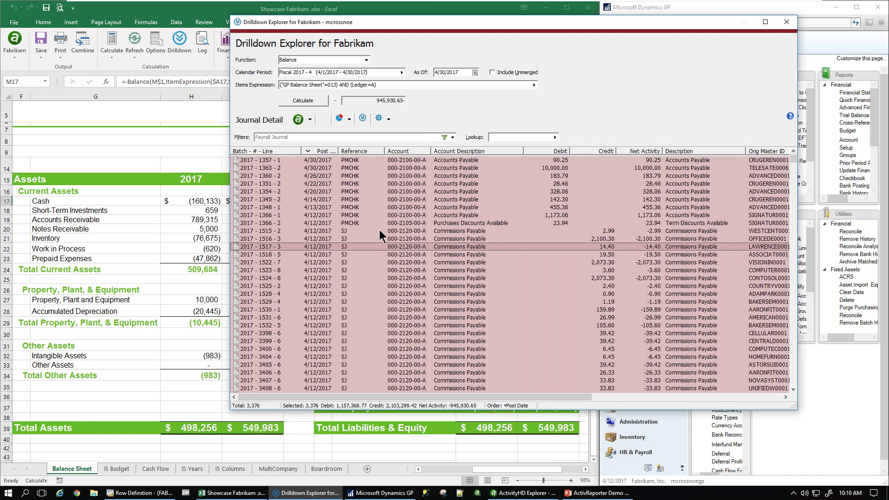
right_click(386, 224)
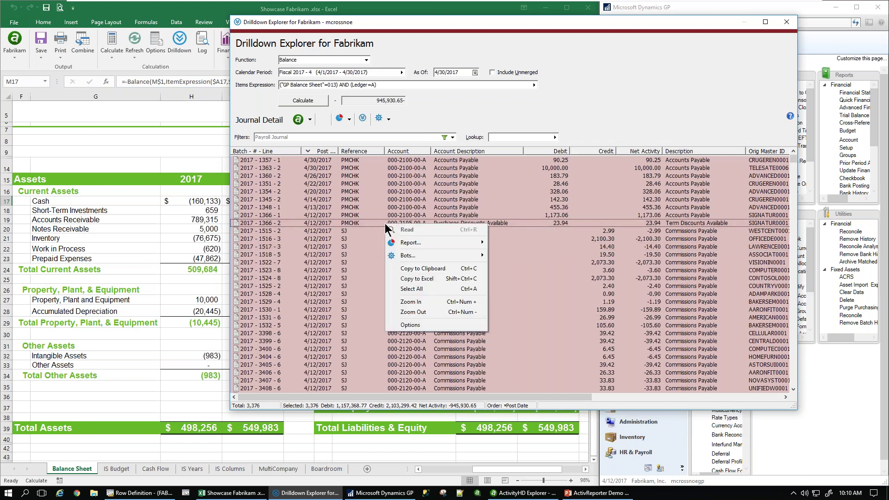
click(421, 278)
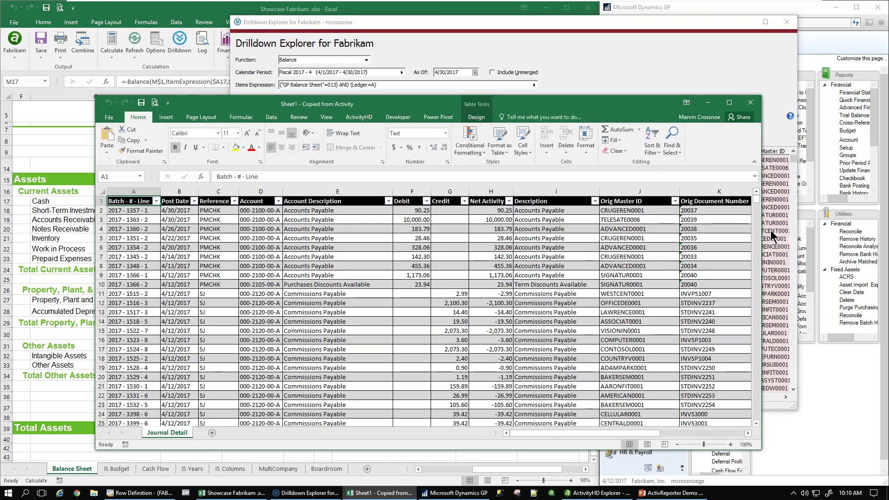
drag(756, 200, 755, 423)
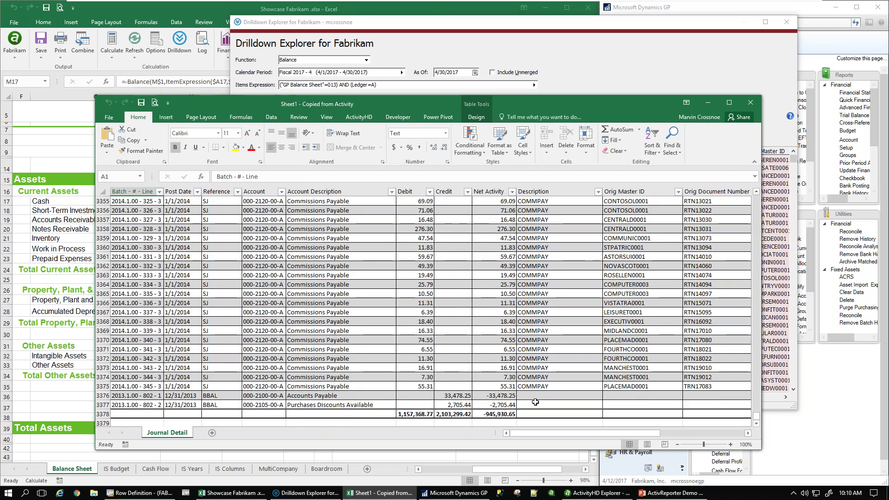
- Close the exported journal detail workbook without saving and close the Drilldown Explorer
click(750, 103)
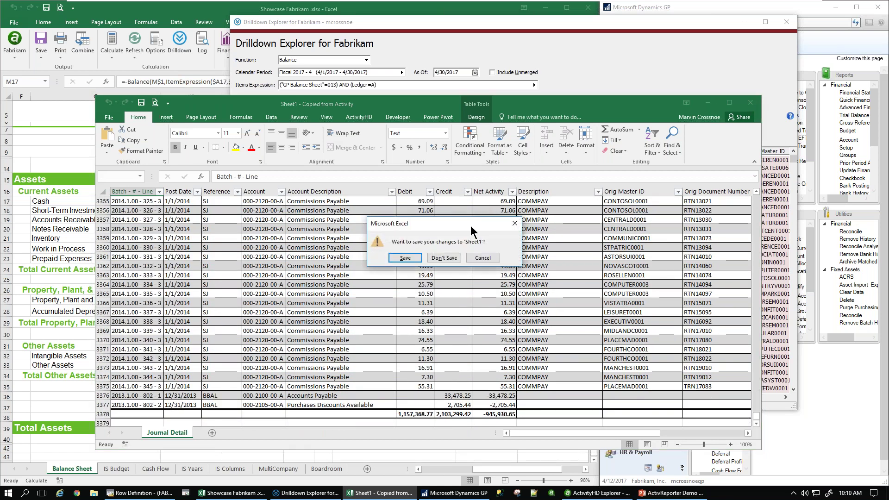
click(444, 258)
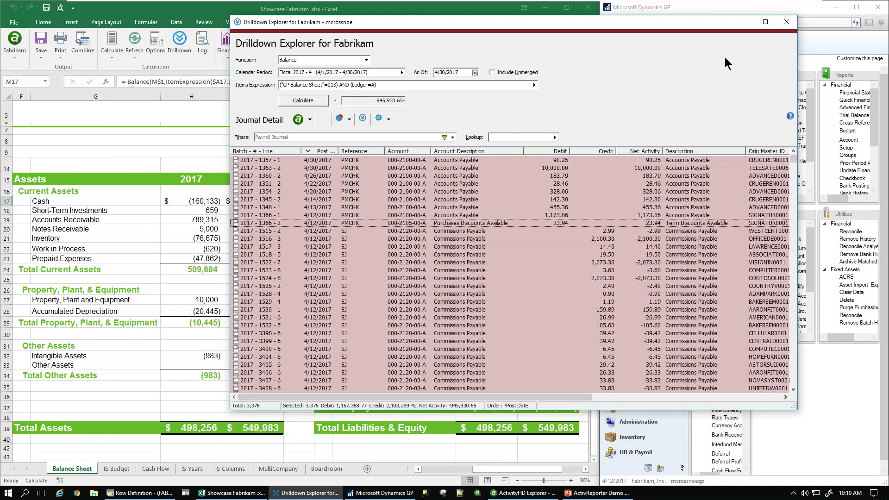
click(787, 22)
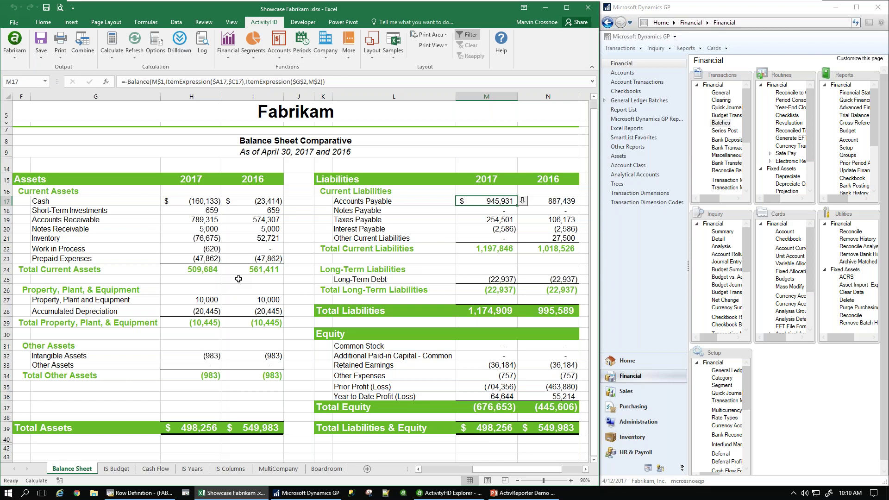
- Examine the IS Budget, Cash Flow, IS Years, IS Columns, MultiCompany and Boardroom report sheets in turn
click(109, 470)
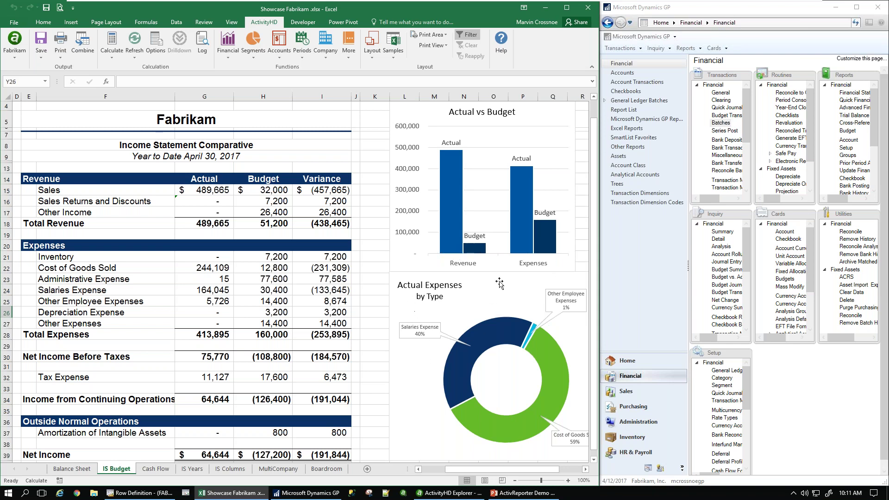
mouse_move(476, 355)
click(154, 468)
click(199, 468)
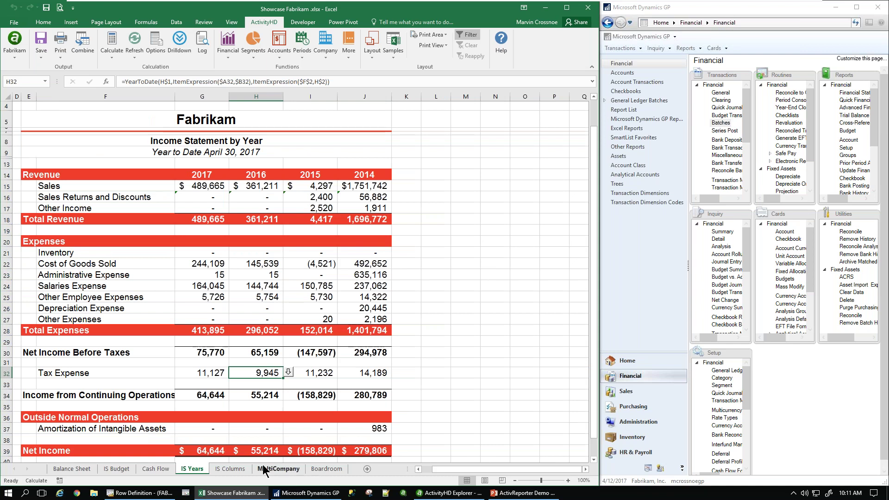
click(231, 468)
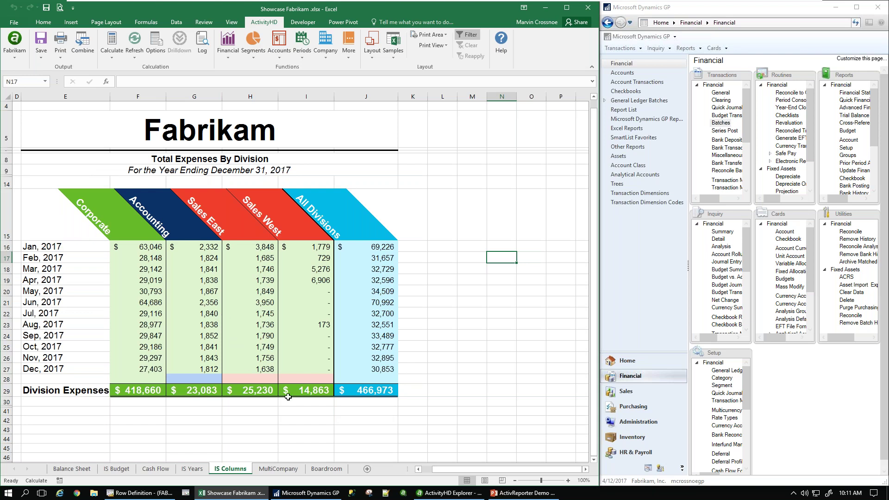
click(285, 469)
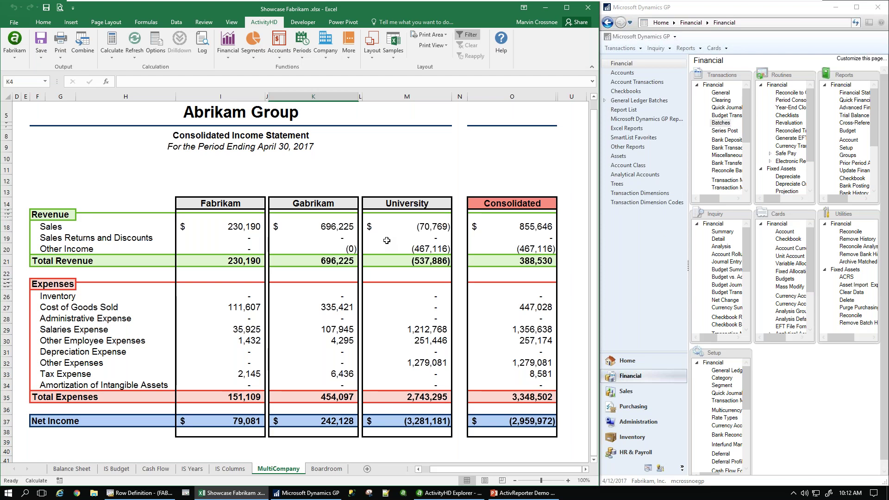
click(321, 470)
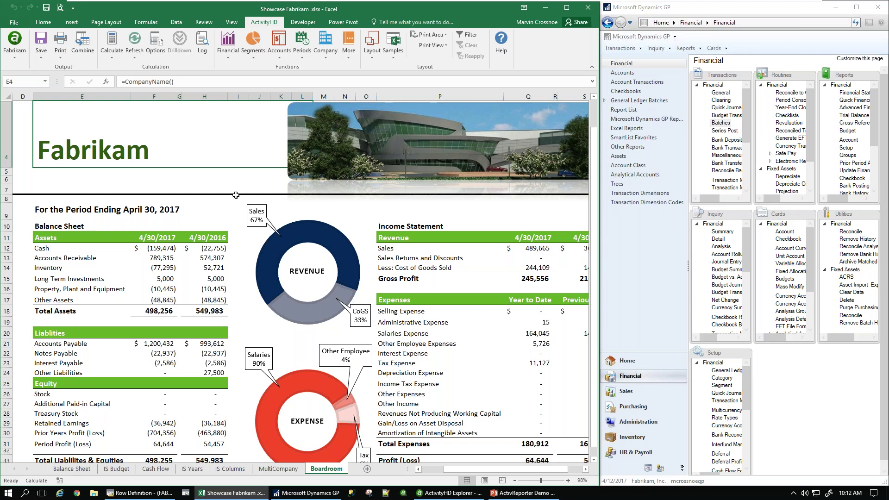
- Examine the Balance function in the formula of the 4/30/2017 Cash figure on the Boardroom sheet
click(150, 250)
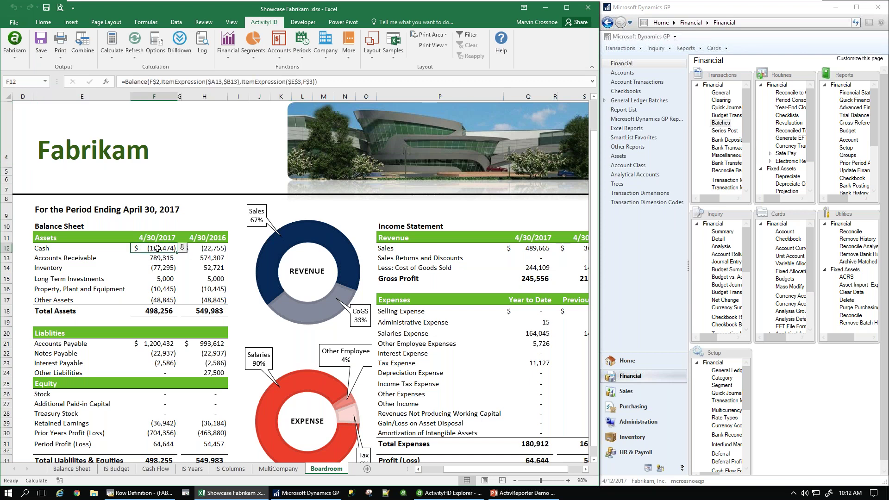
click(131, 79)
drag(148, 80, 123, 82)
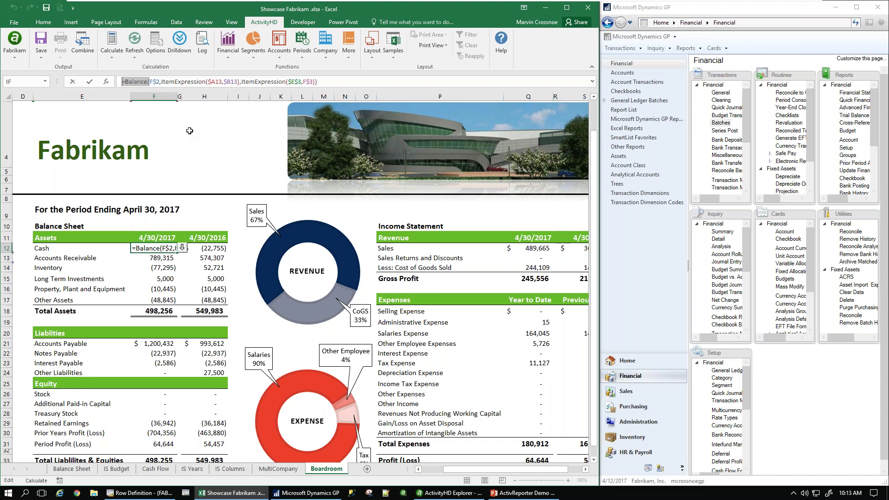
click(230, 468)
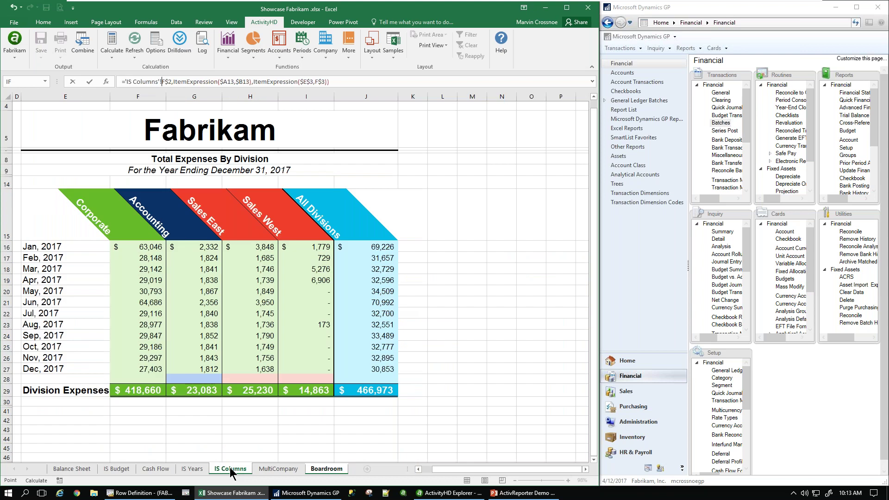
click(144, 250)
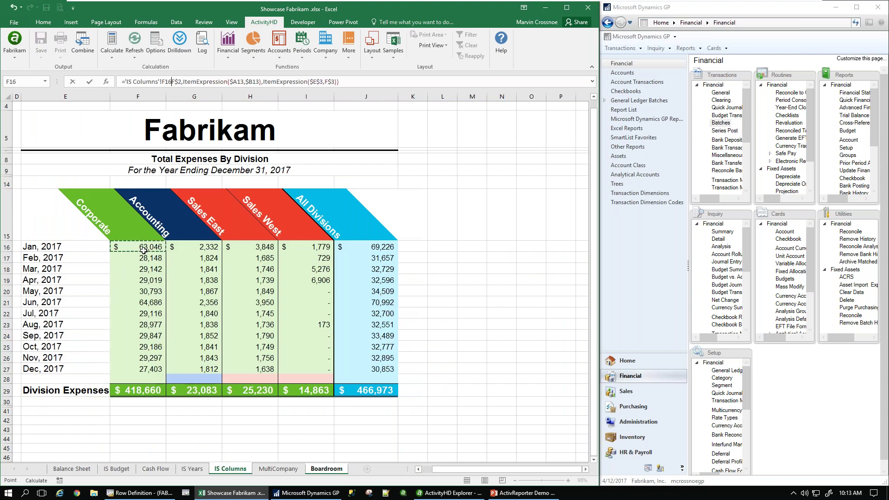
key(Escape)
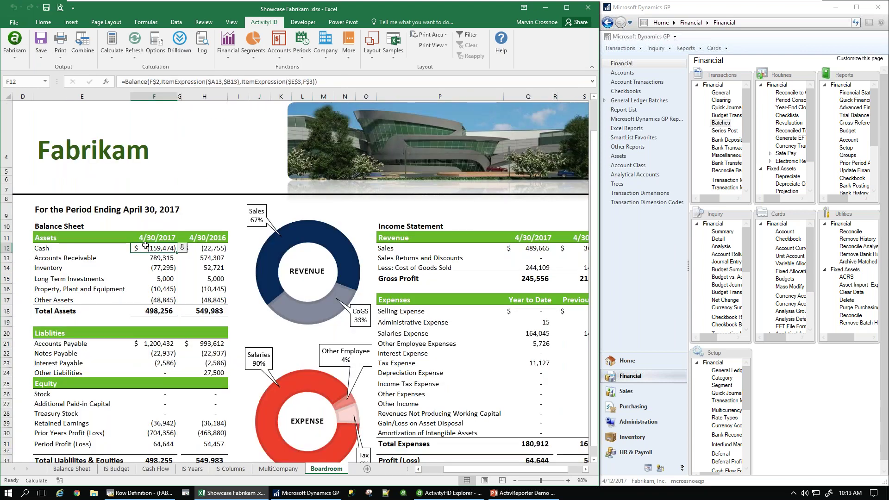
- Examine the Activity function in the Corporate Jan, 2017 figure on the IS Columns sheet and leave the formula unedited
click(230, 468)
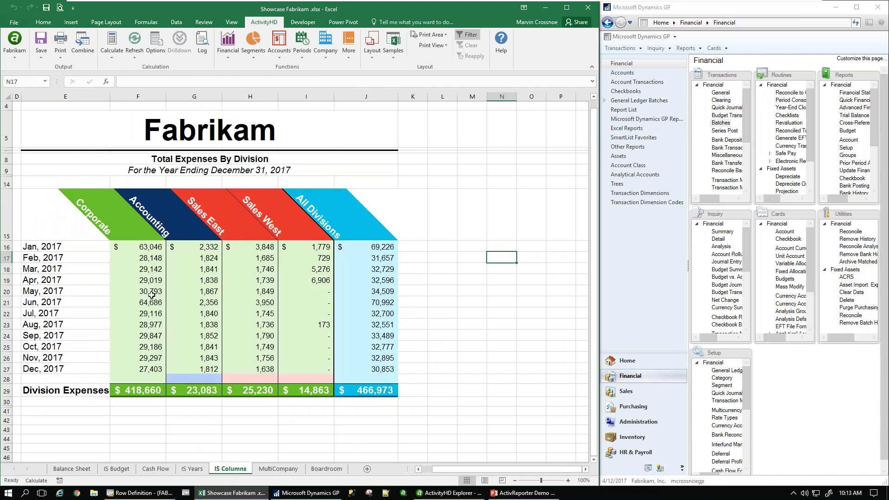
click(143, 249)
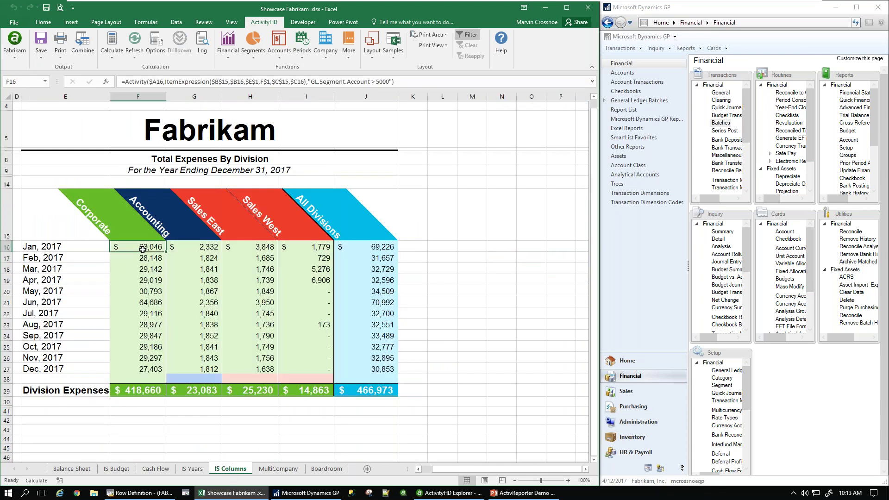
click(149, 81)
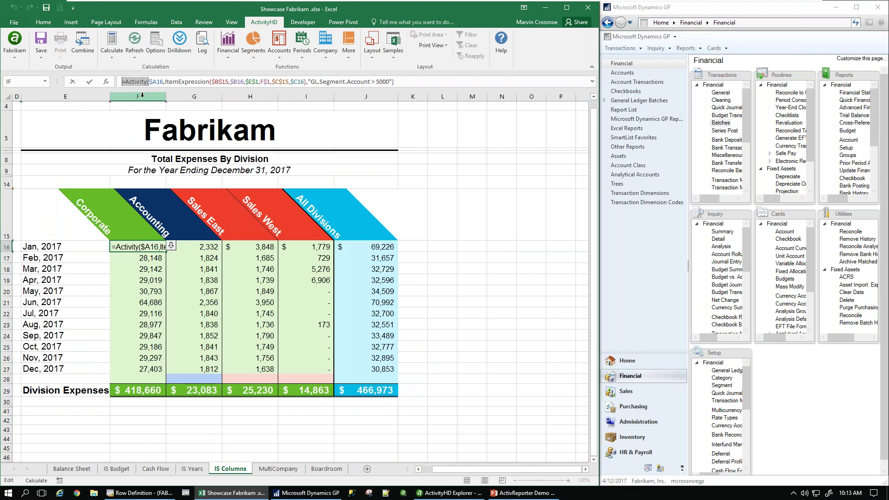
key(Escape)
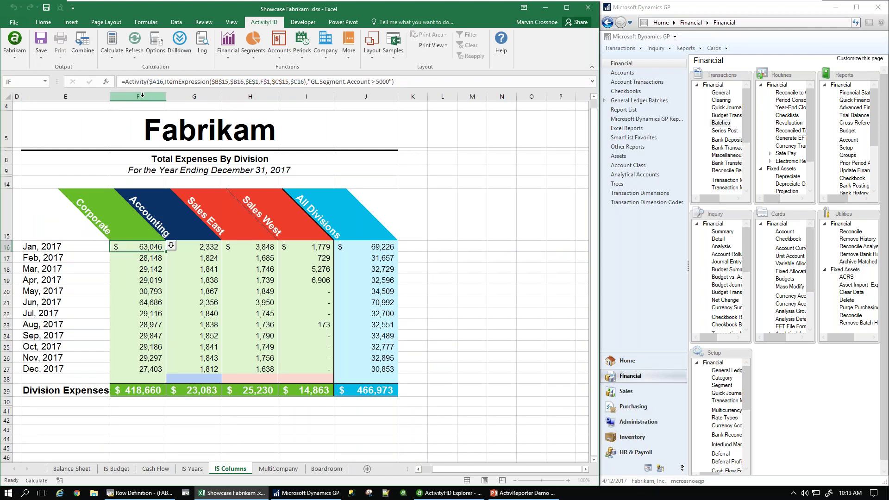
- Examine the YearToDate function in the formula of the Actual Sales figure on the IS Budget sheet
click(72, 468)
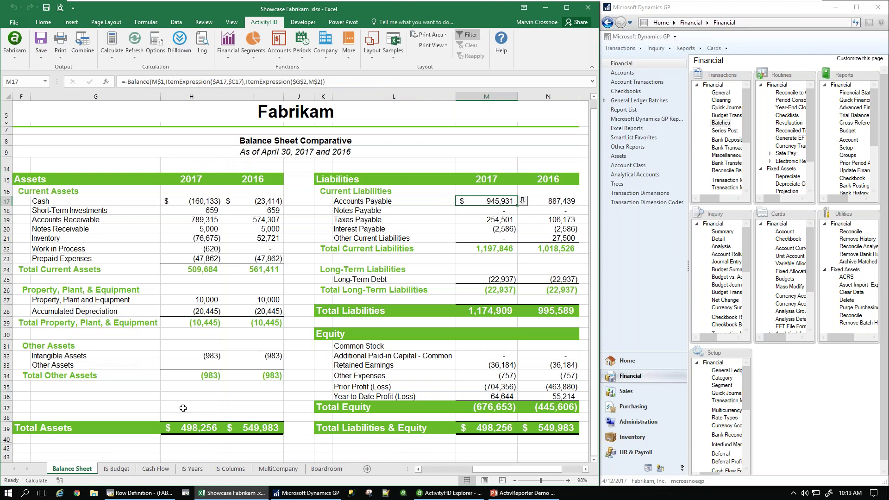
click(119, 469)
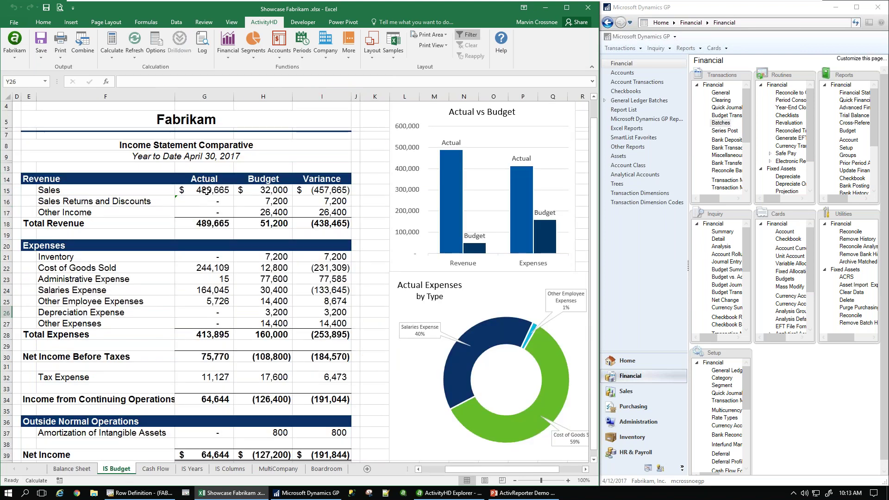
click(207, 190)
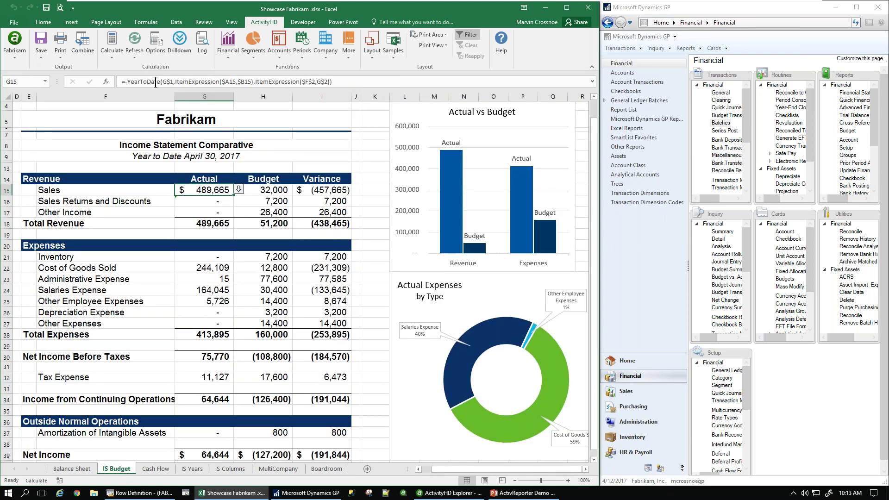
drag(160, 82, 118, 81)
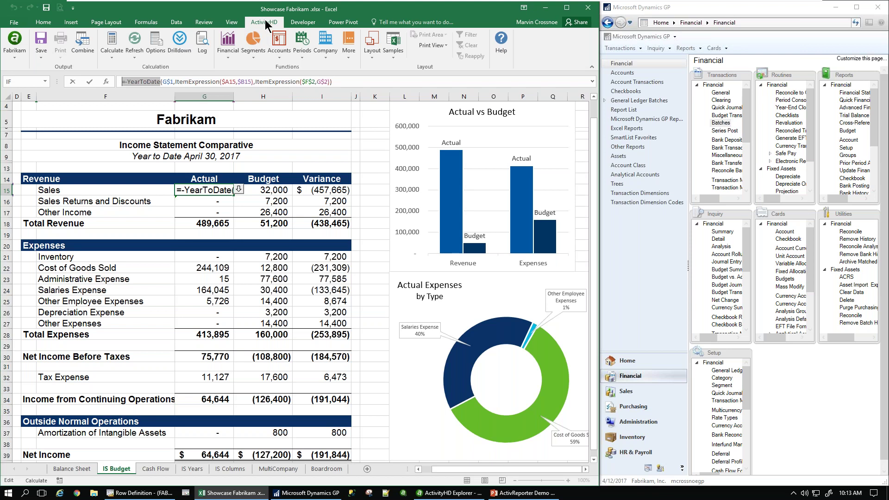
click(43, 22)
click(71, 22)
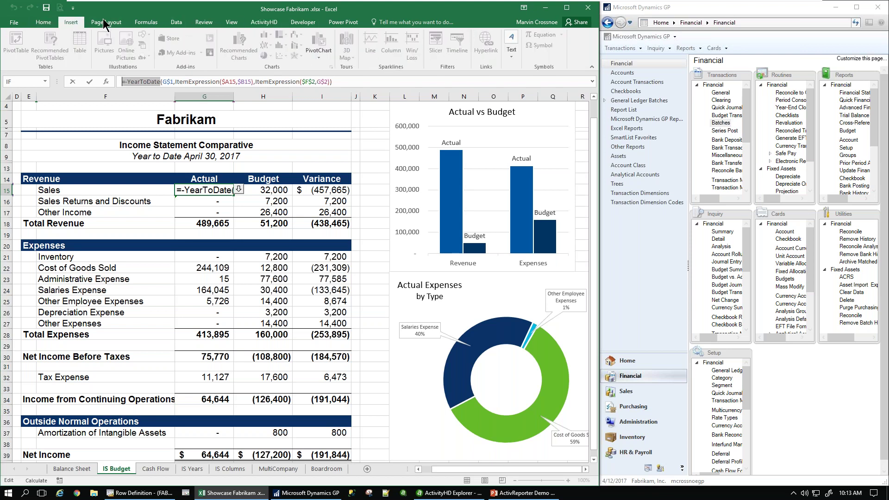
click(106, 23)
click(145, 23)
click(177, 23)
- Review the ActivityHD functions available for Financial, Segments, Accounts, Periods and Company, and cancel editing the Actual Sales formula
click(266, 22)
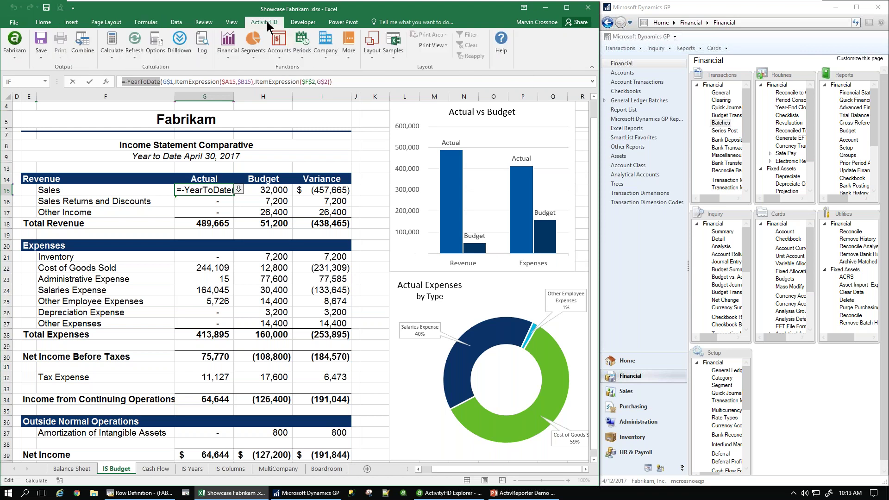
click(227, 56)
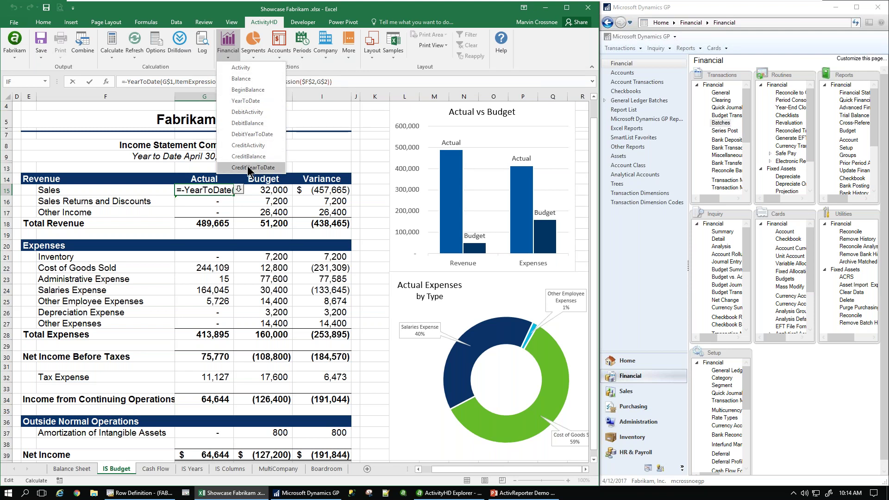
click(253, 51)
click(254, 51)
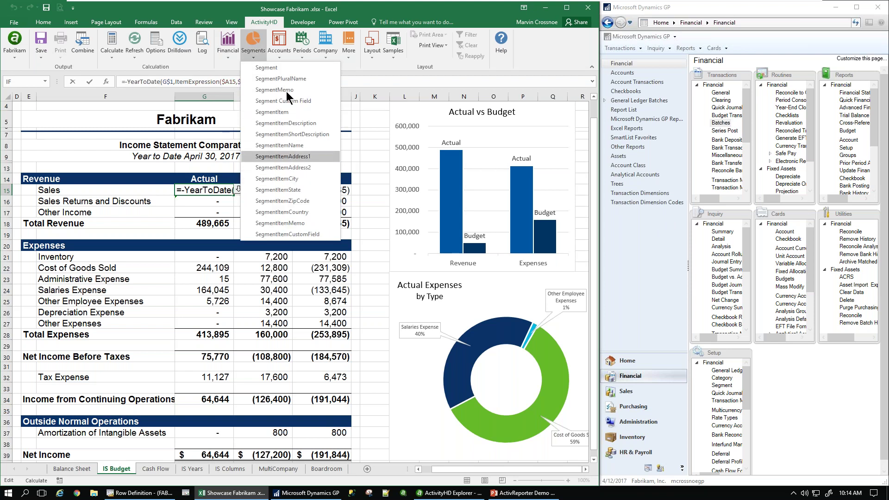
click(283, 52)
click(283, 51)
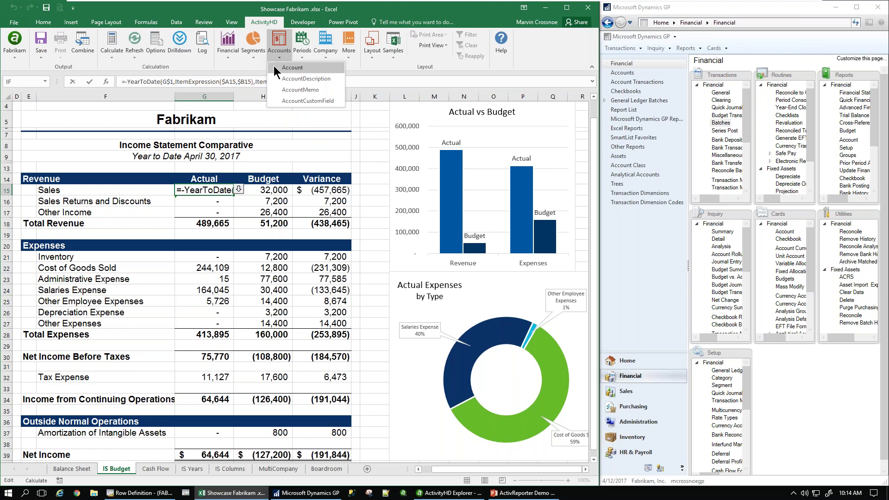
click(305, 54)
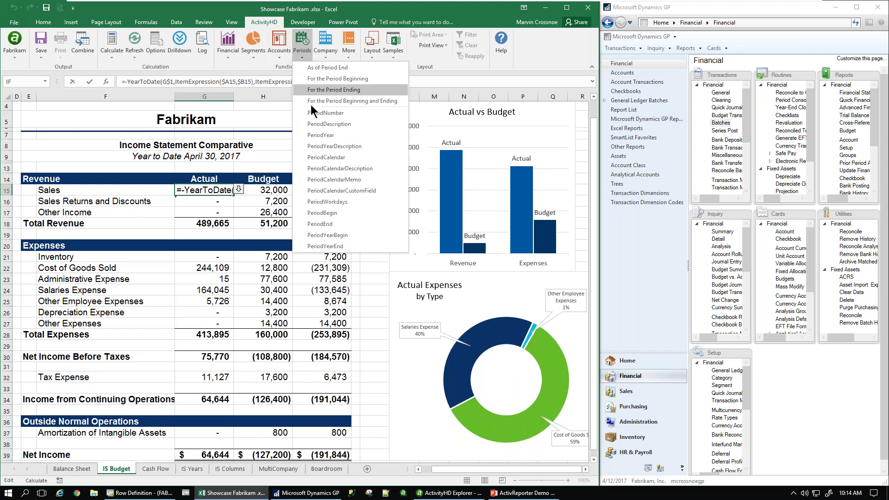
click(302, 47)
click(326, 50)
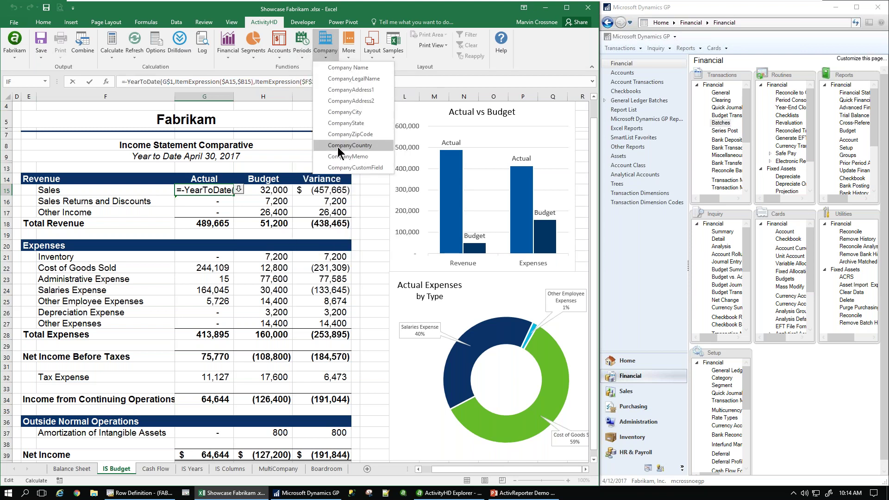
click(236, 107)
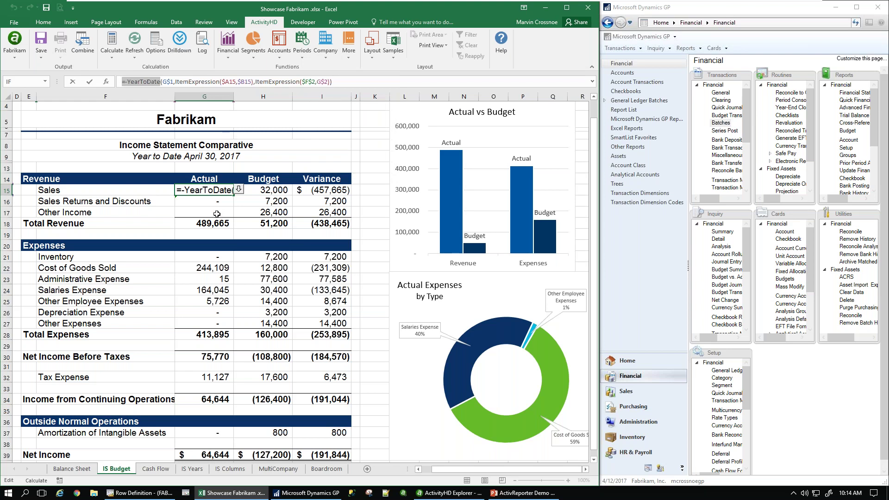
key(Escape)
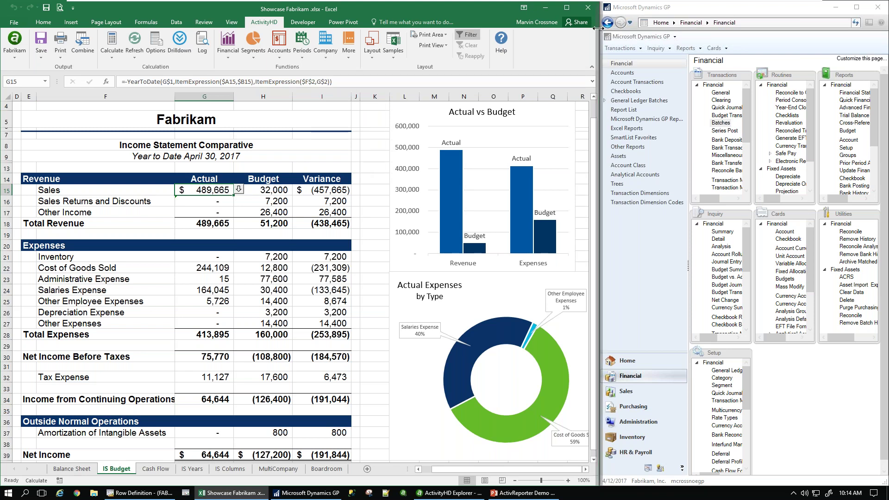
- Close the Showcase Fabrikam workbook, switch to ActivityHD Explorer and open ActivReporter for the Fabrikam company
click(588, 9)
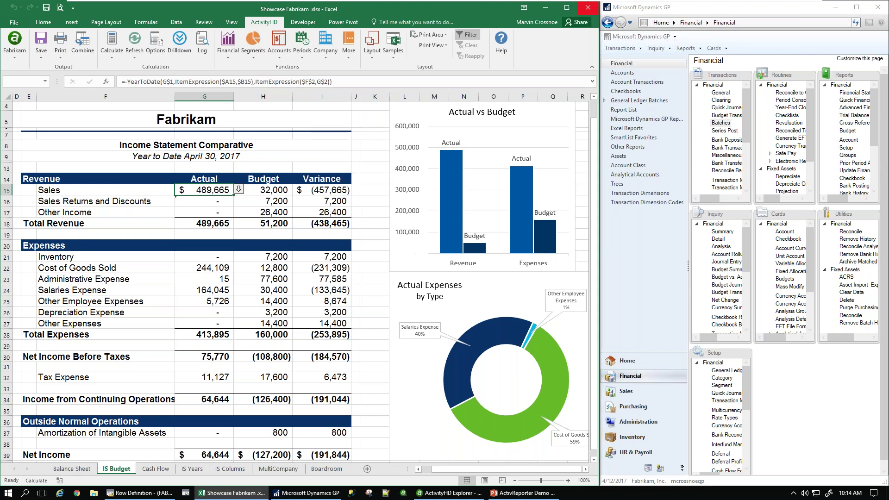
click(443, 265)
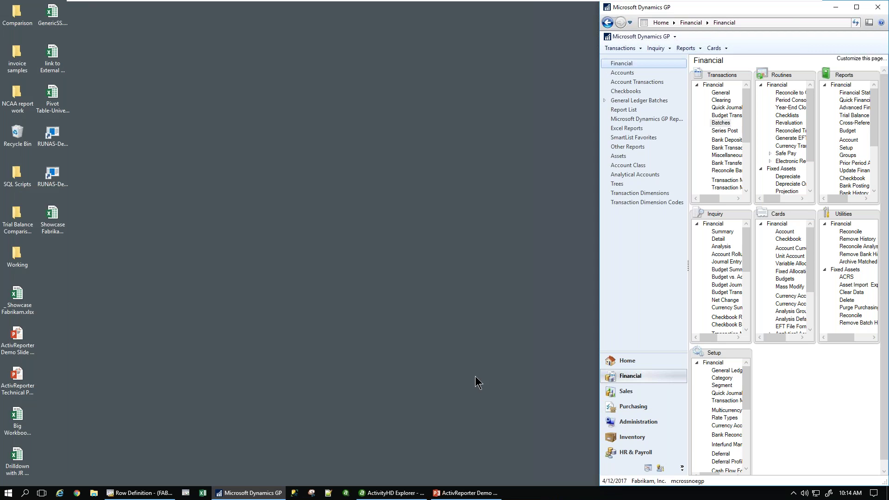
click(398, 494)
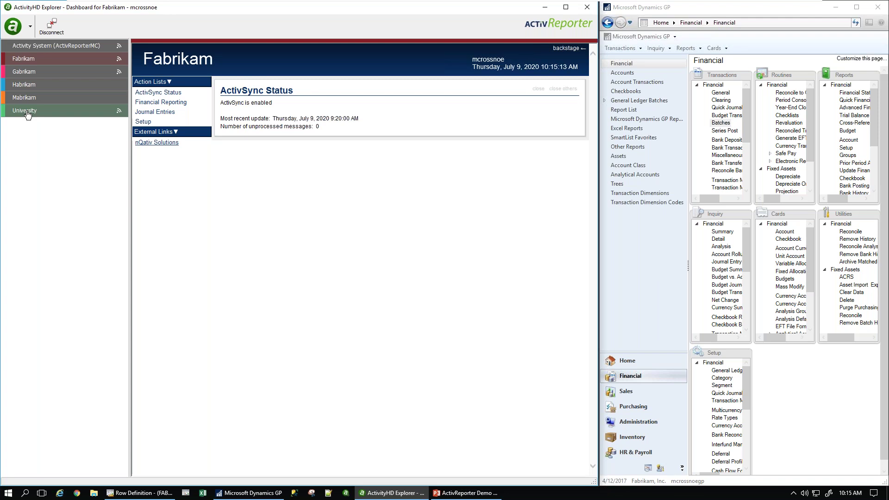
click(29, 59)
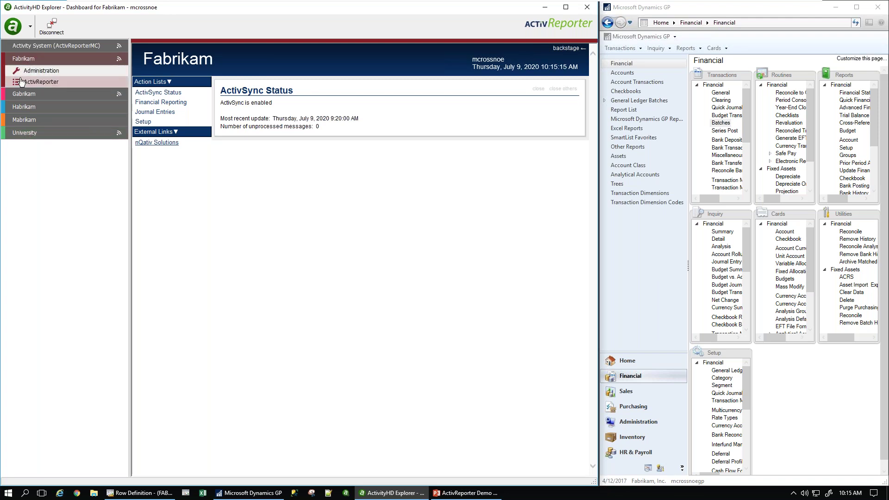
click(21, 82)
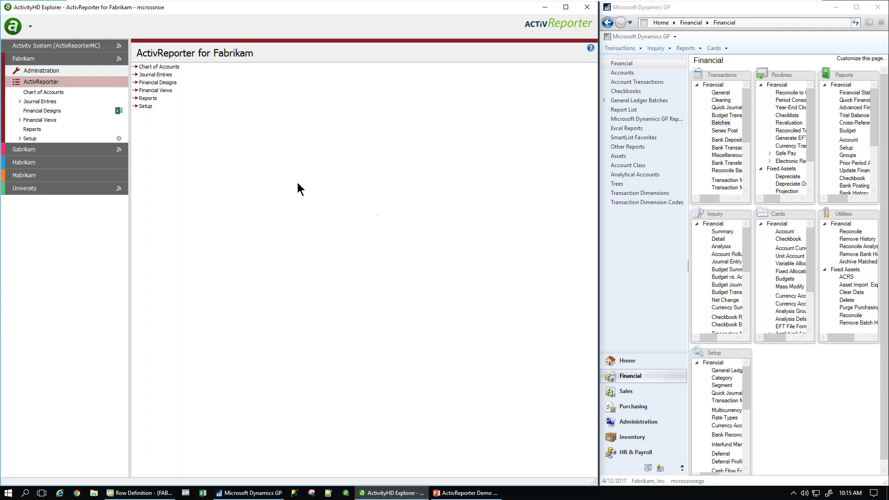
- View Fabrikam's Chart of Accounts and Journal Entries lists and expand Journal Entries to reveal its Journal Detail entry
click(27, 91)
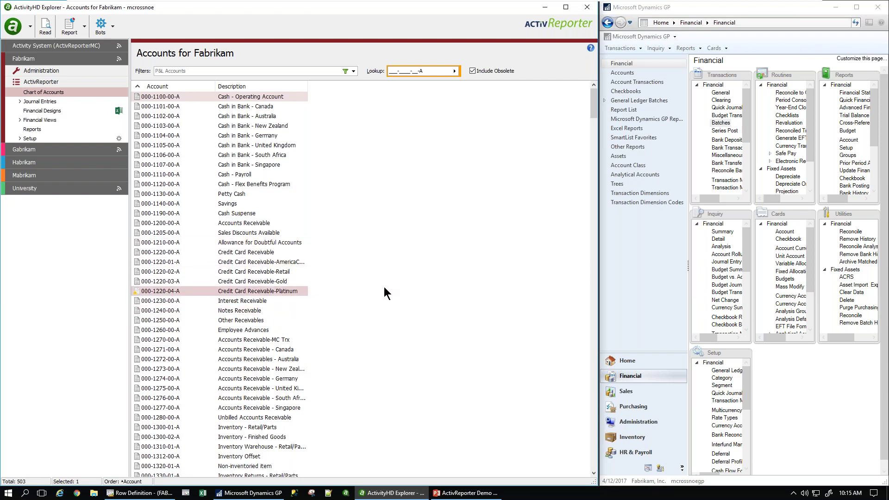
click(56, 105)
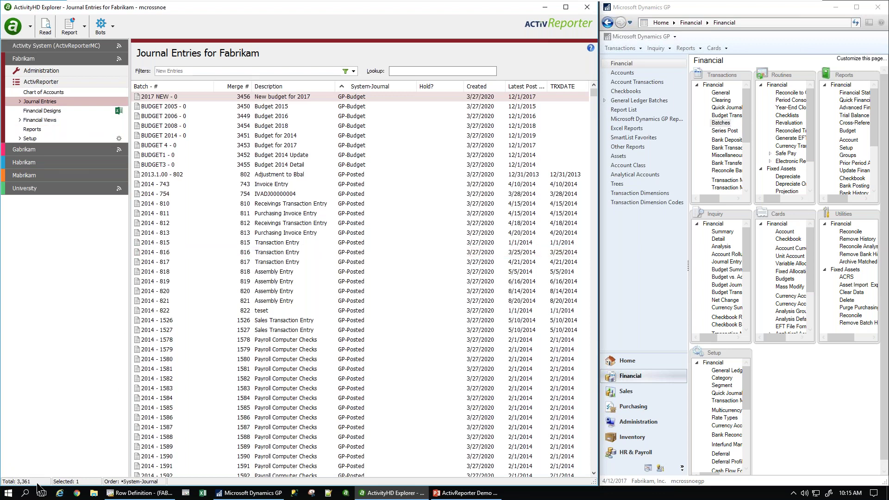
click(20, 103)
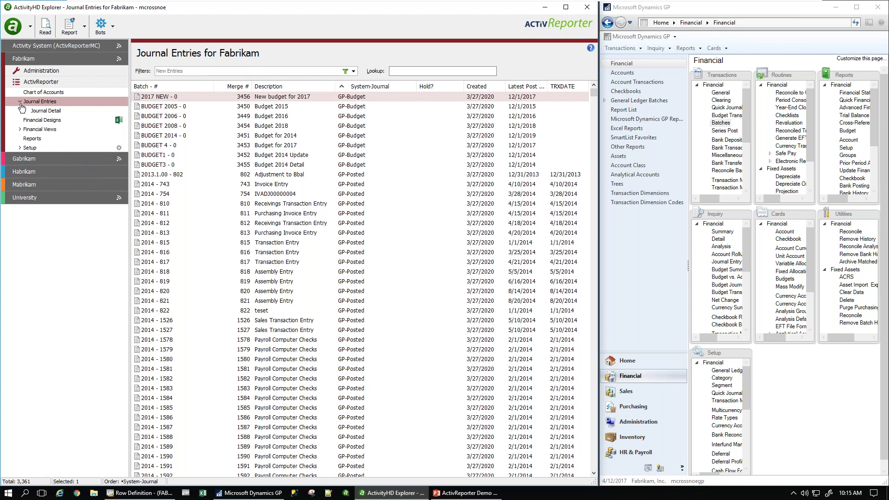
- Open Fabrikam's Journal Detail list and drill down from the Payroll Taxes - Accounting line of entry 2017 - 2698 into Dynamics GP
click(45, 111)
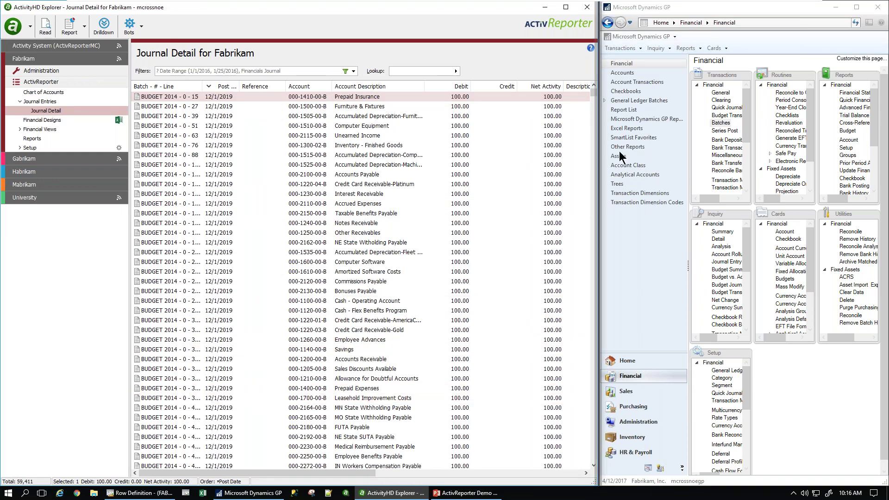
drag(594, 94, 598, 231)
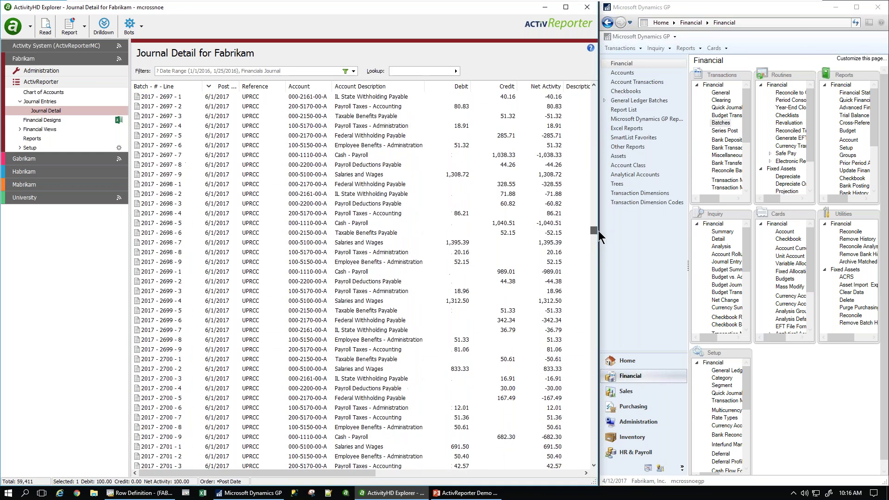
click(295, 214)
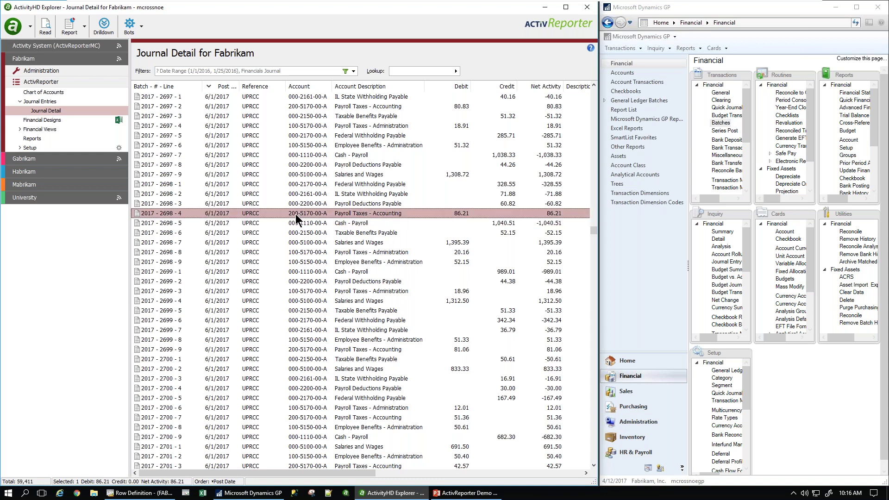
double_click(295, 214)
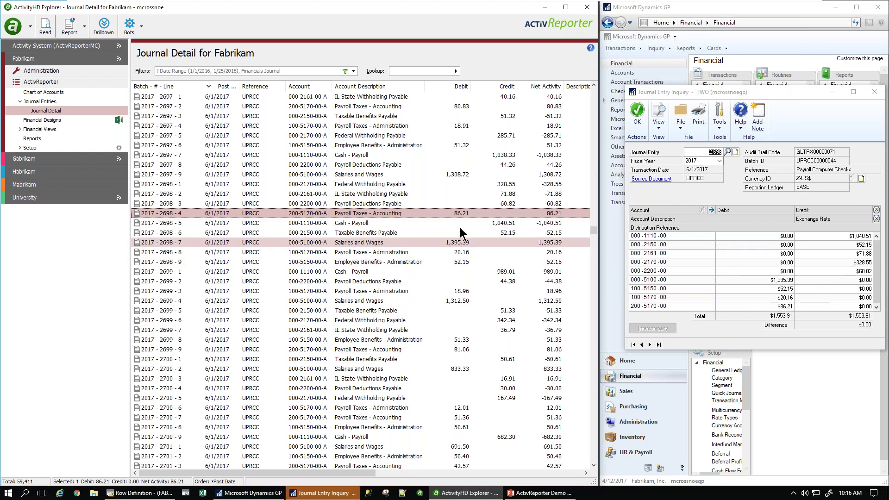
- View the source document behind the journal entry's last distribution line, and close the Payroll Check Inquiry and Journal Entry Inquiry windows
click(788, 307)
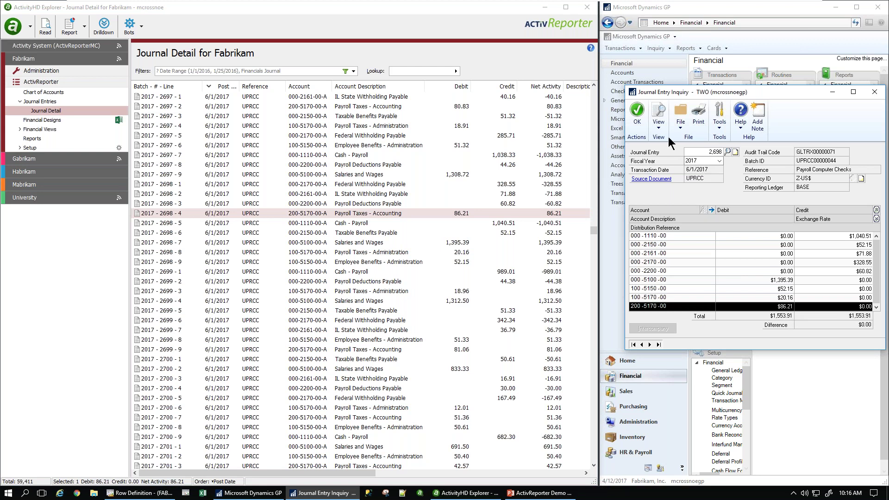
click(652, 179)
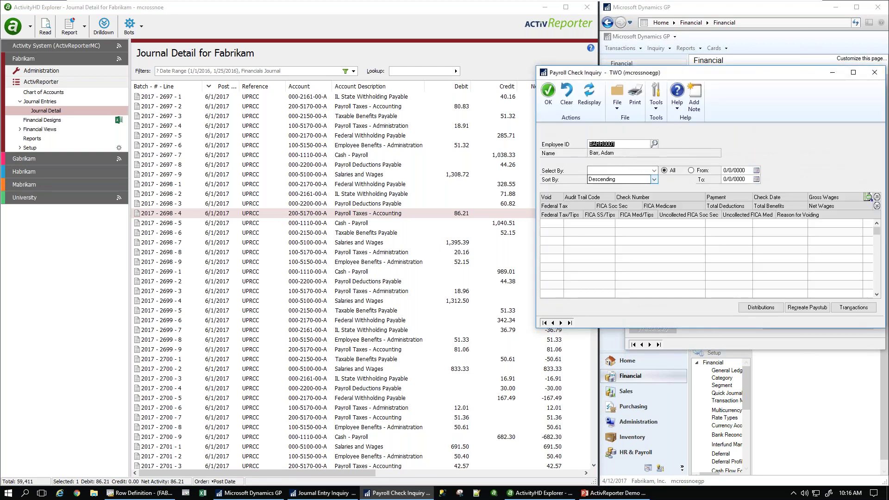
click(873, 76)
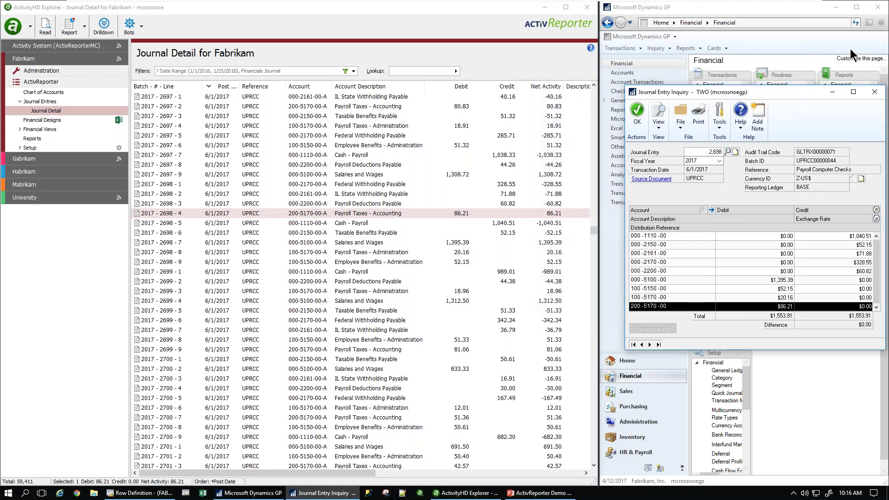
drag(822, 89, 809, 92)
click(861, 94)
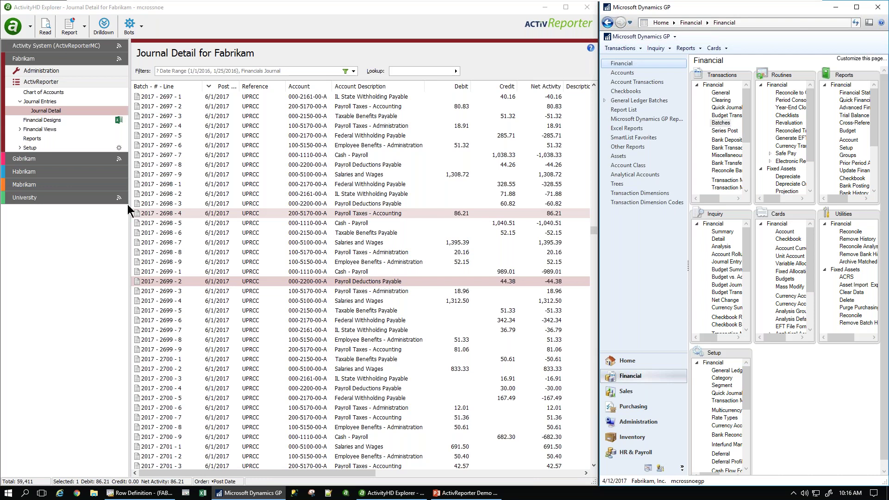
- Show Fabrikam's Financial Designs in ActivityHD Explorer and open the * Showcase Fabrikam design
click(40, 121)
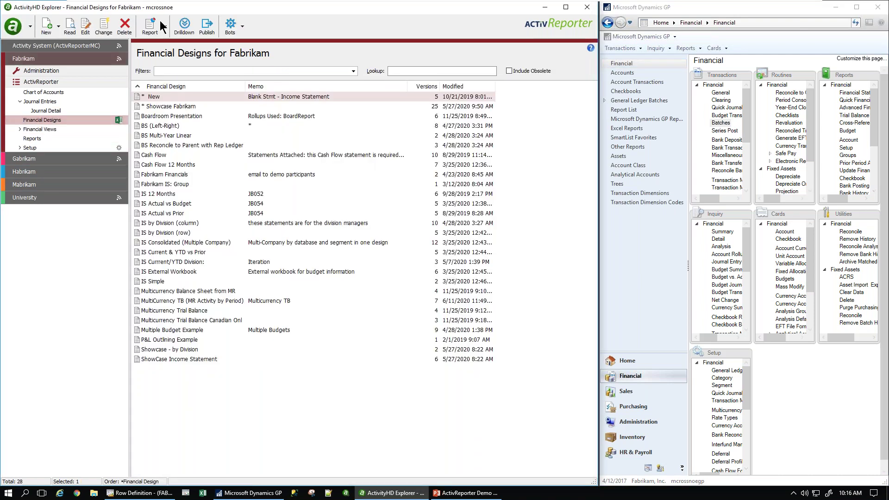
drag(188, 11, 277, 9)
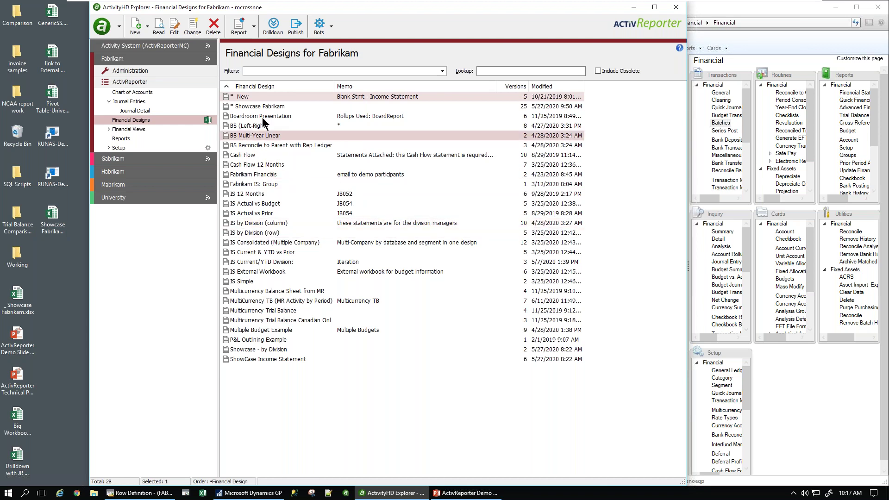
click(271, 107)
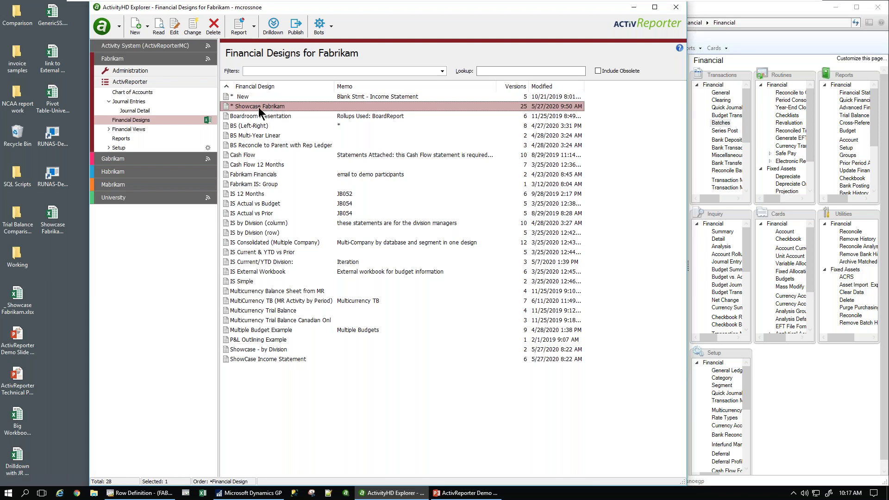
double_click(258, 107)
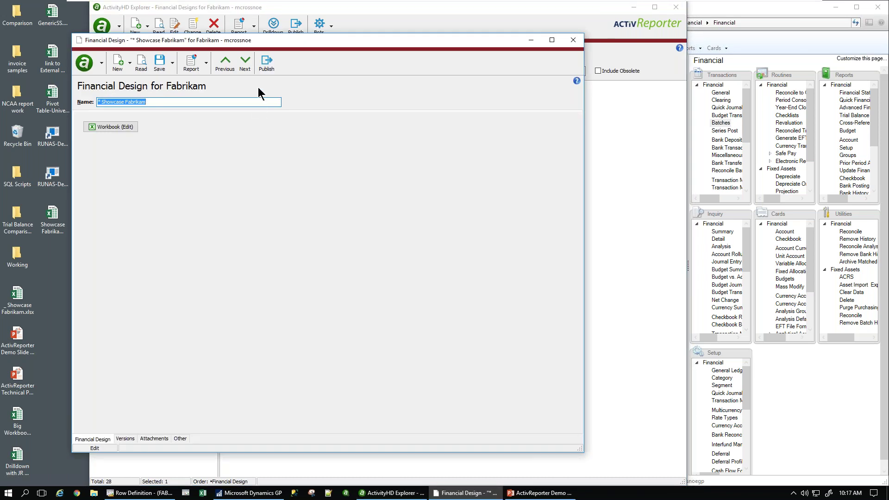
drag(281, 43, 322, 45)
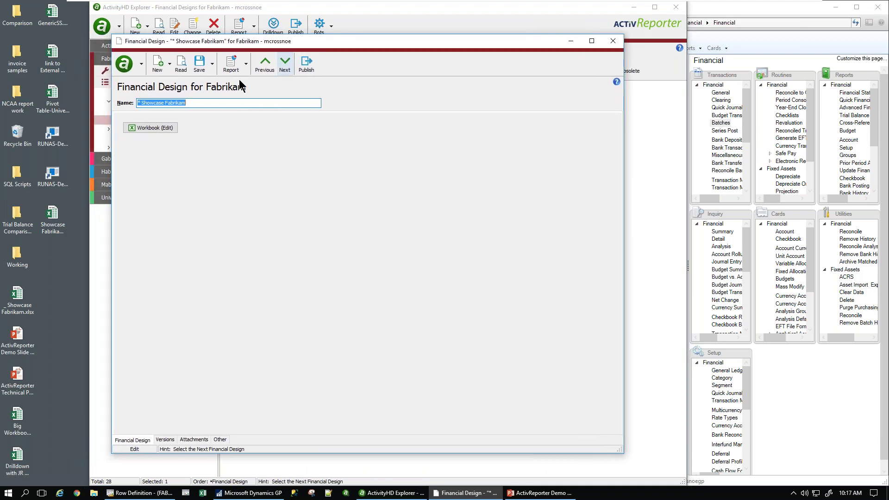
- Open the Showcase Fabrikam design's workbook with the April 2017 options, view its balance sheet and close it
click(151, 134)
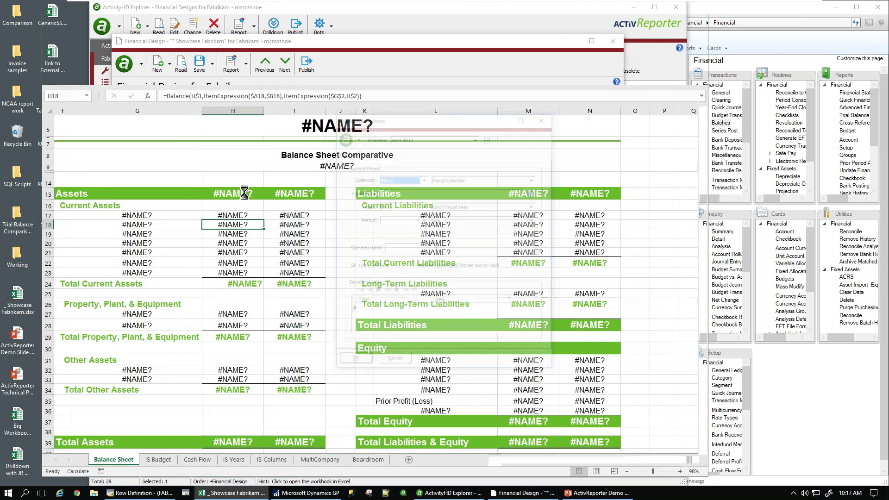
click(355, 364)
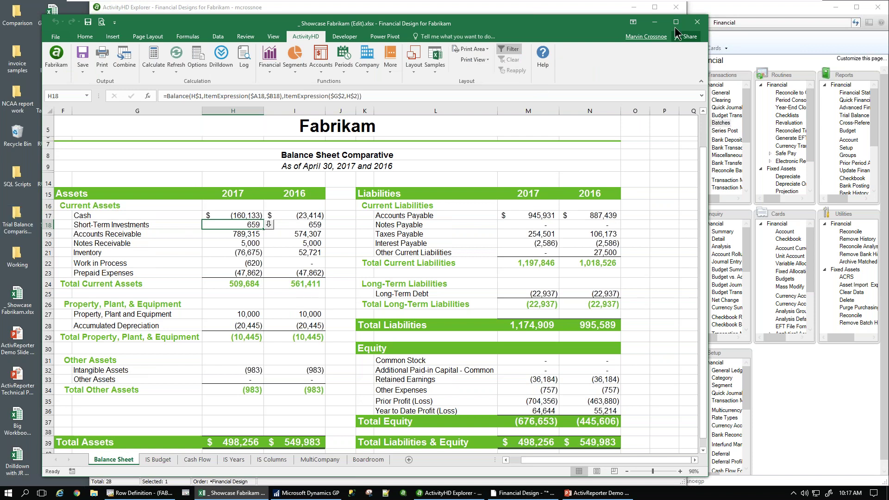
click(697, 22)
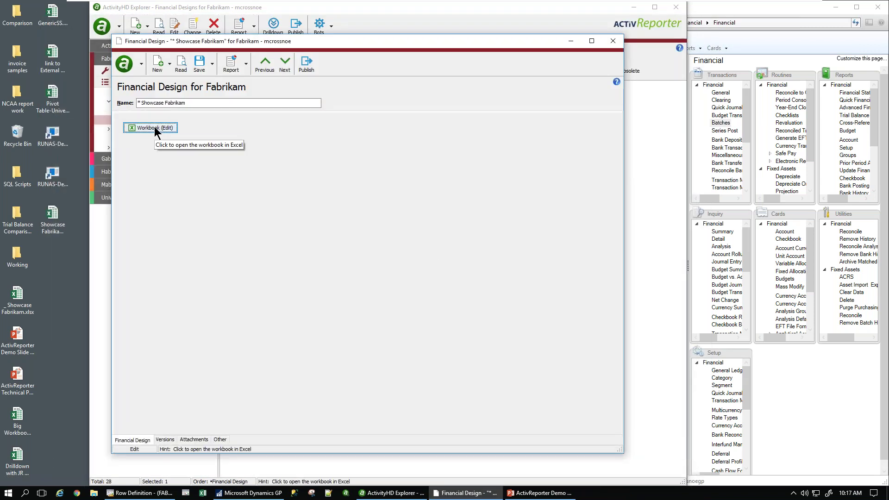
- Browse the Showcase Fabrikam design's version history, check the open and restore options for version 16, and close the design
click(165, 441)
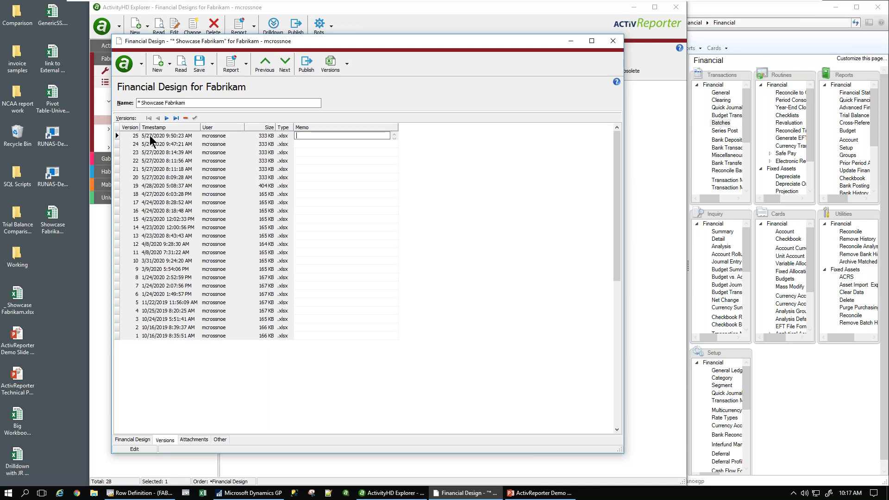
click(196, 161)
key(Down)
key(Down)
key(Down)
key(Down)
key(Down)
key(Down)
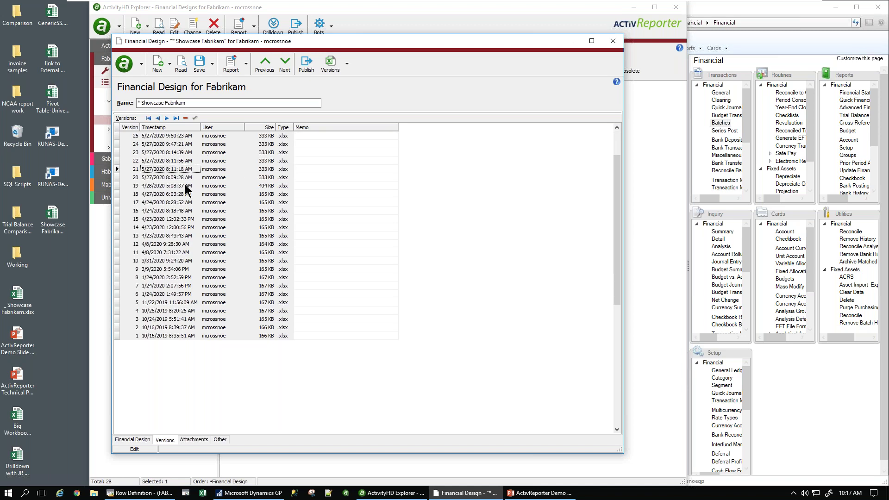
click(347, 65)
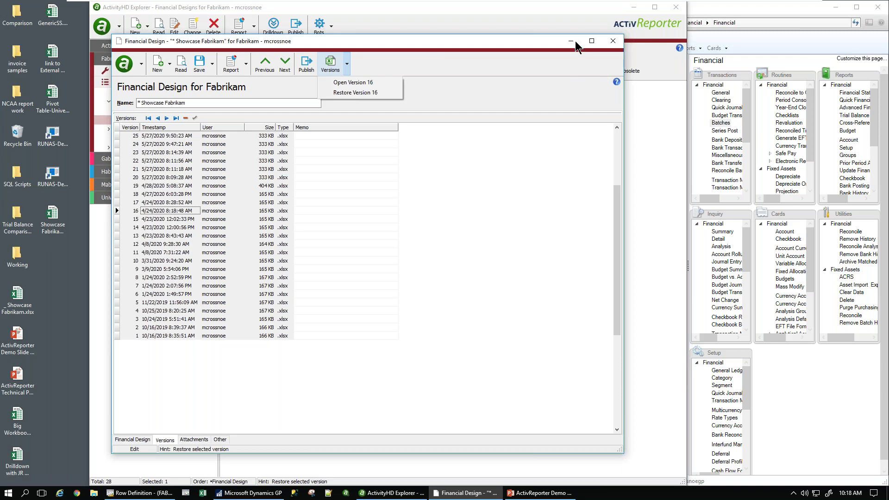
click(613, 43)
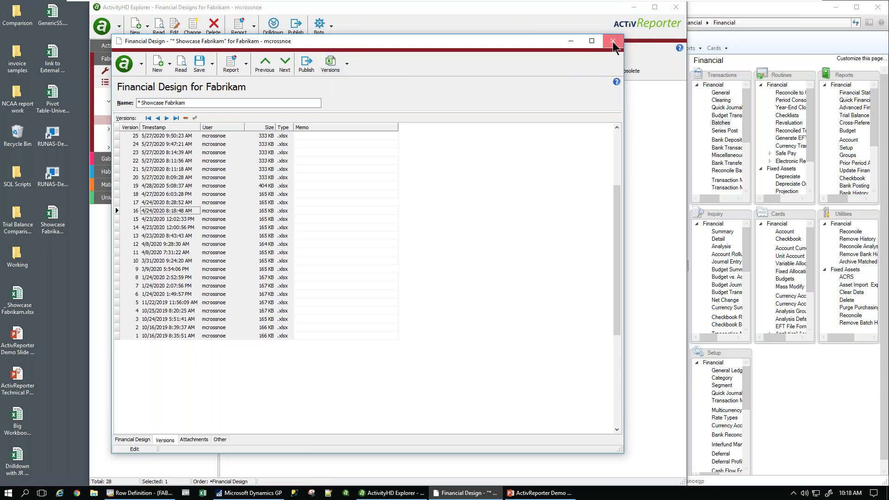
click(444, 266)
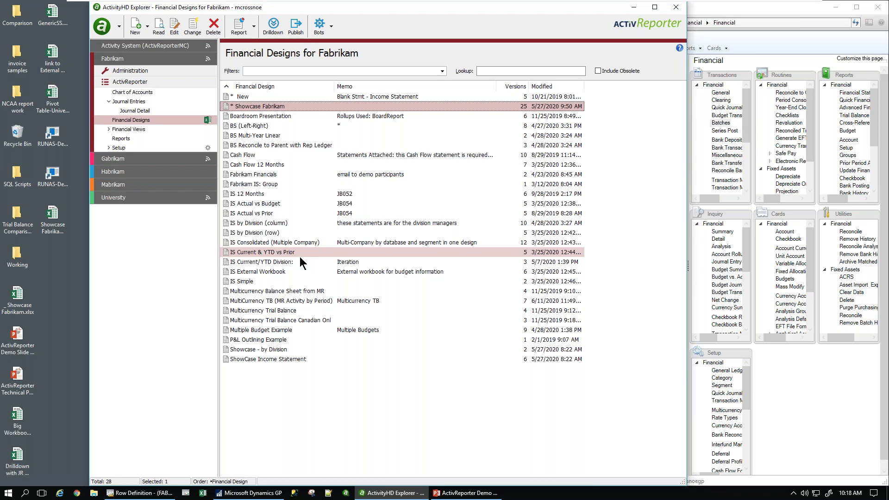
- Create a new financial design for Fabrikam named Maner Financials
right_click(333, 386)
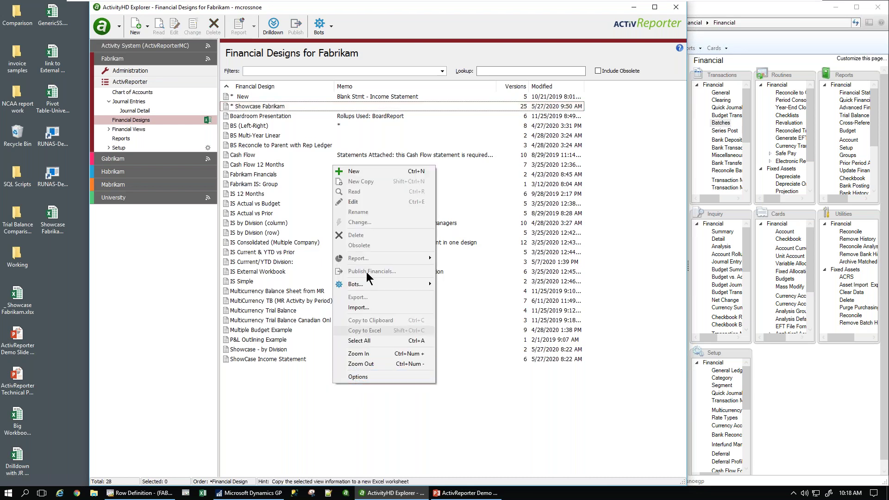
click(359, 176)
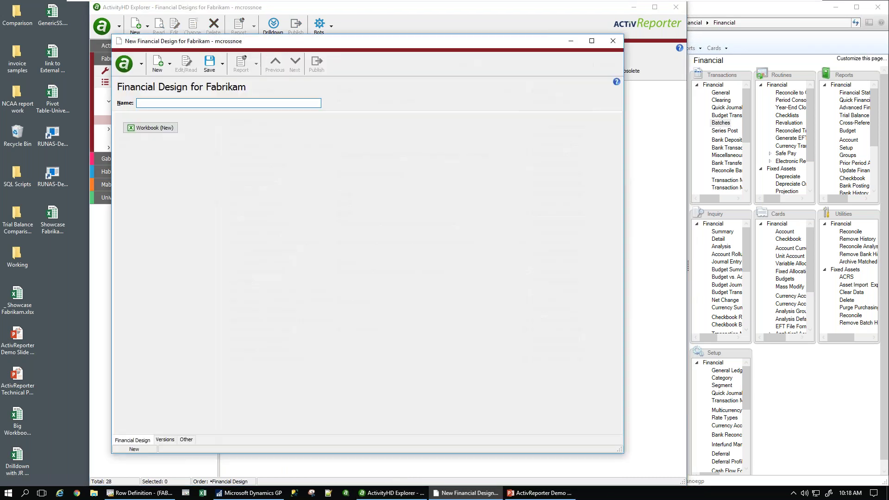
text(Main)
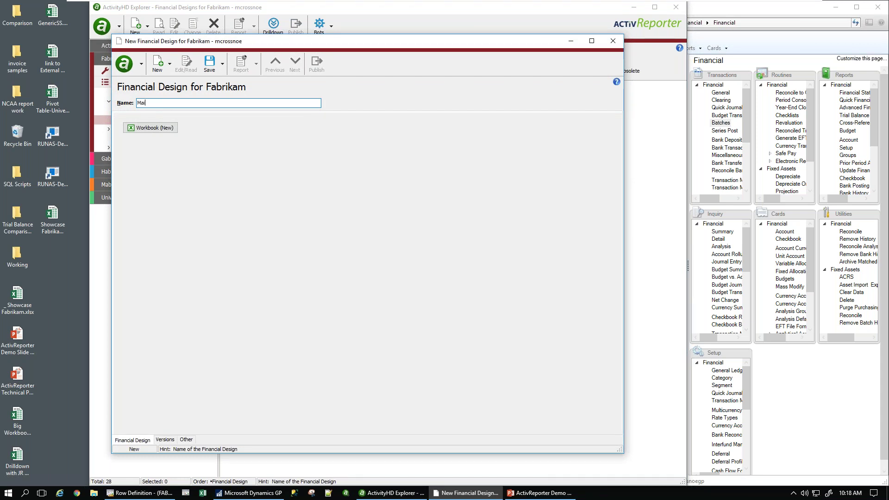
text(ner Financials)
- Open the Maner Financials design's new workbook with the April 2017 options and select cell E1
click(149, 130)
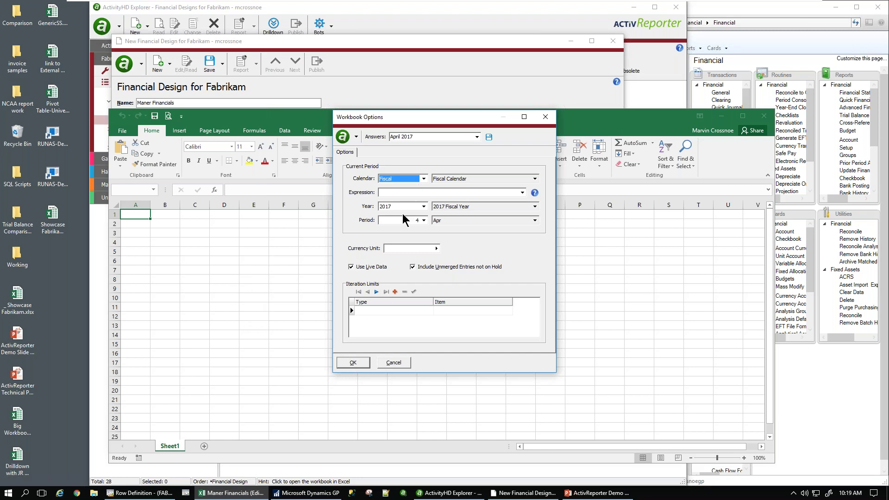
click(354, 365)
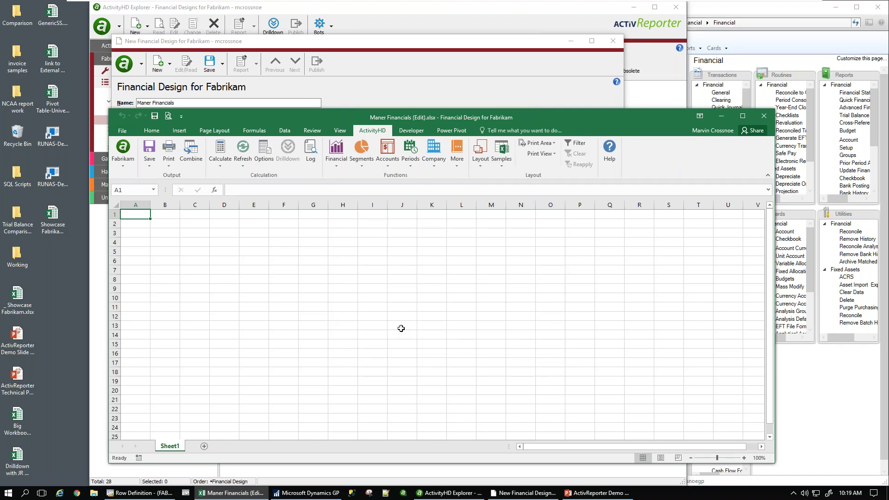
click(260, 214)
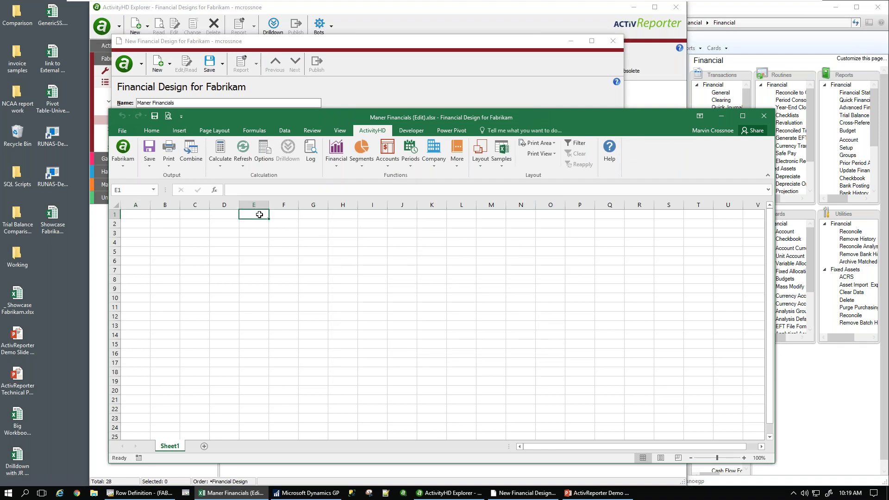
text(Fa)
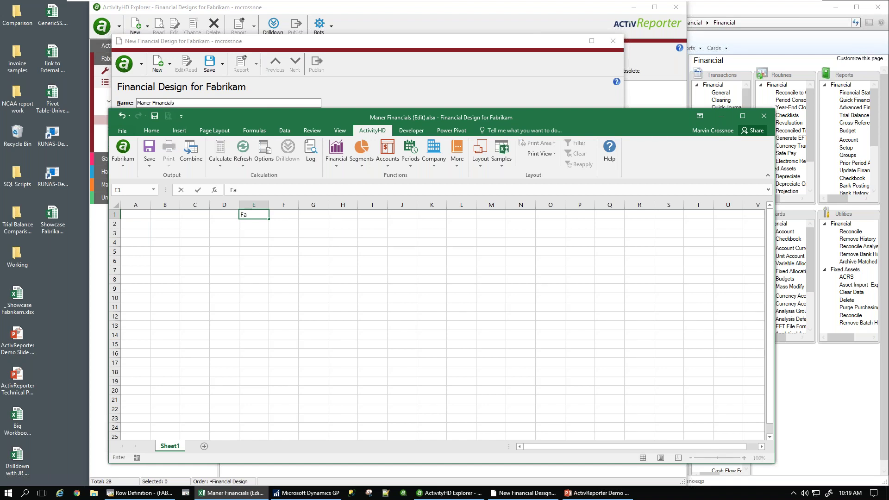
text(brikam)
key(BackSpace)
key(BackSpace)
key(BackSpace)
key(BackSpace)
key(BackSpace)
key(BackSpace)
key(BackSpace)
key(BackSpace)
click(428, 160)
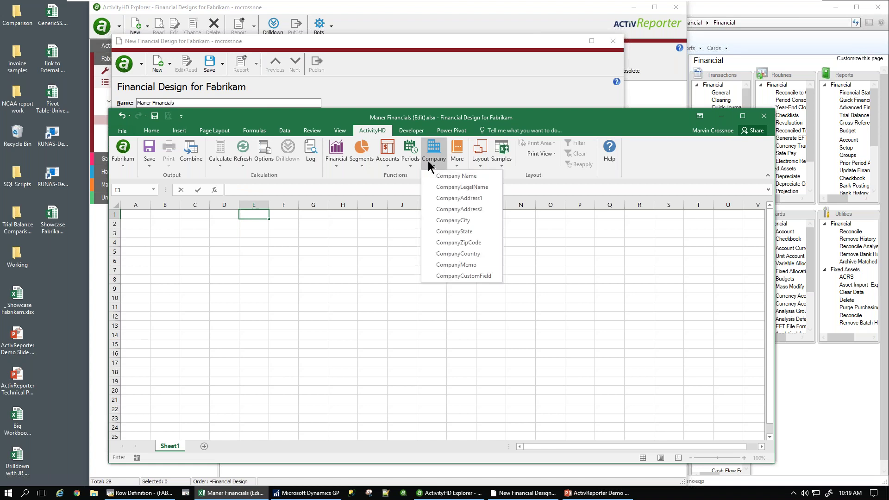
click(453, 176)
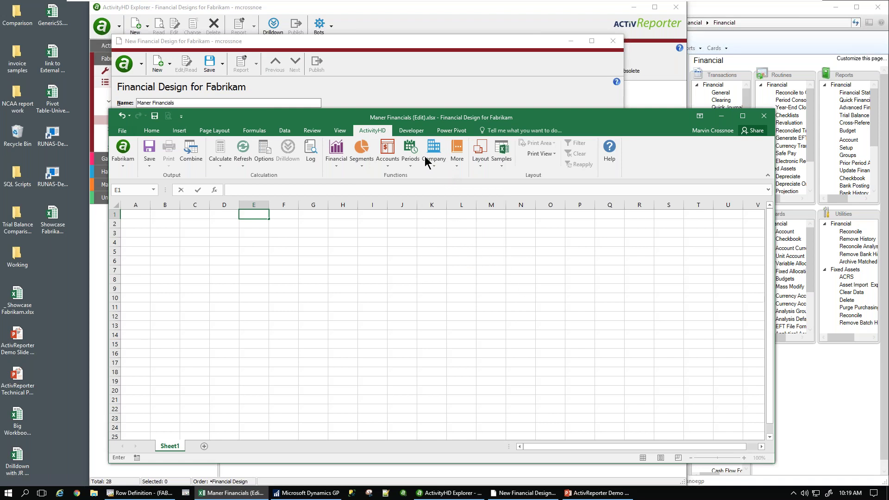
click(440, 152)
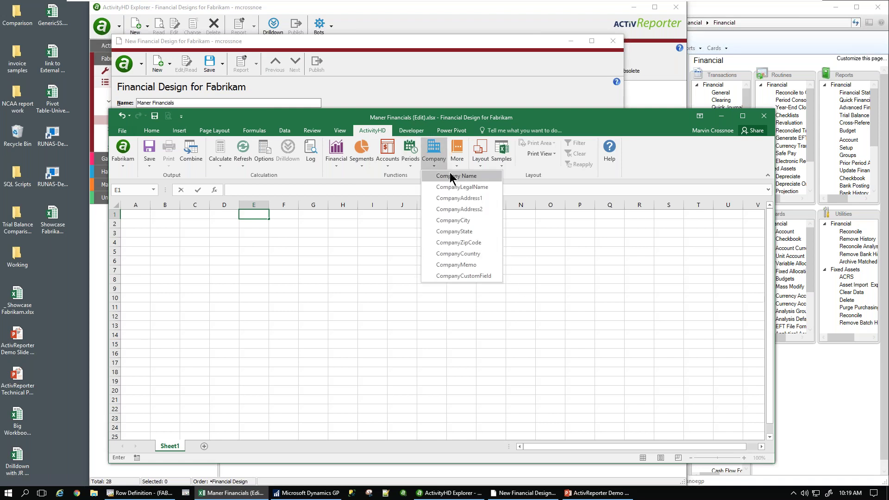
click(452, 180)
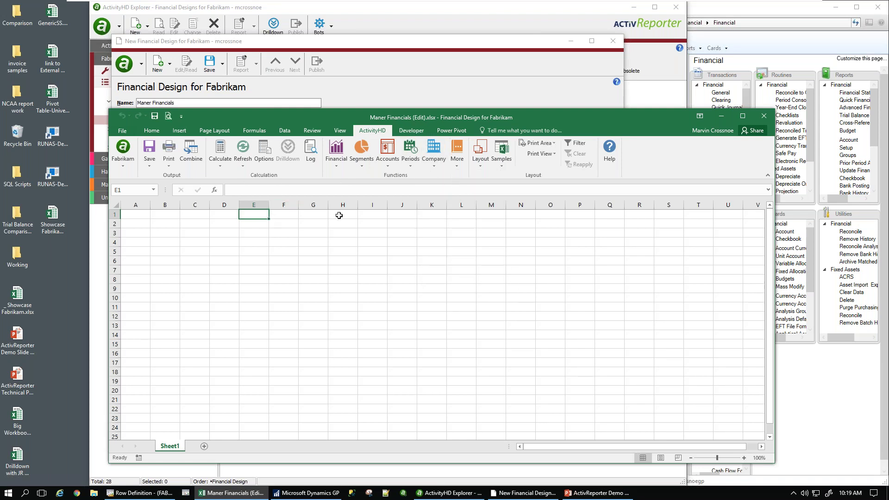
- Insert the CompanyName function in cell E1 with its optional Company argument left blank
click(442, 160)
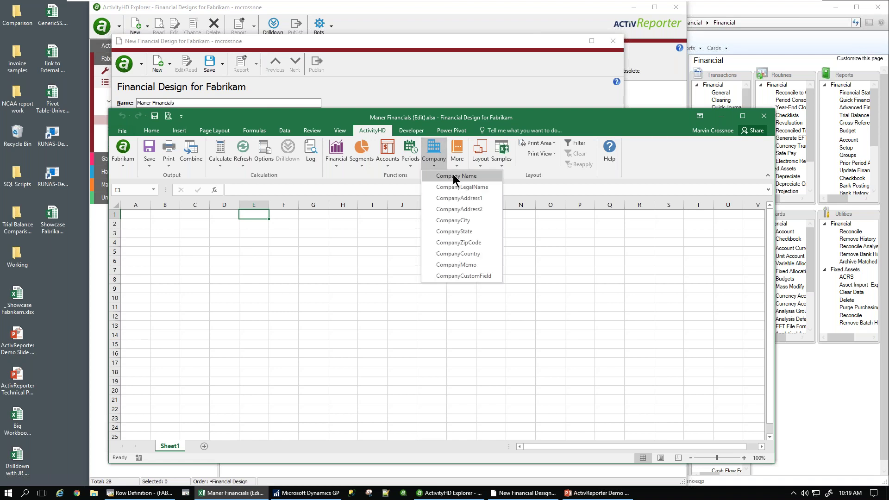
click(455, 175)
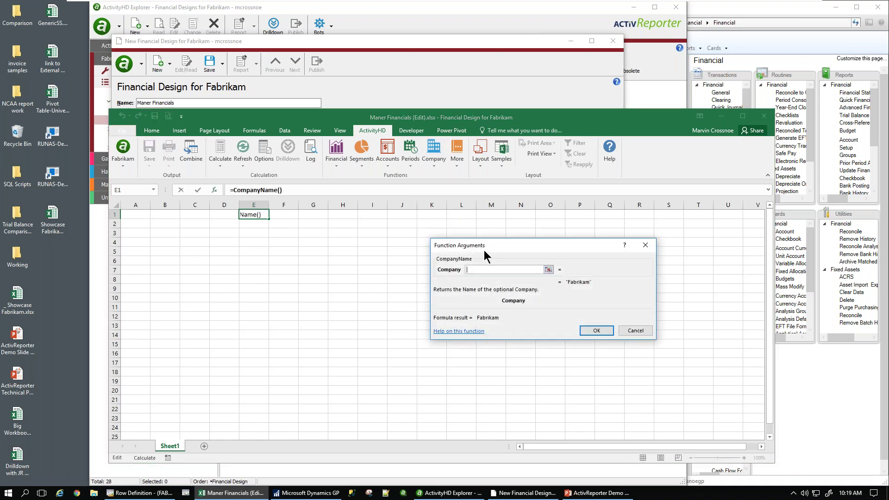
click(597, 330)
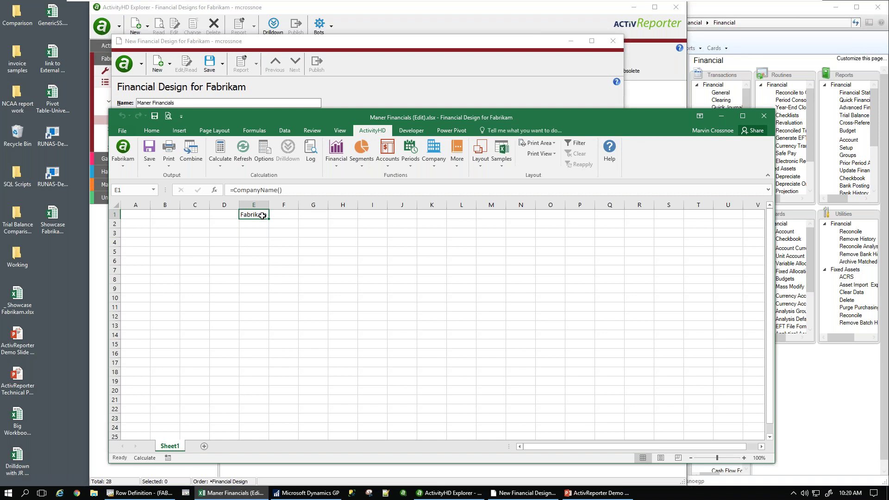
- Format the company name in cell E1 as bold red text at font size 22
click(155, 131)
click(265, 162)
click(188, 161)
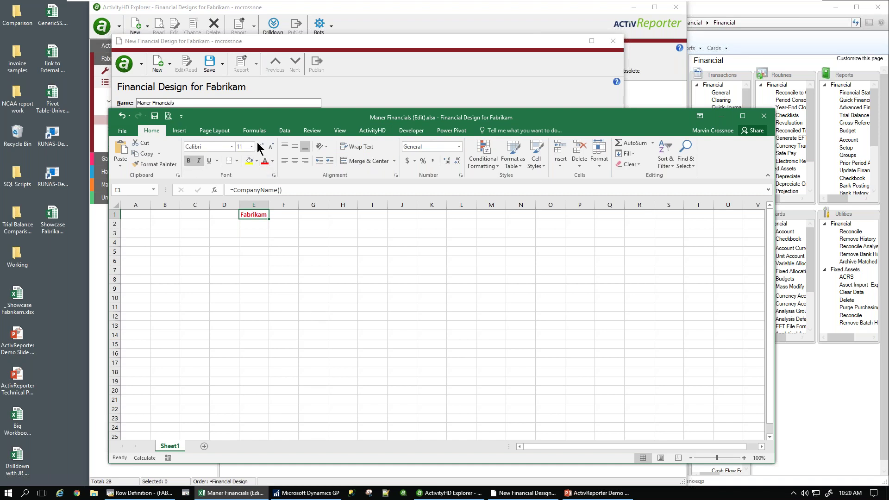
click(261, 147)
click(260, 147)
click(260, 147)
click(261, 146)
click(260, 147)
click(261, 147)
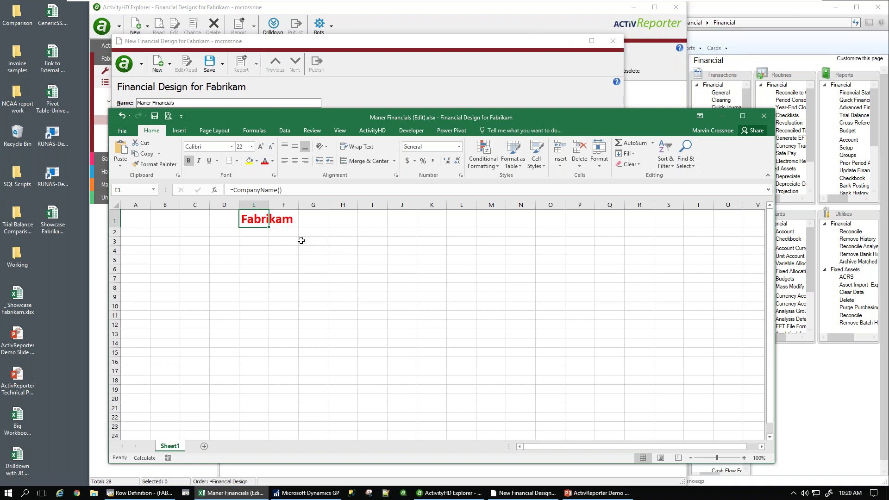
- Insert the As of Period End text expression in cell E2
click(255, 233)
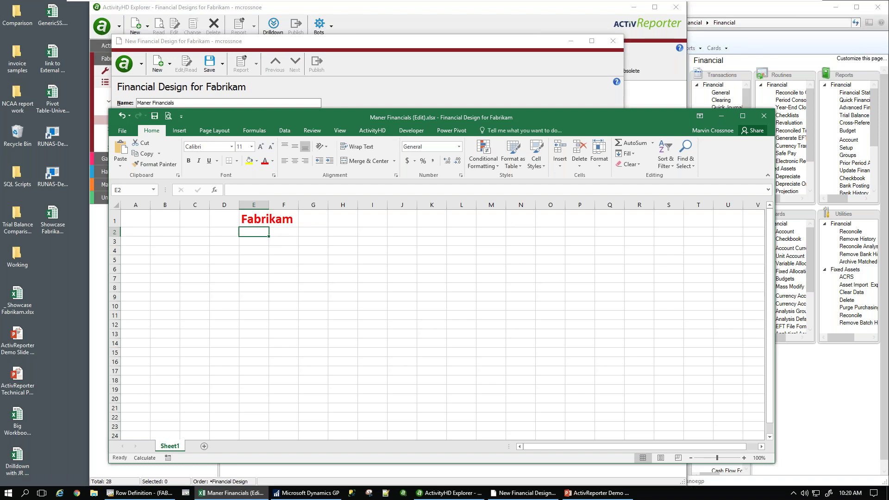
click(370, 130)
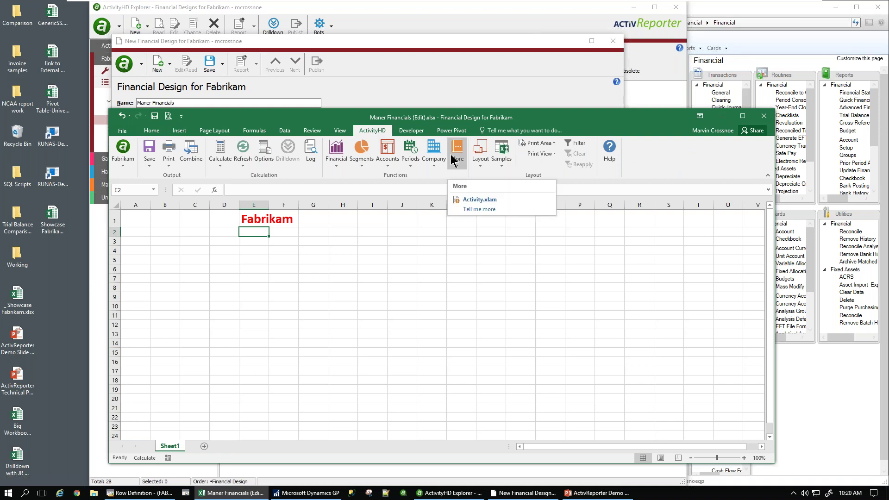
click(410, 162)
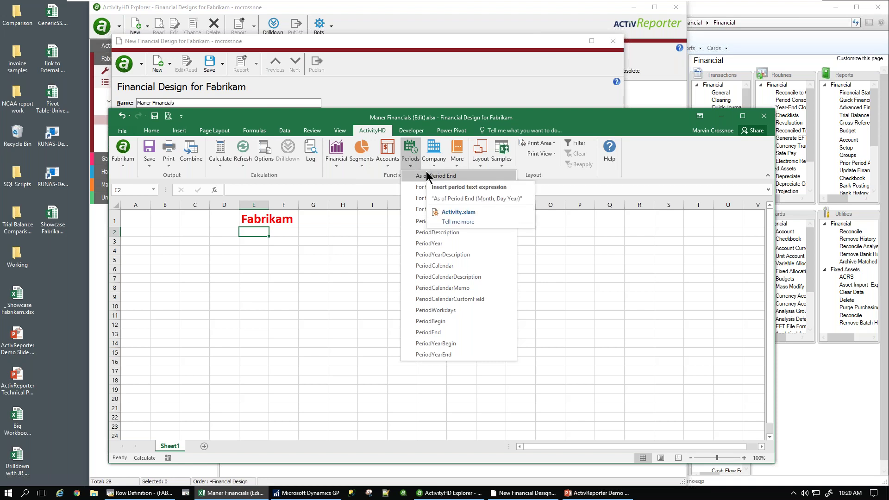
click(426, 176)
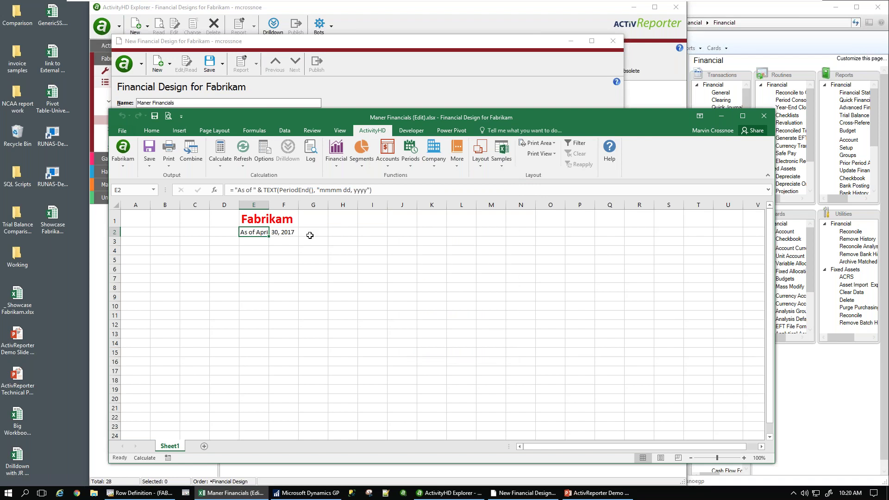
- Change the workbook options to fiscal period 5 (May) of 2017 and recalculate the workbook
click(269, 155)
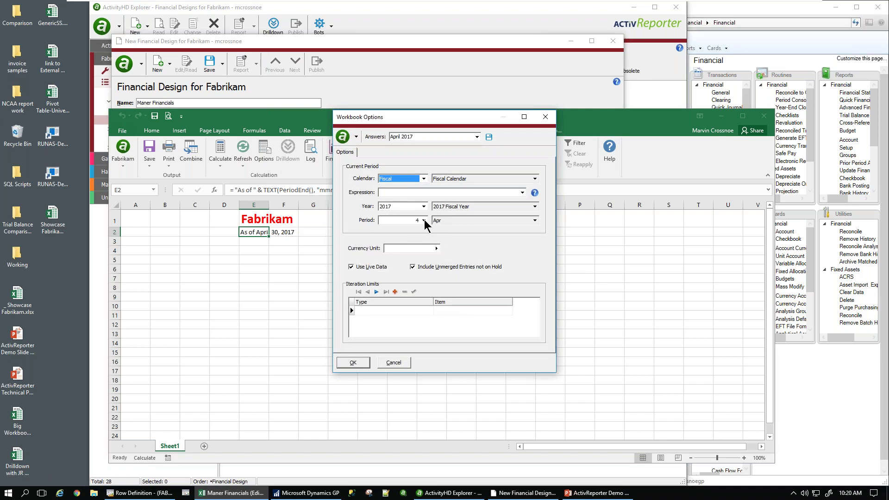
click(425, 219)
click(436, 254)
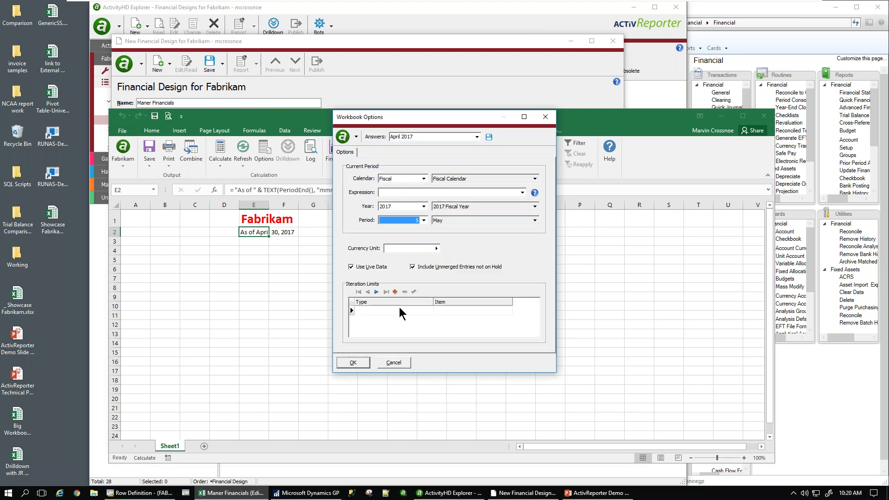
click(353, 363)
click(191, 162)
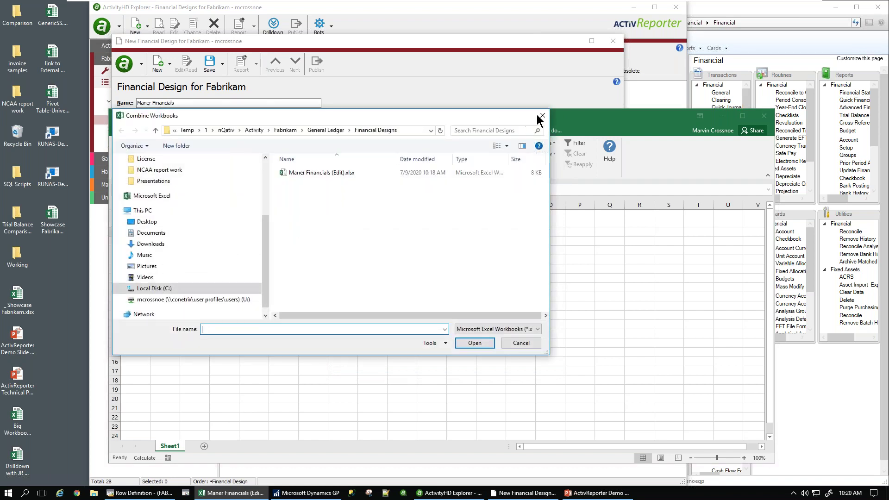
click(515, 342)
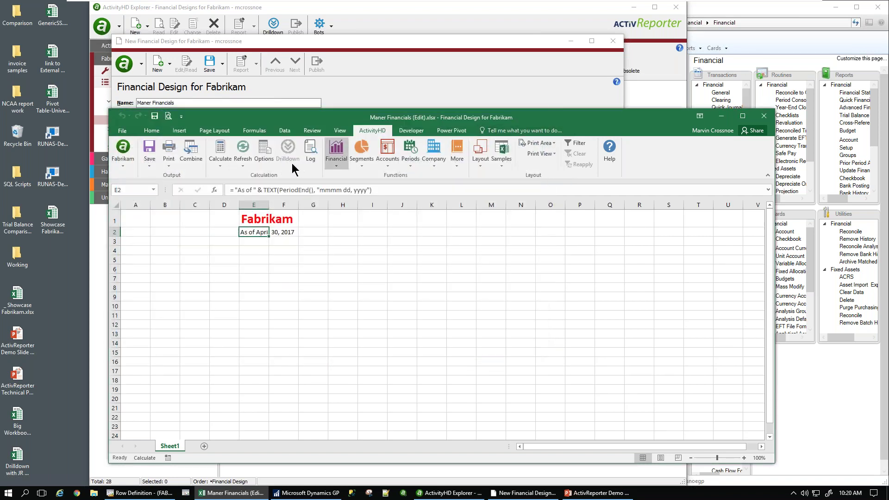
click(220, 153)
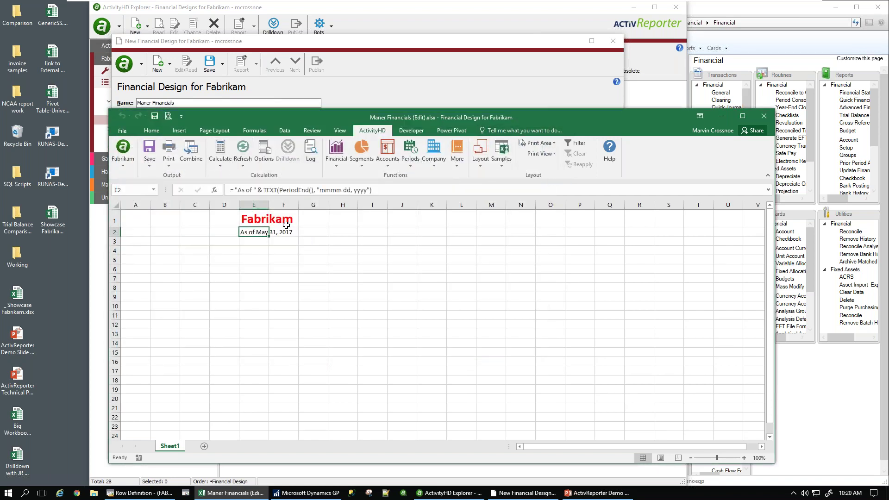
- Switch the workbook's calculation option to Automatic
click(220, 161)
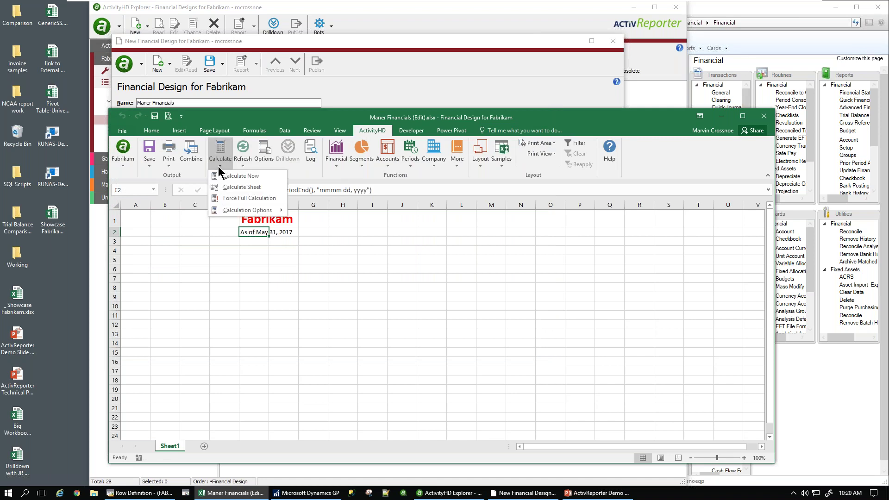
mouse_move(233, 213)
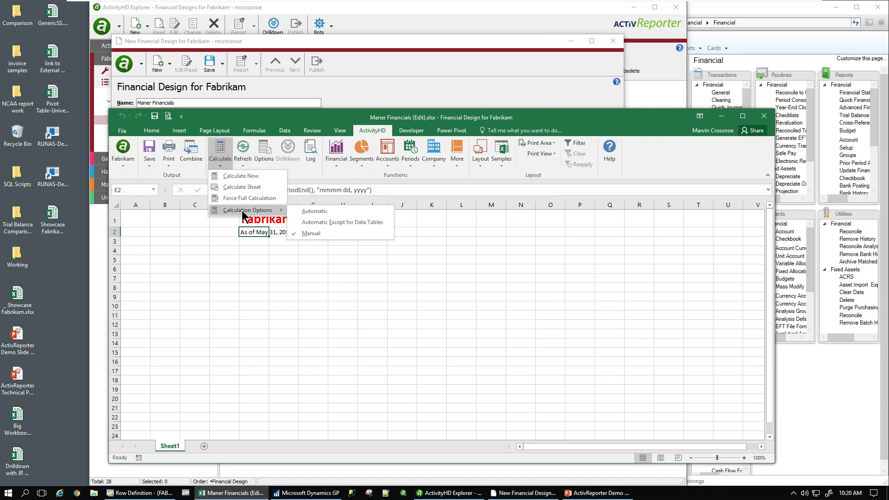
click(311, 212)
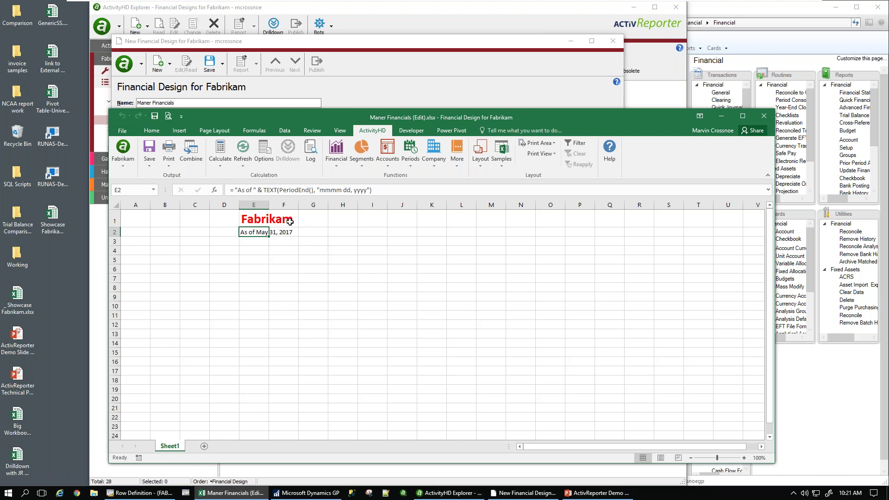
- Insert the AccountDescription function in cell B5 with account code 000-1100-00-a and the Company argument left blank
click(168, 260)
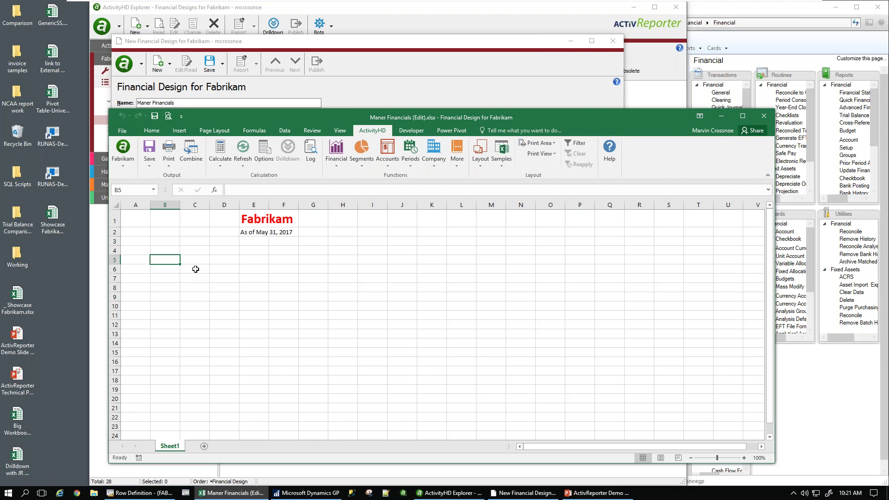
click(391, 163)
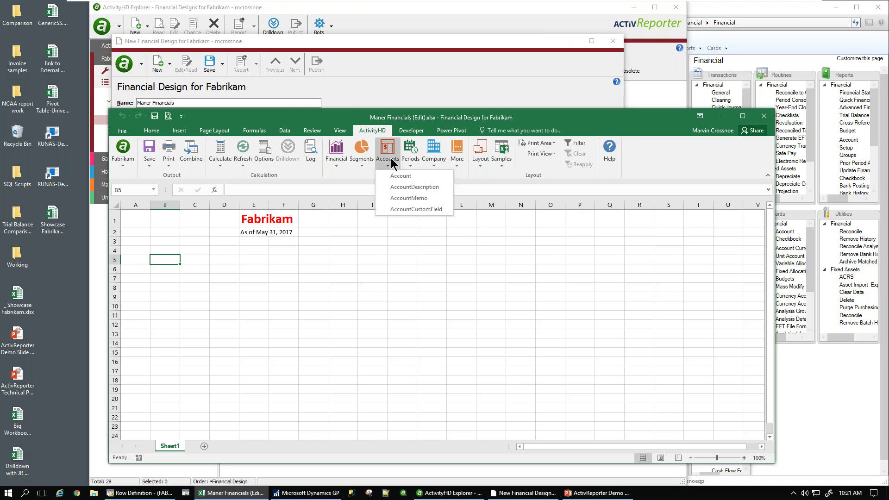
click(406, 187)
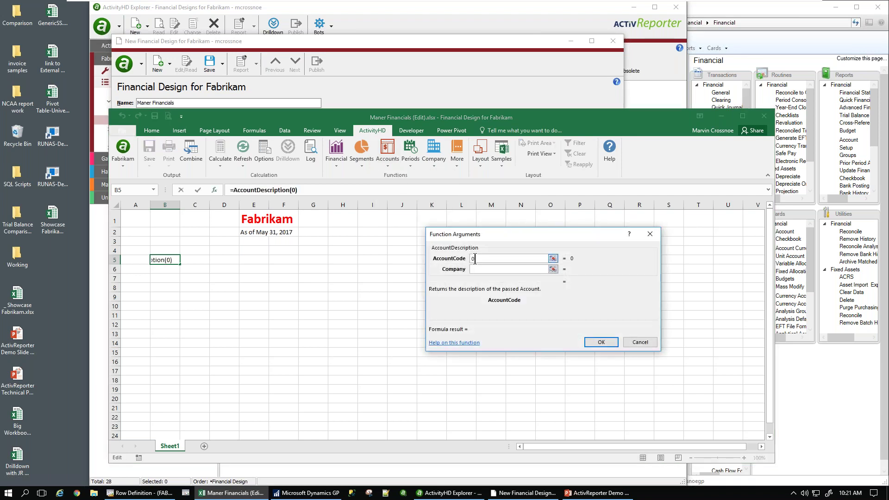
text(000-)
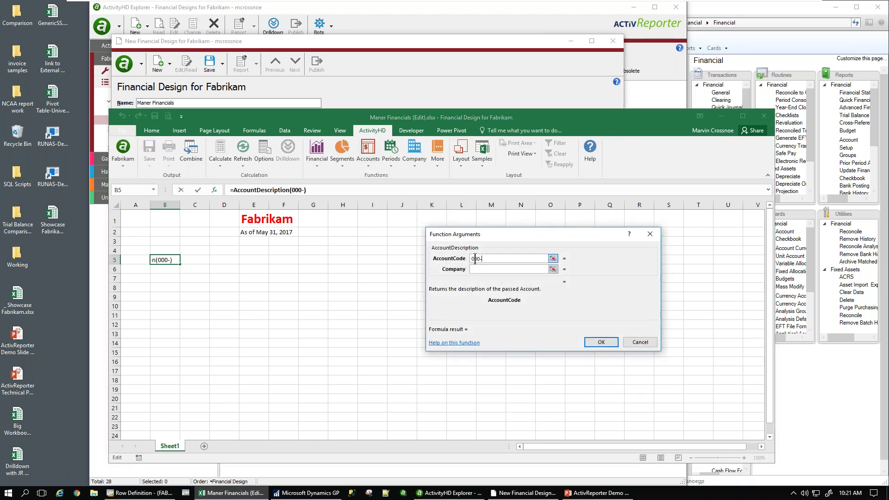
text(1100-00-a)
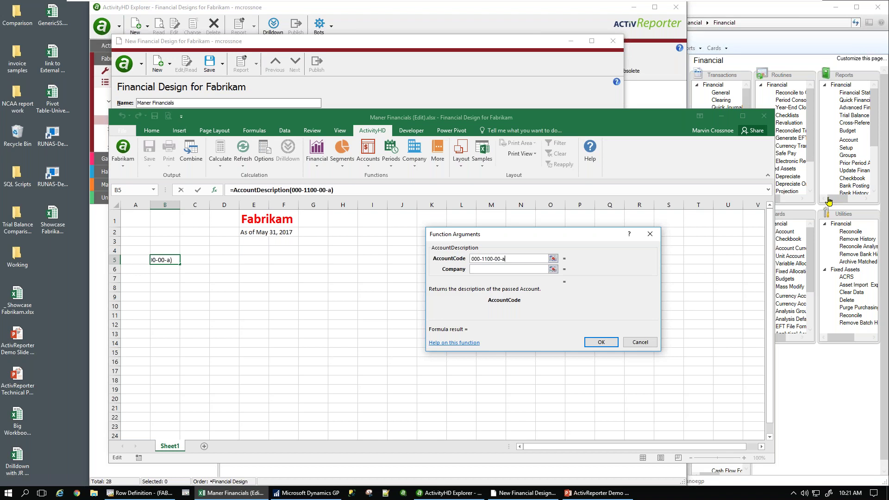
click(597, 343)
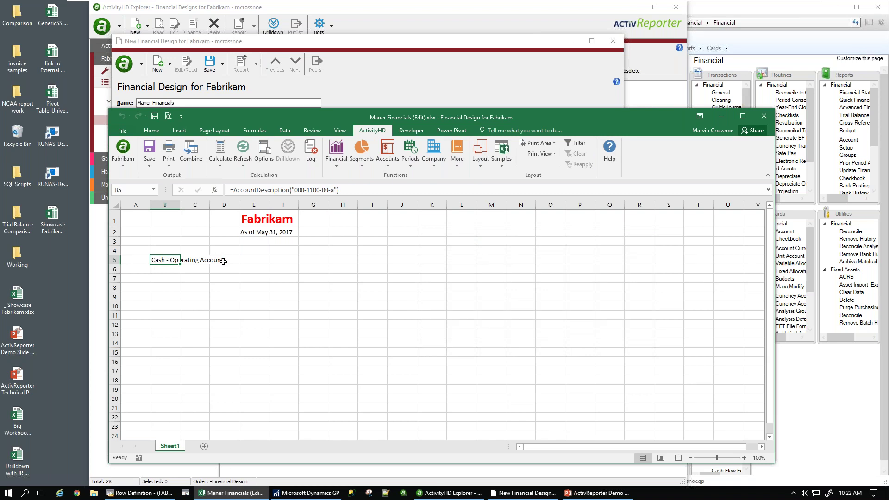
- Insert the Balance function from the Activity Financials category in cell H5 with all its arguments left blank
click(346, 262)
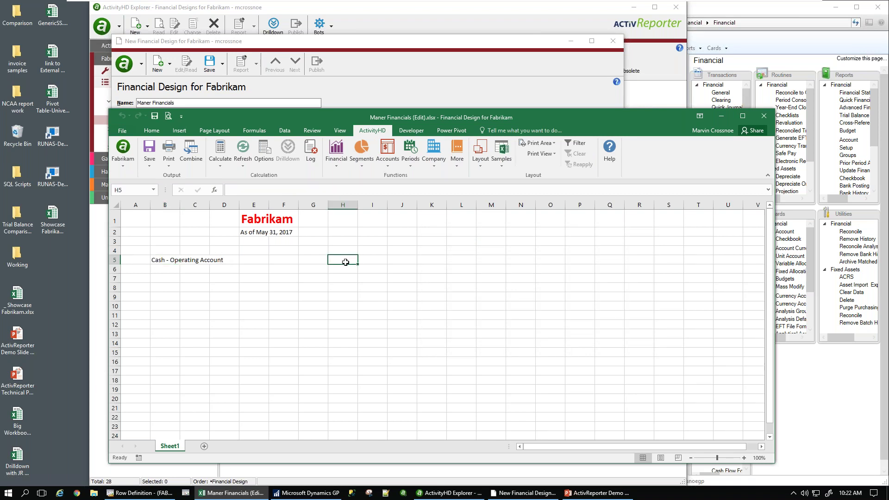
click(331, 165)
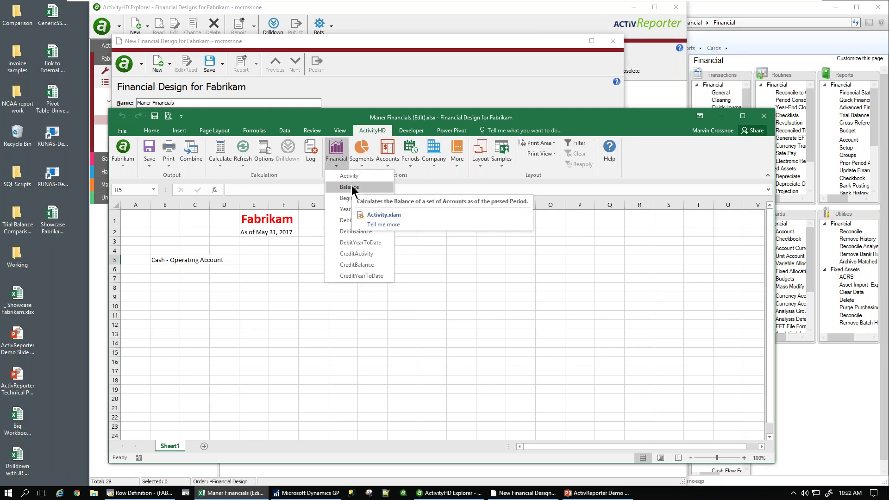
click(416, 191)
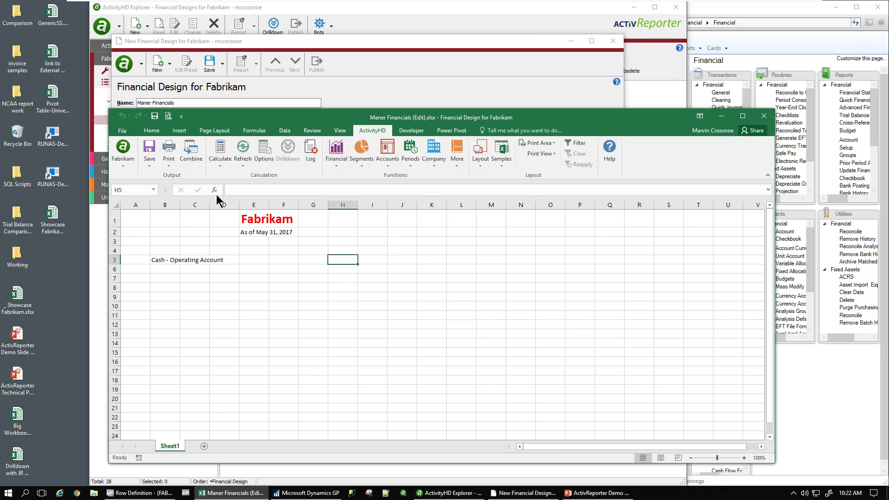
click(214, 190)
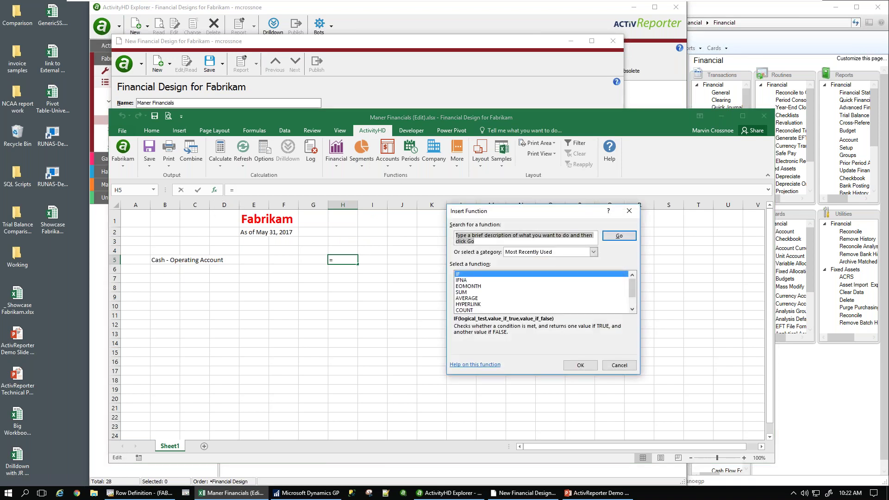
click(593, 252)
drag(594, 268, 594, 291)
click(531, 300)
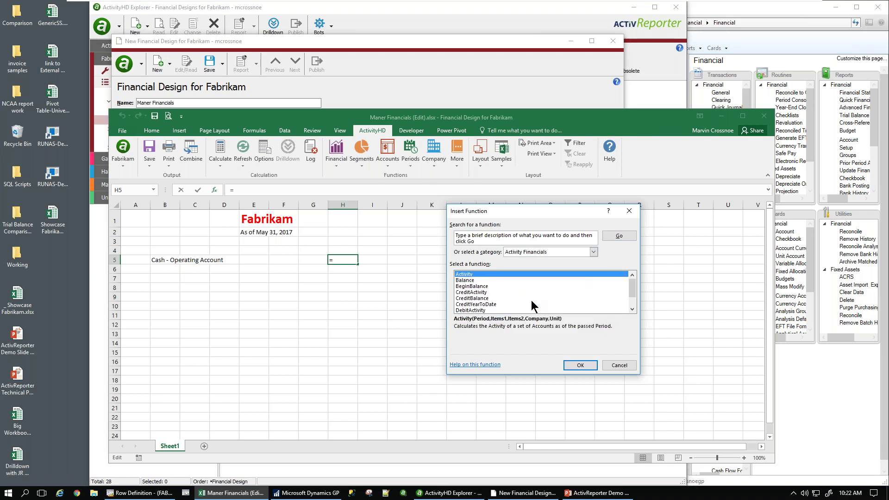
click(466, 282)
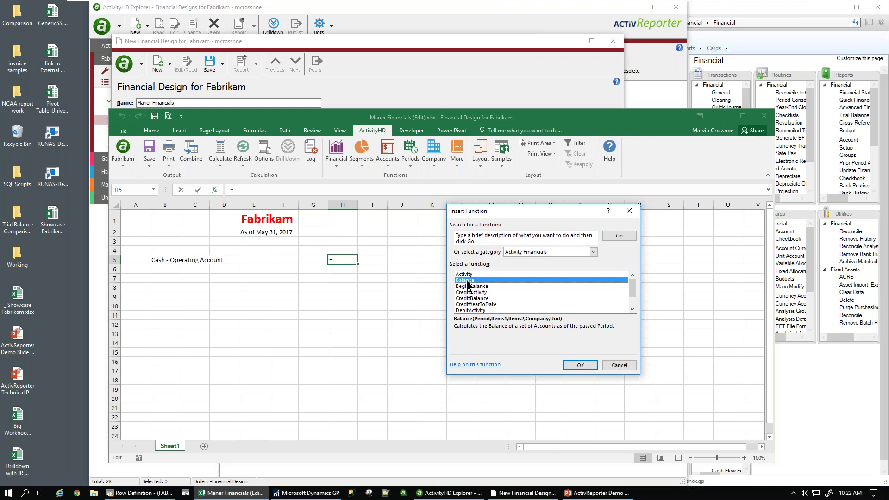
double_click(465, 280)
click(317, 158)
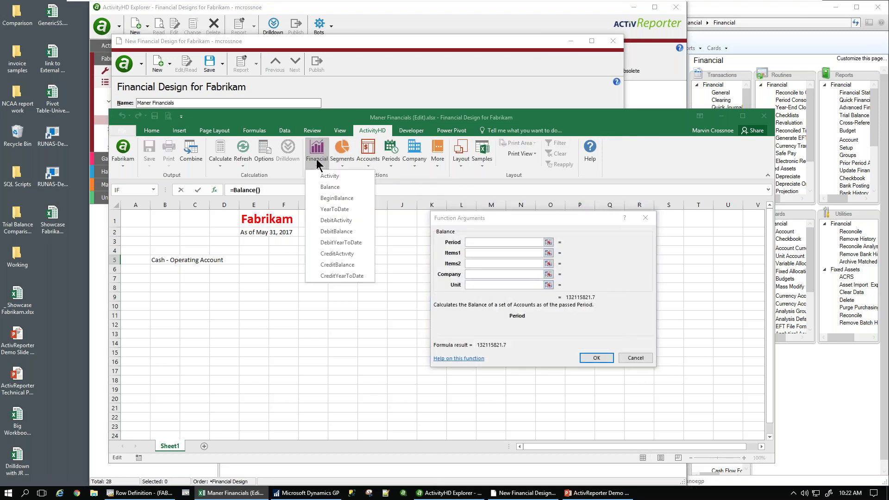
click(693, 257)
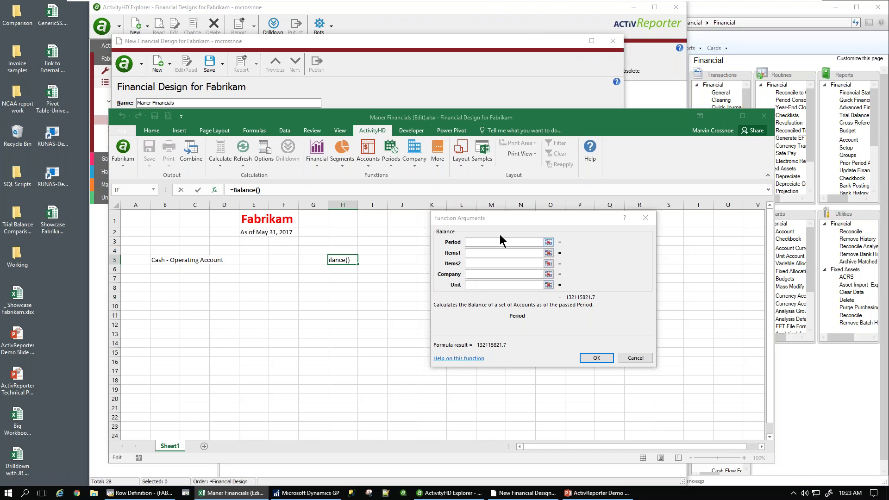
click(596, 357)
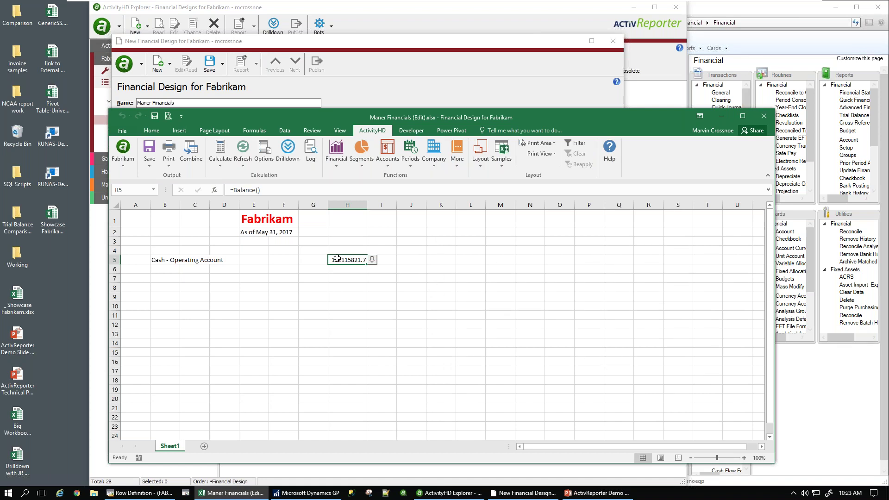
- Apply the comma number style to the balance in cell H5
click(153, 131)
click(432, 160)
click(451, 278)
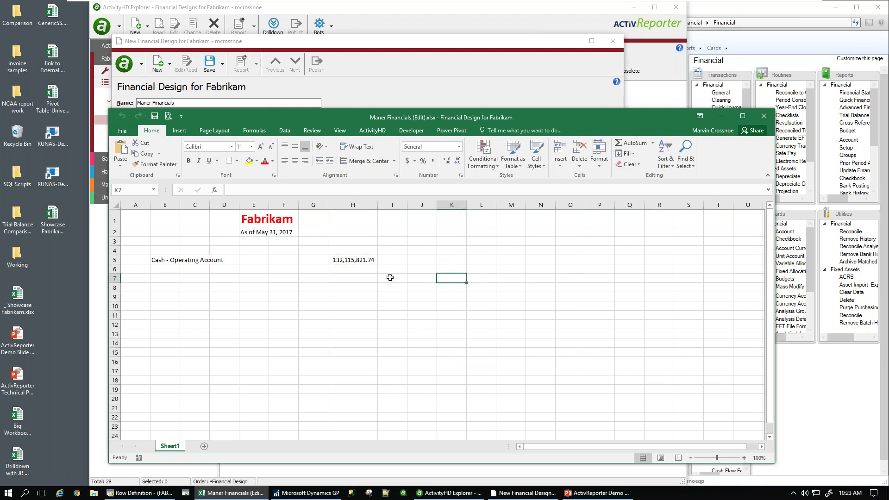
- Drill down on the balance in cell H5 and look through its journal detail lines
click(350, 260)
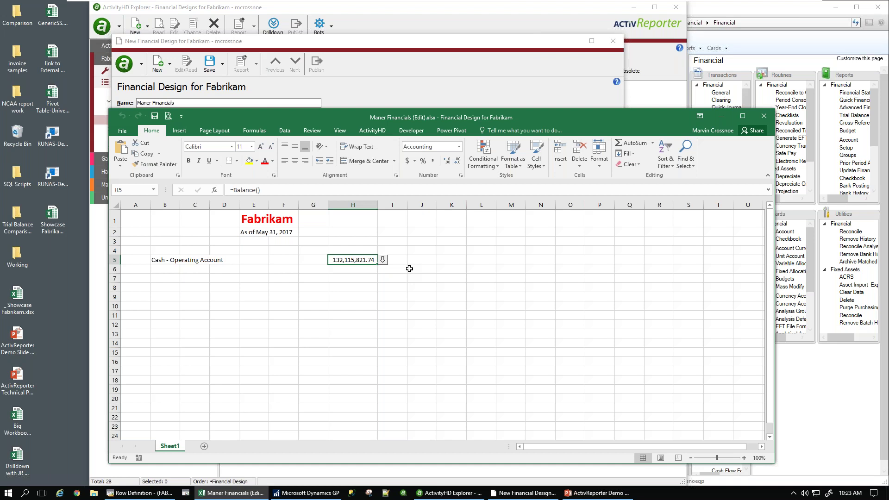
click(262, 232)
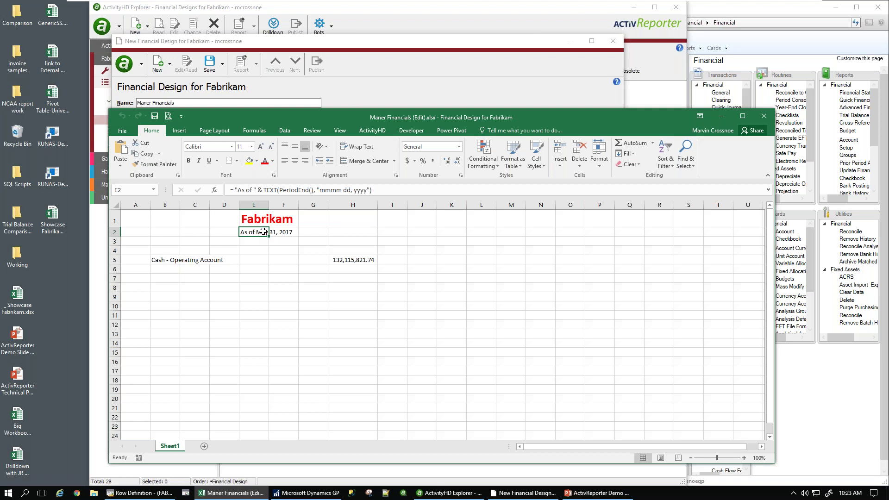
click(364, 261)
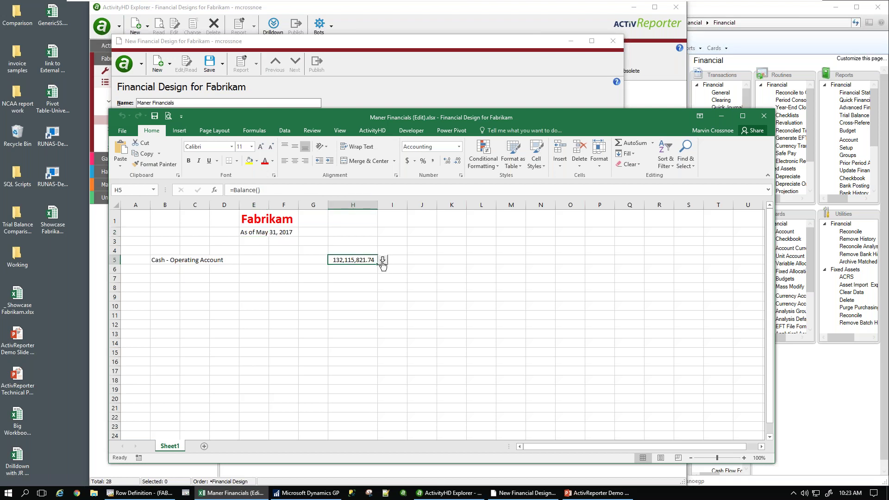
click(382, 261)
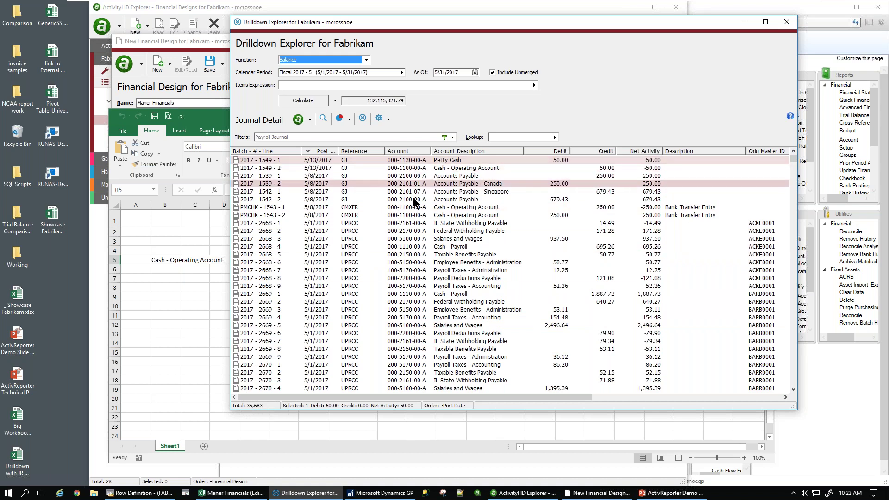
click(792, 168)
click(792, 171)
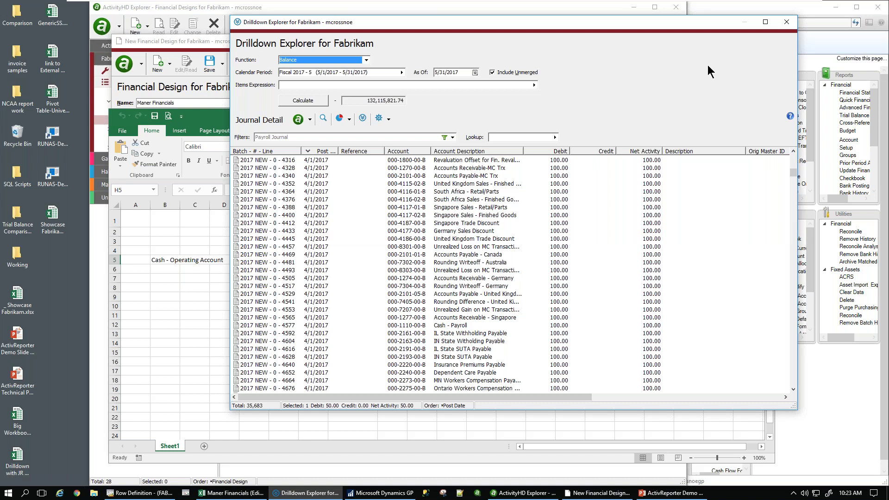
- Close the drilldown and restrict the Balance function in cell H5 by setting its Items1 argument to Ledger=a
click(786, 21)
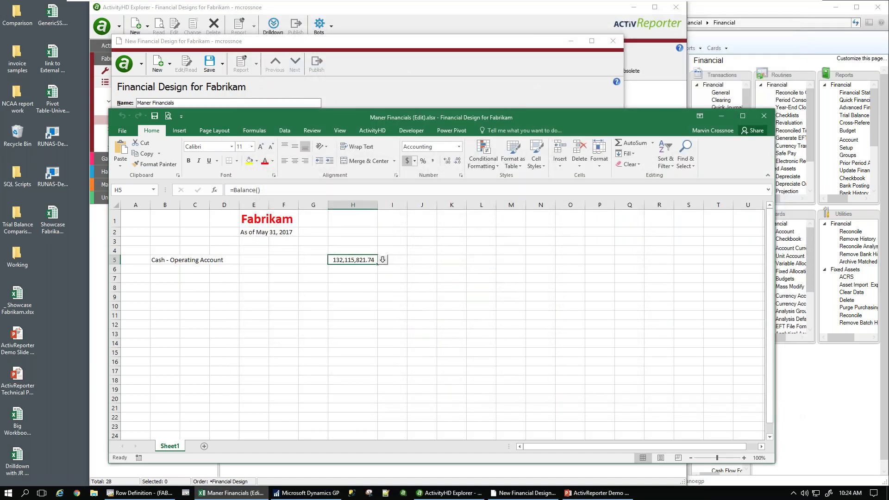
click(383, 131)
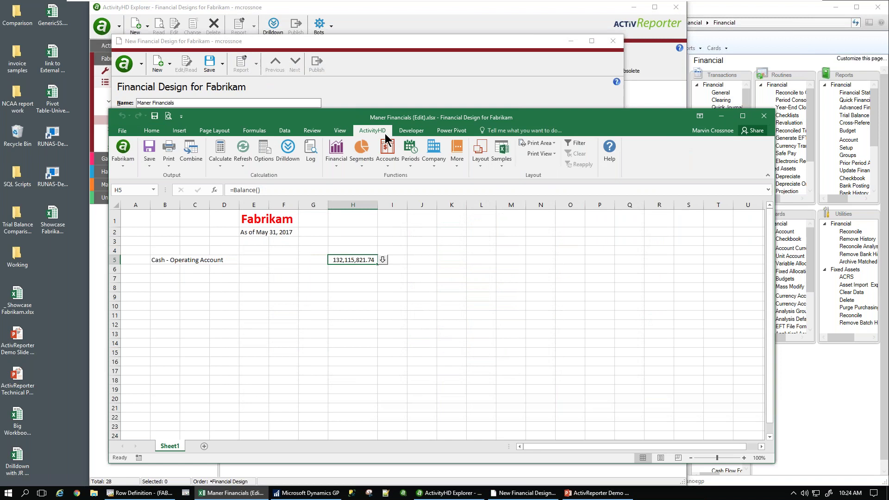
click(214, 190)
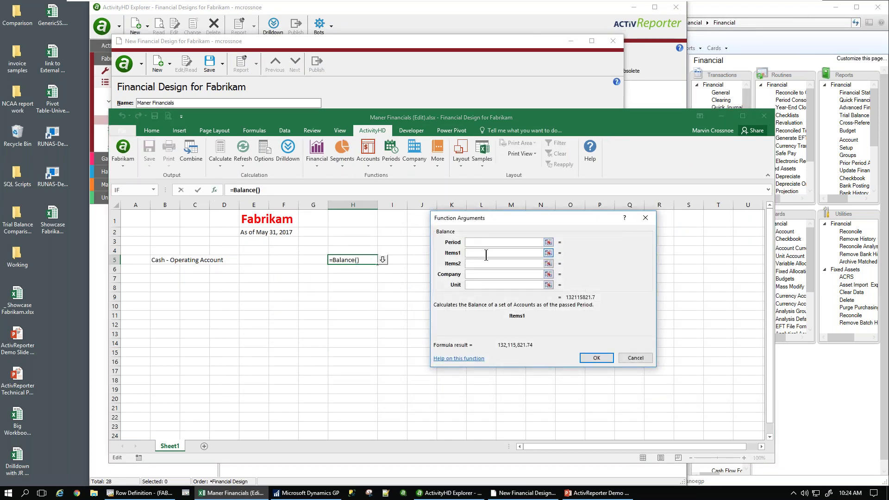
click(509, 253)
text(Ledger)
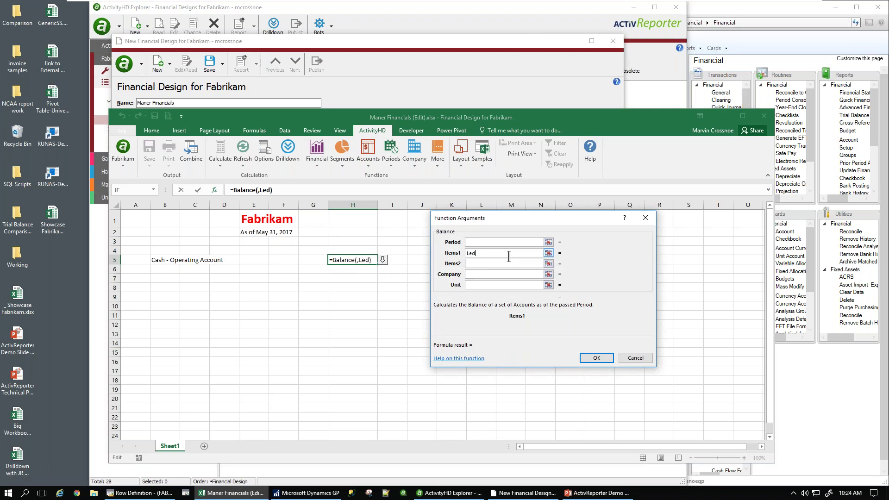
text(=a)
key(Return)
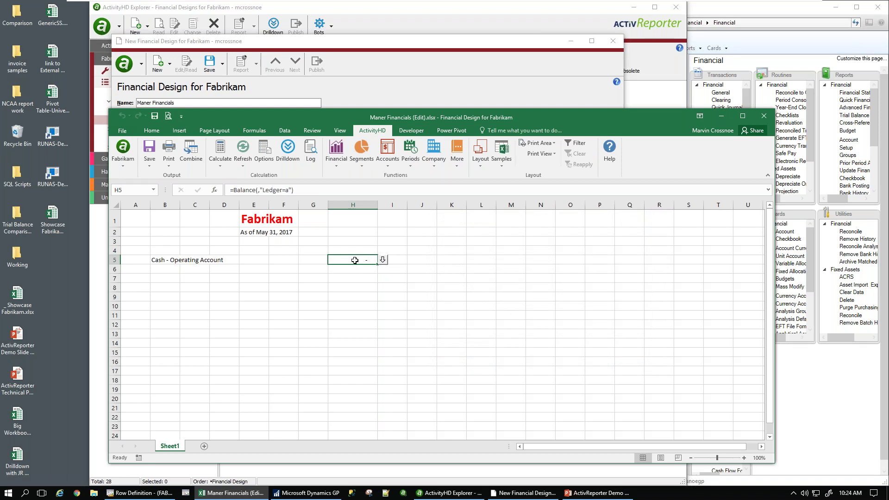
- Drill down on the Ledger=a balance in cell H5 and examine its journal detail lines
click(382, 260)
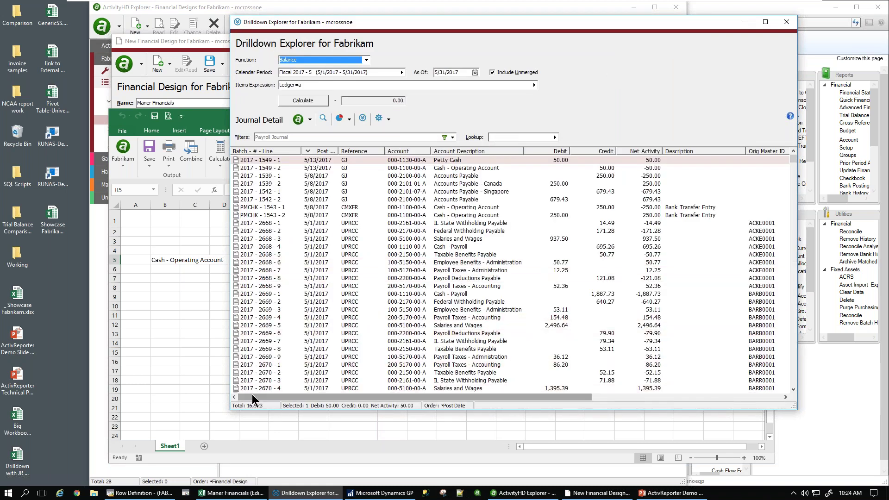
click(404, 169)
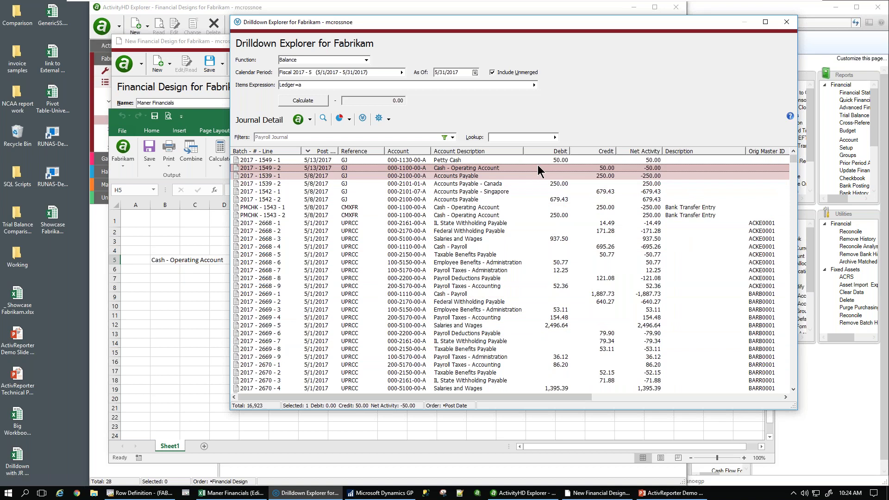
click(783, 23)
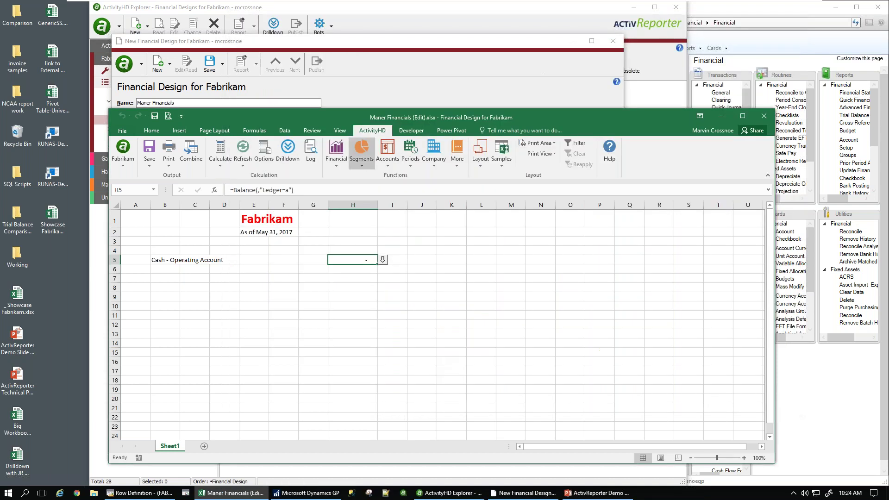
- Set the Items2 argument of the Balance function in cell H5 to Gl.Account=000-1100-00-a
click(214, 190)
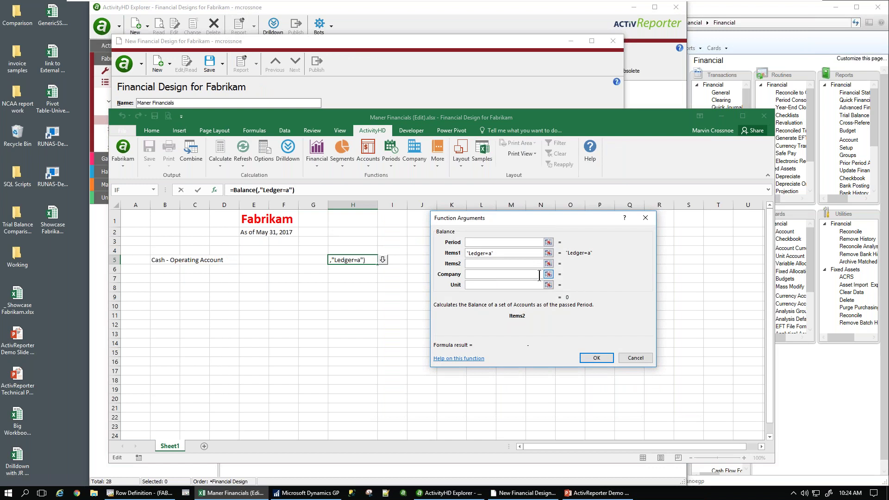
text(Gl.Account=)
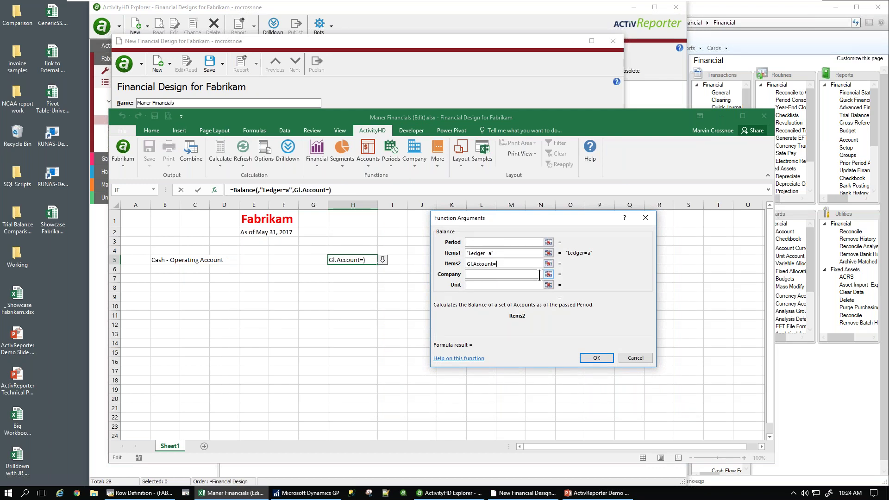
text(000-1100-00-a)
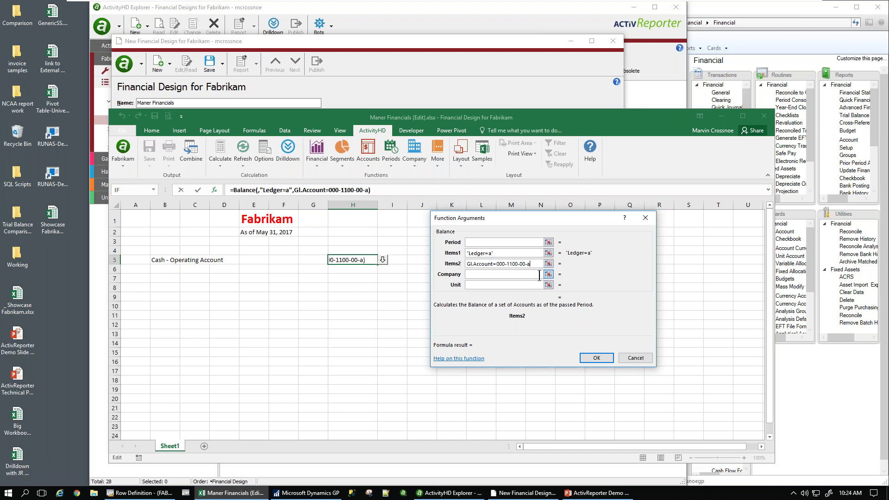
key(Tab)
key(Return)
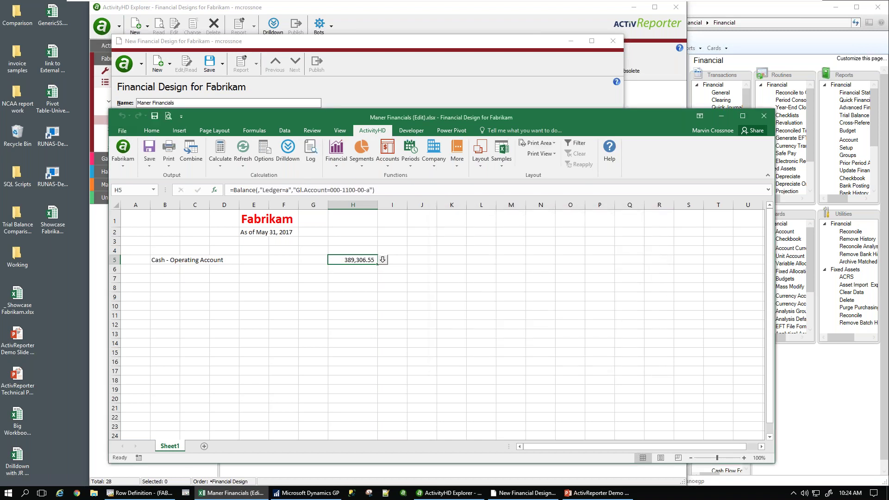
- Drill down on the operating cash balance in cell H5 and review its journal lines sorted by account, then by latest post date
click(382, 260)
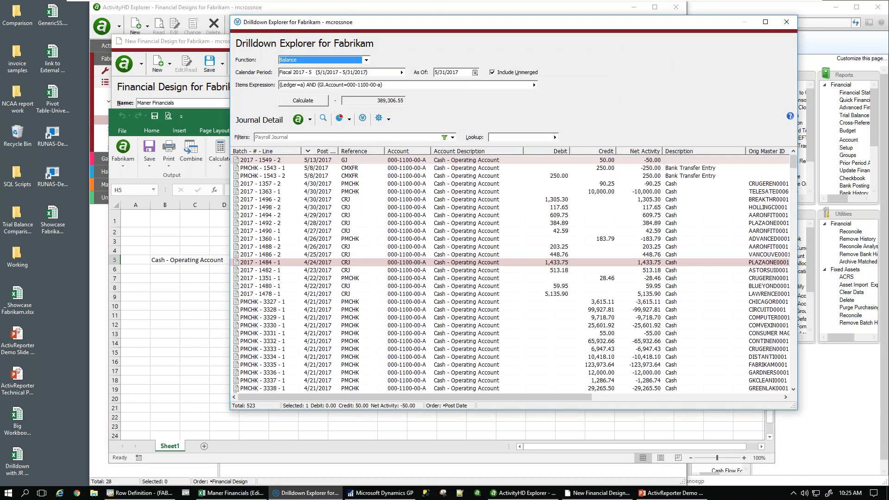
click(408, 150)
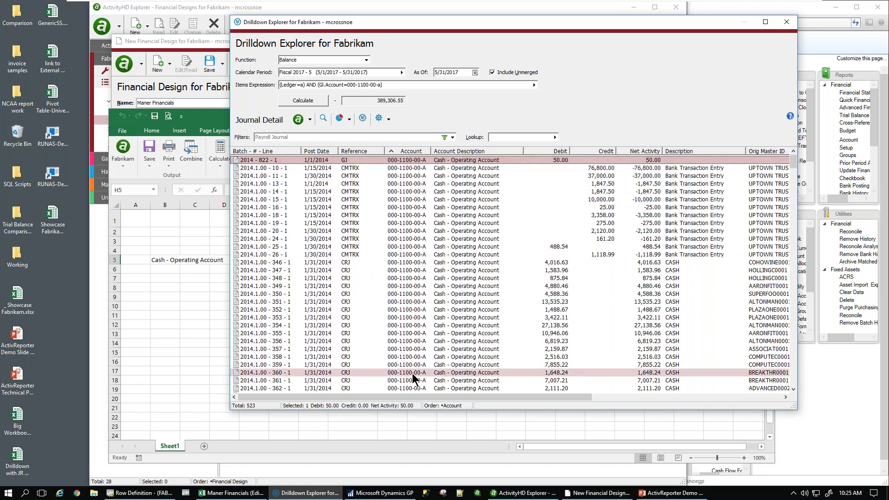
click(316, 152)
click(317, 152)
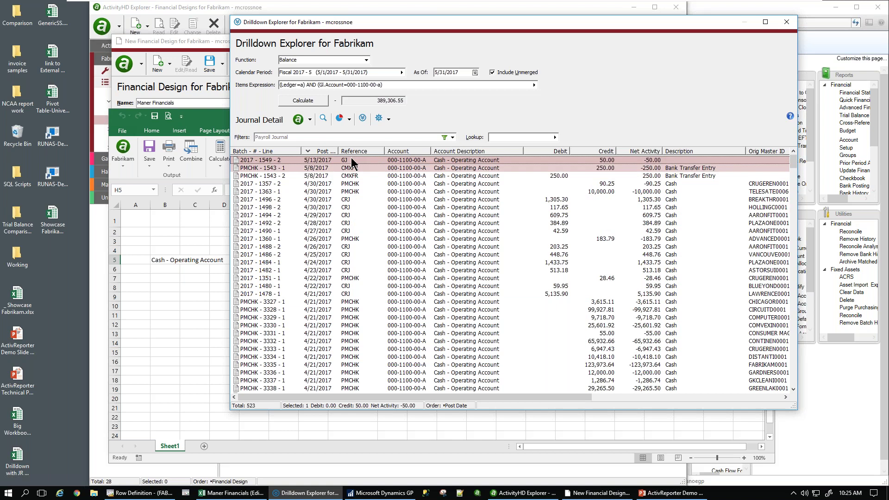
click(786, 23)
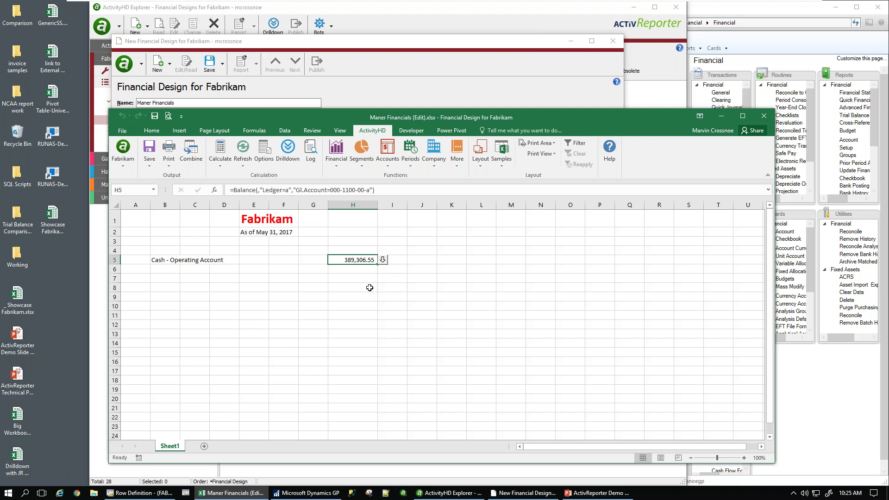
- Generate a Balance Sheet Current vs Previous Year layout on a new sheet, using GP Balance Sheet as the financial items
click(204, 446)
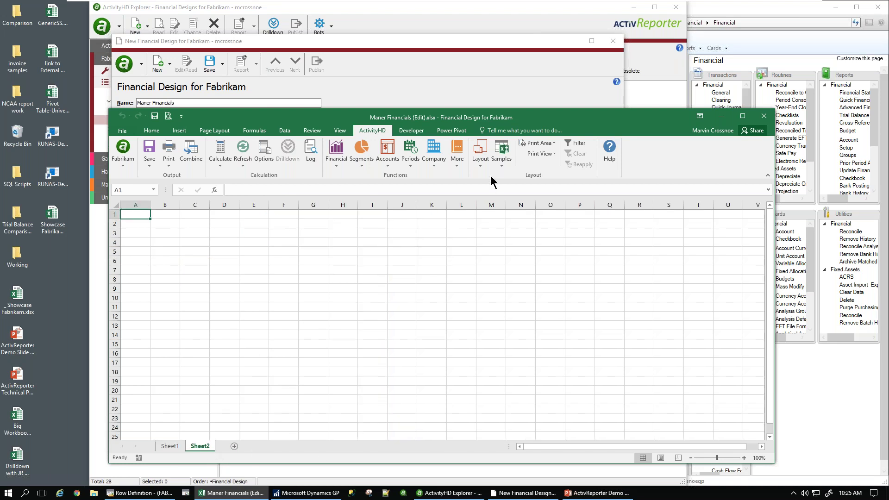
click(477, 159)
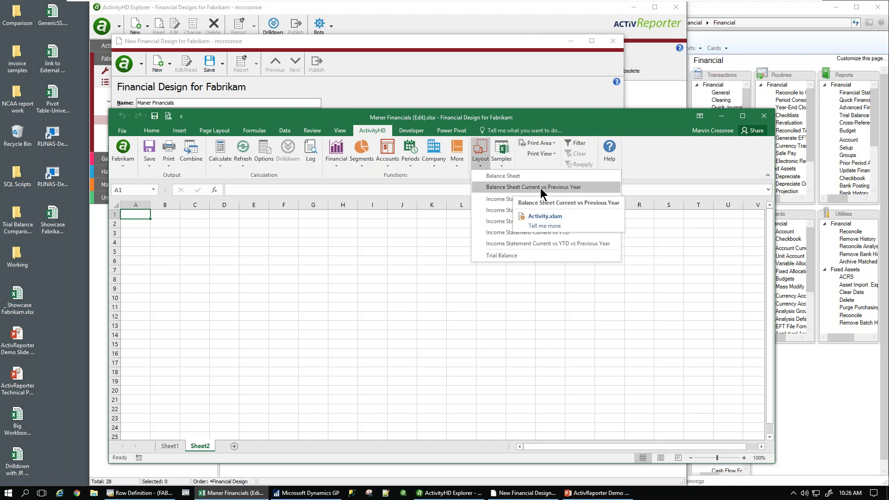
click(576, 187)
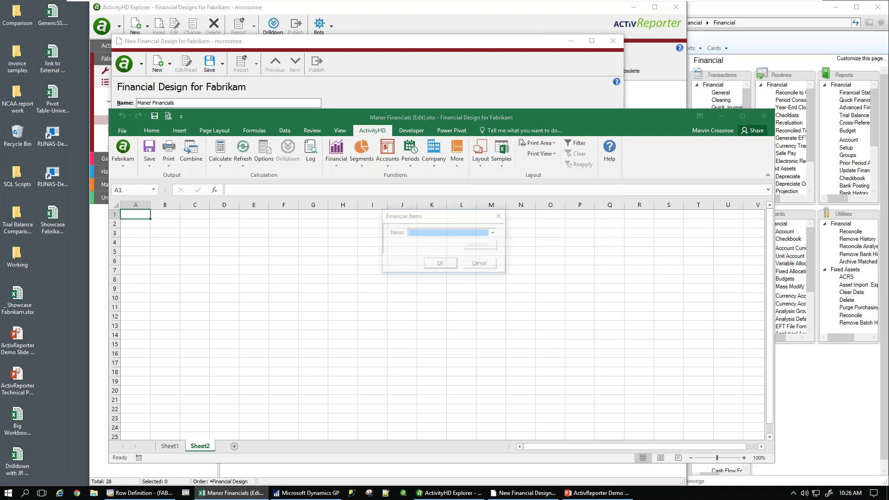
click(494, 232)
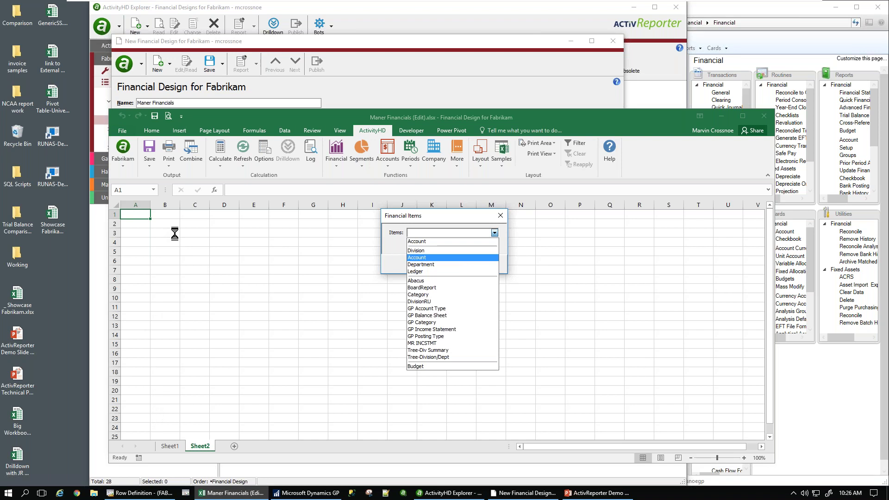
click(432, 241)
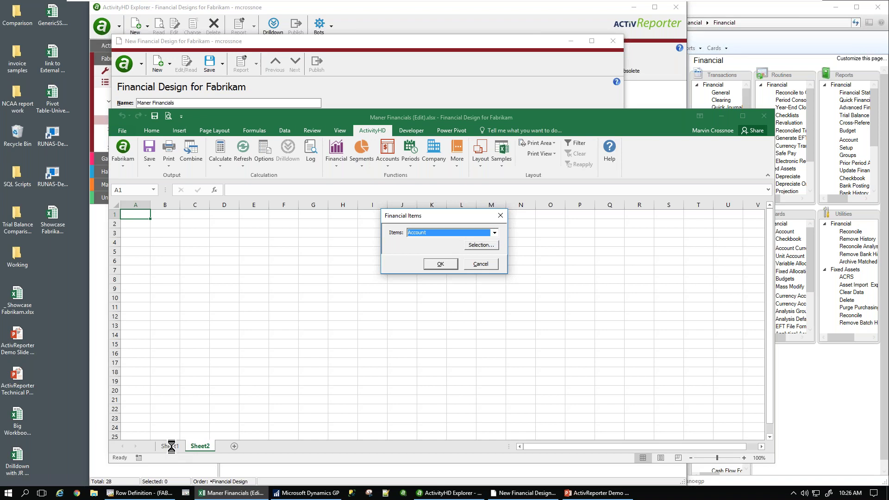
click(494, 232)
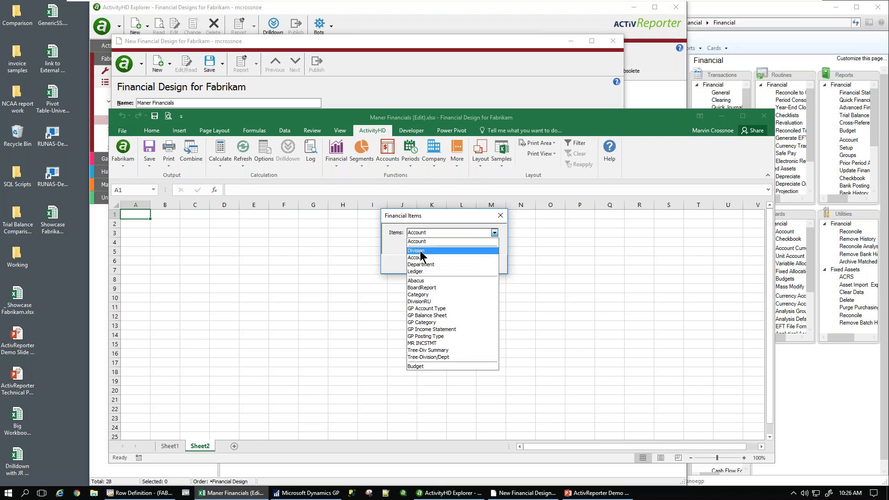
click(430, 317)
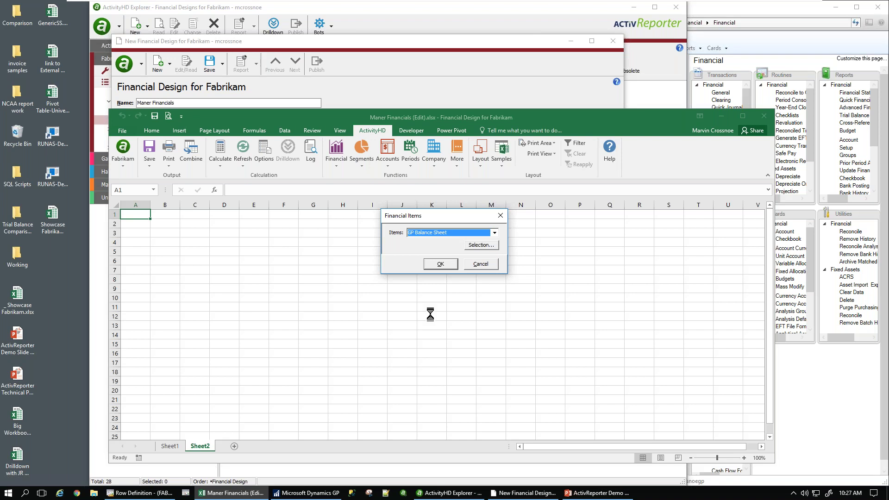
click(441, 264)
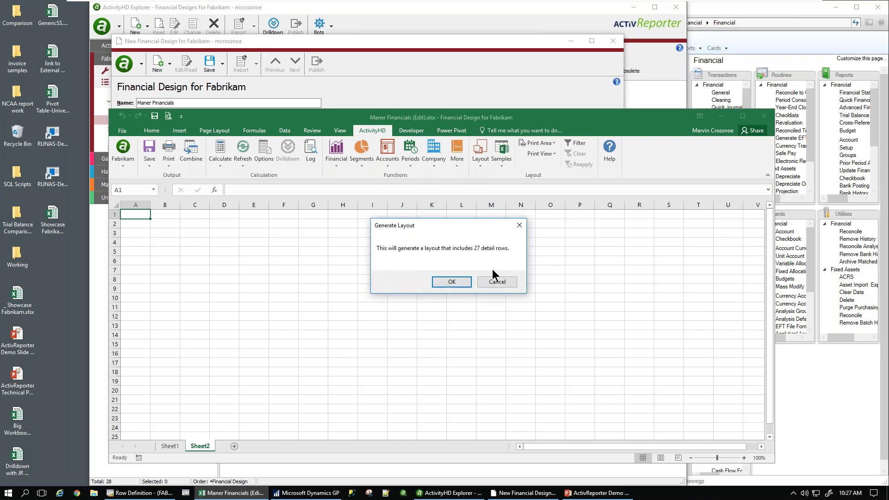
click(450, 282)
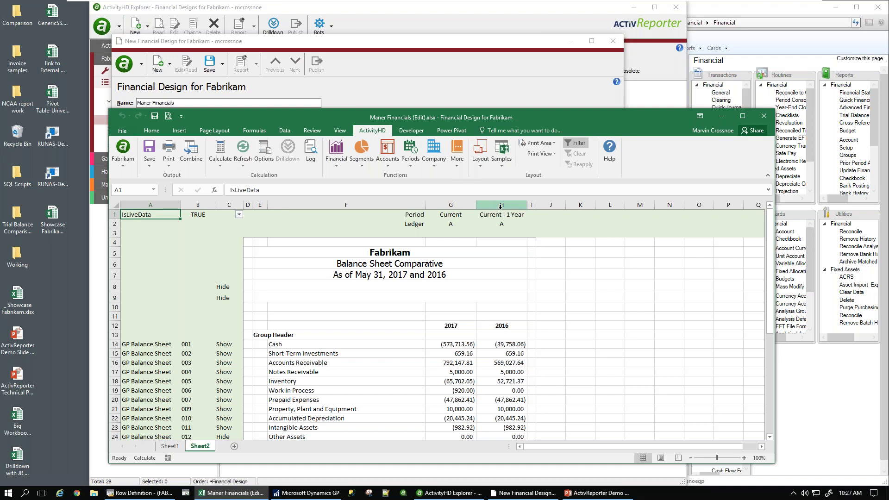
- Replace the Group Header text in cell E13 of the balance sheet with Assets
click(257, 335)
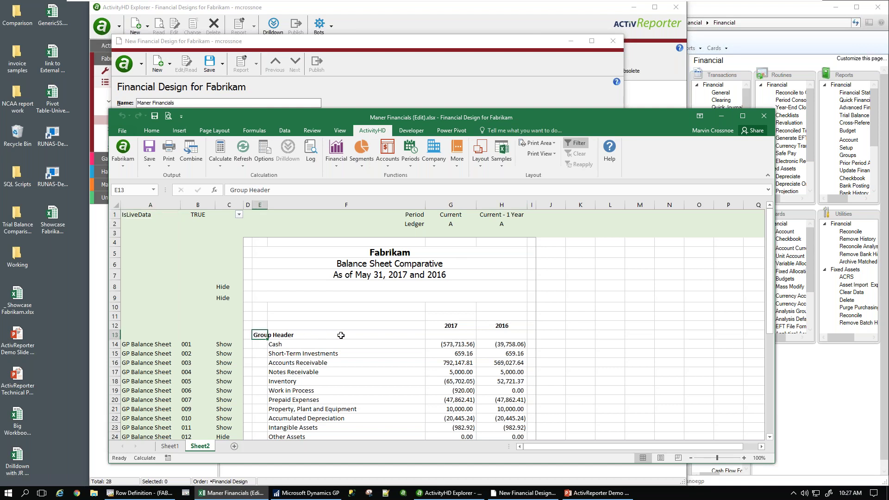
text(Ass)
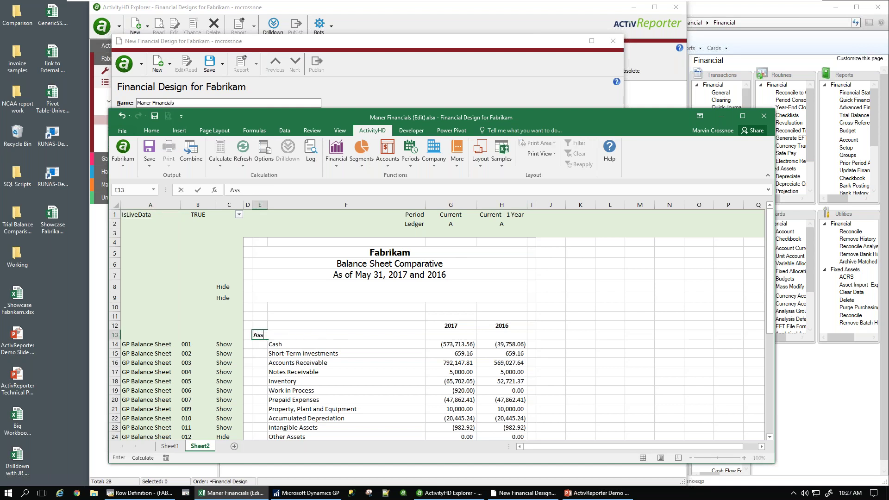
text(ets)
key(Tab)
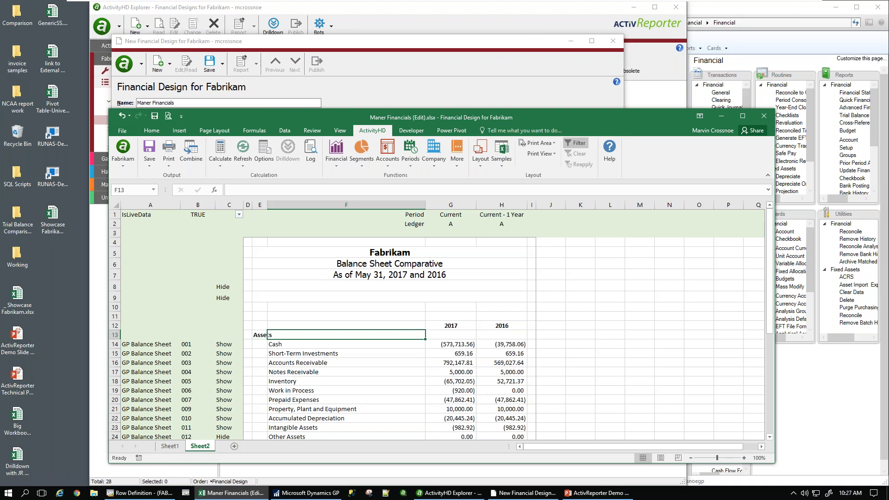
- Insert three blank rows between Accounts Receivable and Notes Receivable
drag(114, 371, 110, 386)
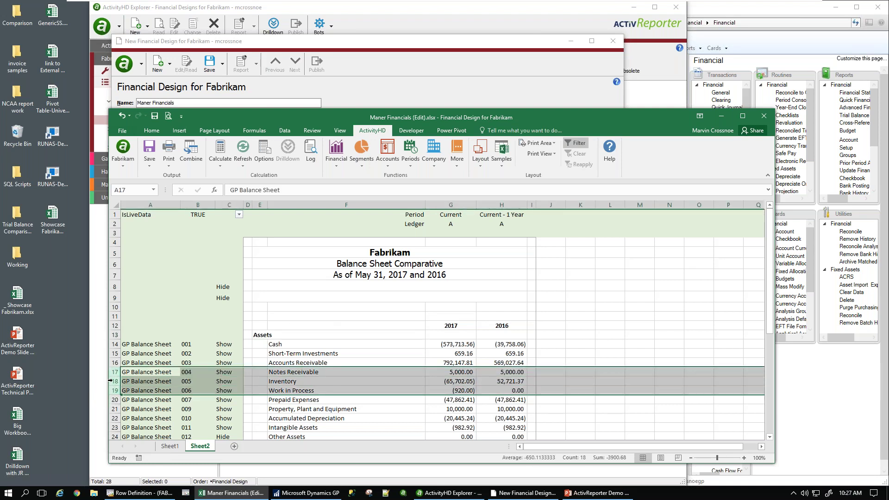
right_click(114, 384)
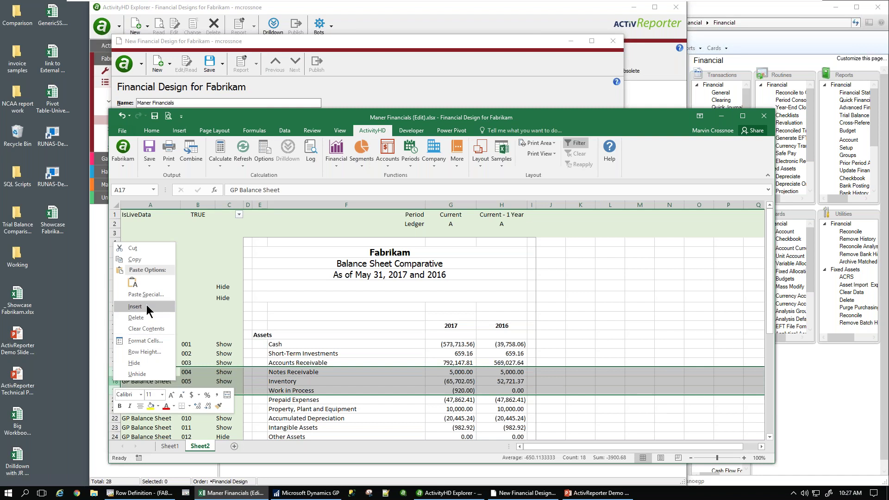
key(Escape)
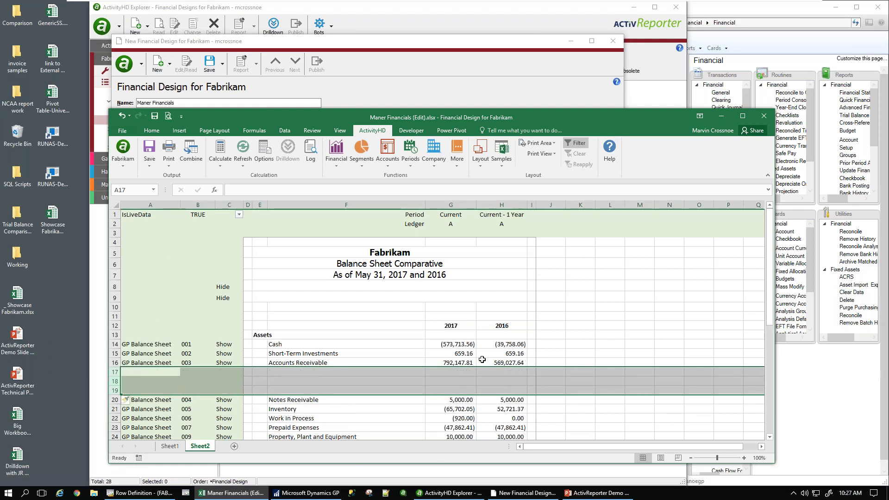
- Add an AutoSum subtotal in cell G17 for the 2017 Cash, Short-Term Investments and Accounts Receivable amounts
click(457, 343)
drag(457, 343, 457, 372)
click(152, 130)
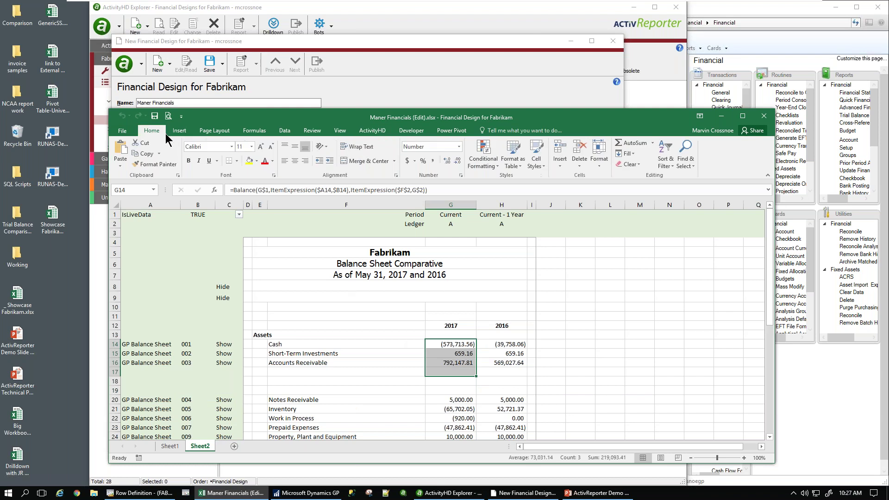
click(629, 143)
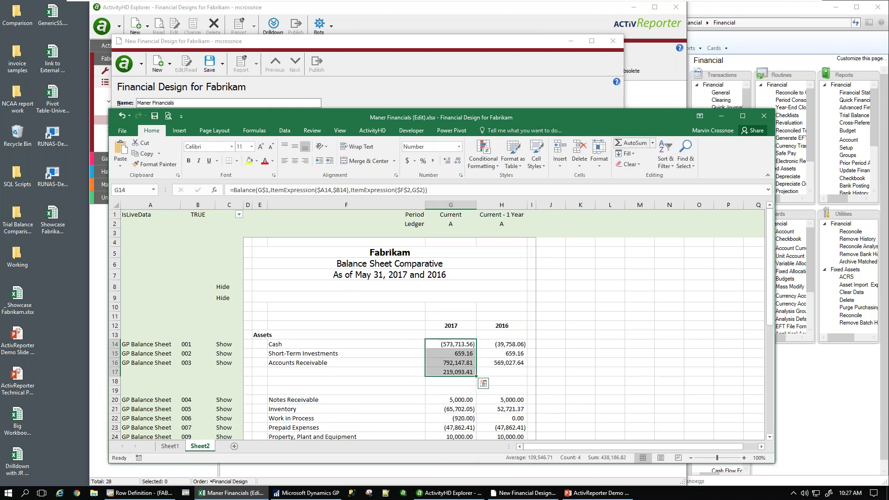
- Apply a border and the accounting number format to the subtotal in G17, and fill it across to column I
click(452, 372)
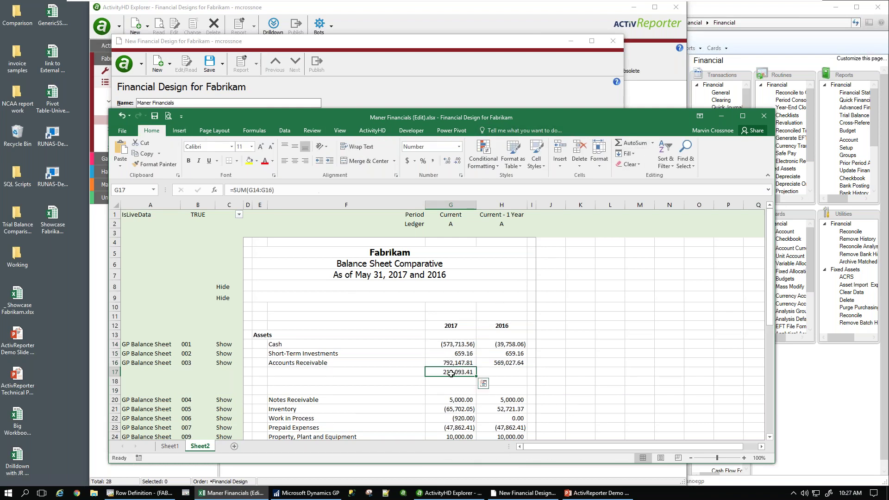
click(236, 161)
click(252, 195)
click(408, 161)
drag(477, 378, 532, 377)
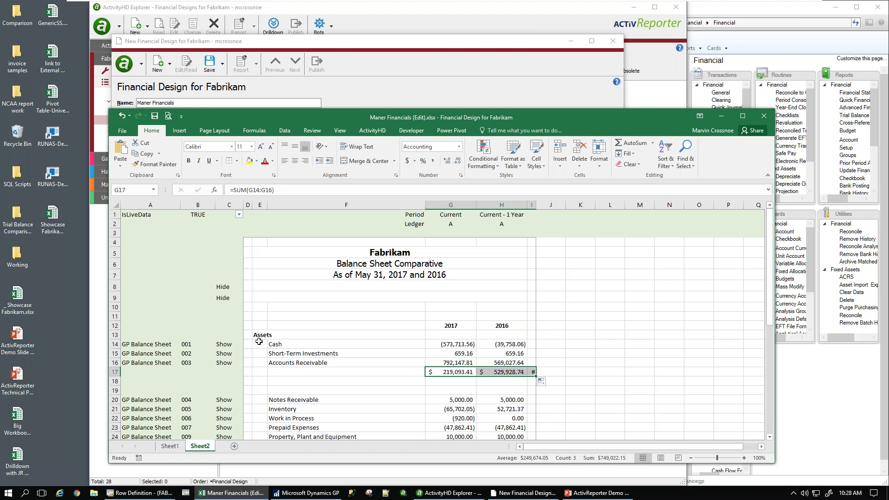
- Preview the balance sheet's print view by hiding the non-print areas in columns A–C and rows 1–3, and show them again
drag(137, 203, 229, 204)
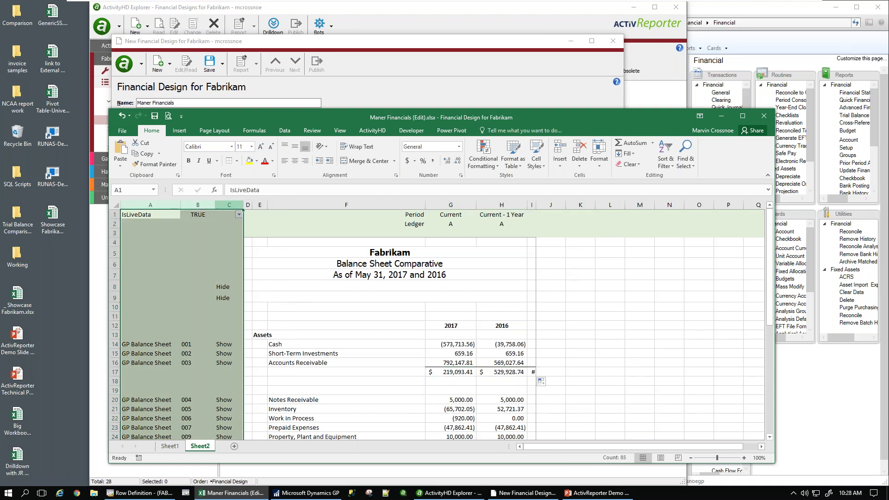
drag(109, 213, 110, 233)
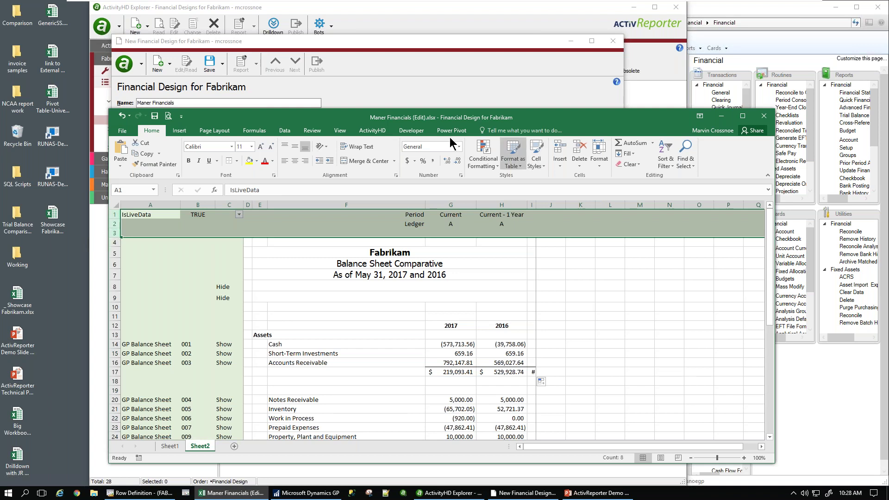
click(369, 131)
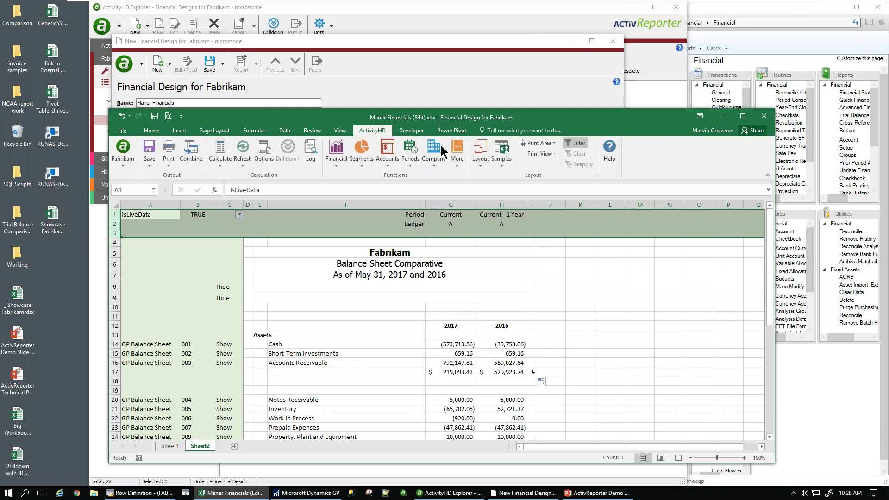
click(539, 154)
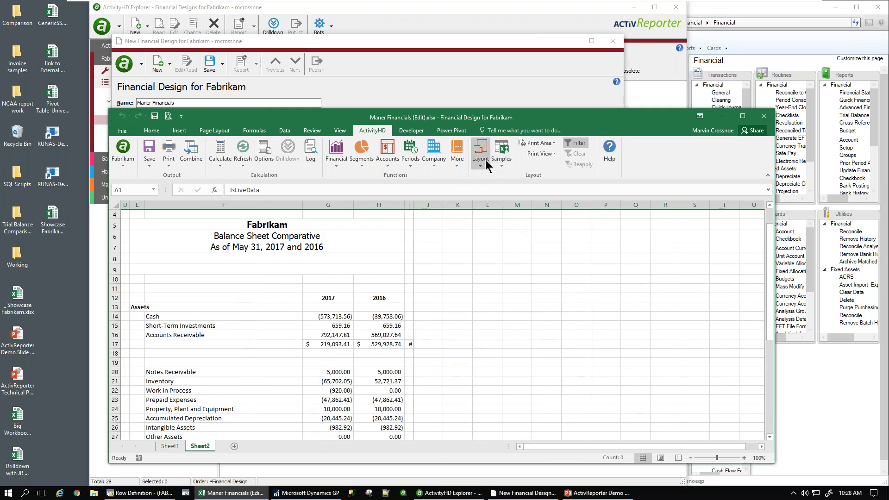
click(535, 156)
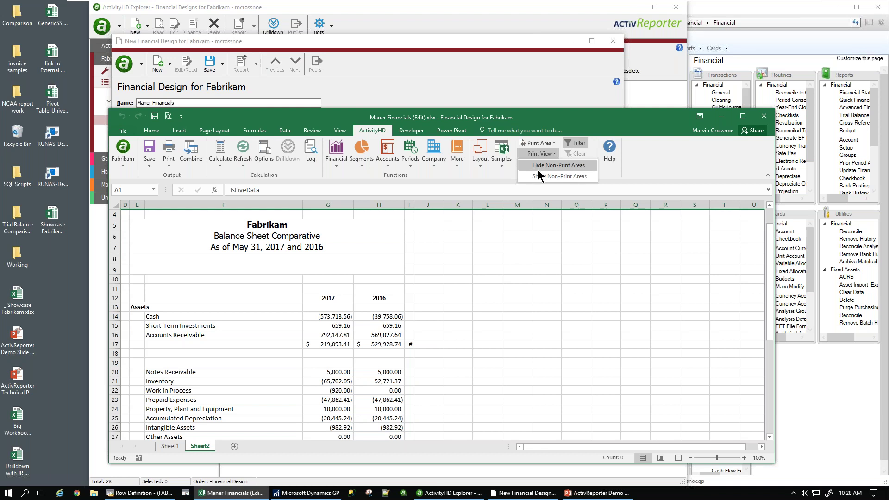
click(537, 175)
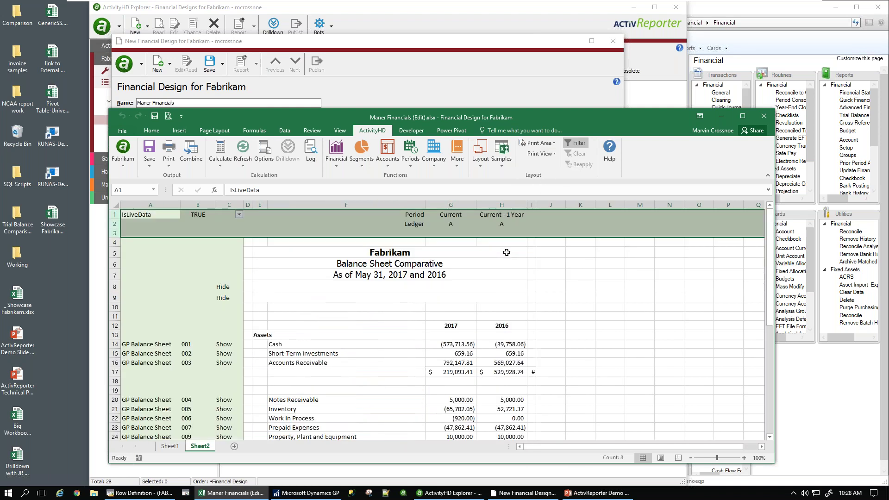
- Examine the cell references in the Balance formulas for 2017 Cash in G14 and 2016 Inventory in H21
click(341, 233)
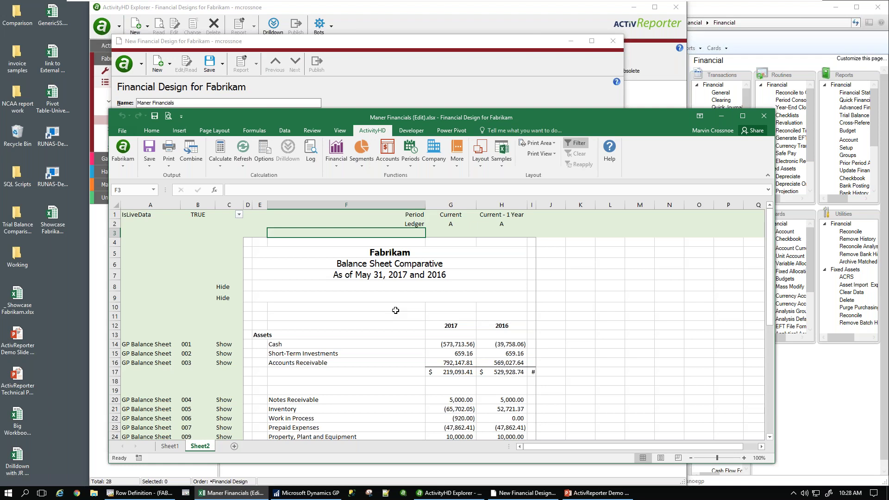
click(449, 346)
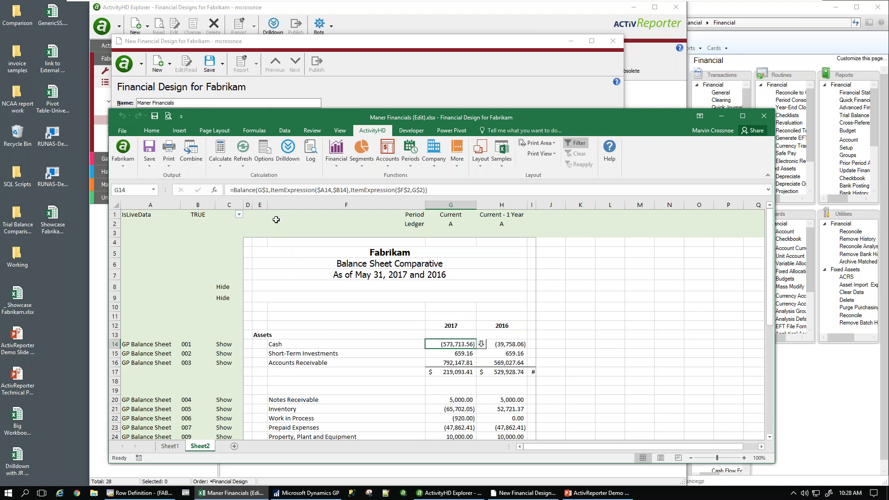
click(274, 190)
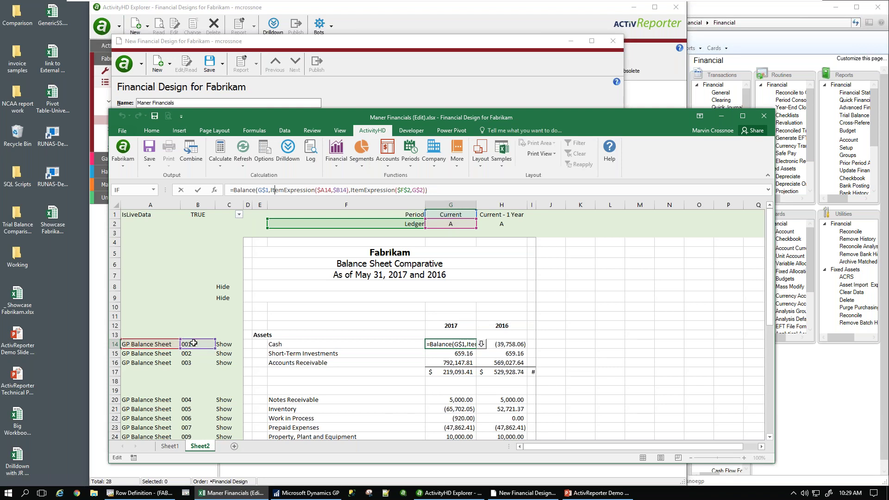
key(Escape)
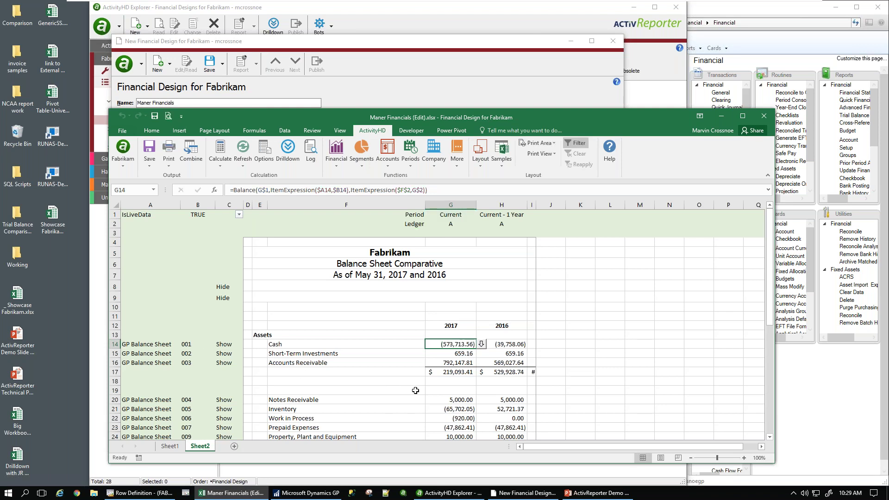
click(514, 409)
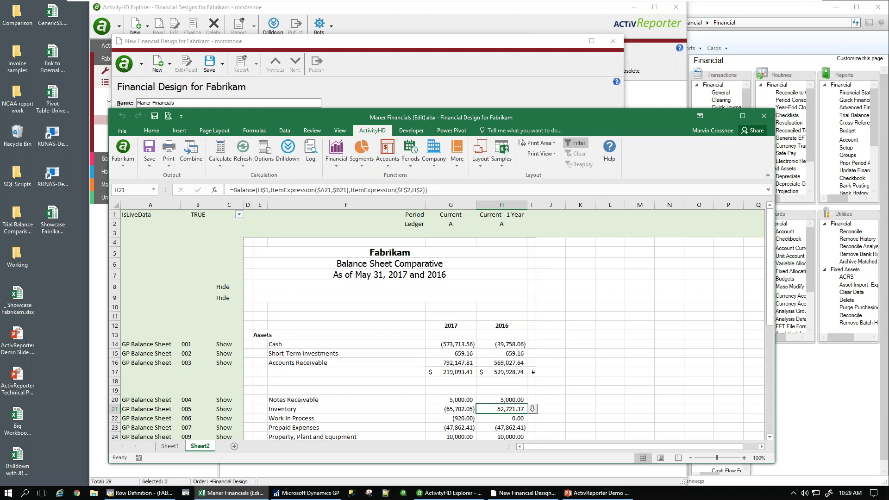
click(333, 190)
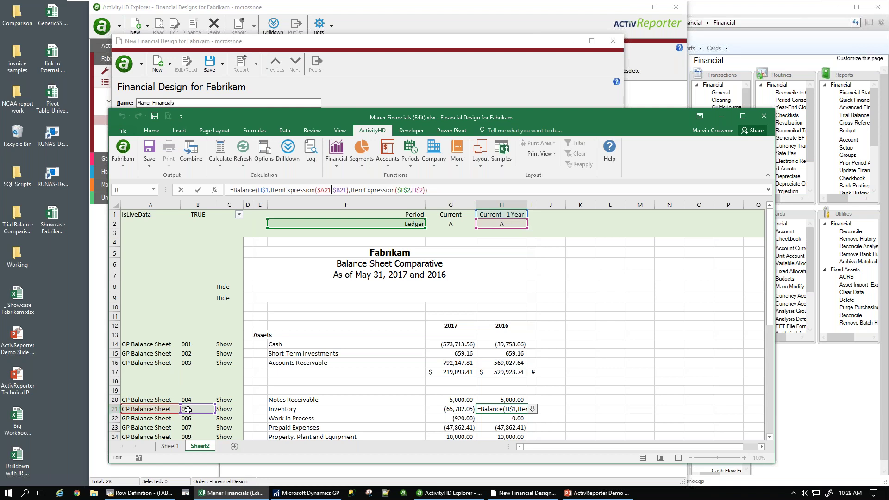
key(ctrl+Return)
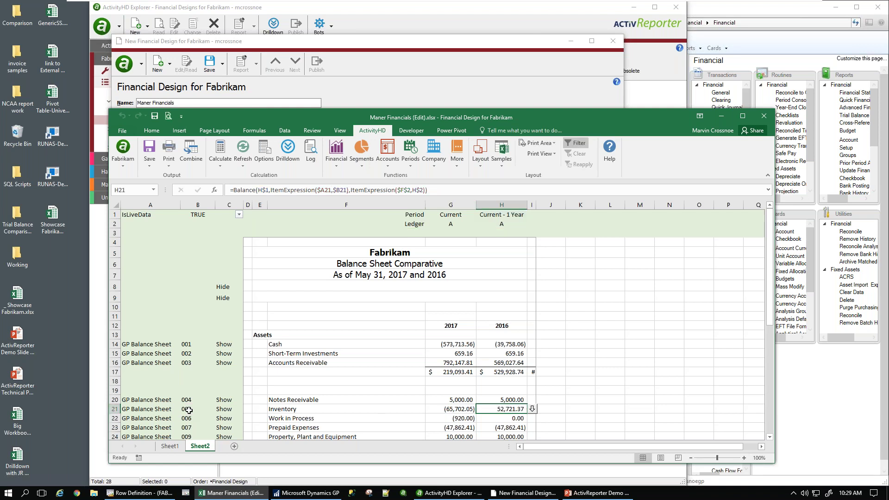
click(466, 344)
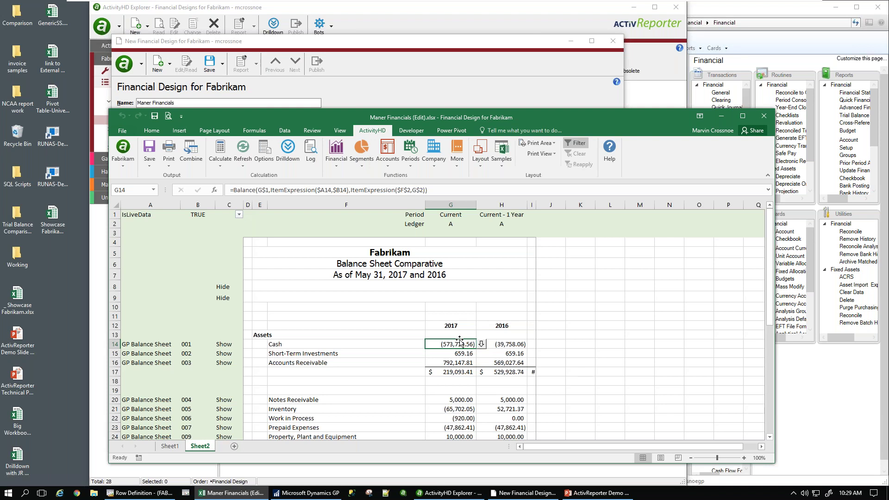
- Highlight the parameter rows 1 to 3 and columns A to C that drive the balance sheet formulas
click(113, 216)
mouse_move(113, 217)
mouse_down()
mouse_move(114, 243)
mouse_move(113, 233)
mouse_up()
click(150, 205)
drag(205, 199, 229, 204)
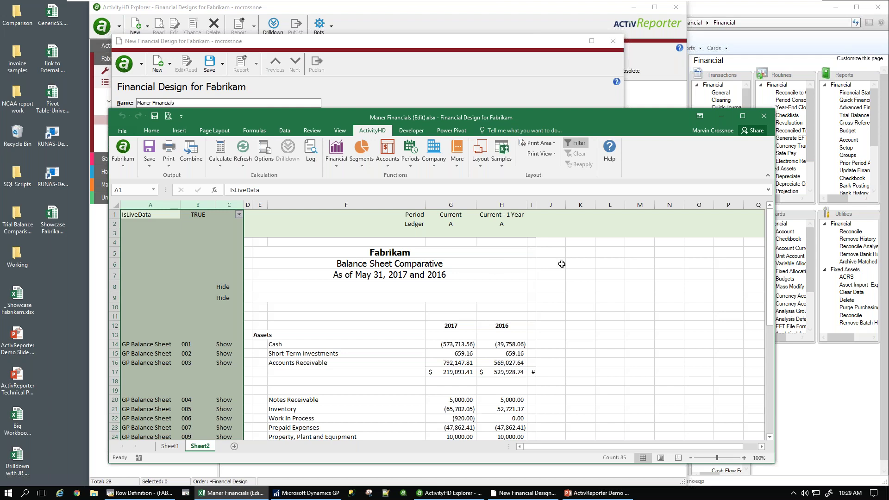
- Copy the 2016 column H and paste it into the empty column J
click(441, 327)
click(450, 205)
click(501, 205)
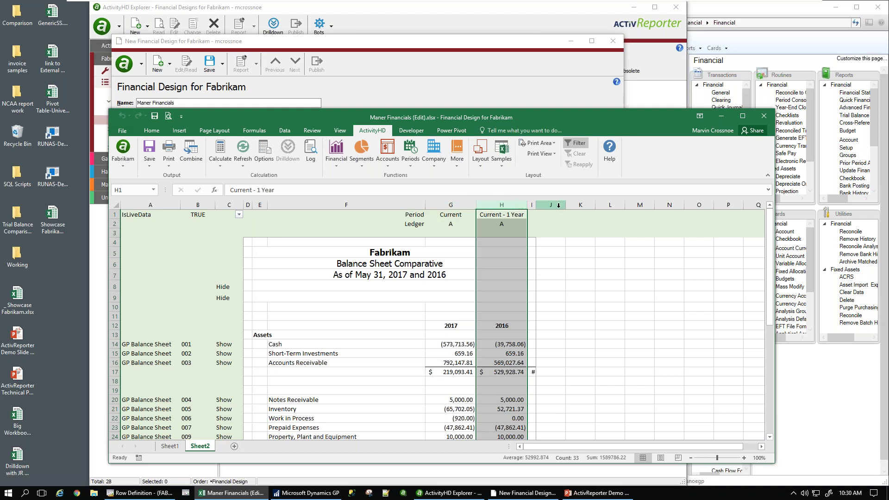
right_click(505, 206)
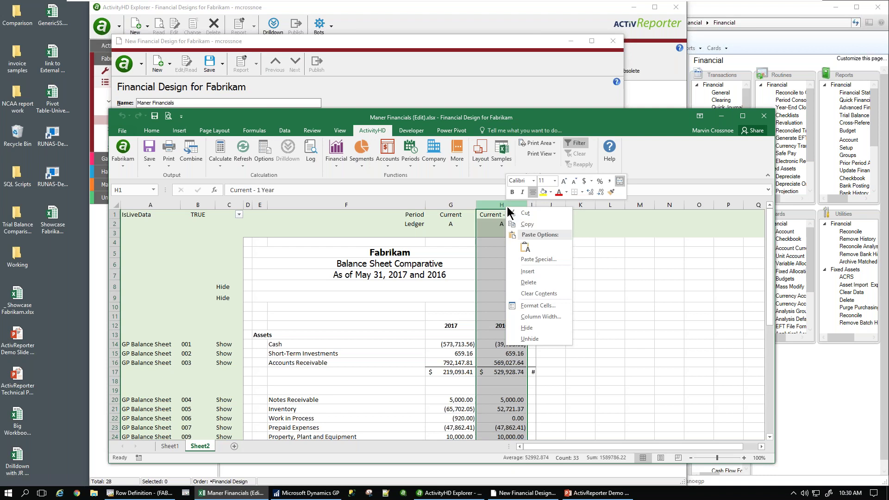
click(532, 223)
right_click(551, 206)
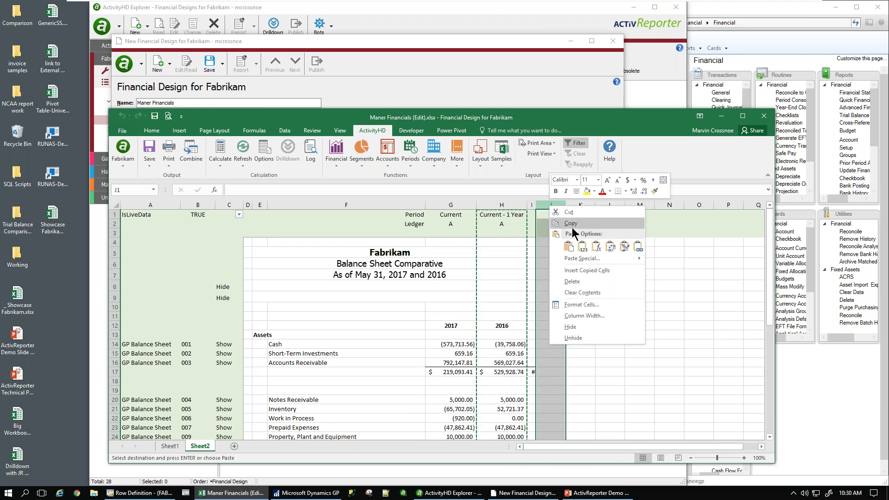
click(568, 245)
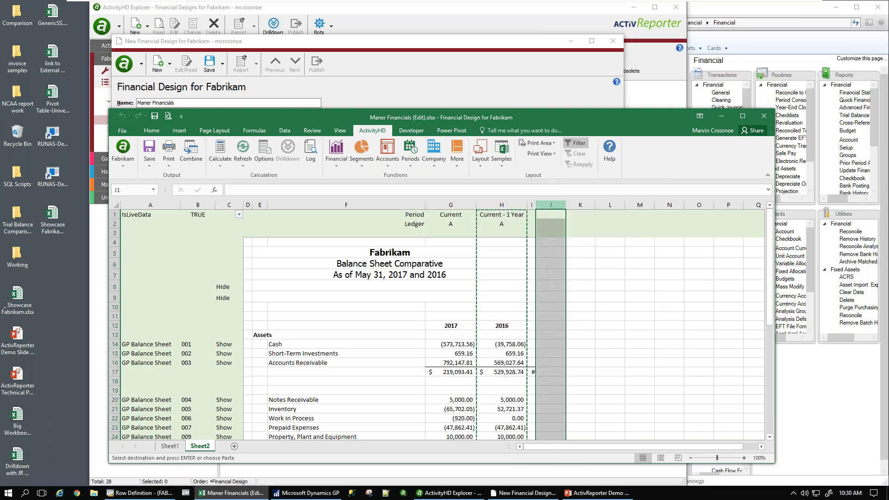
- Set the period in cell J1 to Current - 2 Year
click(551, 214)
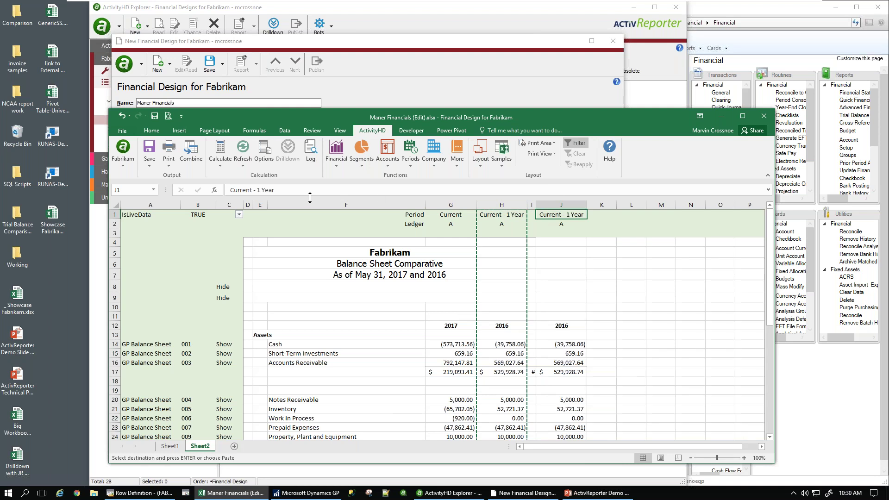
click(263, 193)
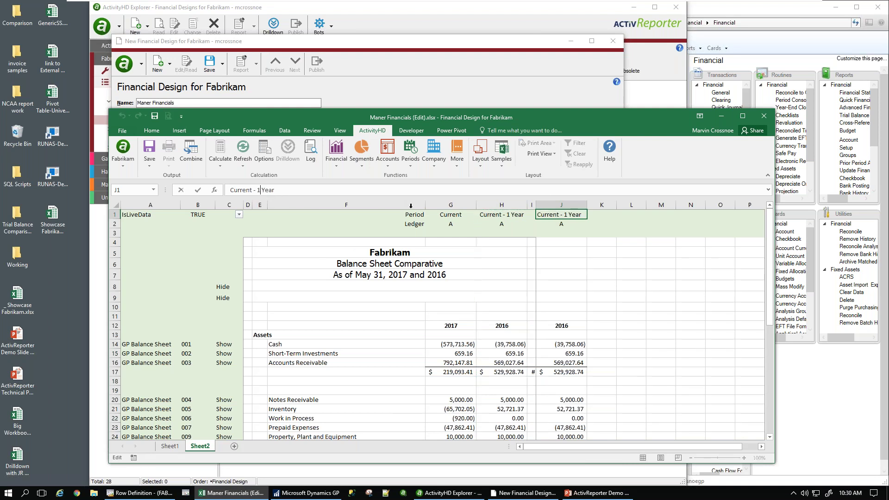
key(BackSpace)
text(2)
key(Return)
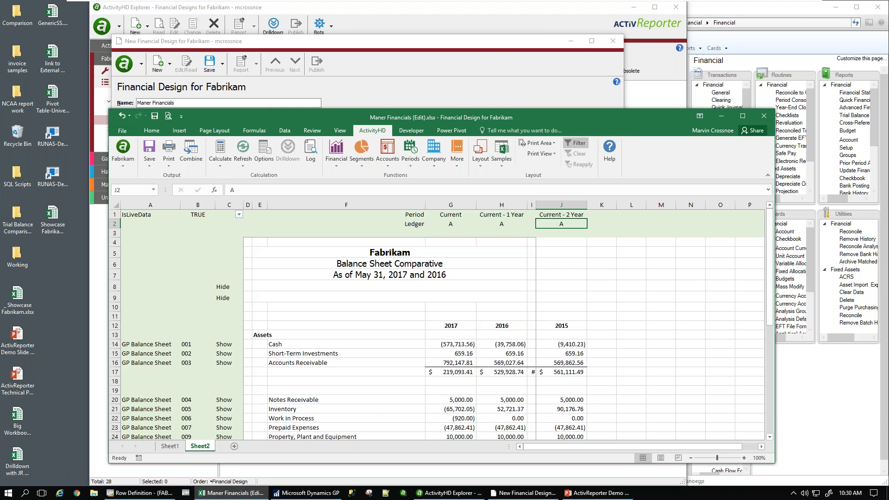
- Insert a copy of the 2017 column G between the 2017 and 2016 columns
click(501, 205)
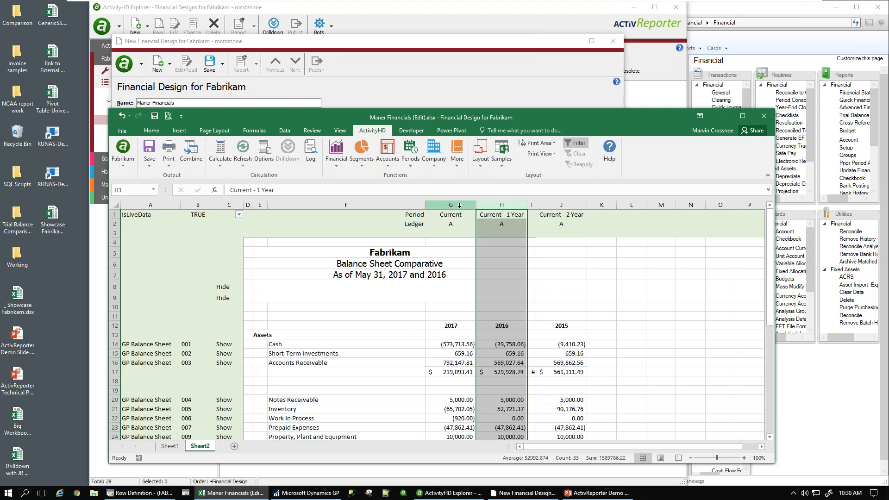
right_click(459, 206)
click(482, 225)
click(502, 204)
right_click(500, 206)
click(535, 273)
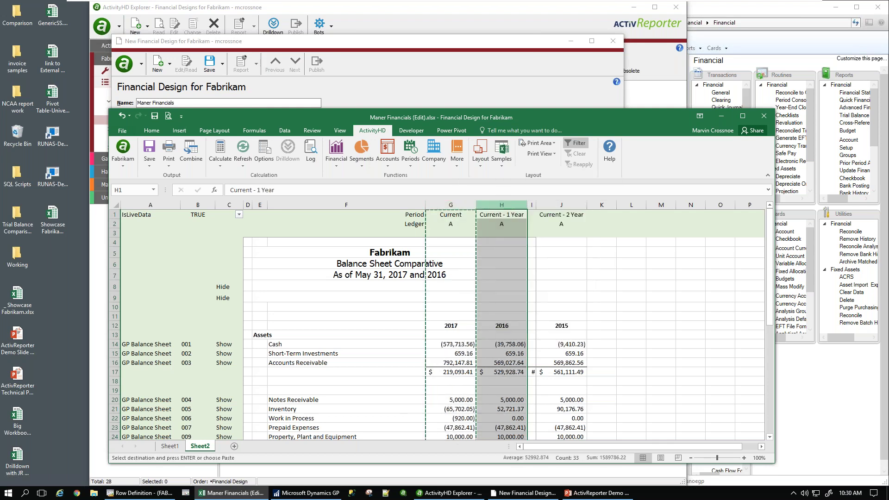
- Set the ledger of the duplicated 2017 column to b in cell H2
click(504, 225)
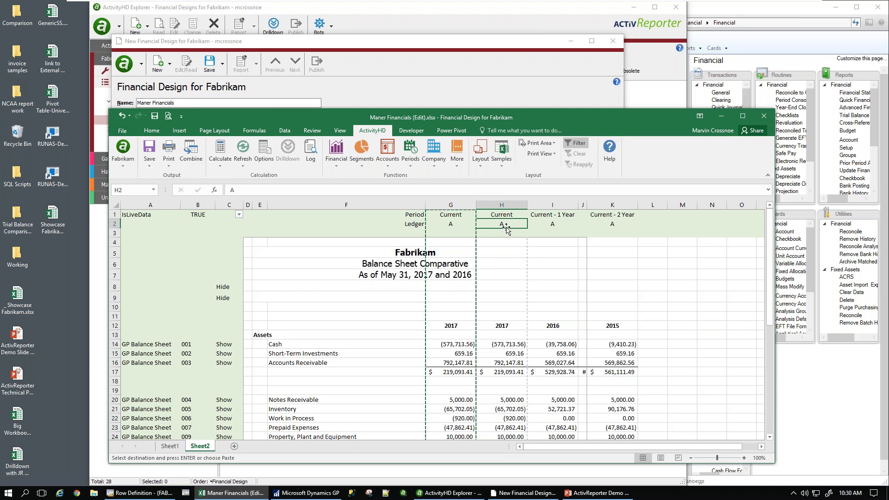
text(b)
key(Return)
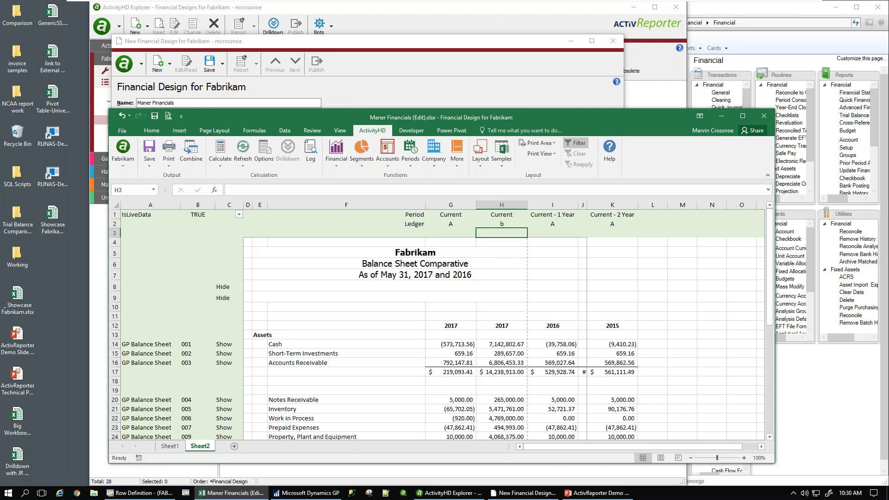
- Drill down on the ledger b Cash balance in H14, browse its journal detail, and close the Drilldown Explorer
click(516, 346)
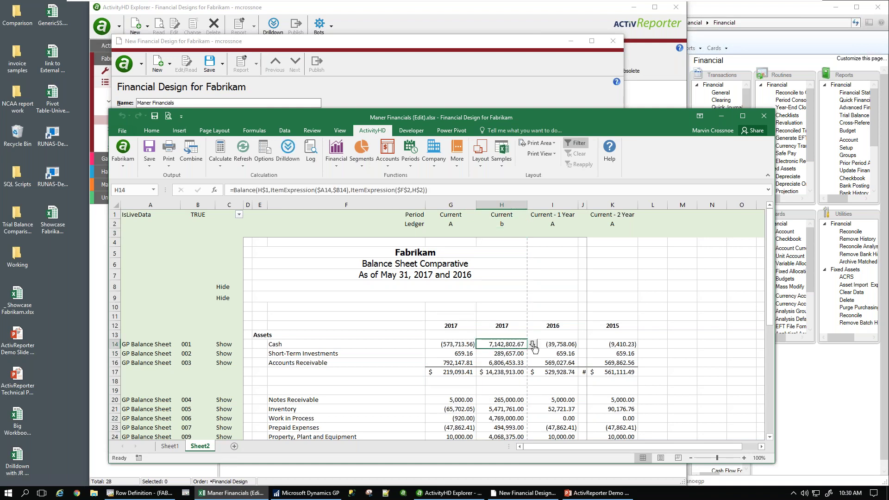
click(533, 345)
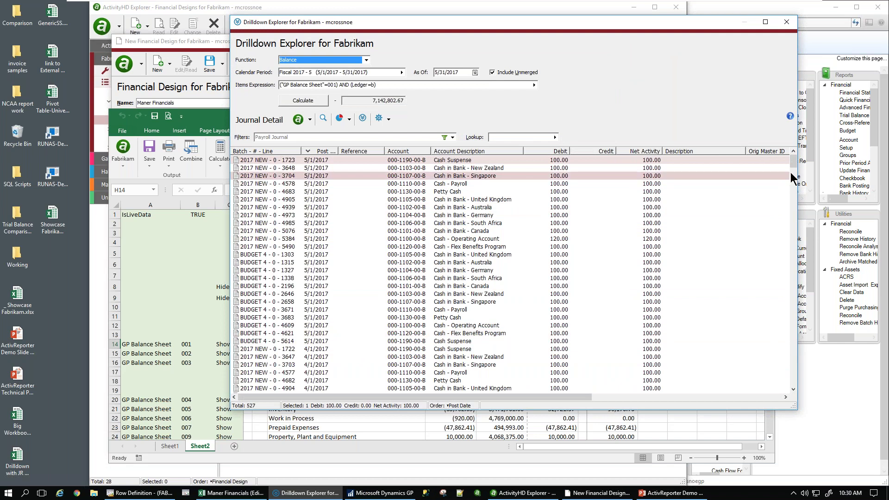
scroll(792, 274, down, 15)
scroll(786, 278, down, 20)
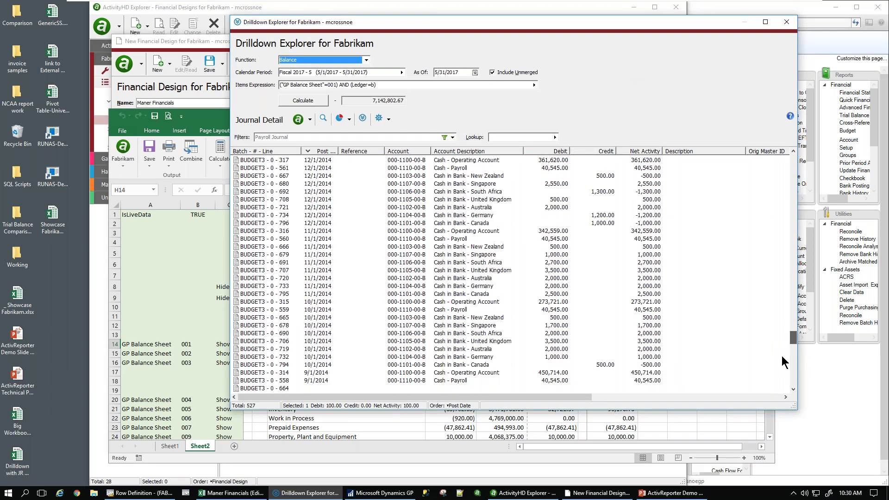
scroll(793, 273, up, 20)
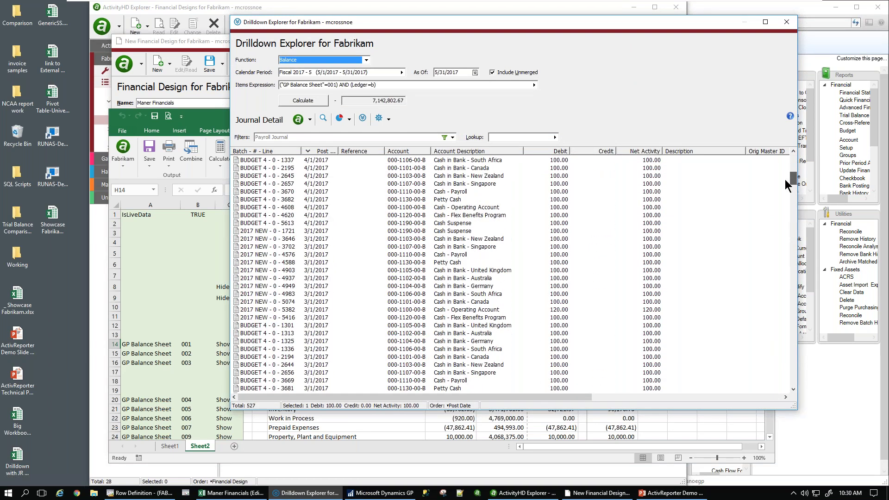
click(786, 23)
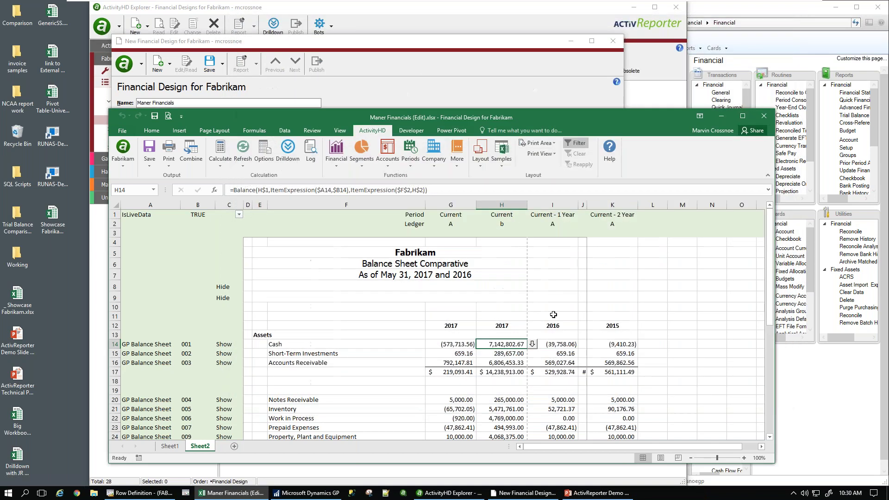
- Drill down on the ledger A Cash balance in G14, review its journal detail, and close the Drilldown Explorer
click(445, 344)
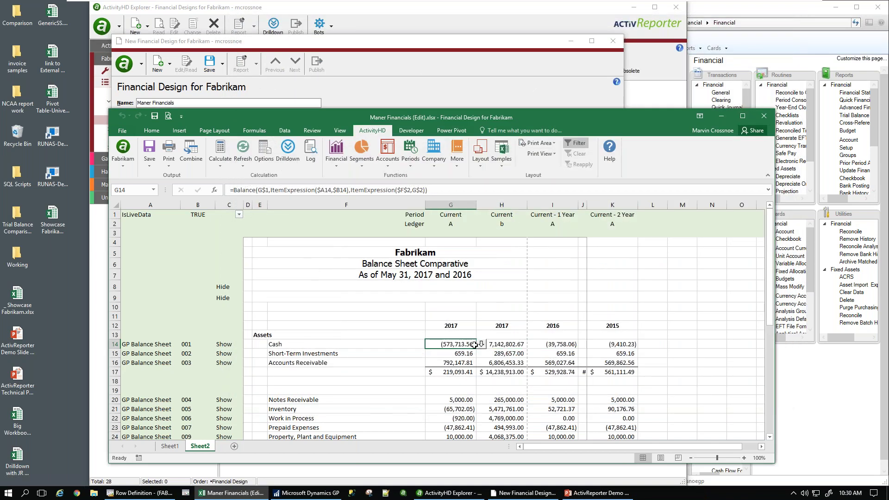
click(481, 344)
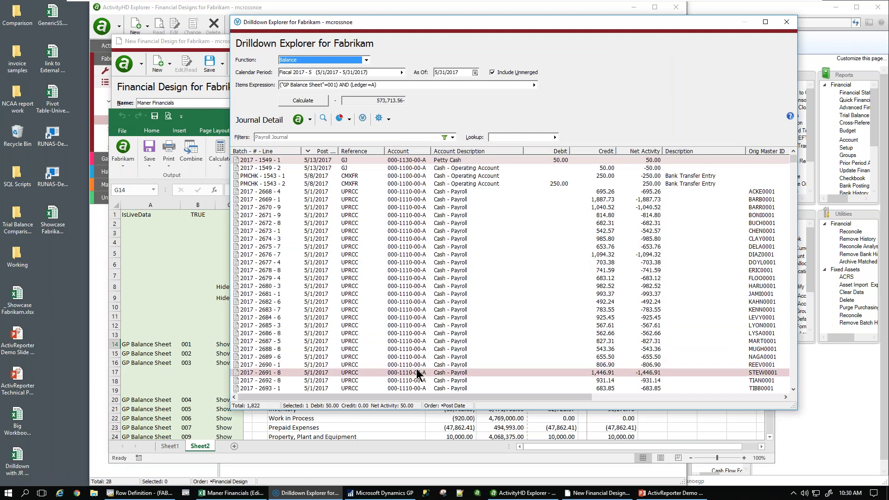
mouse_move(796, 163)
mouse_down()
mouse_move(781, 330)
mouse_move(790, 371)
mouse_move(786, 164)
mouse_up()
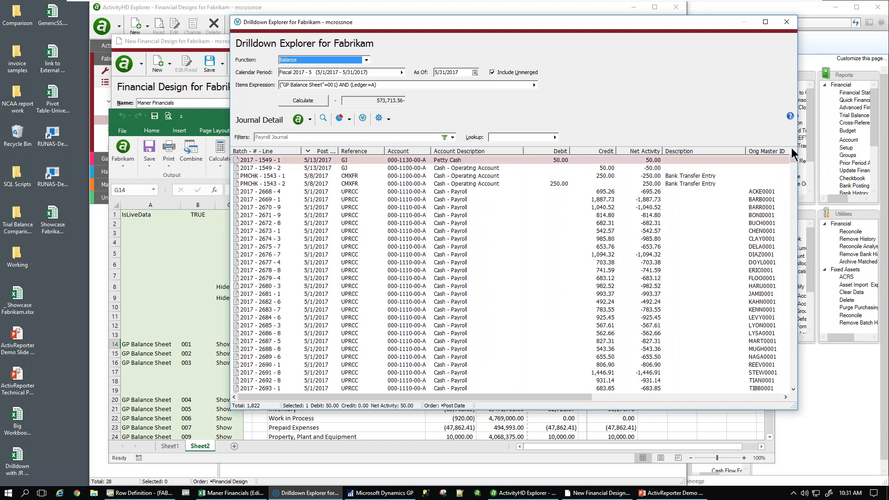
click(786, 23)
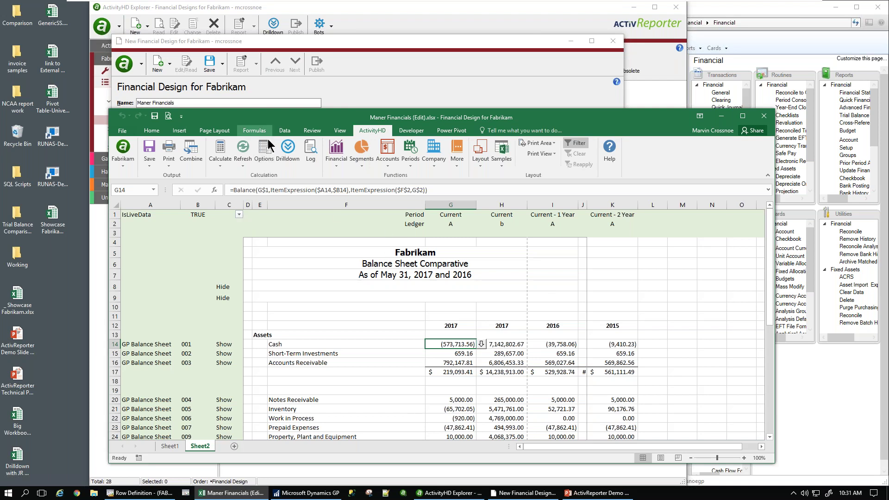
- Set the workbook's current period to period 2 (Feb) of fiscal year 2017 in the workbook options
click(267, 158)
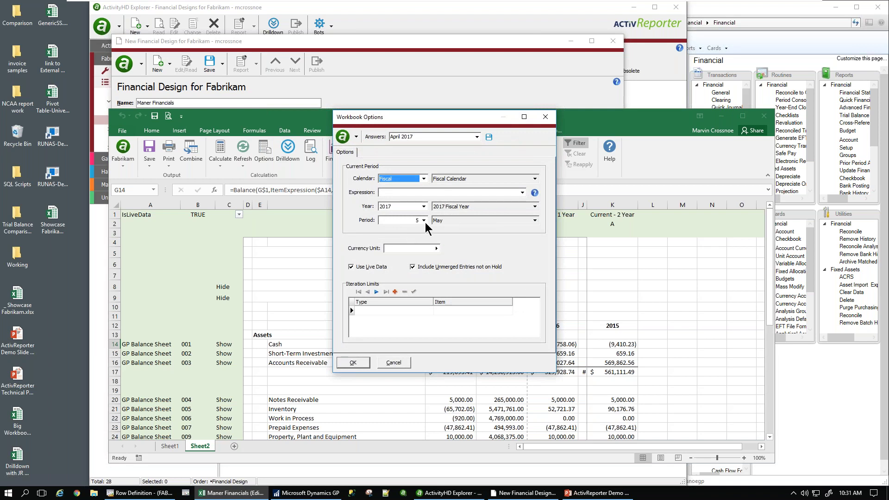
click(423, 221)
key(Escape)
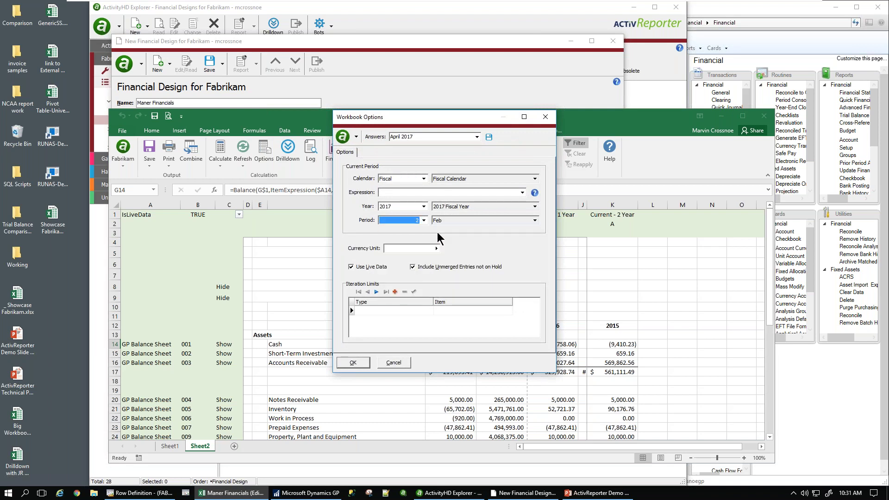
click(350, 362)
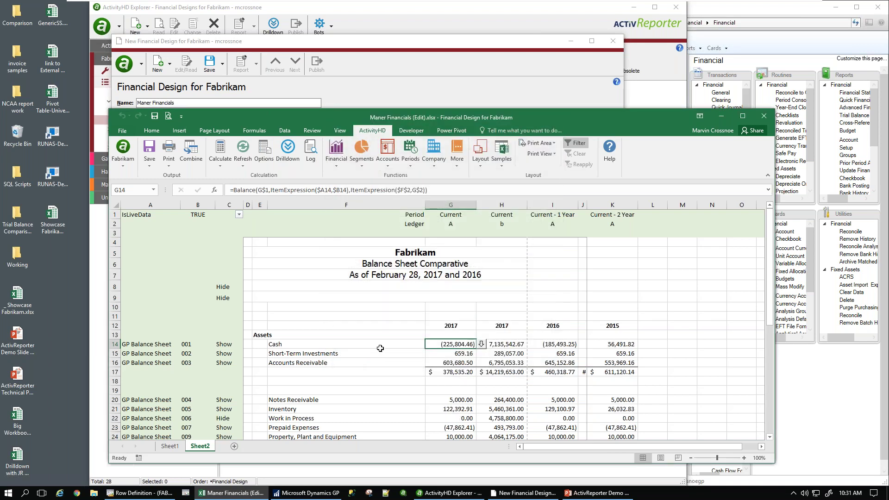
- Drill down on the ledger A Cash balance in G14, sort its journal detail by newest post date, and close the Drilldown Explorer
click(484, 348)
click(312, 151)
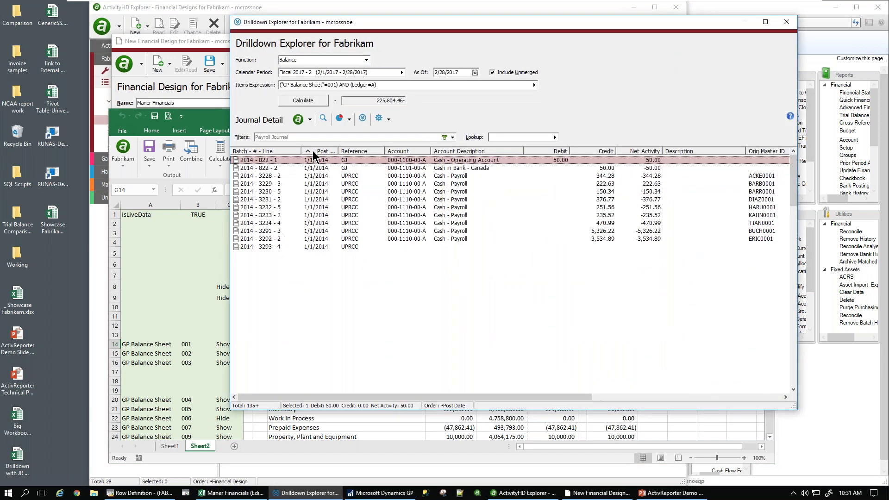
click(312, 151)
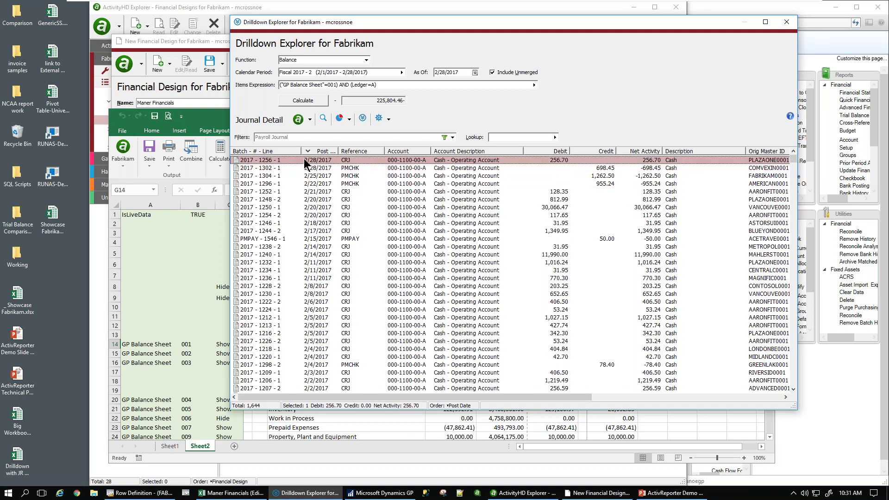
click(786, 22)
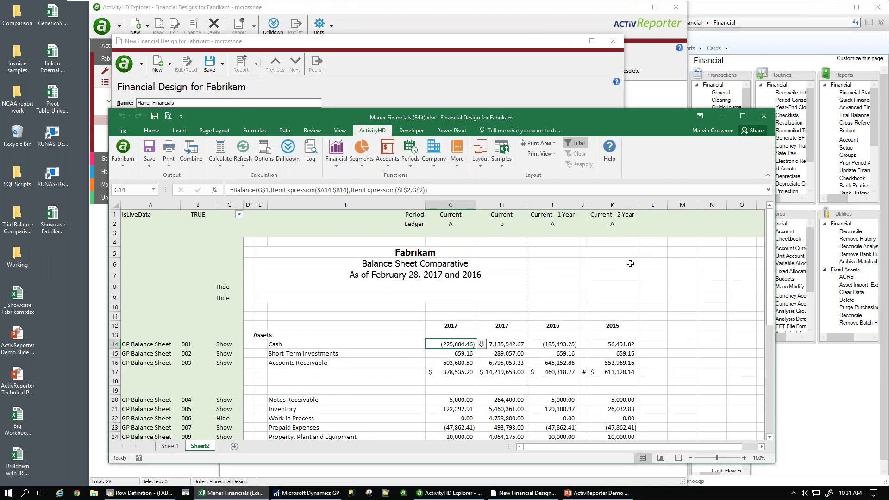
- Save the Maner Financials workbook and its financial design, closing both after viewing the design's version list
click(156, 117)
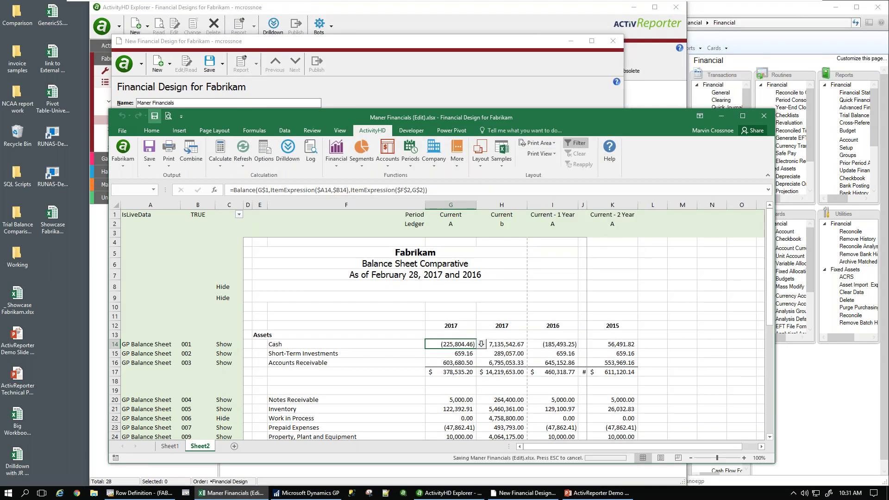
click(763, 117)
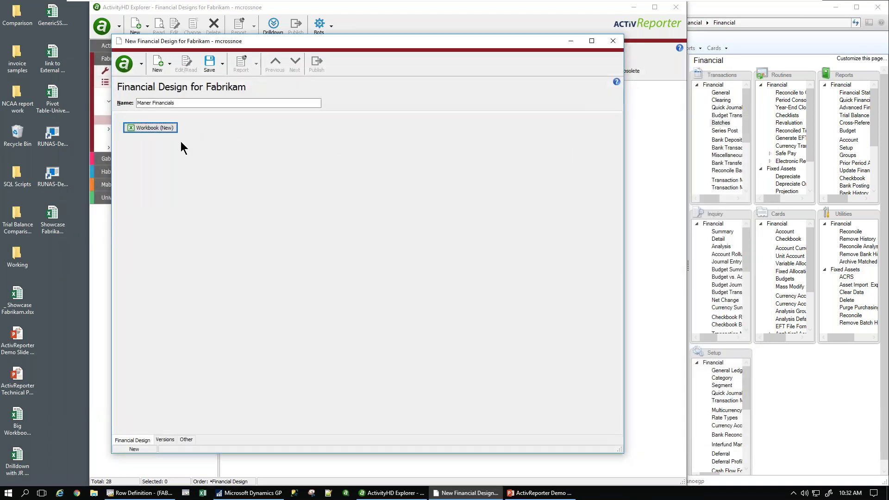
click(210, 62)
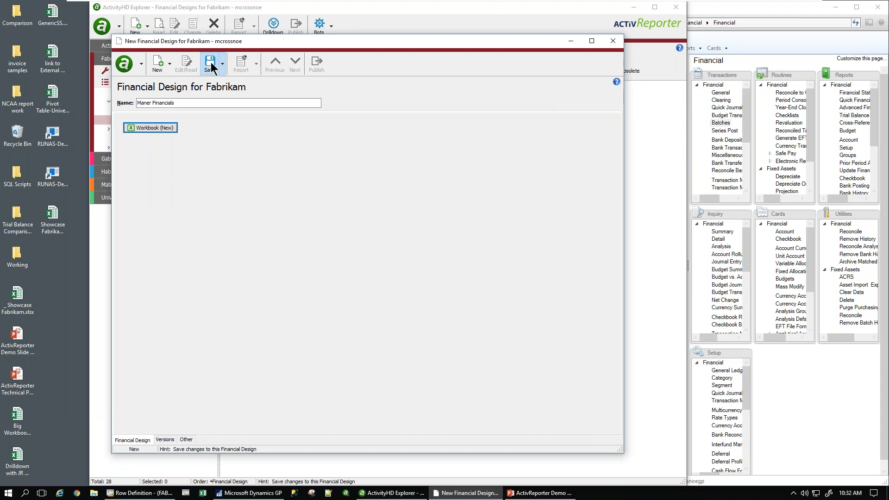
click(165, 440)
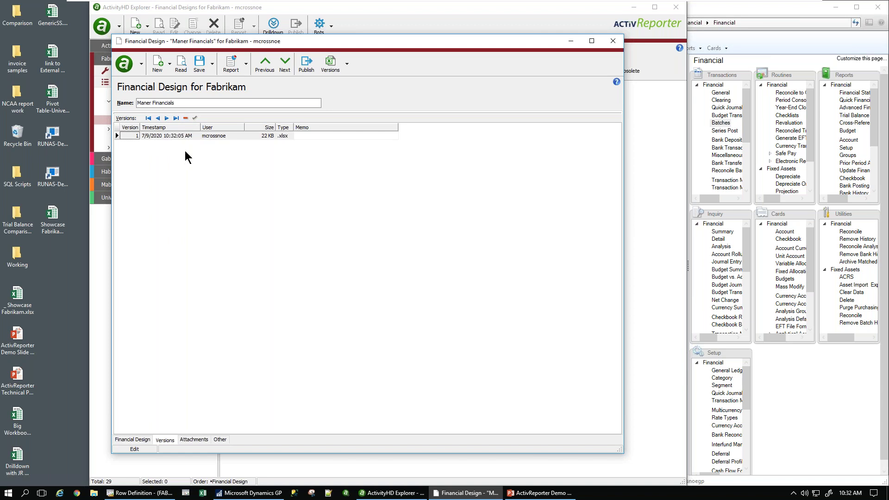
click(611, 41)
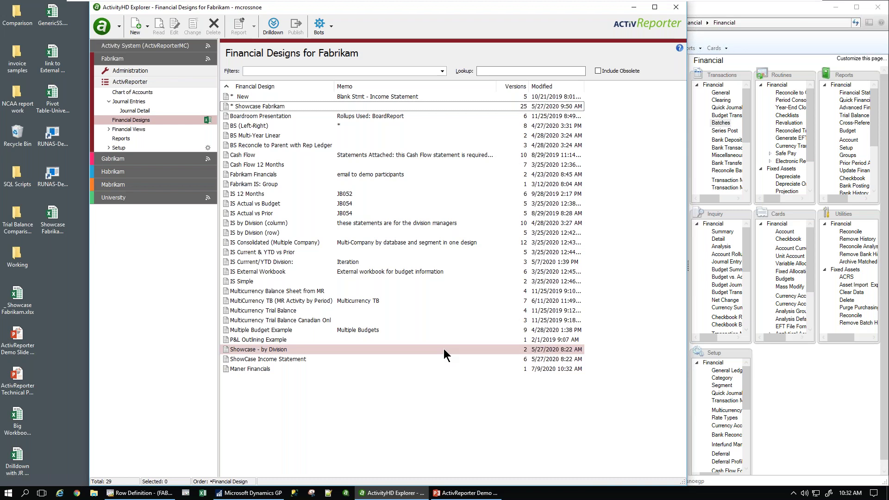
- Switch to Management Reporter and examine the Cash - Operating Account's dimension link in the (FAB) BALSHEET row definition
click(138, 493)
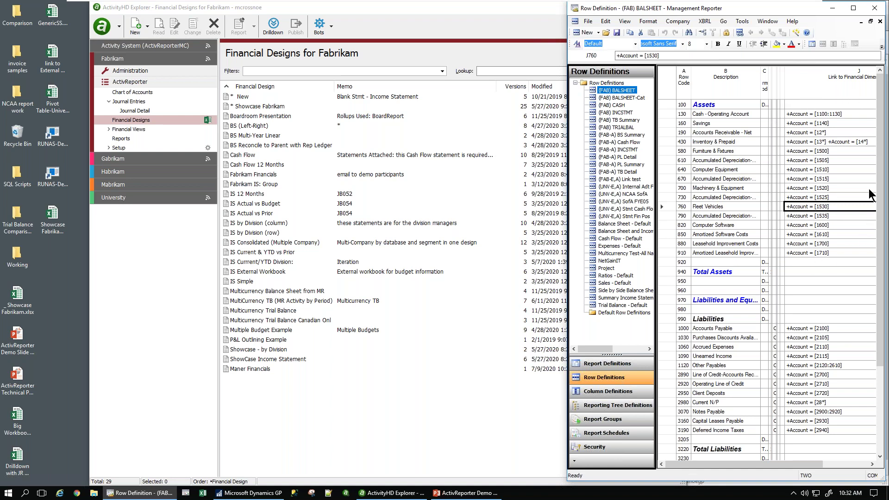
click(809, 115)
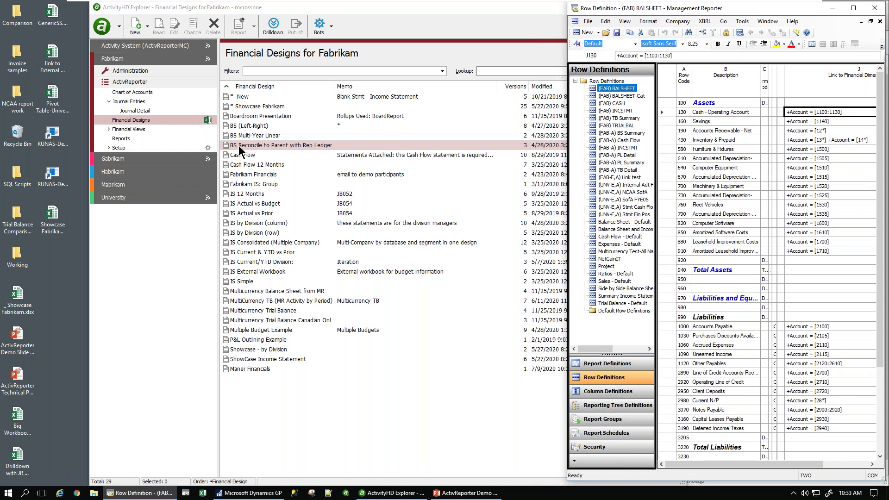
- Open Fabrikam's Rollups list in the ActivReporter setup and compare it with the Management Reporter row definition
click(111, 149)
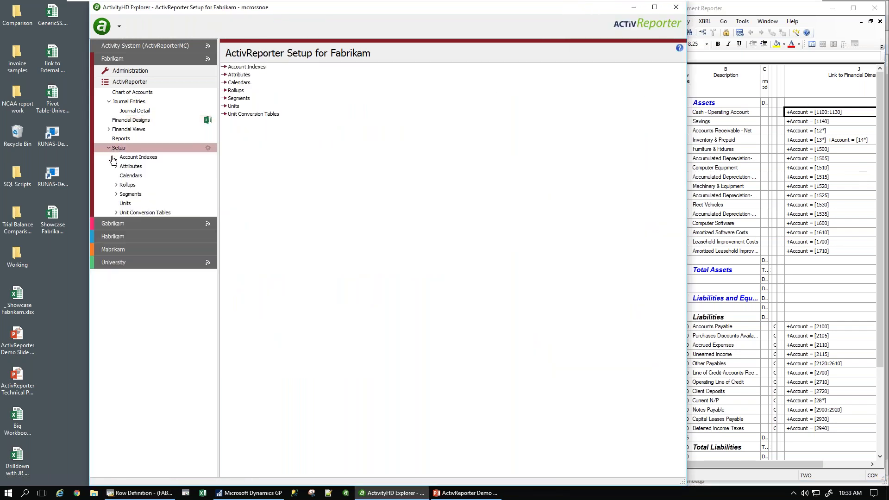
click(121, 186)
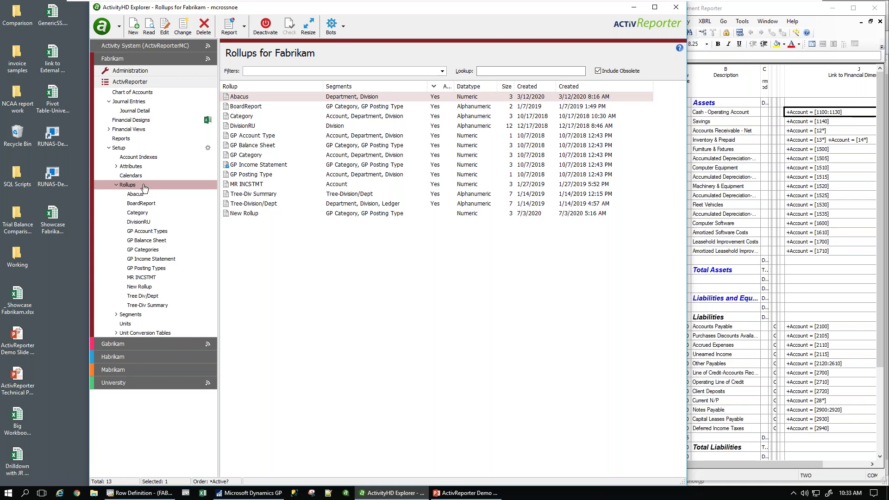
click(737, 144)
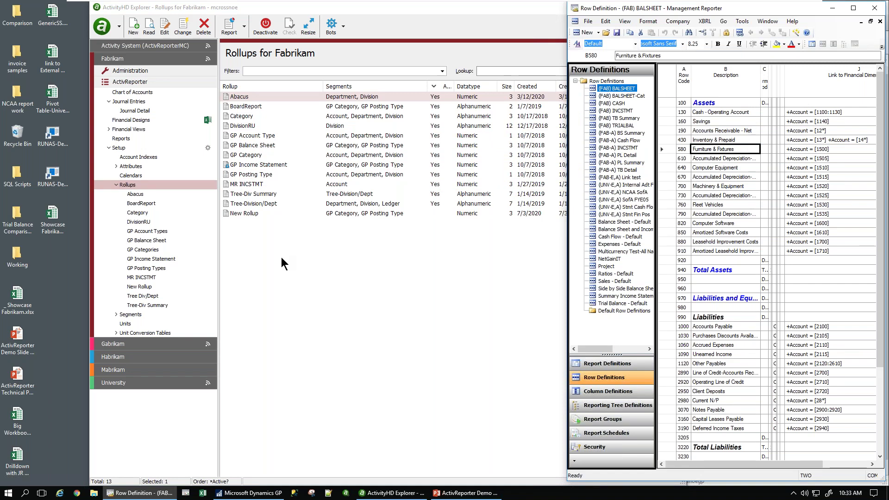
- Run the New Rollup from MR Rows bot, logging in to the ActivReporterMC SQL server with a trusted connection
click(343, 27)
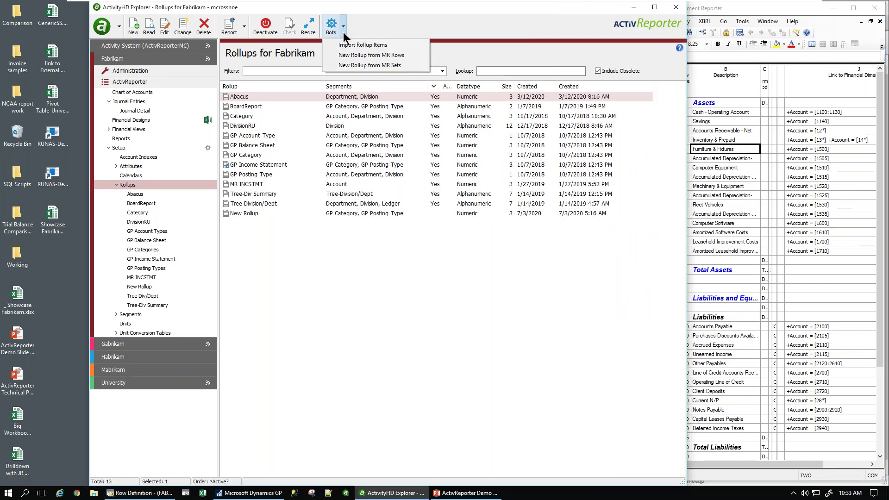
click(347, 56)
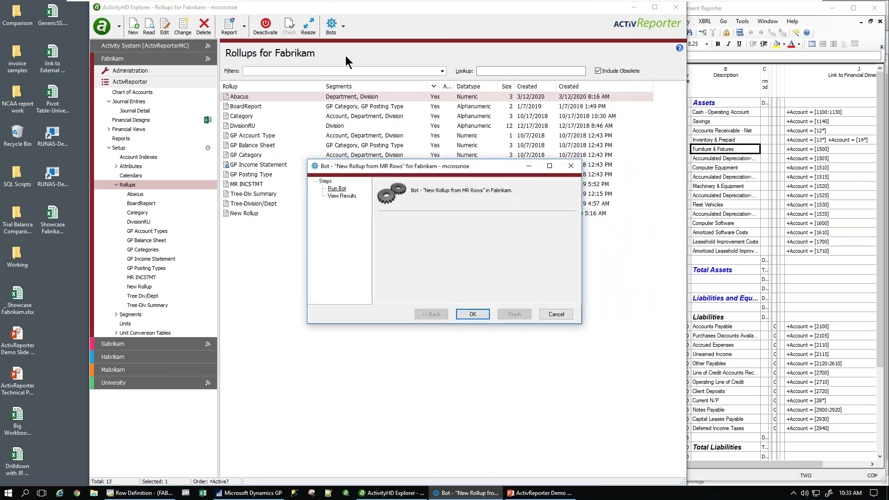
click(477, 315)
click(342, 161)
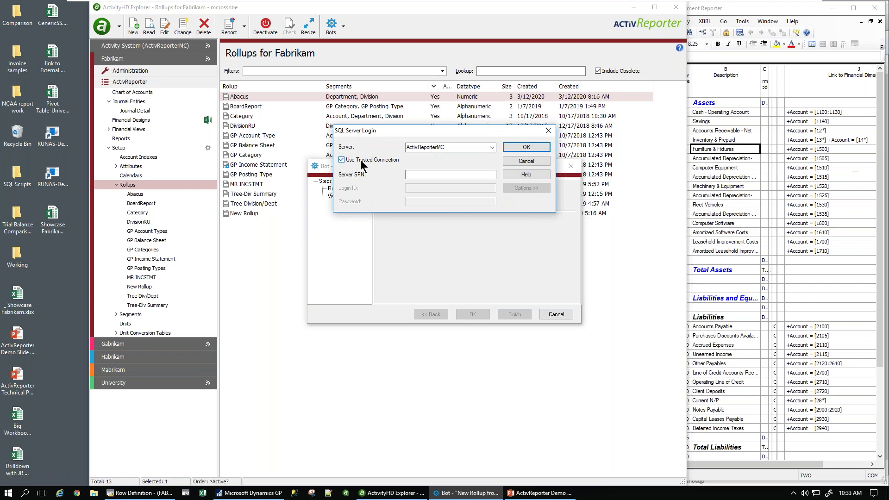
click(522, 148)
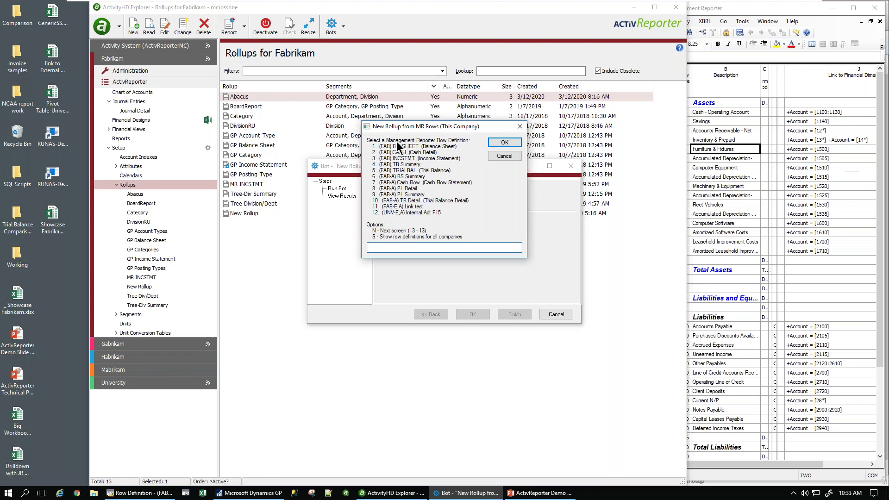
- Compare Management Reporter's row definitions with the bot's numbered choices and return to the bot's selection prompt
click(768, 10)
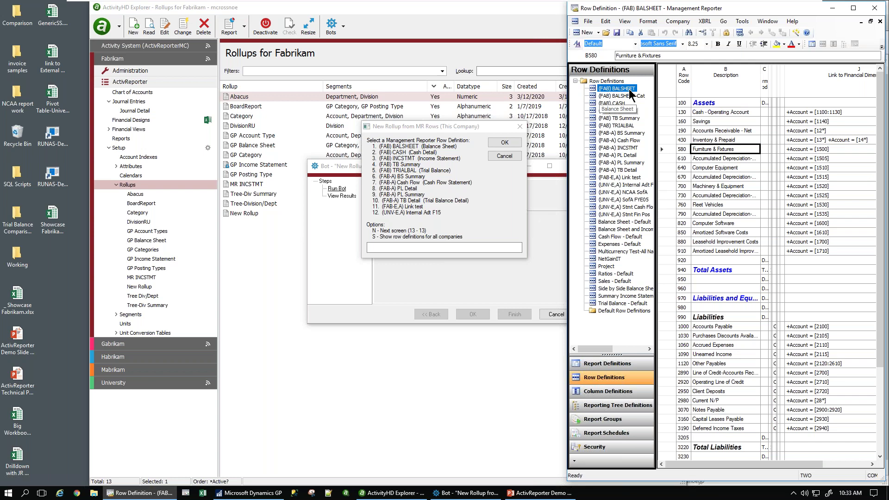
click(411, 153)
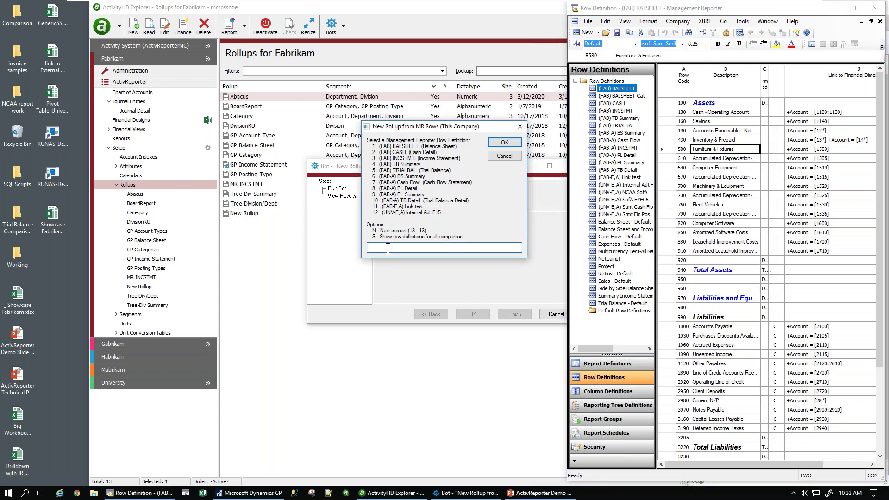
- Create a rollup from the (FAB) BALSHEET Management Reporter row definition, keeping the suggested name, and finish the bot
text(1)
key(Return)
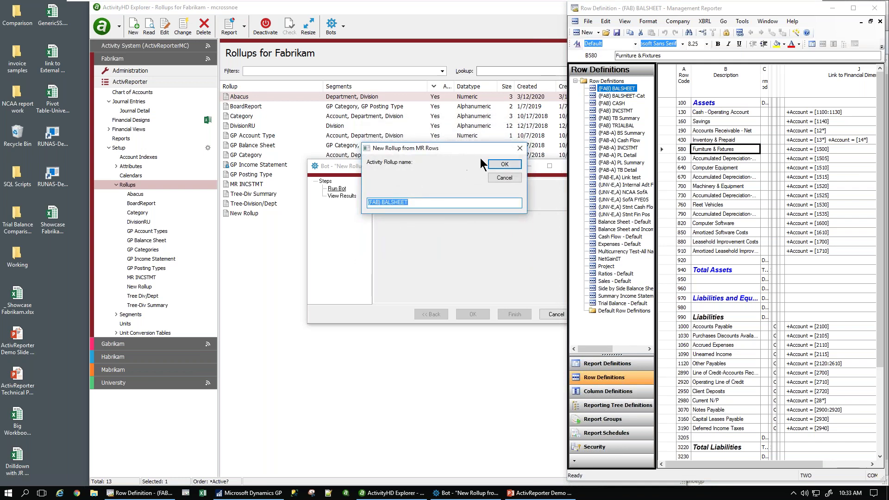
click(504, 165)
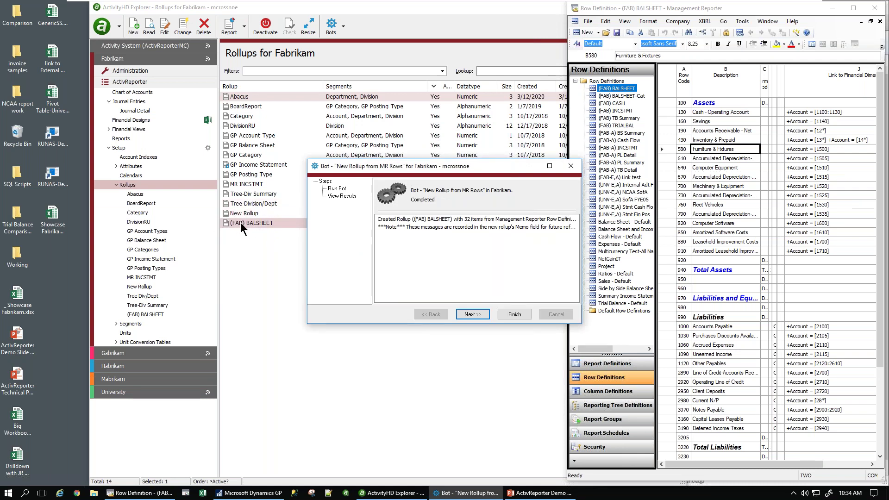
click(514, 314)
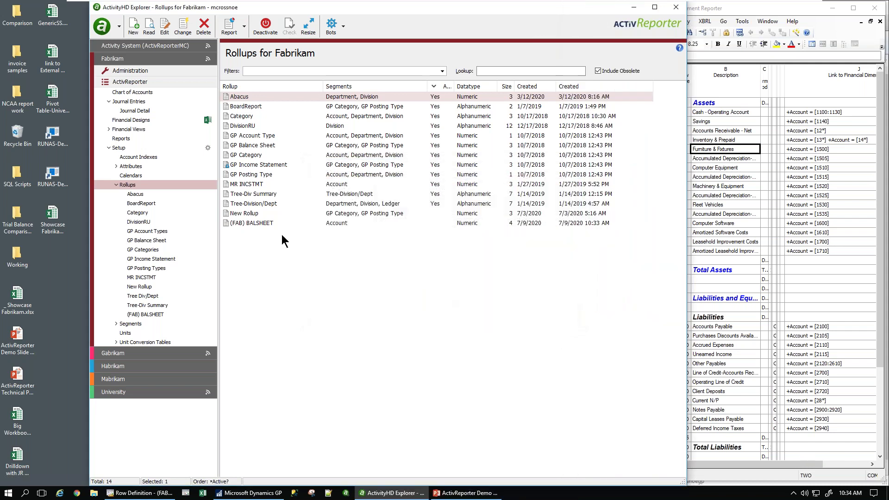
- Activate the (FAB) BALSHEET rollup
right_click(248, 223)
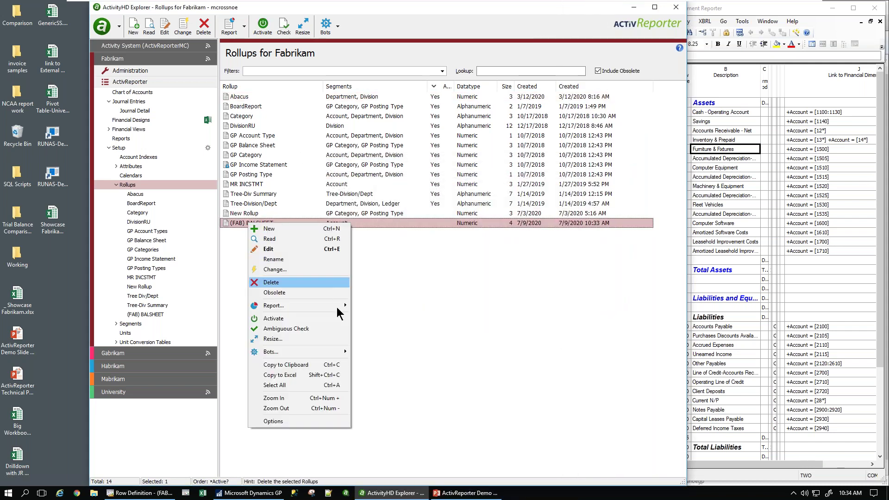
click(288, 319)
click(386, 281)
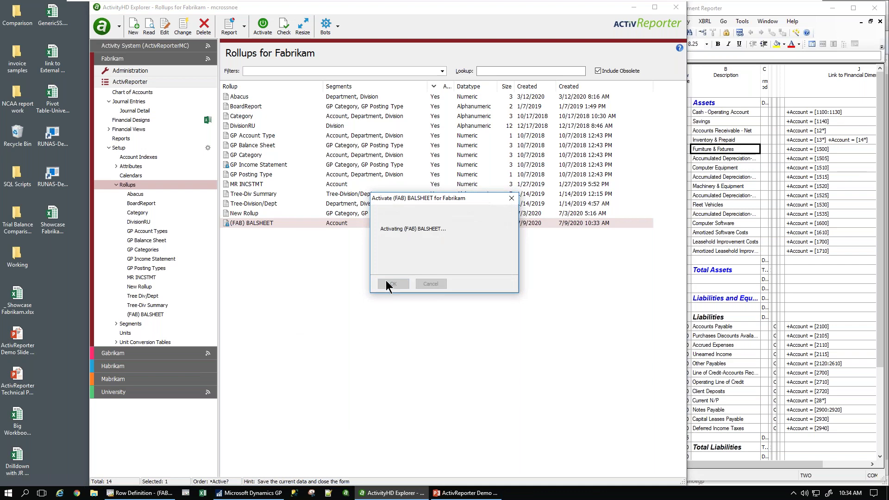
- Open (FAB) BALSHEET rollup item 0130 and compare its code, description and account range with the matching Management Reporter row
click(166, 315)
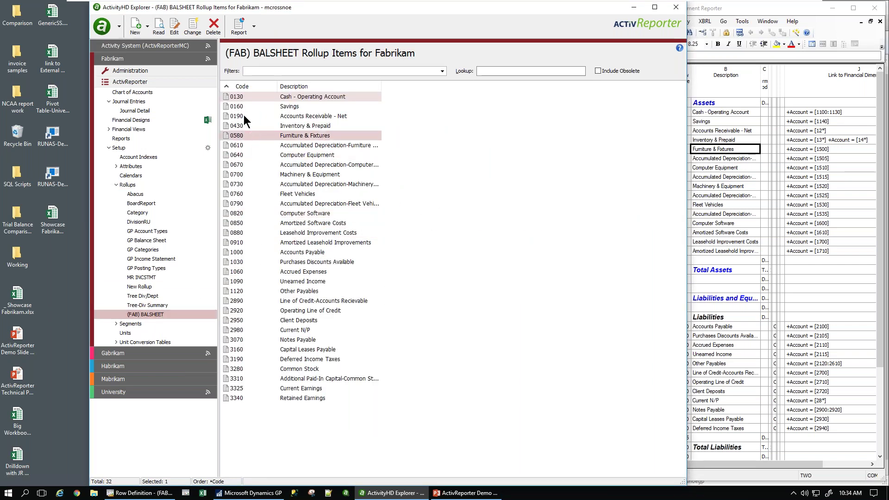
click(242, 95)
drag(423, 136, 385, 67)
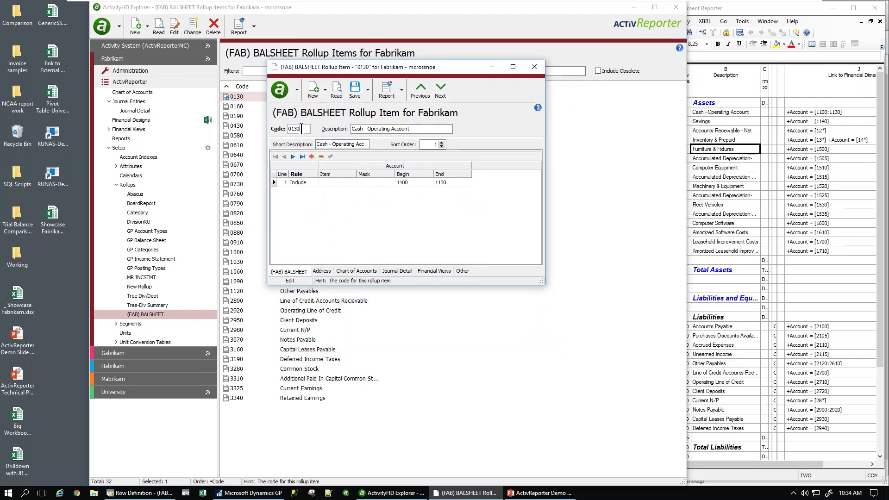
click(748, 13)
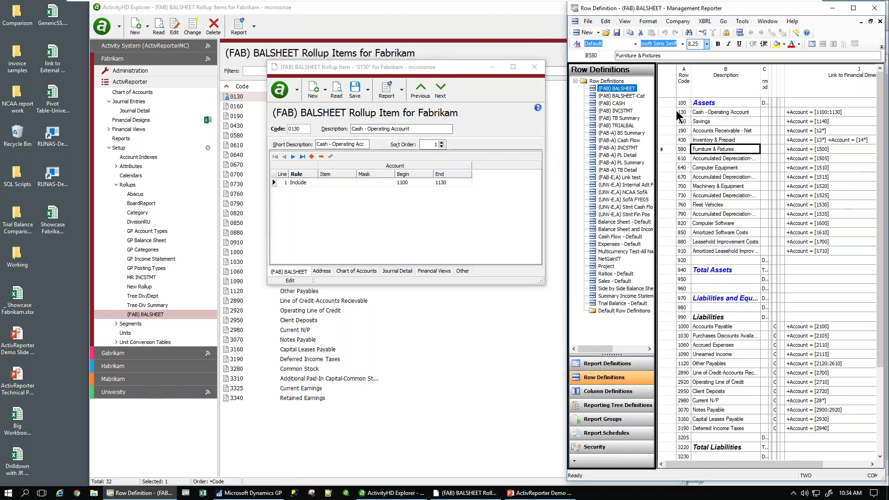
click(341, 128)
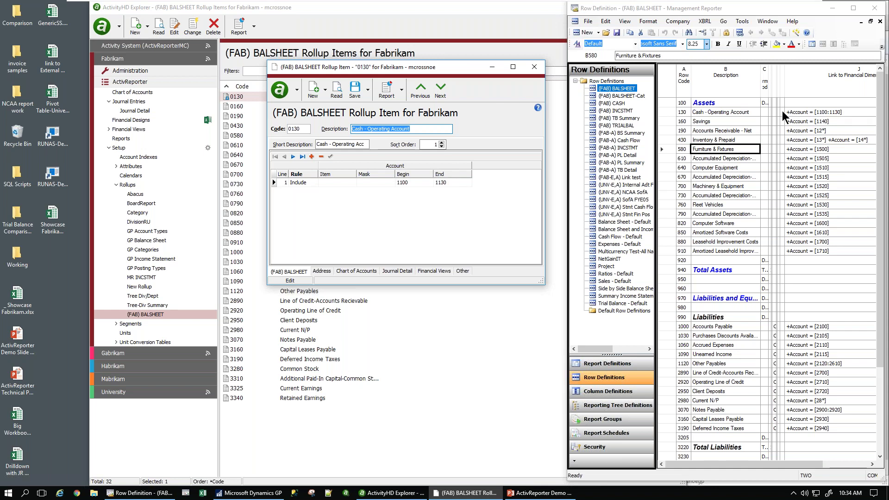
- Compare the account masks of rollup items 0160 and 0190 with the Savings and Accounts Receivable - Net rows in Management Reporter
click(439, 92)
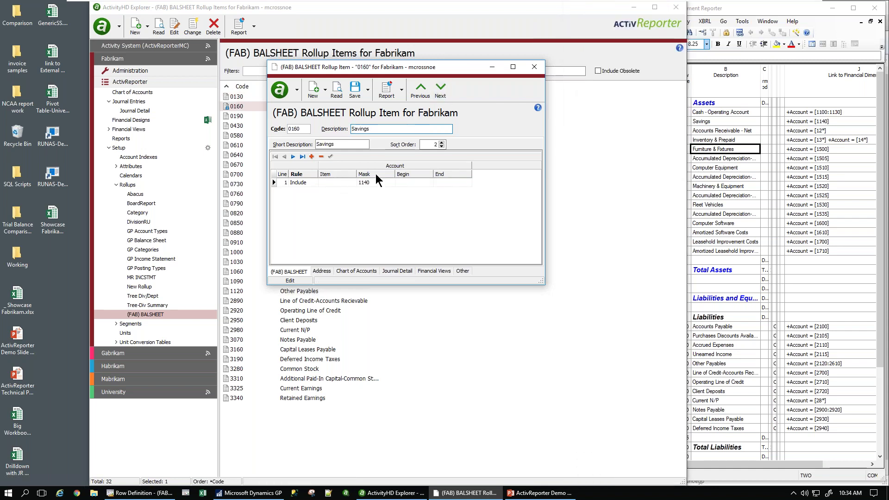
click(837, 121)
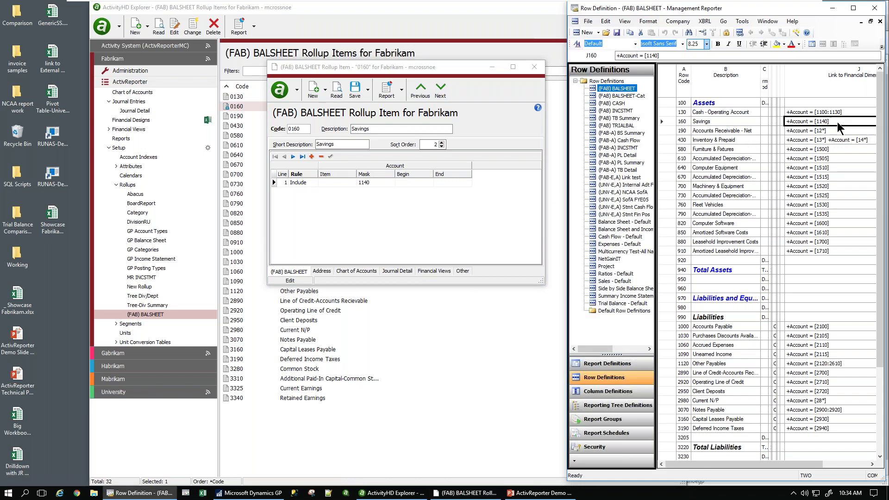
click(444, 87)
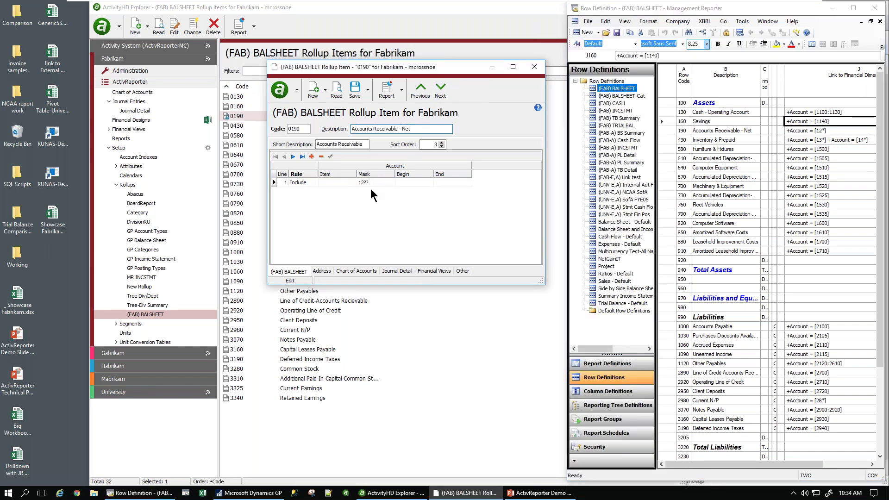
click(813, 131)
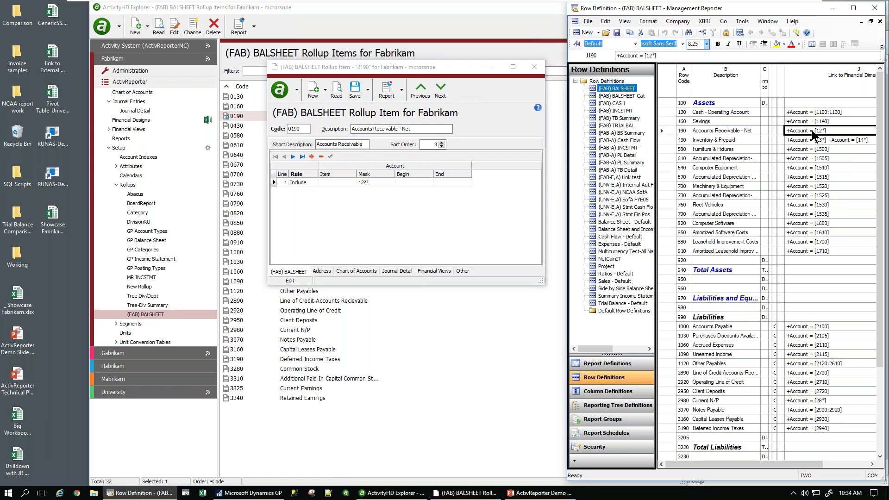
click(534, 66)
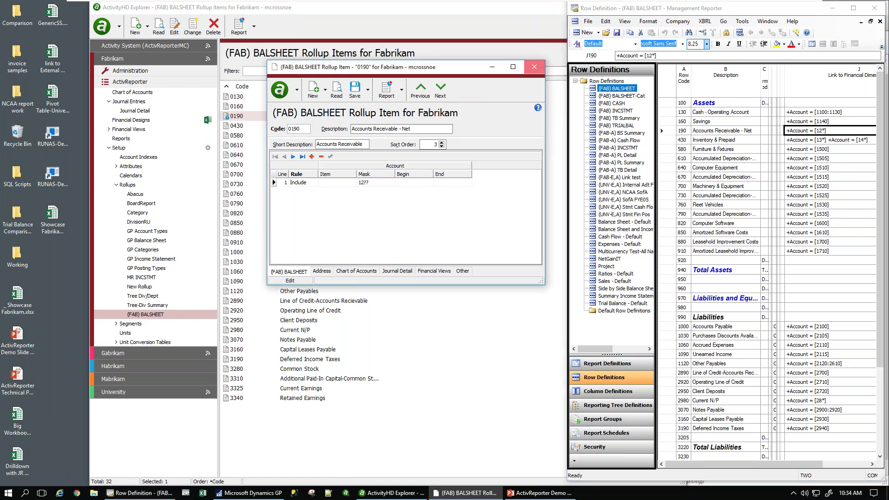
click(786, 10)
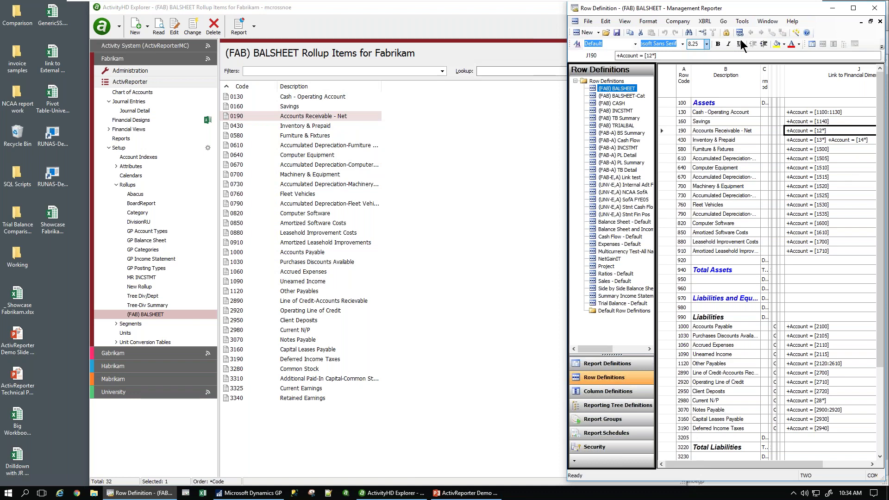
click(832, 8)
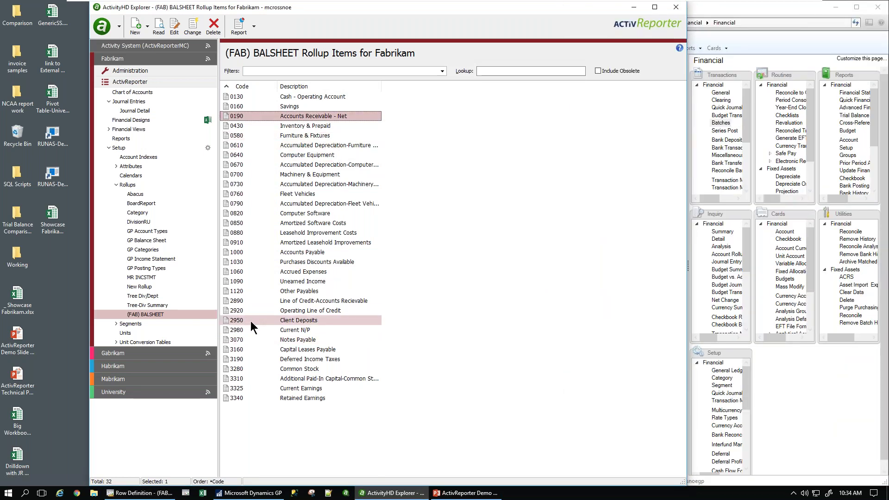
- Open the Maner Financials financial design and its workbook for editing in Excel
click(148, 120)
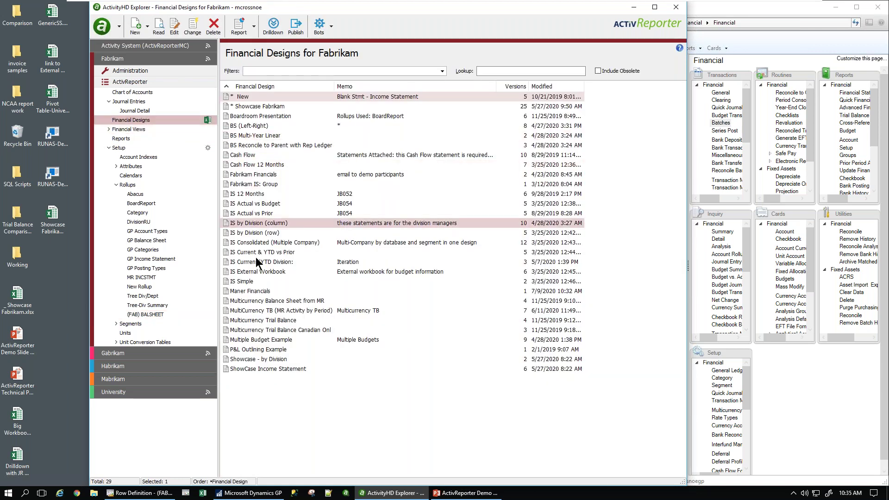
double_click(240, 293)
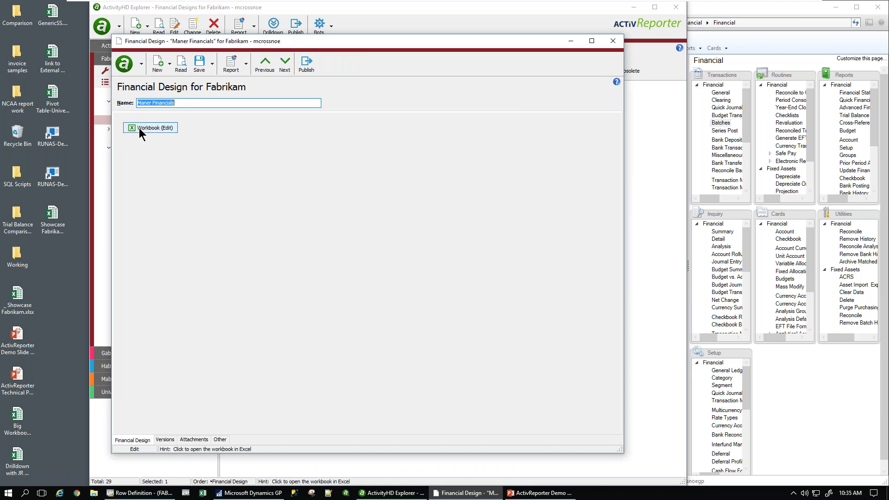
click(139, 127)
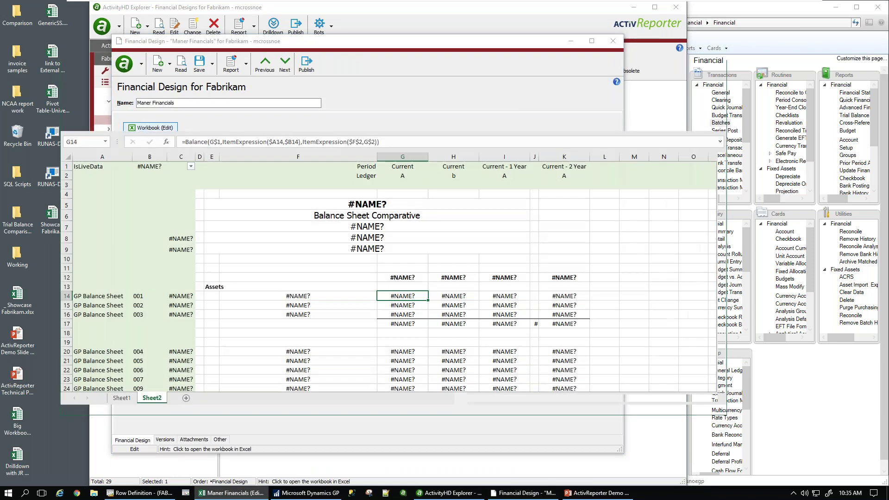
click(355, 364)
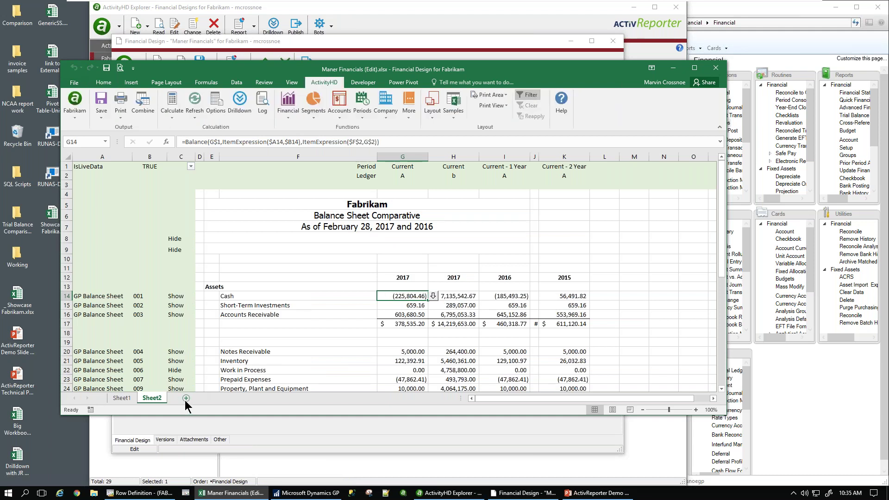
- Generate a Balance Sheet Current vs Previous Year layout on a new sheet using the (FAB) BALSHEET items
click(186, 398)
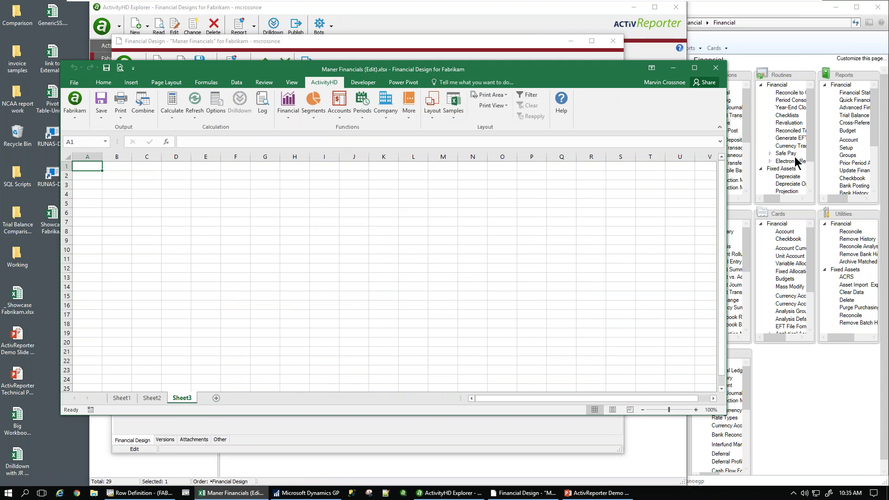
click(432, 112)
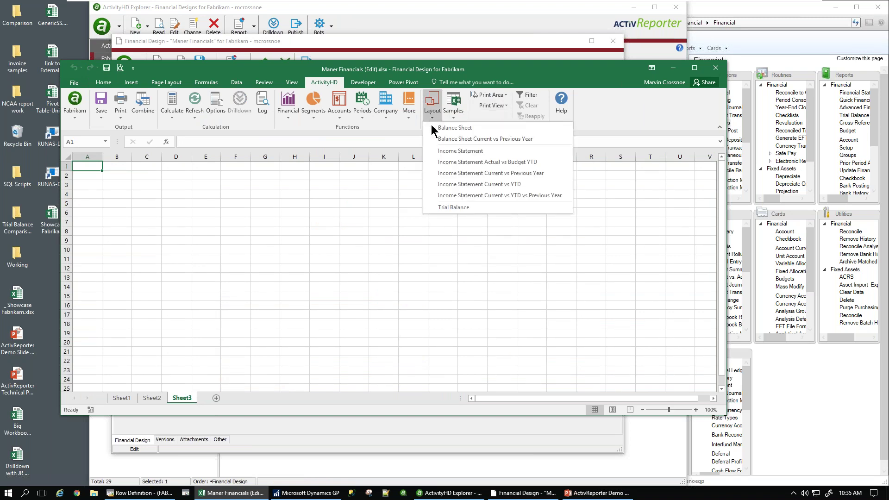
click(460, 138)
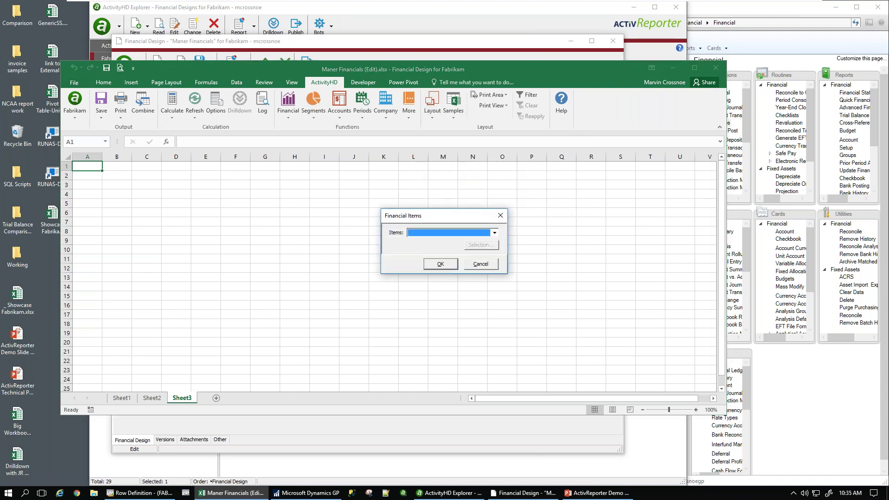
click(495, 233)
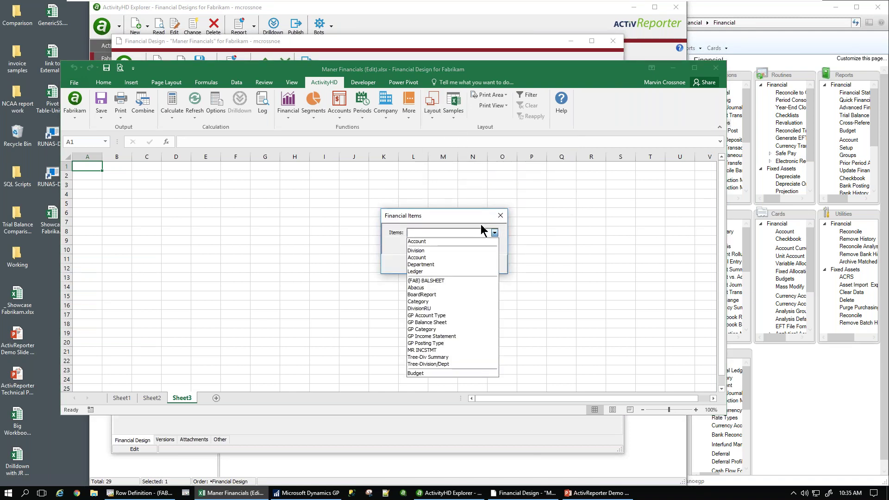
click(435, 281)
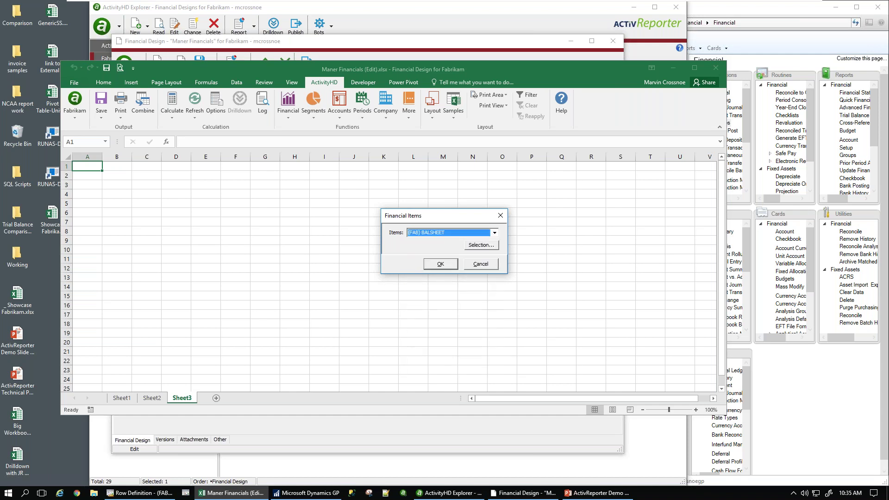
click(439, 266)
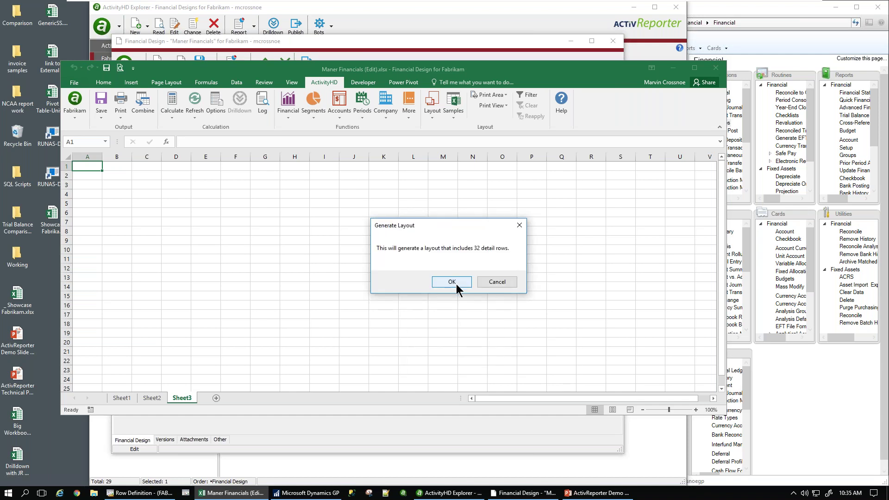
click(454, 282)
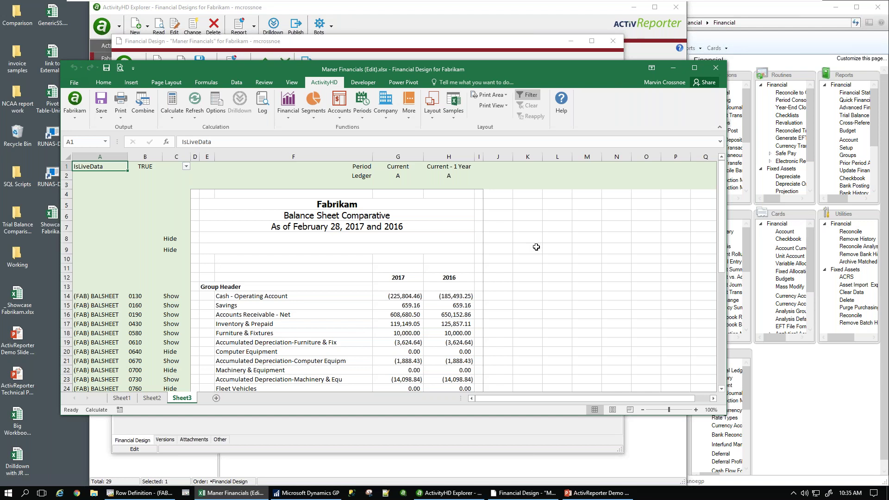
- Replace the Group Header text in cell E13 with "Assets" to match the Management Reporter row definition
click(207, 288)
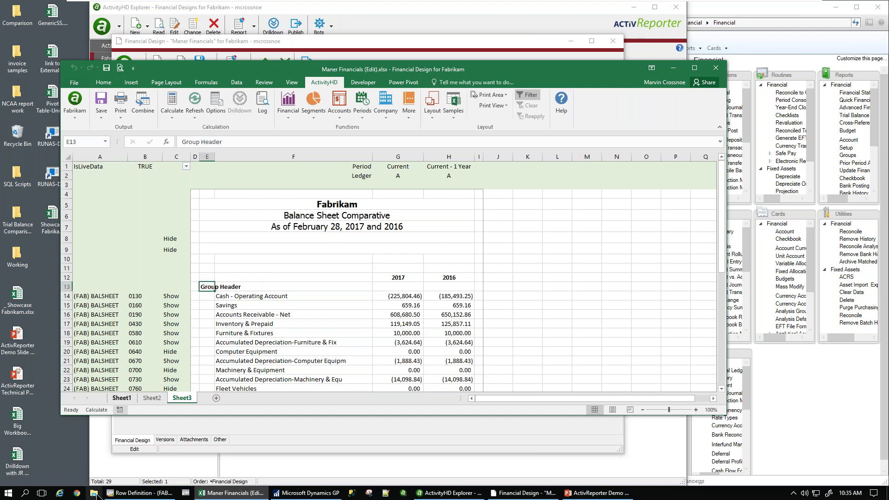
click(186, 493)
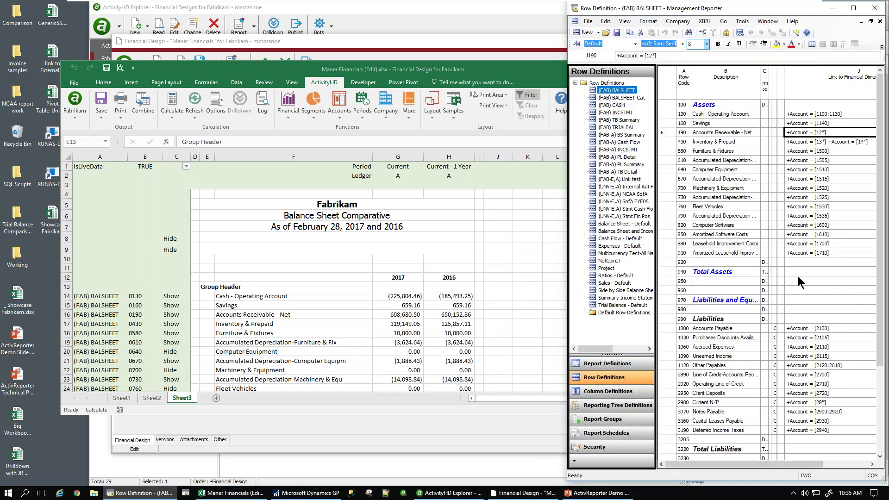
click(205, 286)
text(Assets)
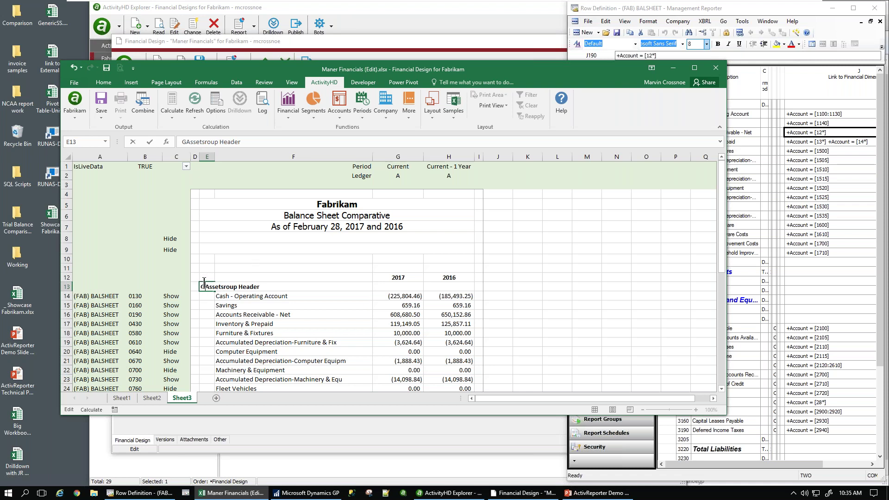
drag(249, 141, 166, 142)
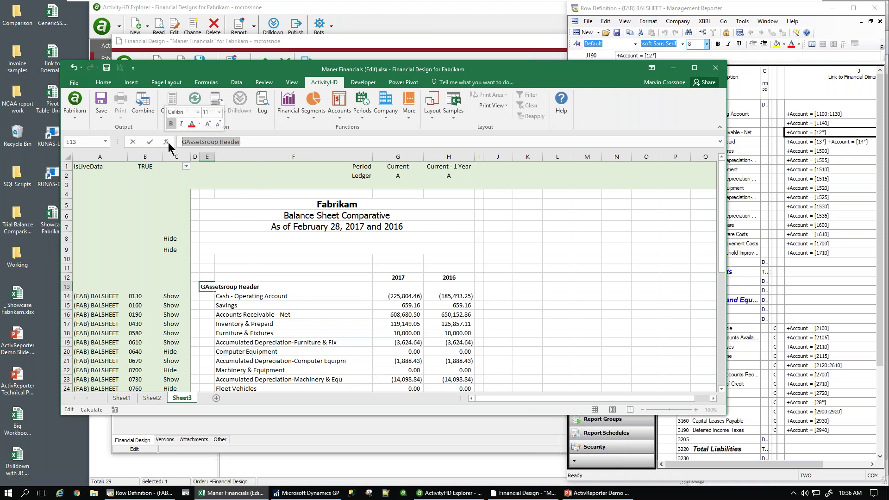
text(Assets)
key(Return)
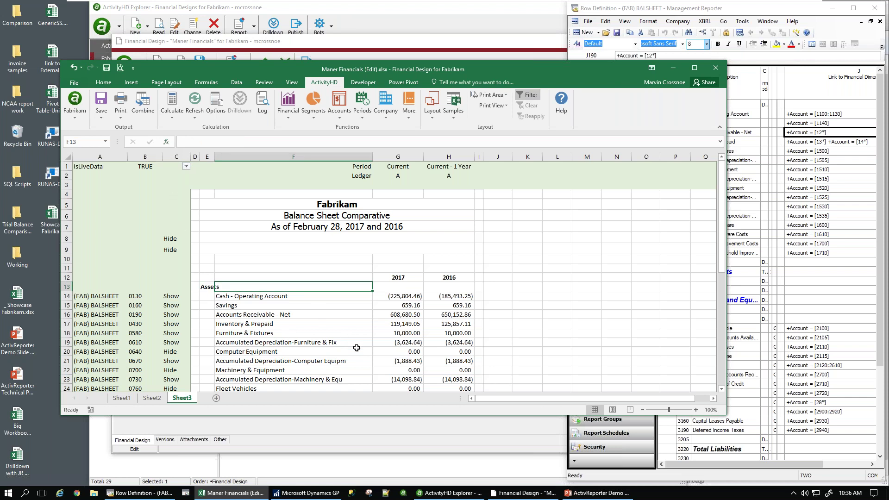
- Close the Maner Financials workbook without saving its remaining changes in Excel, and save the financial design
click(835, 298)
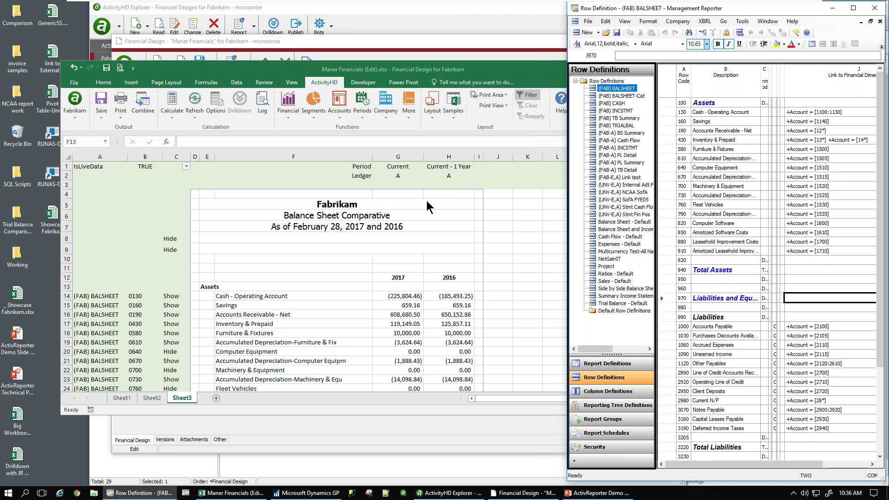
click(415, 69)
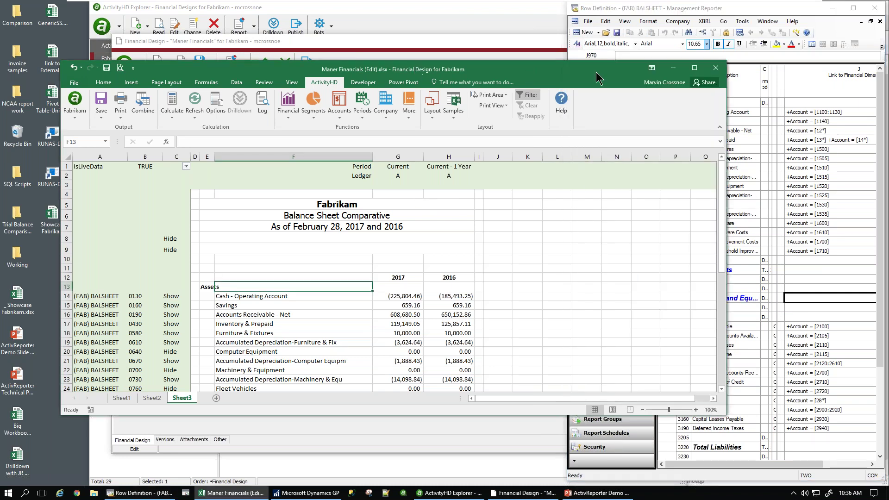
click(714, 68)
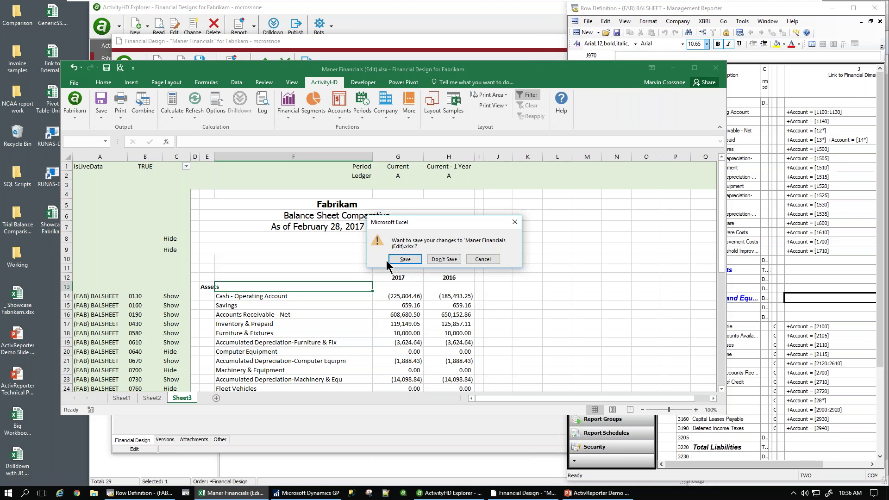
click(441, 258)
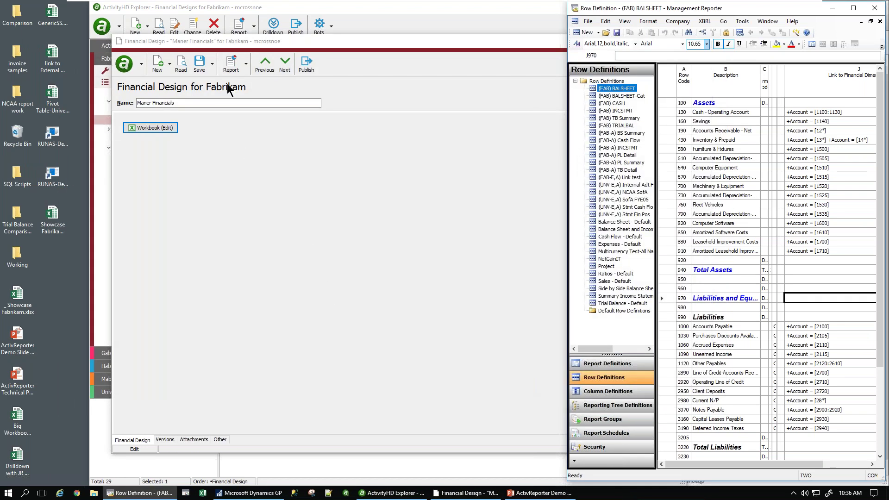
click(202, 65)
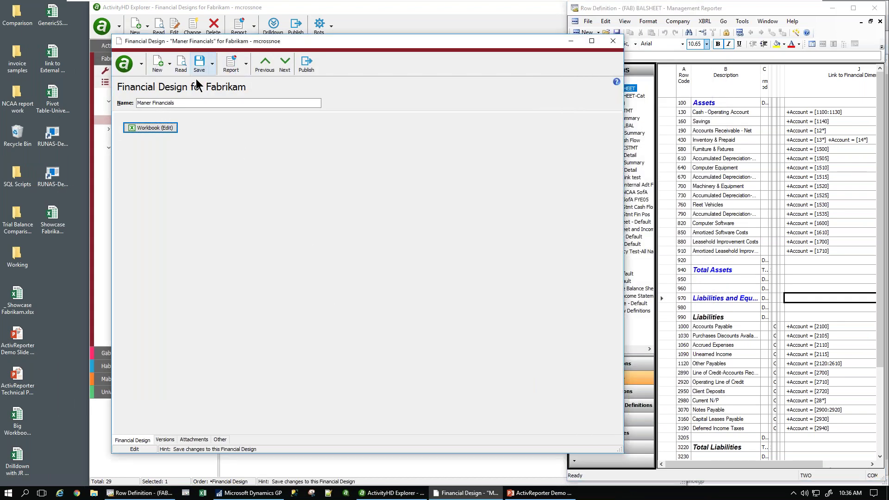
- Review versions 1 and 2 of the Maner Financials design, and close the design and Management Reporter
click(165, 440)
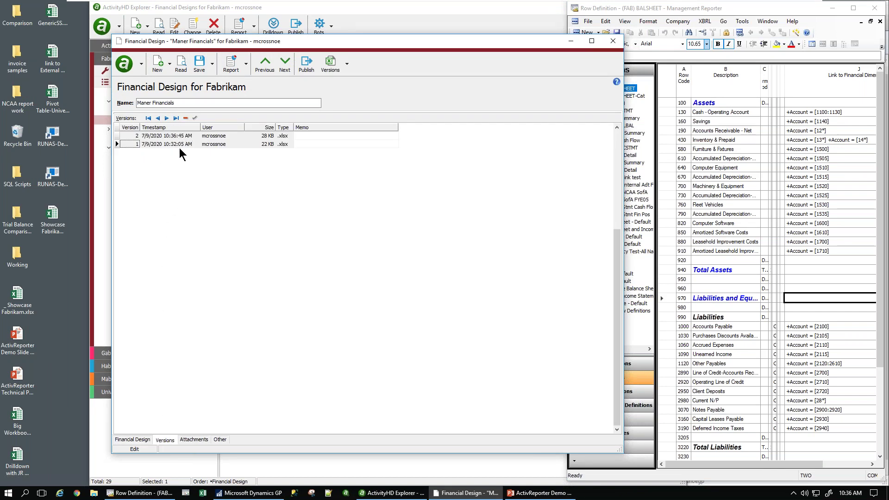
click(151, 143)
click(156, 135)
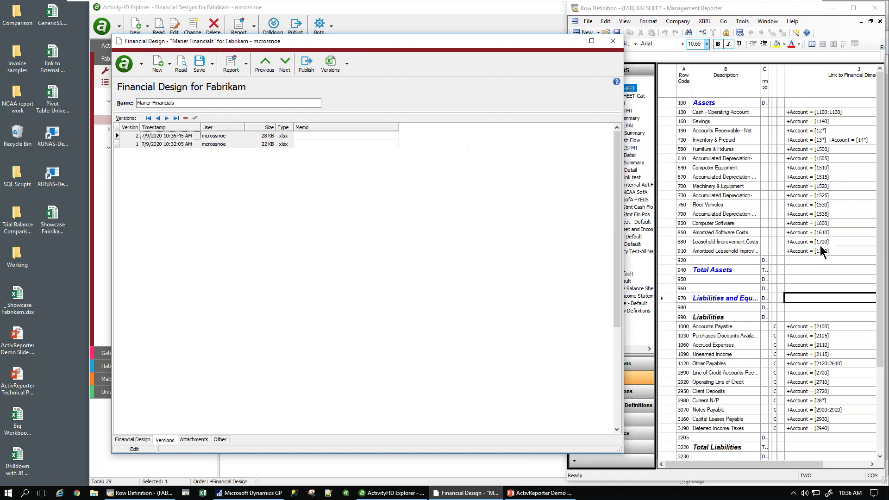
click(612, 41)
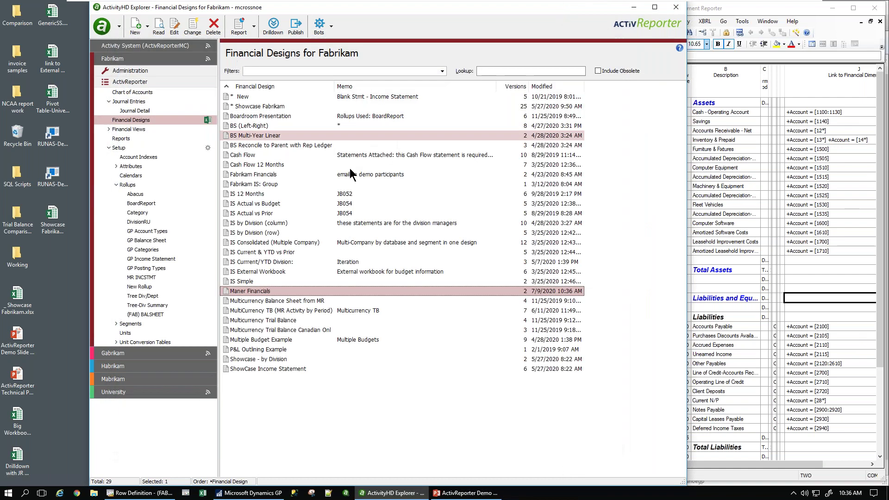
click(868, 11)
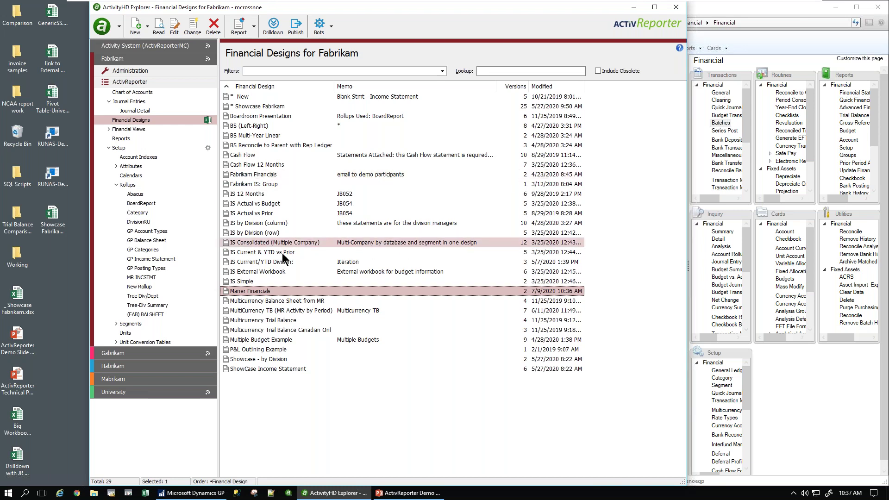
- Open the workbook of the IS Current/YTD Division financial design in Excel using the April 2017 answers
click(259, 262)
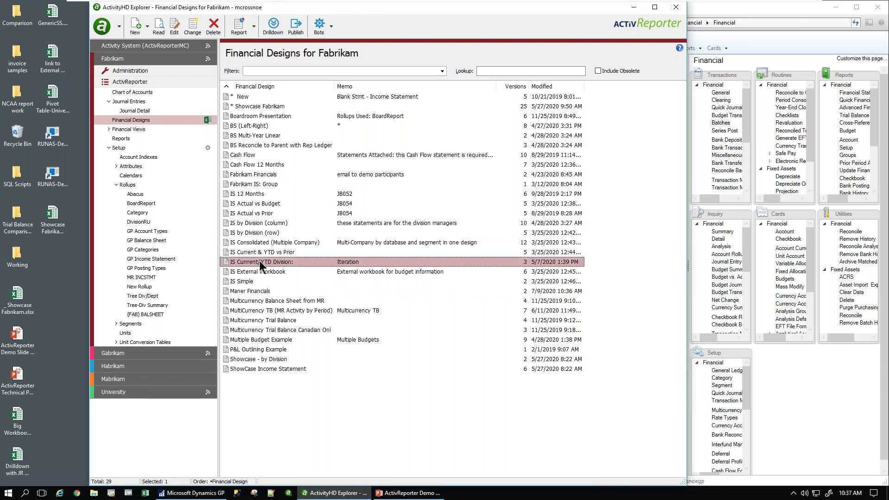
double_click(238, 262)
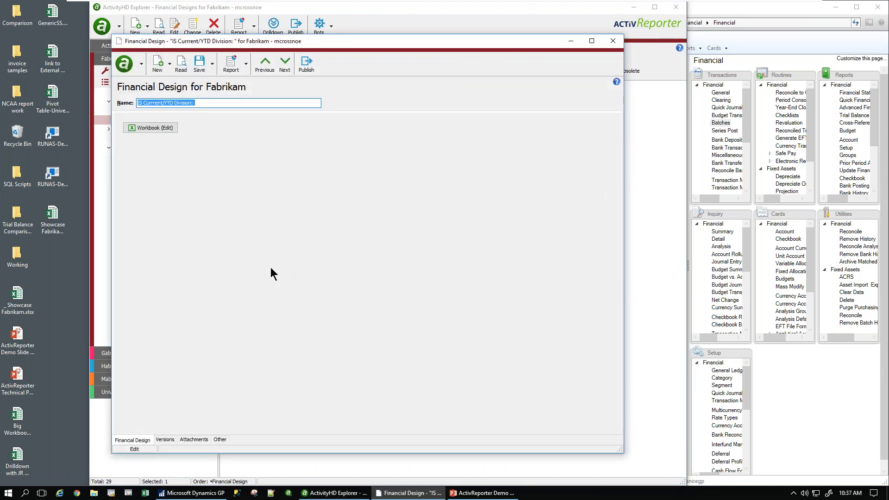
click(151, 130)
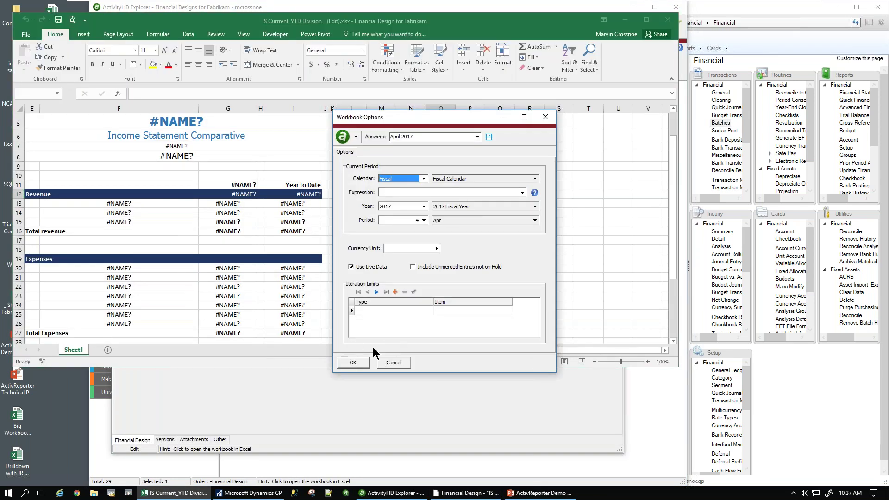
click(352, 362)
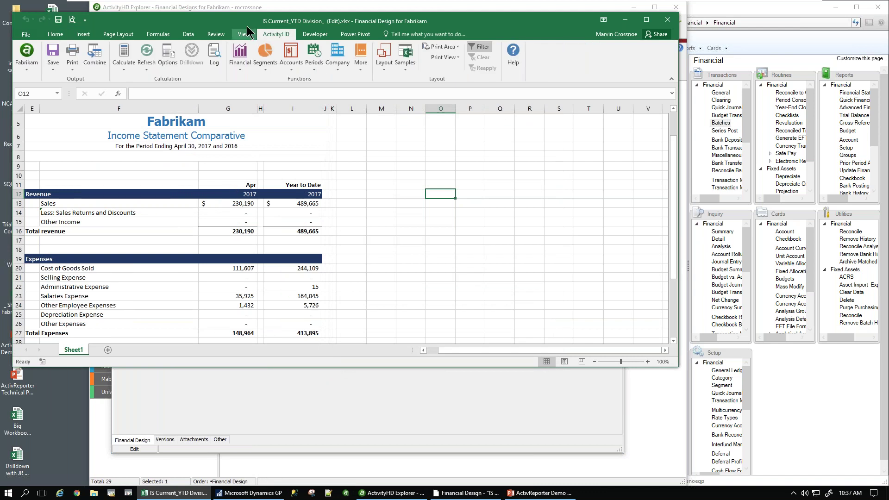
drag(224, 28, 286, 22)
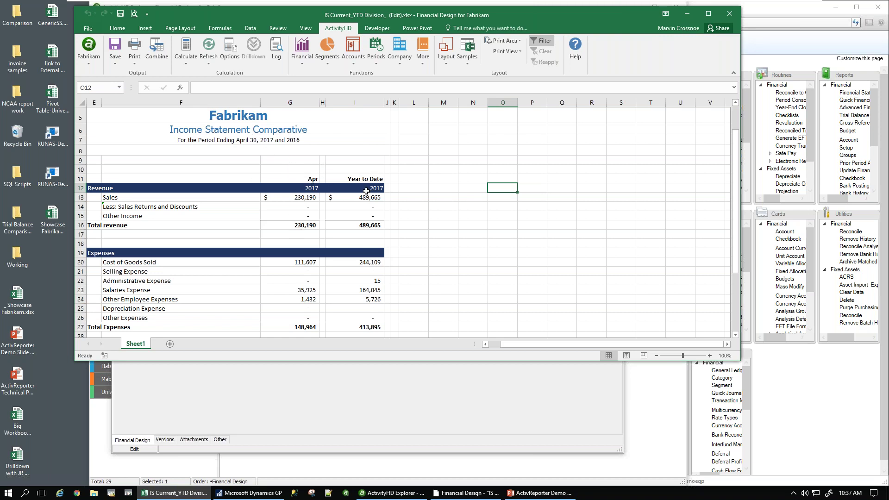
- Drill down into the journal detail behind the April Sales amount in cell G13, and close the detail
click(303, 196)
click(324, 197)
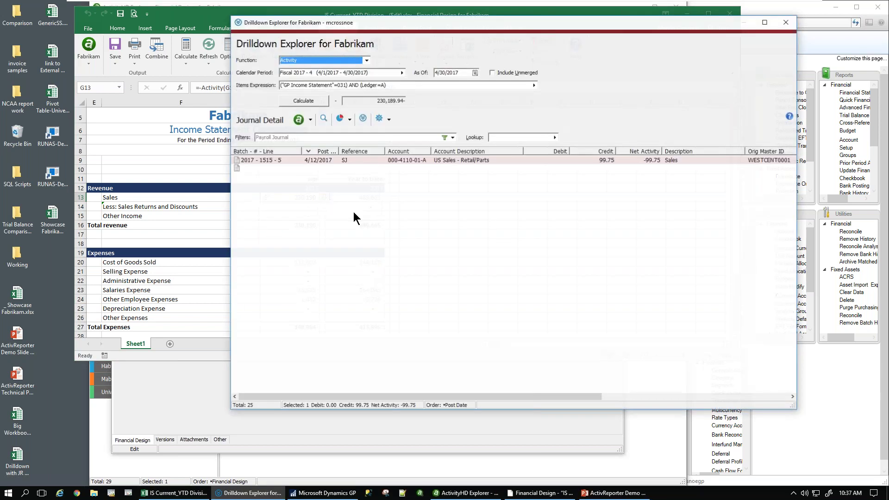
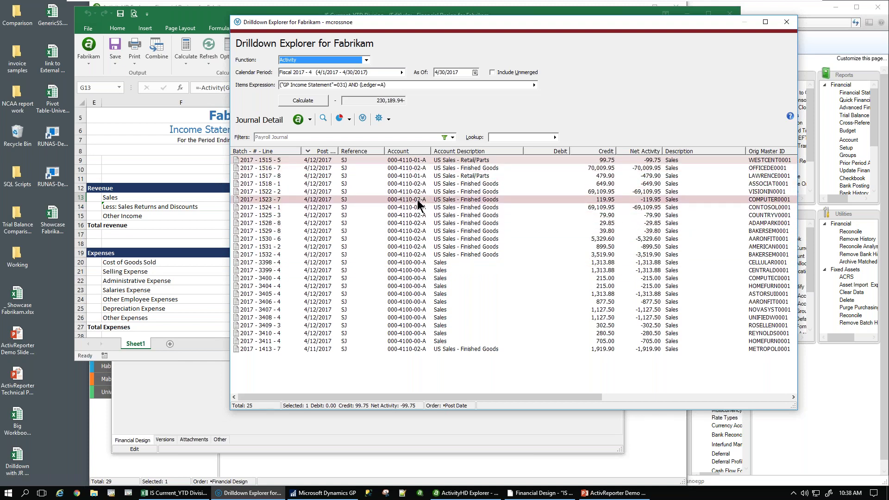
click(786, 22)
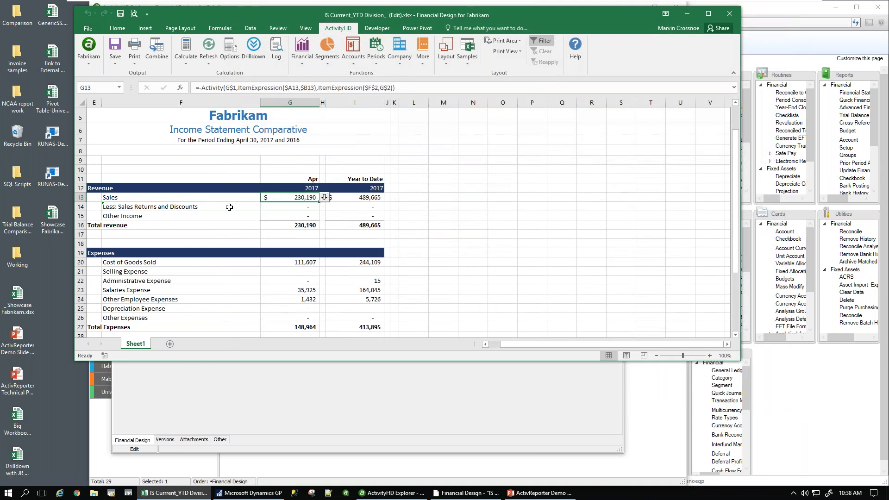
- Add a Department 02 iteration limit to the workbook options and inspect the drilldown of the April Sales amount
click(232, 56)
click(396, 311)
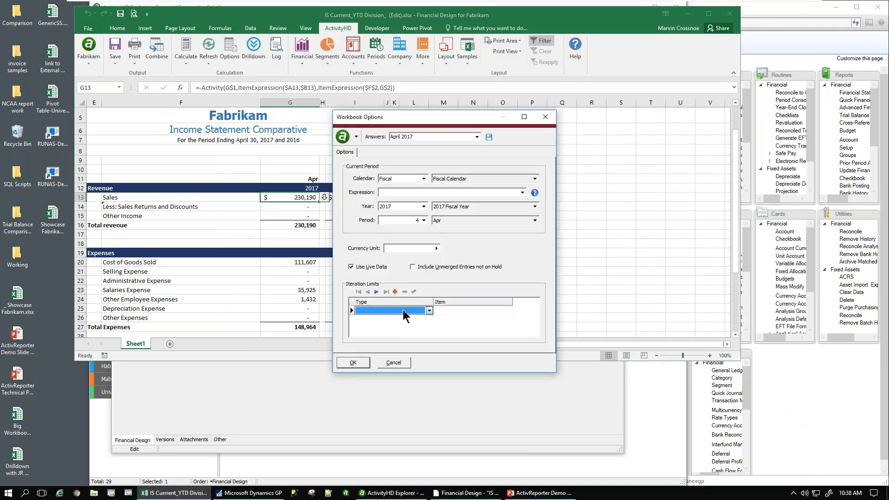
click(429, 310)
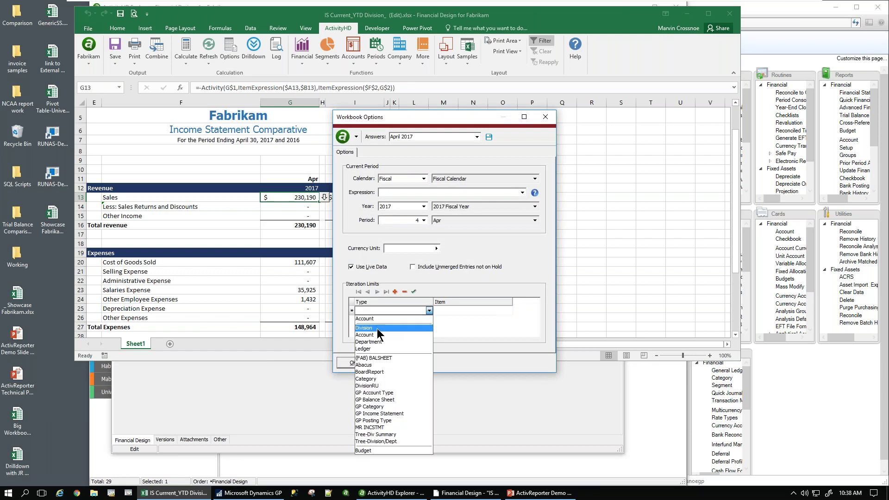
click(373, 342)
click(446, 311)
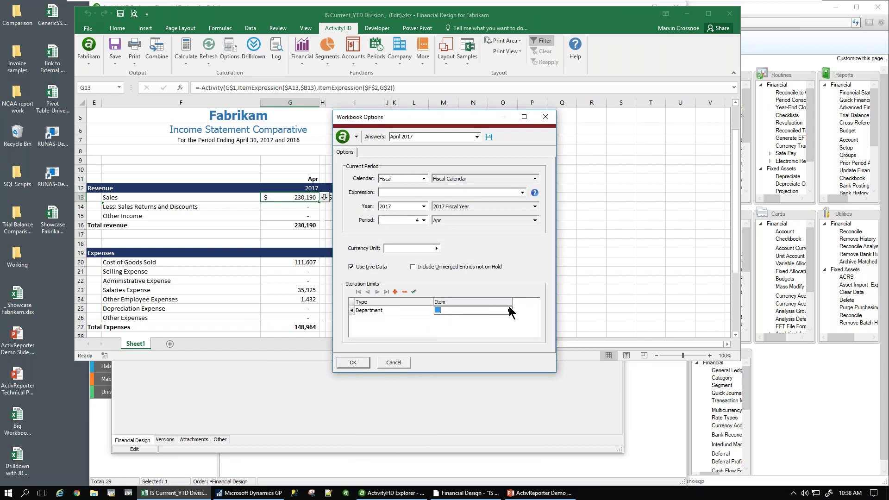
click(510, 310)
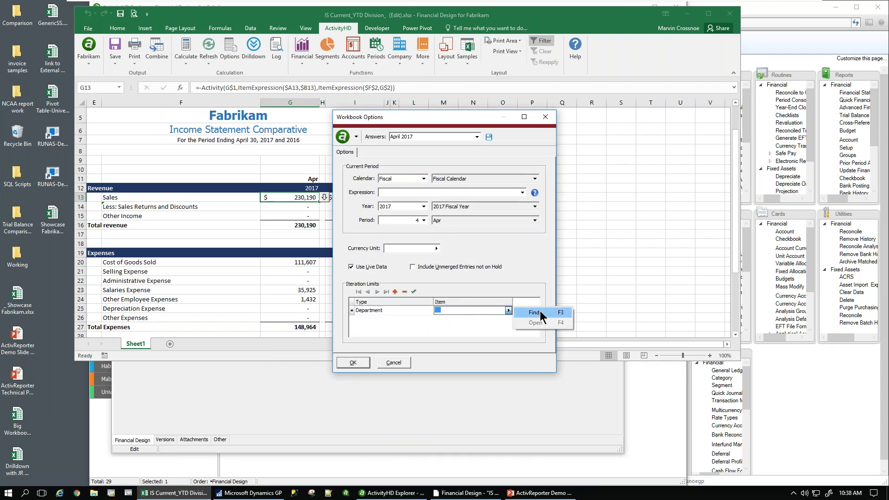
click(537, 316)
double_click(334, 242)
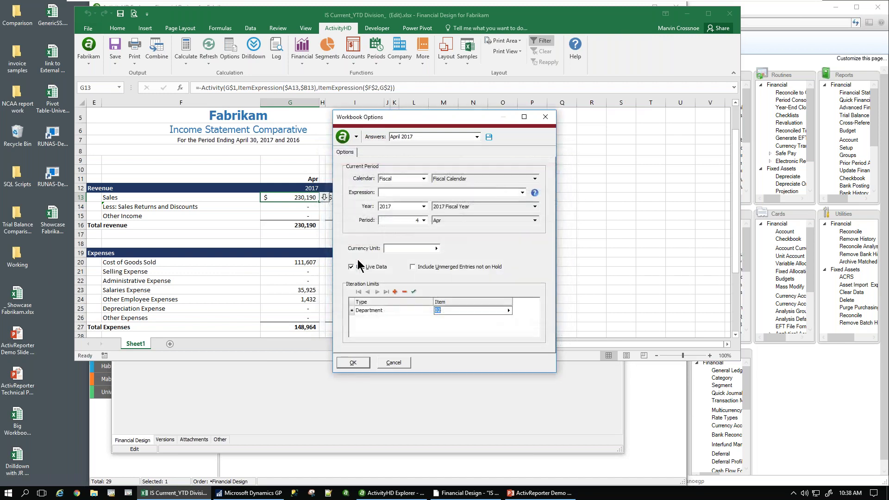
click(350, 362)
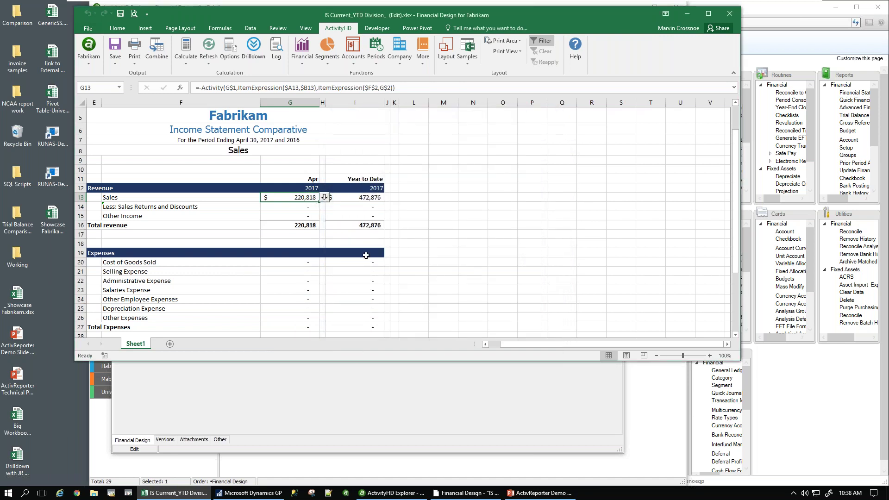
click(325, 199)
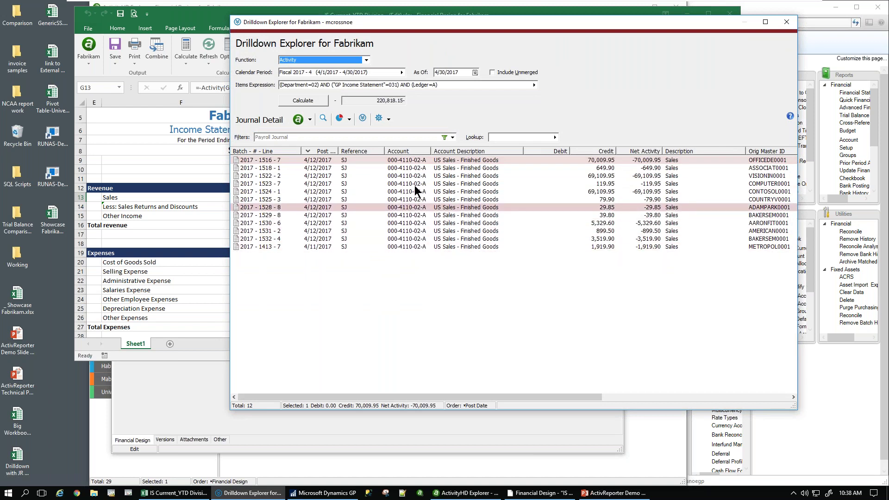
click(783, 21)
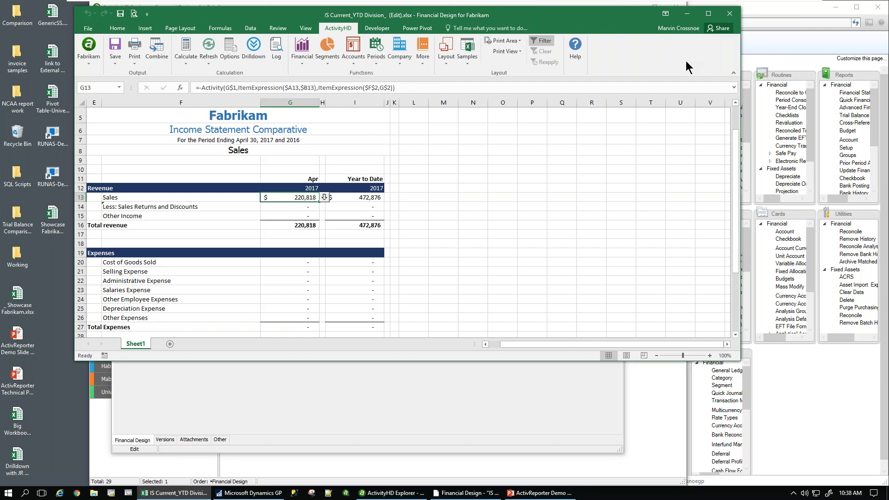
- Add a Division 000 iteration limit alongside the department limit and inspect the journal detail behind April Sales
click(229, 56)
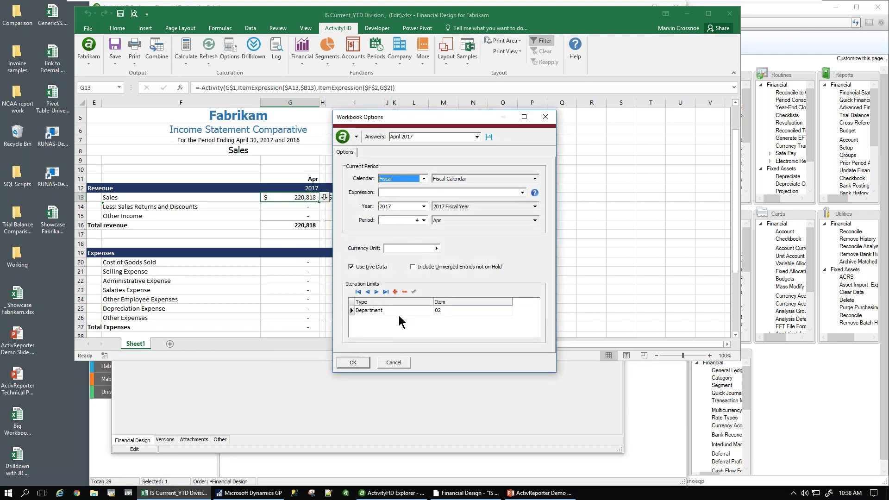
click(466, 310)
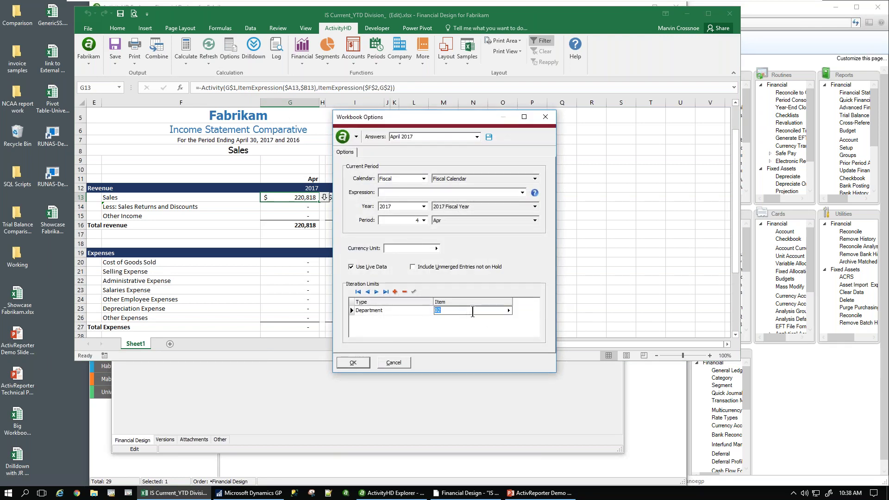
key(Tab)
key(Down)
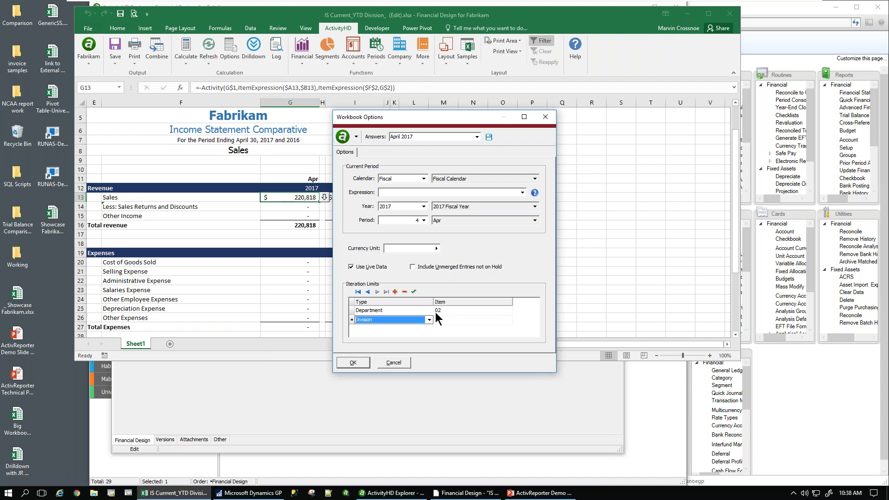
key(Tab)
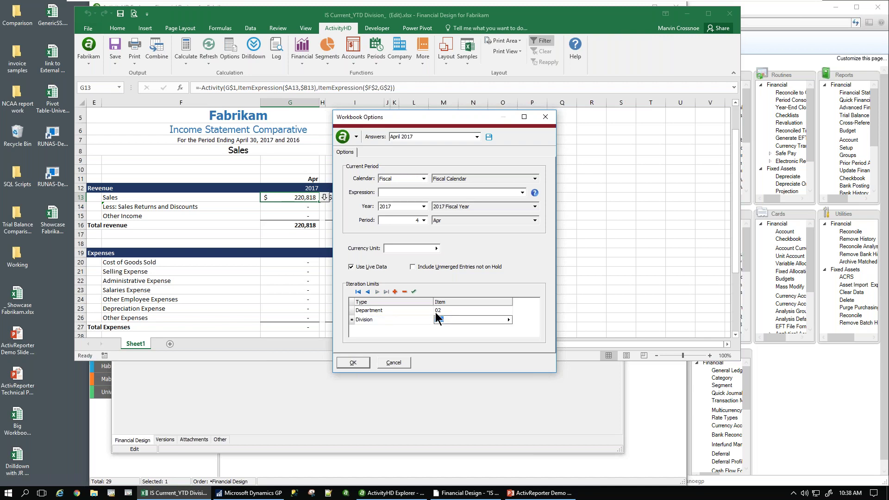
key(Tab)
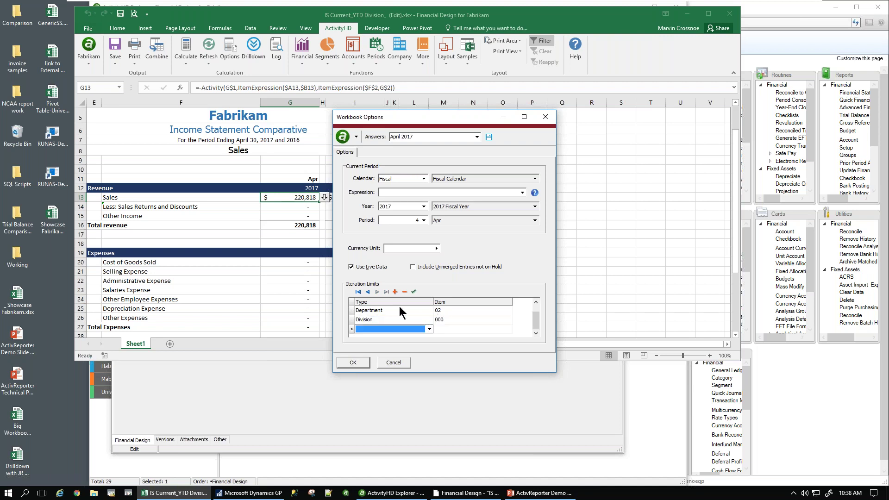
click(369, 361)
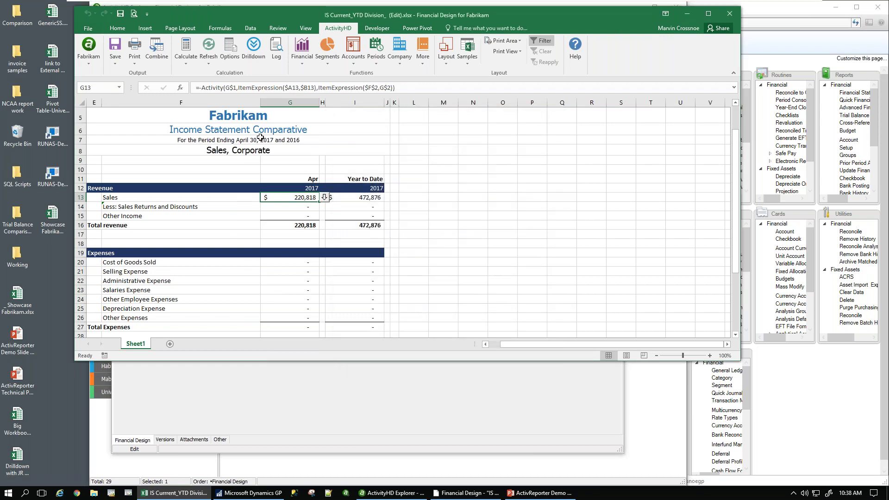
click(325, 197)
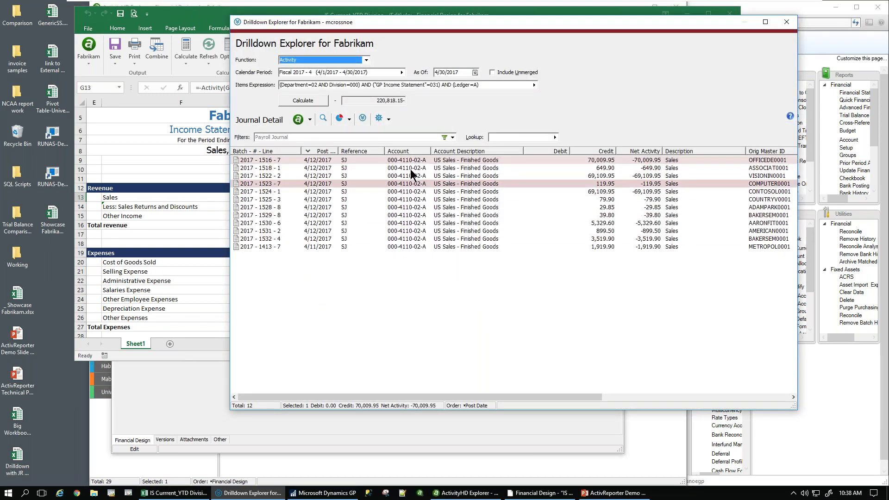
click(786, 24)
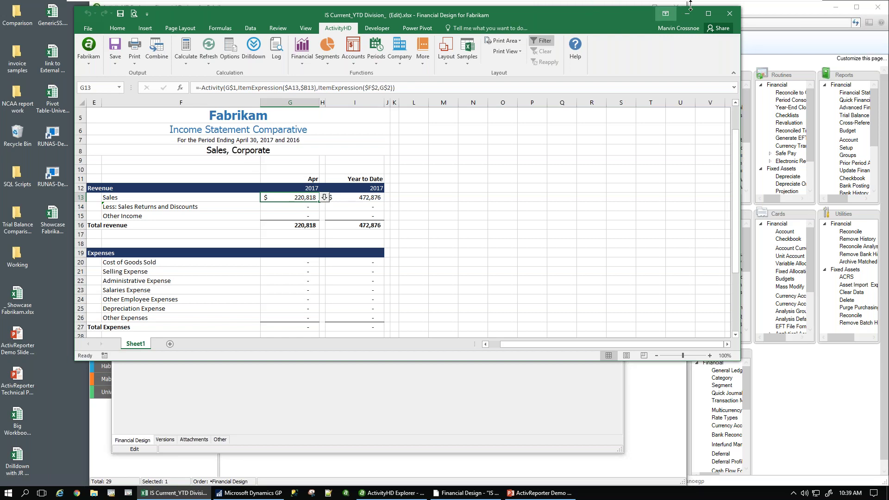
- Close the income statement workbook and its IS Current/YTD Division financial design, saving the changes to the design
click(729, 14)
click(447, 256)
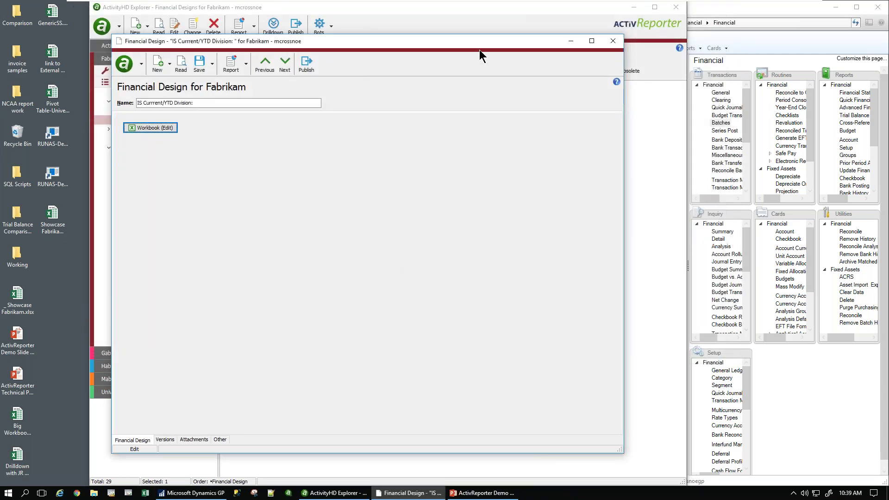
click(613, 43)
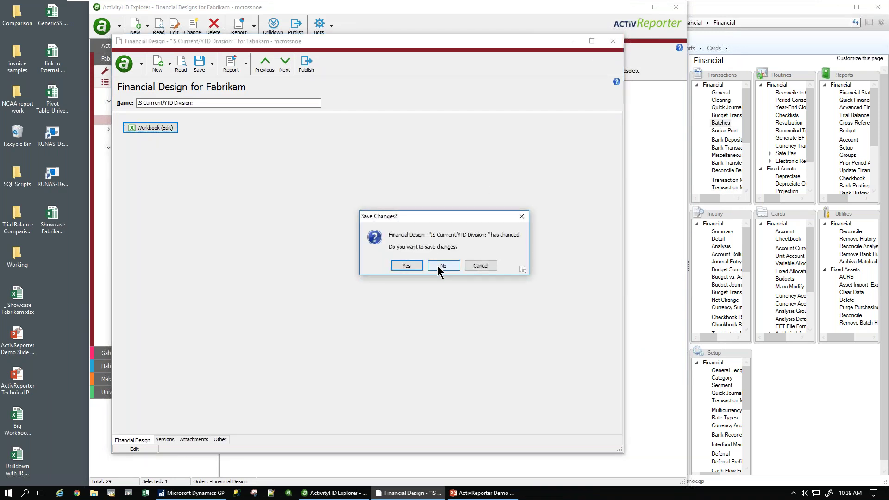
click(409, 266)
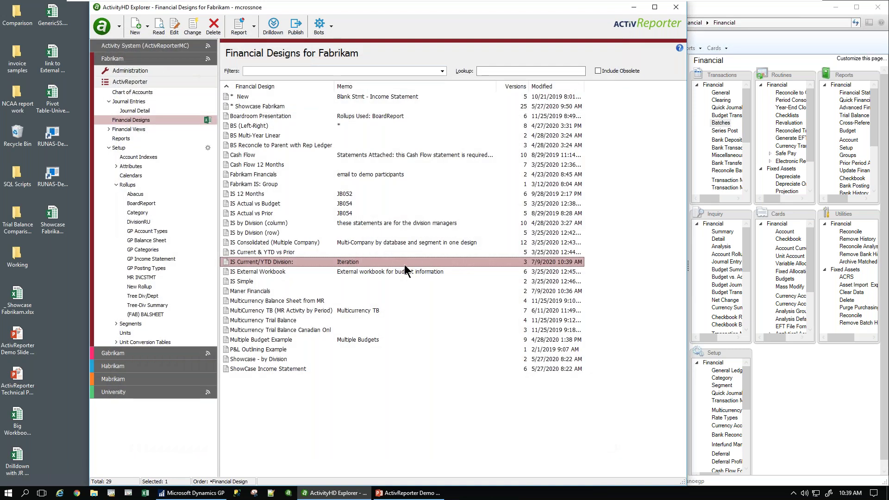
right_click(255, 262)
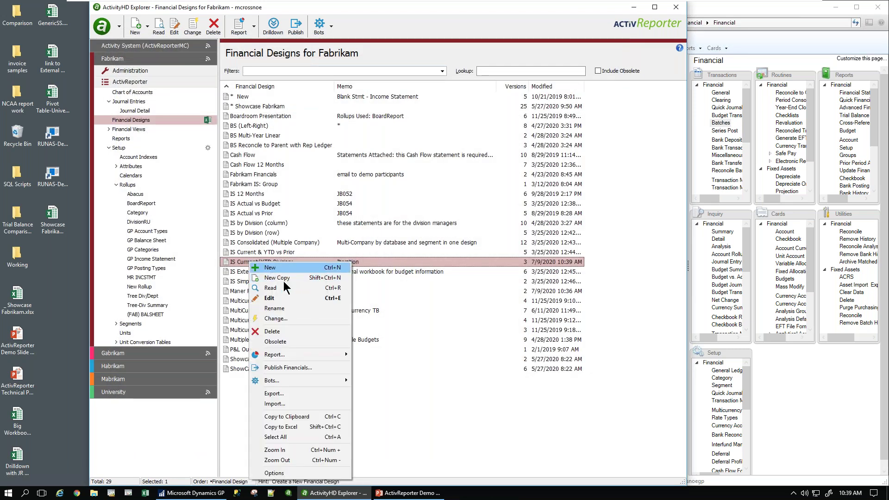
click(284, 368)
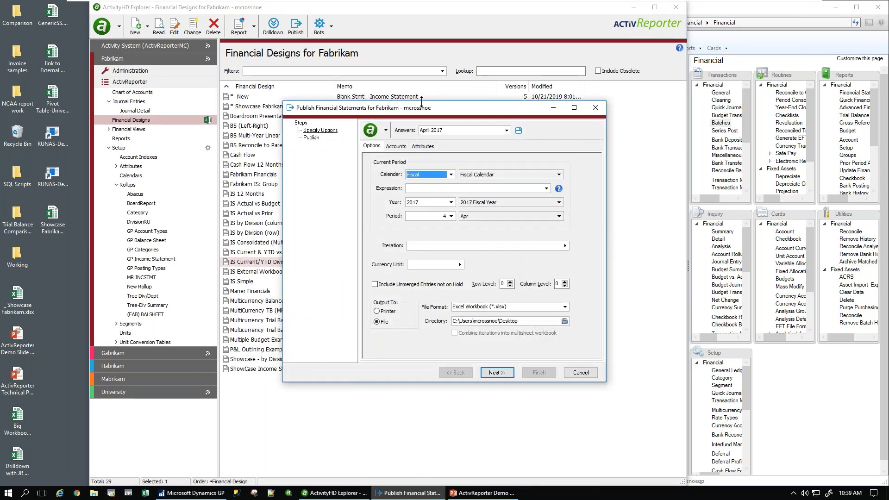
drag(435, 107, 311, 62)
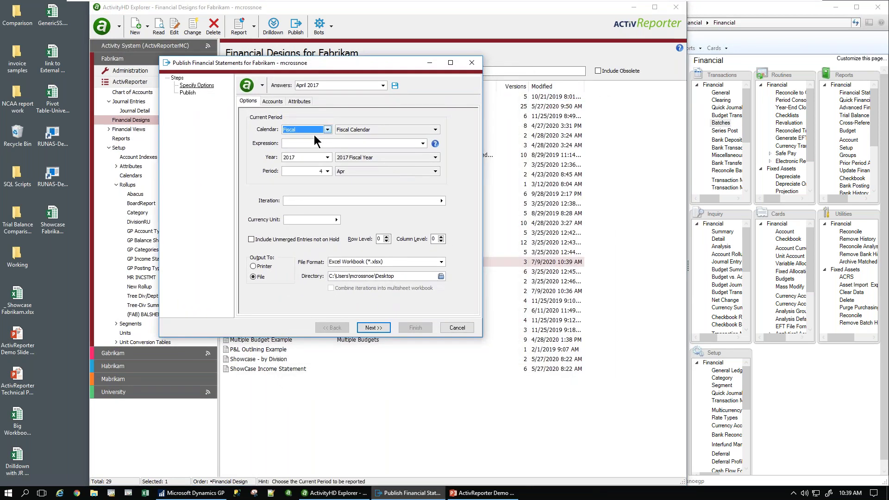
click(306, 200)
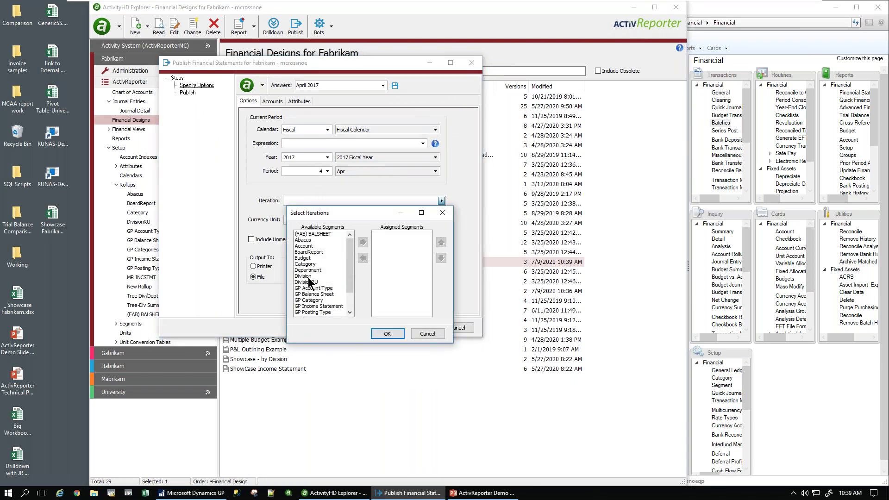
double_click(308, 276)
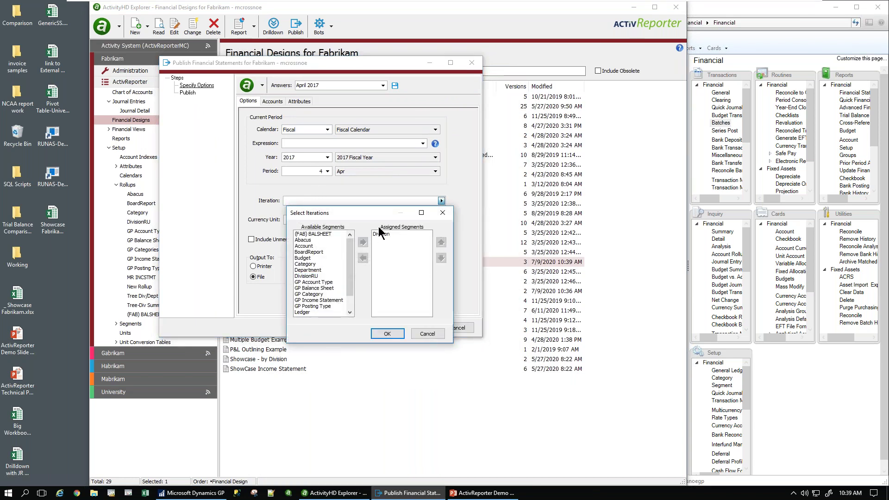
click(388, 333)
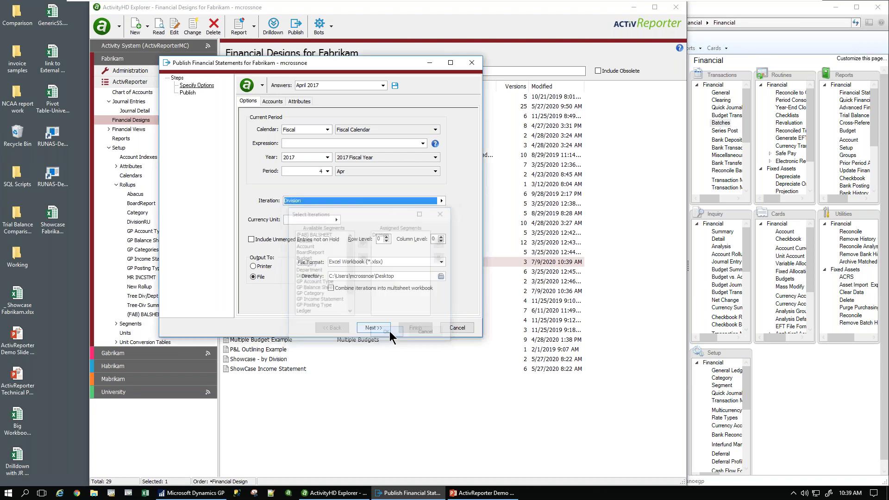
click(253, 266)
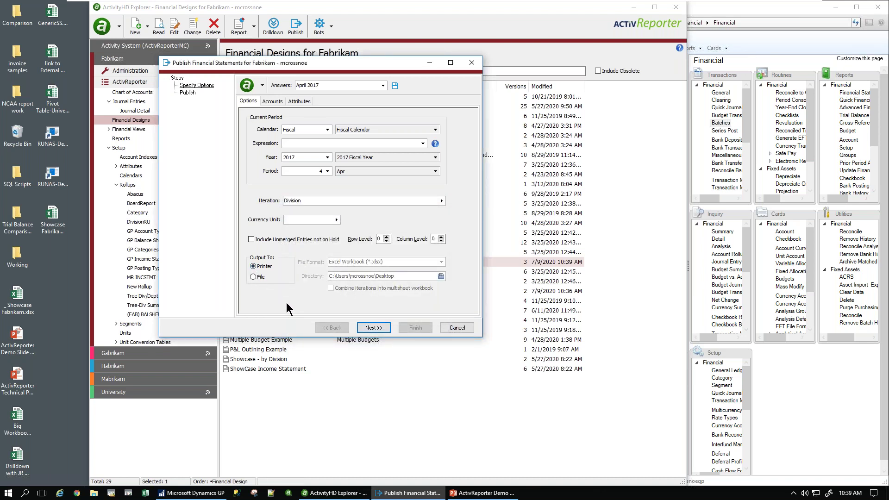
click(254, 277)
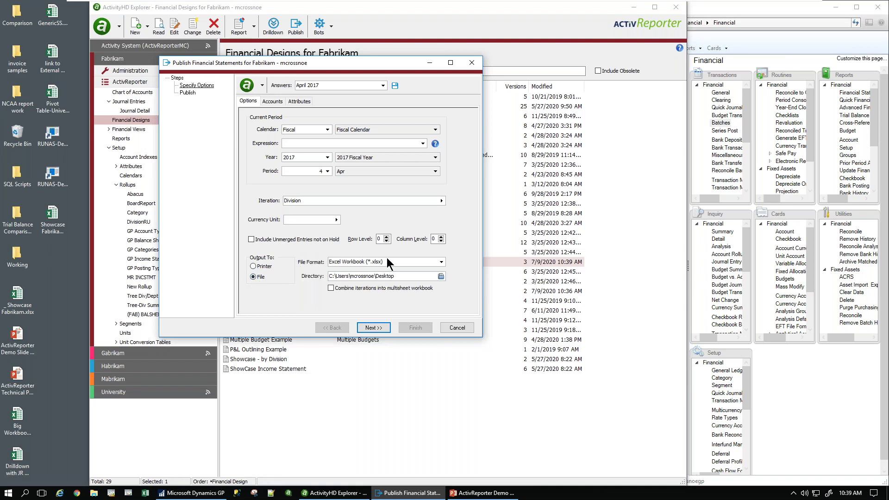
click(441, 262)
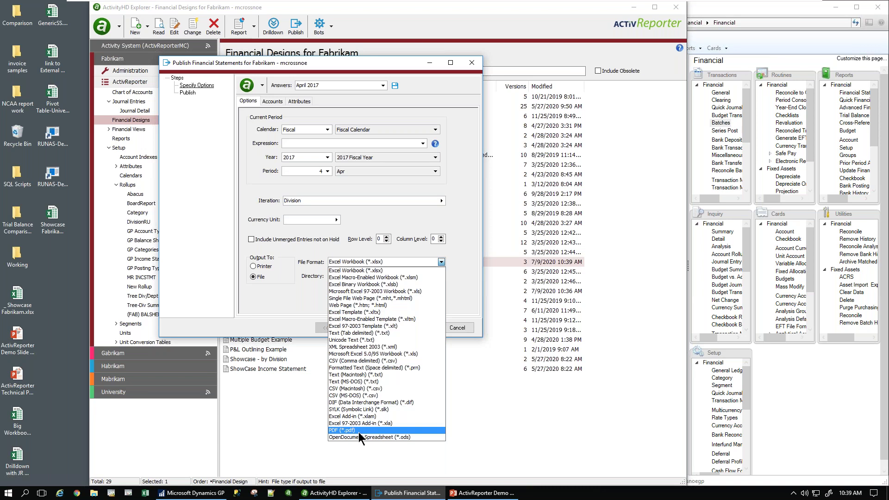
click(462, 371)
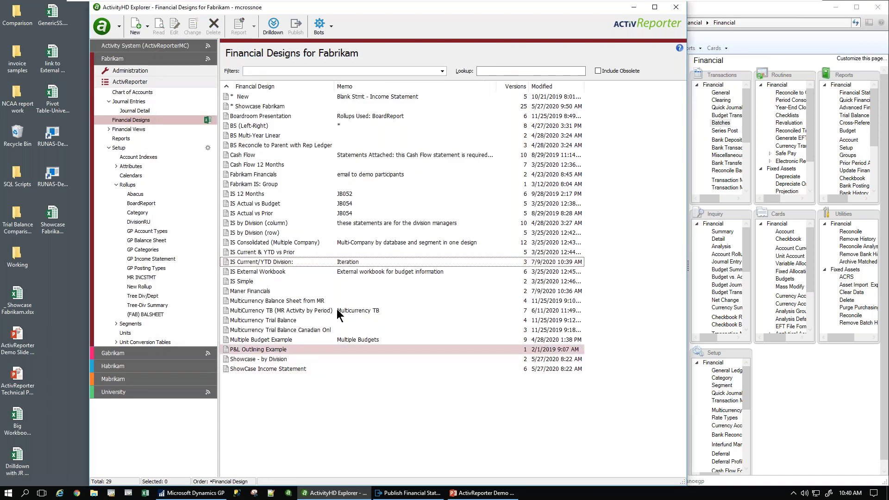
- Publish the IS Current/YTD Division design with a Division iteration as Excel workbooks on the Desktop, using the April 2017 answers
right_click(307, 260)
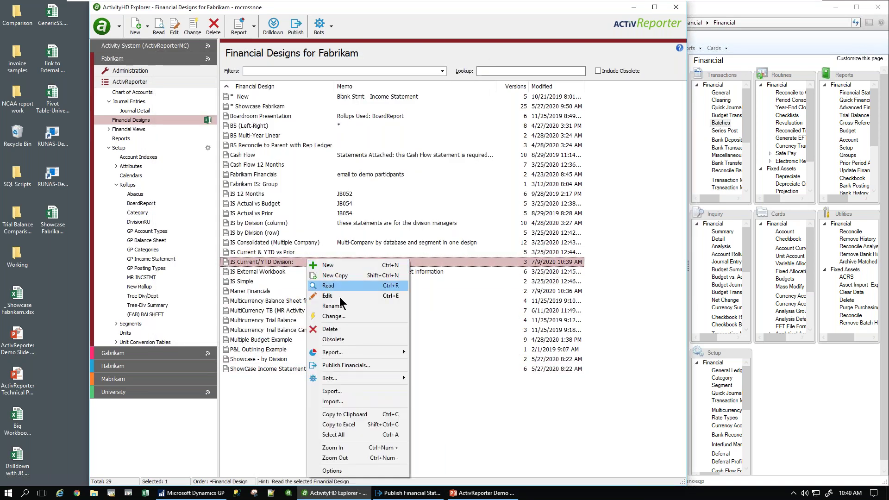
click(339, 363)
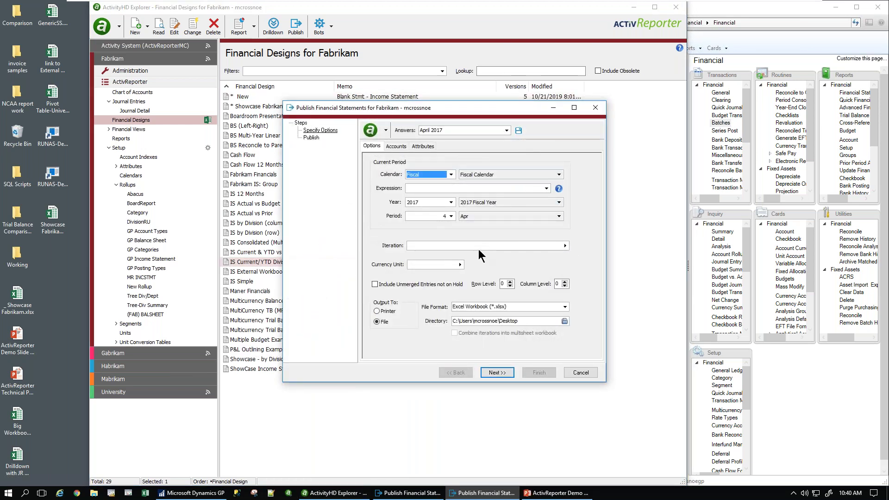
click(565, 245)
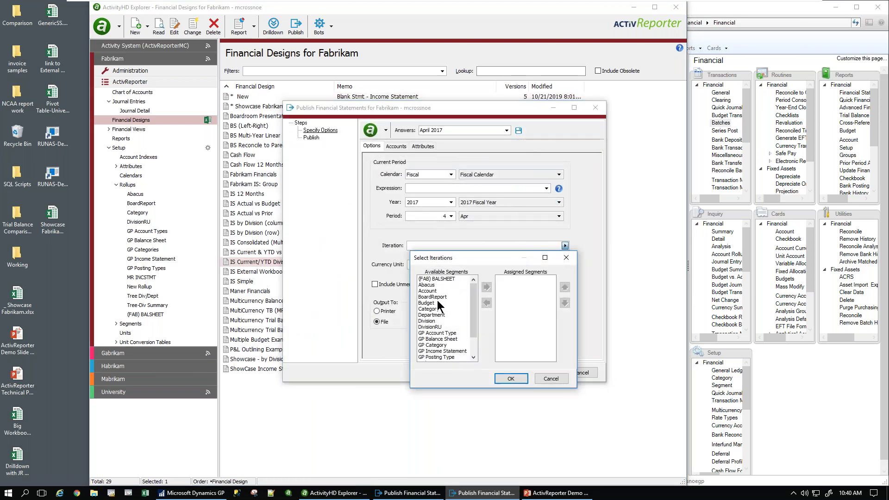
double_click(434, 321)
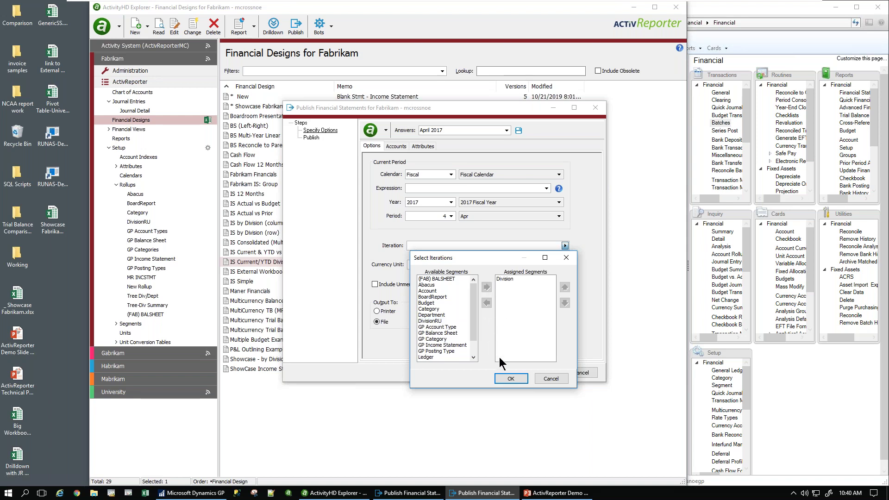
click(511, 378)
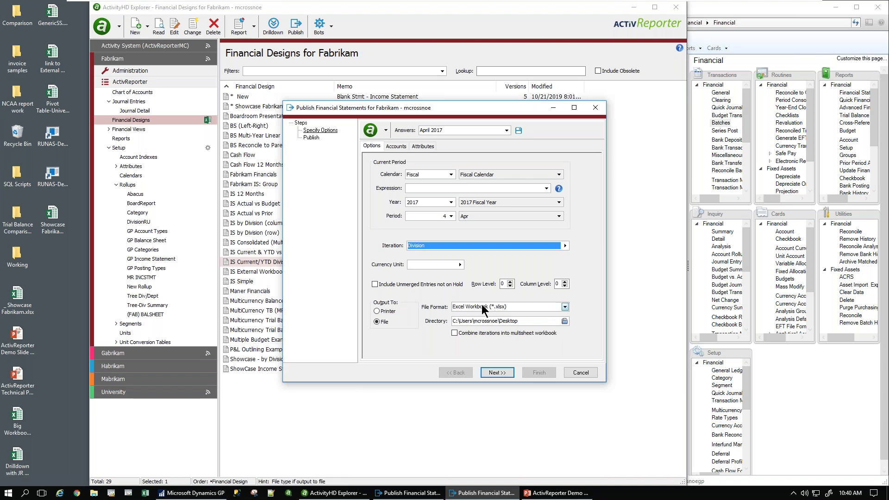
click(516, 320)
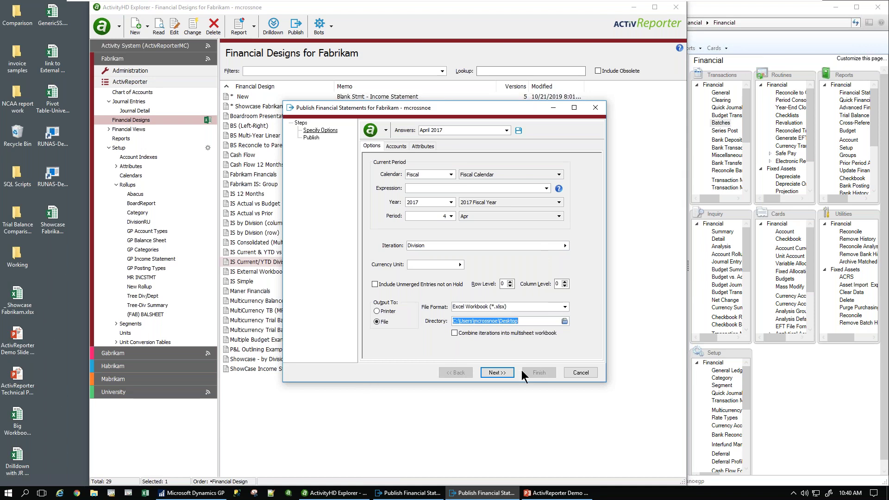
click(495, 373)
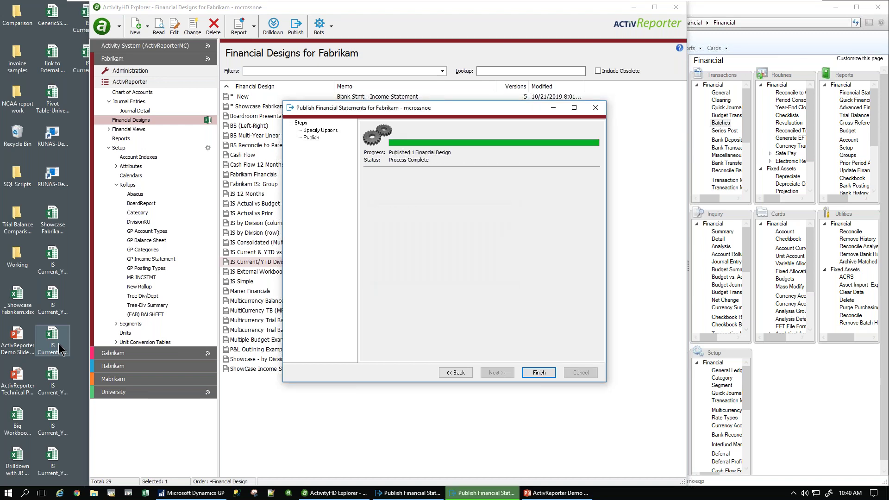
click(539, 372)
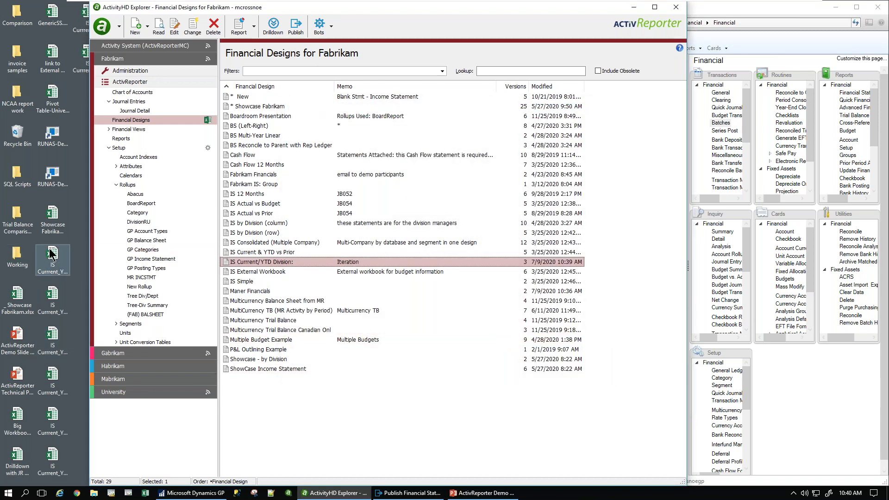
- Open the published Division 000 income statement from the desktop and try to edit the April Sales amount in cell G13
double_click(46, 273)
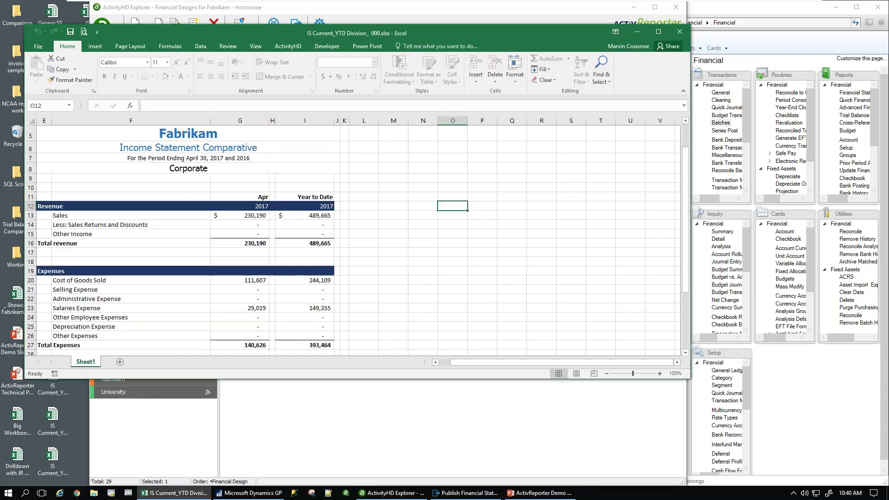
drag(278, 37, 354, 36)
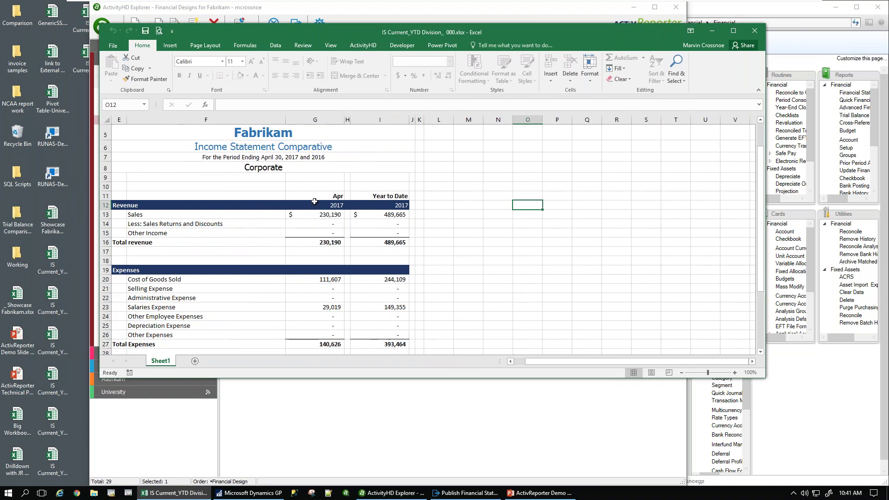
click(319, 215)
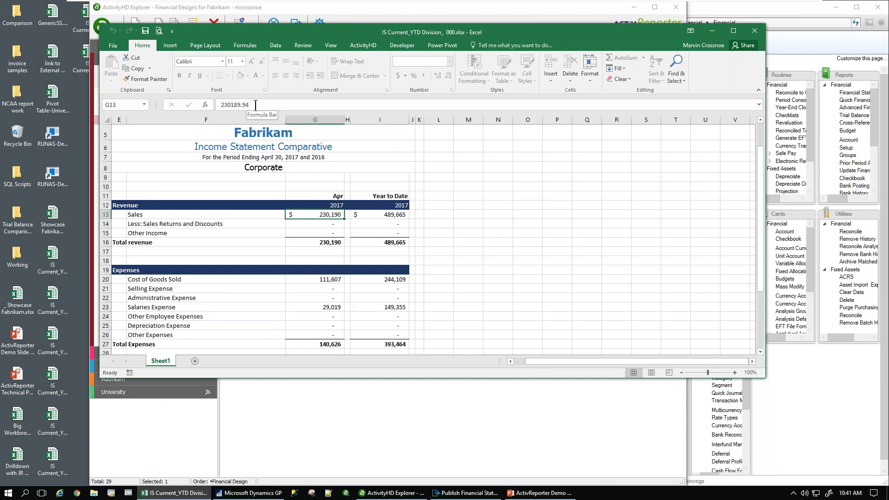
double_click(306, 213)
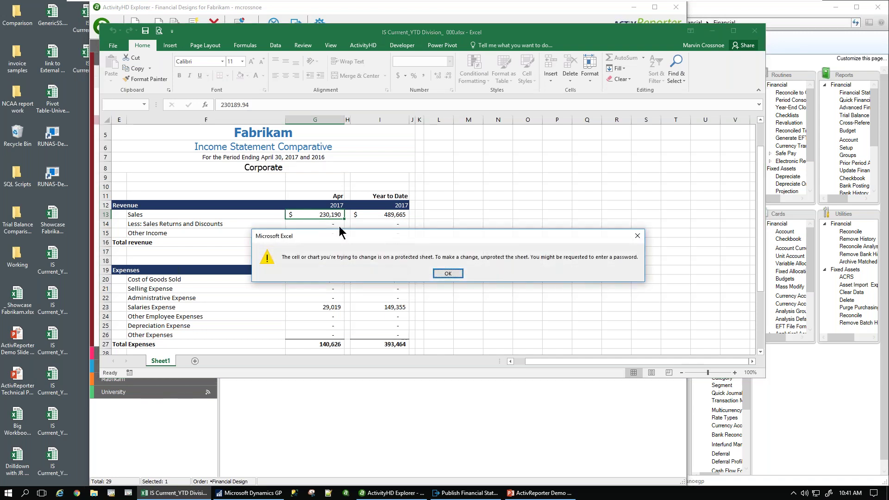
click(446, 274)
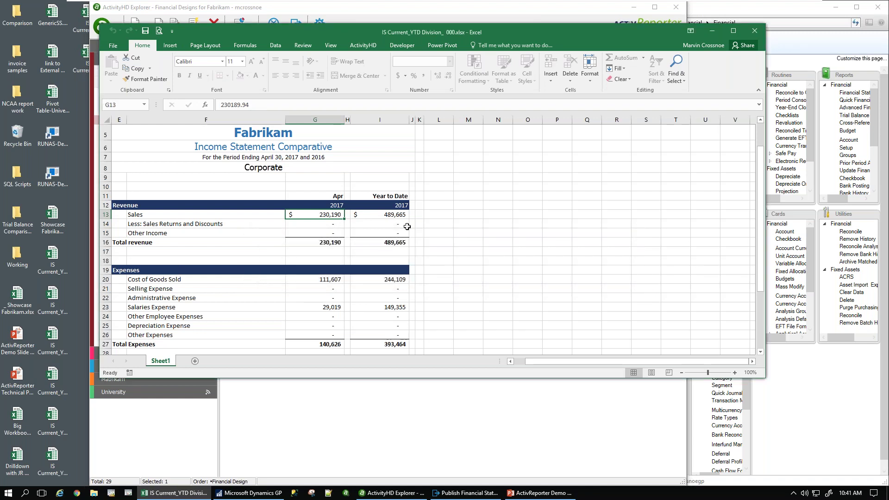
- Connect the published workbook to ActivityHD and drill down into the journal detail behind the April Sales amount in G13
click(357, 48)
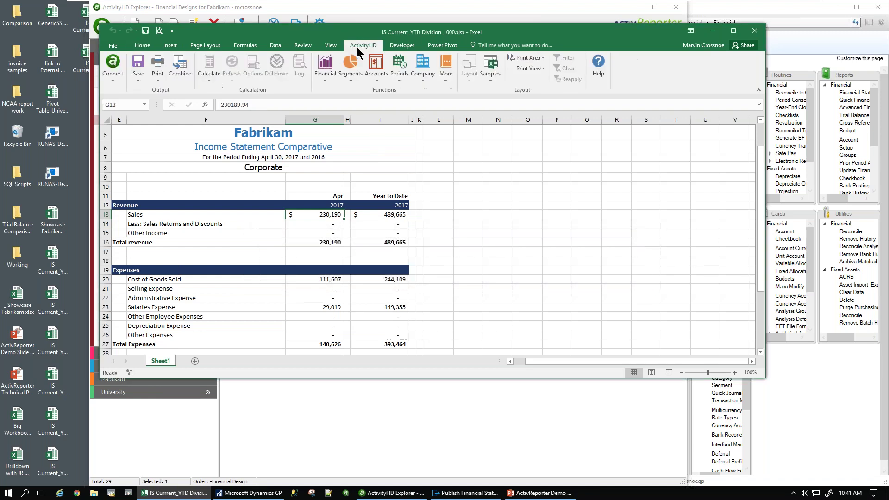
click(117, 80)
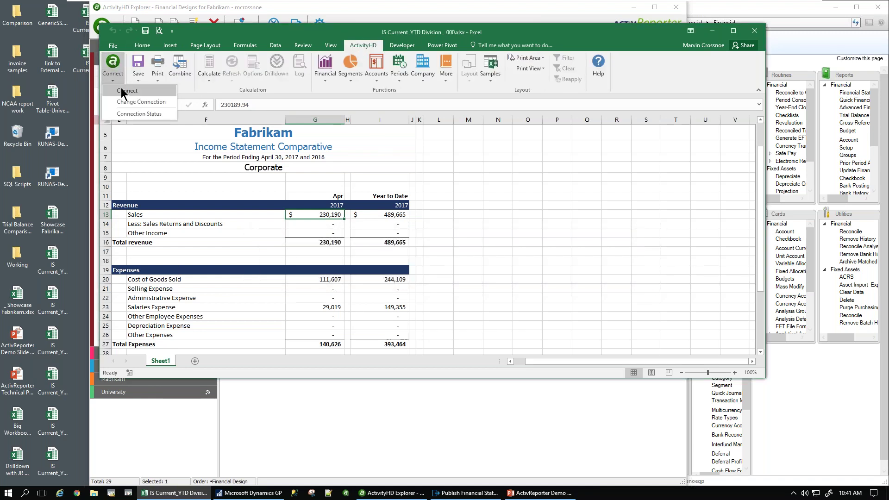
click(124, 91)
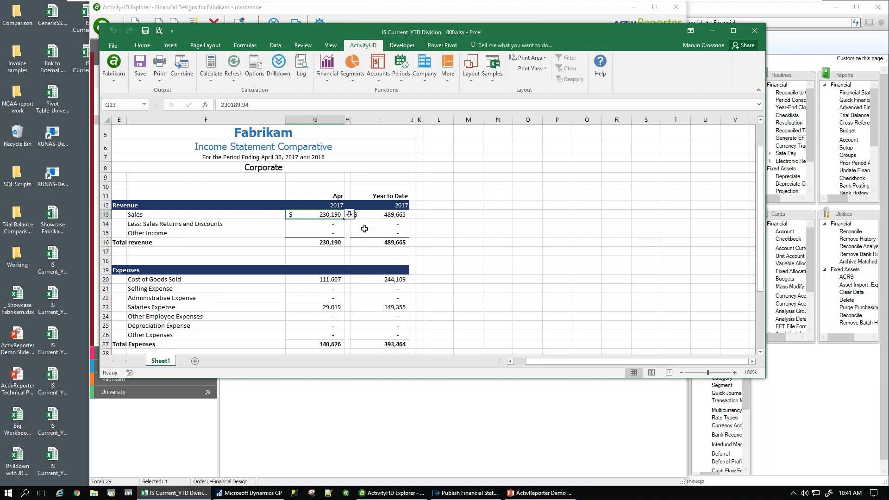
click(349, 214)
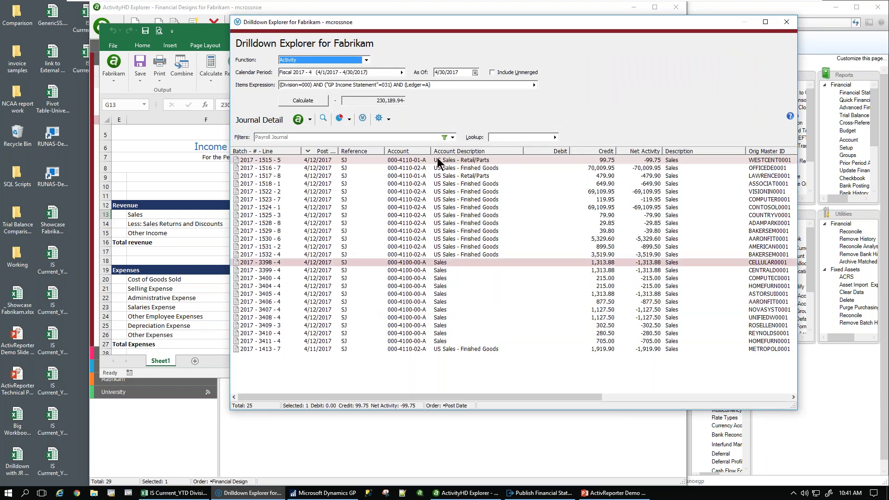
drag(527, 24, 442, 20)
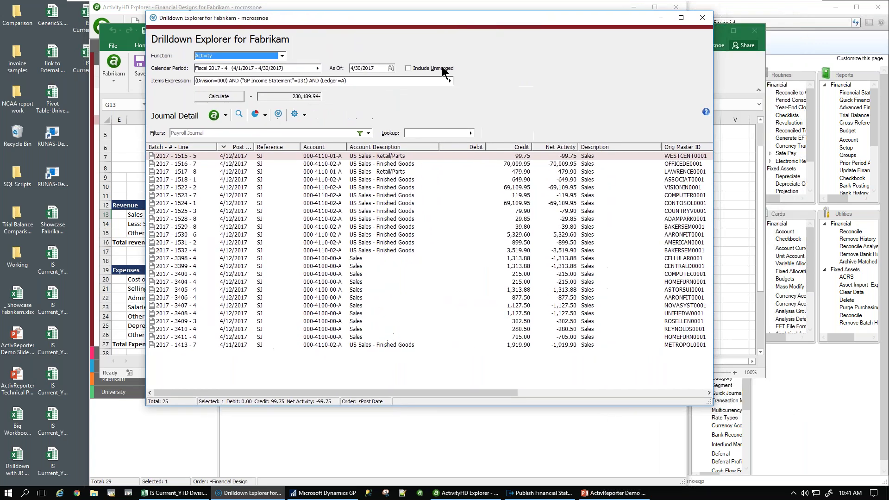
- Open journal line 2017 - 1531 - 2 in Dynamics GP, inspect its source sales transaction, and close that transaction
click(279, 243)
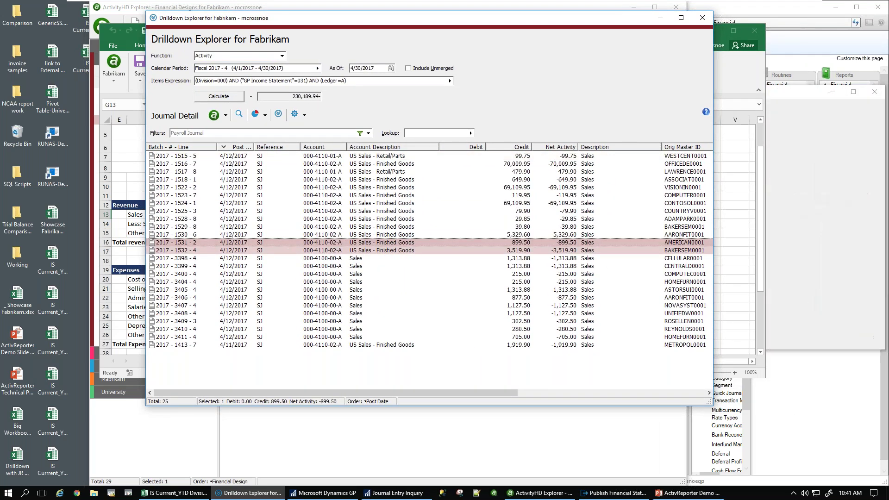
click(801, 88)
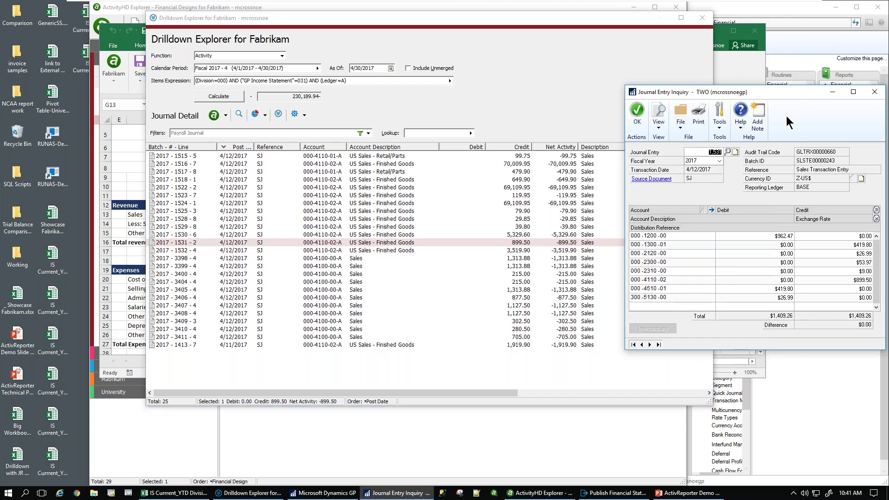
click(648, 179)
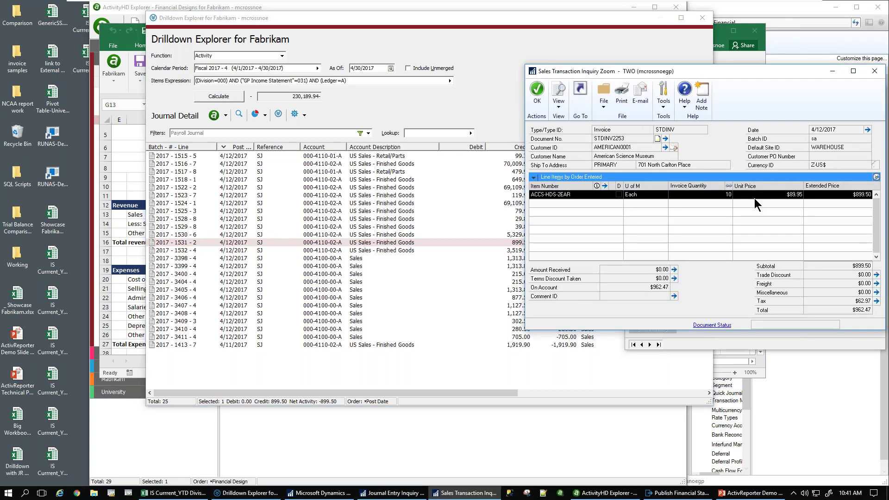
click(874, 71)
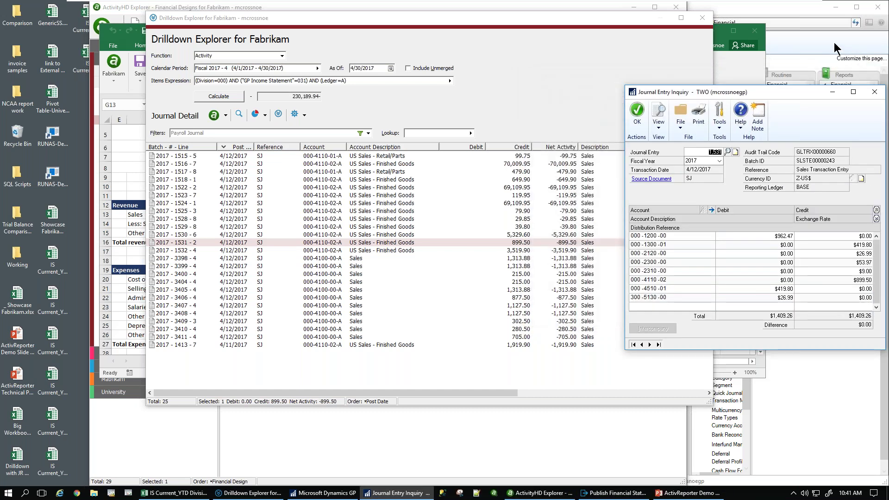
- Close the Dynamics GP journal entry inquiry, then sort the drilldown's journal detail by post date, account and credit and close it
click(873, 92)
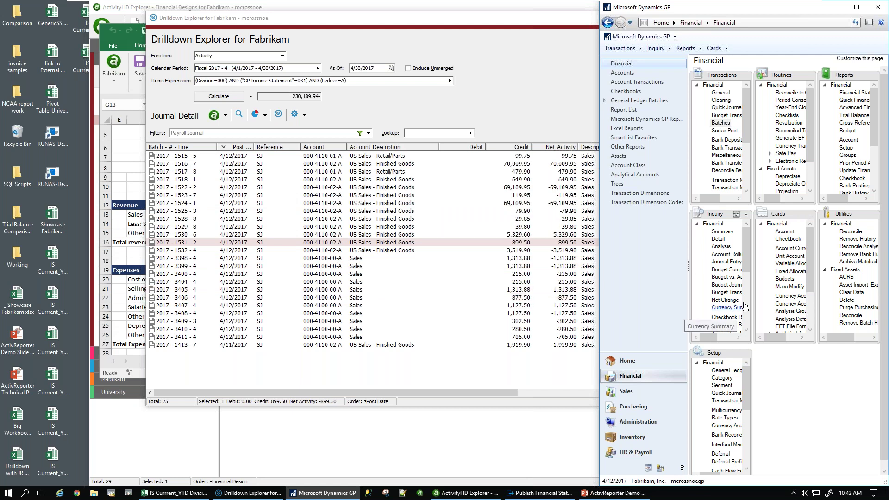
click(370, 16)
click(239, 147)
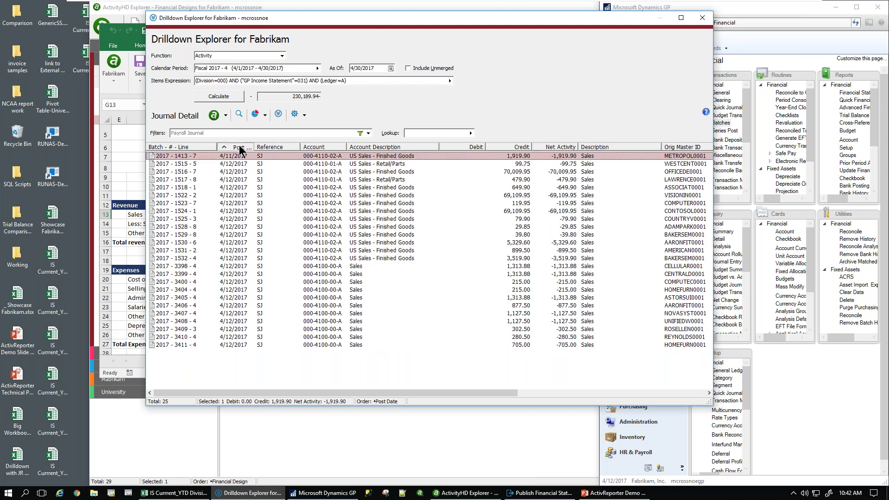
click(319, 146)
click(319, 146)
click(513, 146)
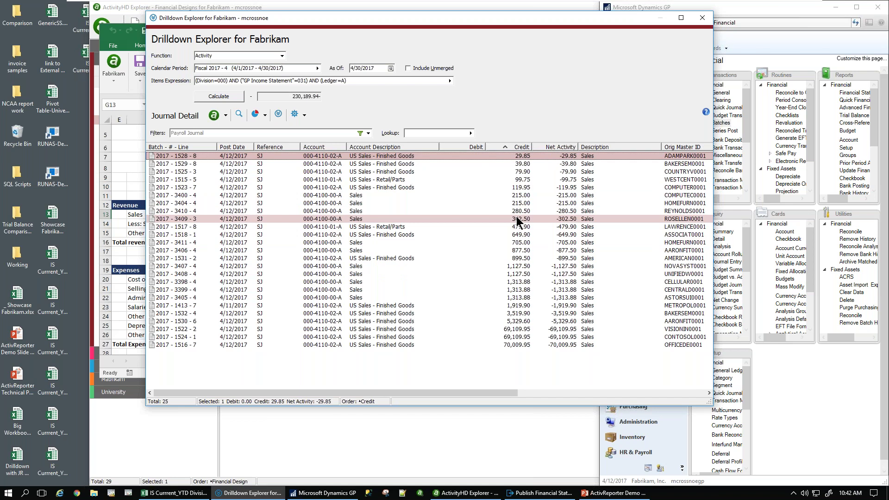
click(702, 20)
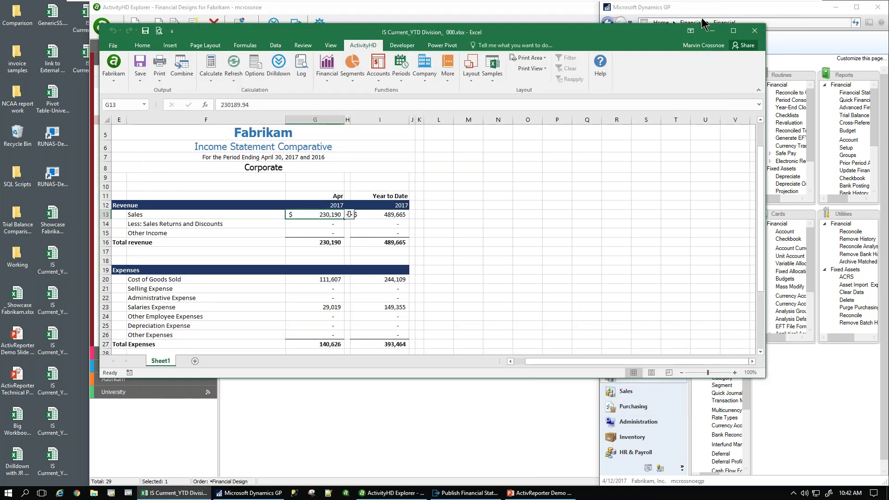
- Close the Division 000 workbook, then review the published Division 400 income statement from the desktop through Net Income and close it
click(754, 31)
click(55, 421)
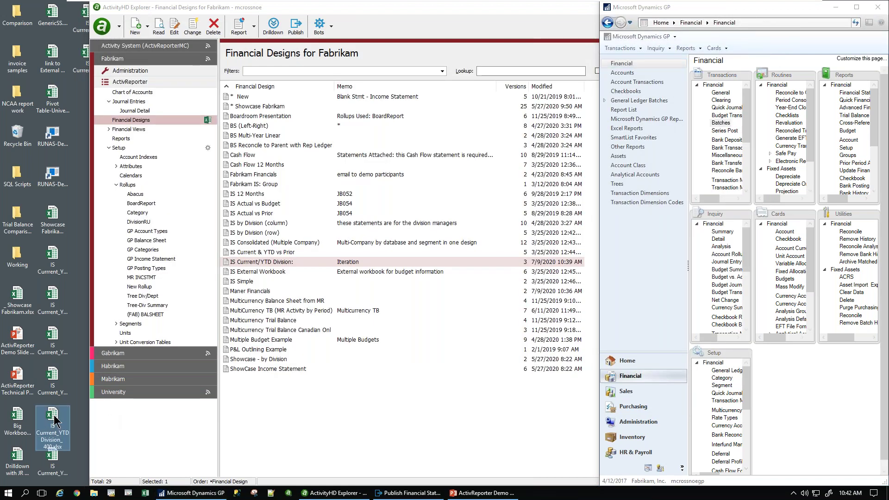
double_click(55, 421)
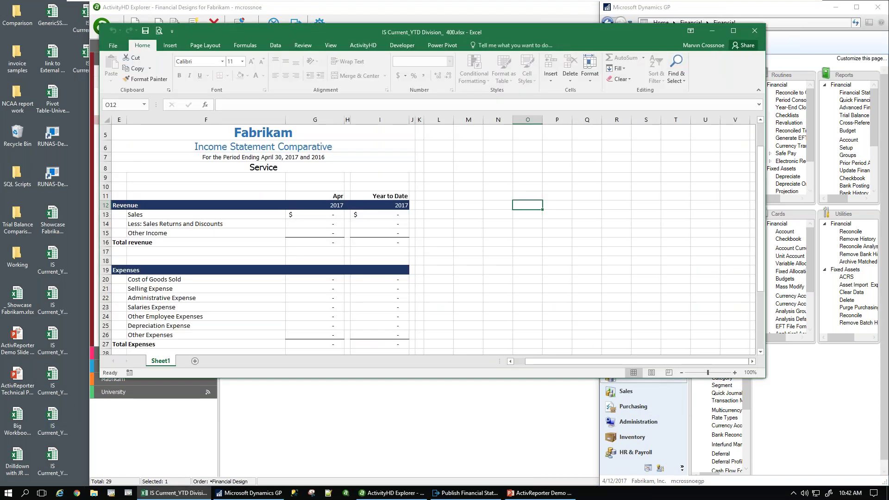
scroll(512, 266, down, 4)
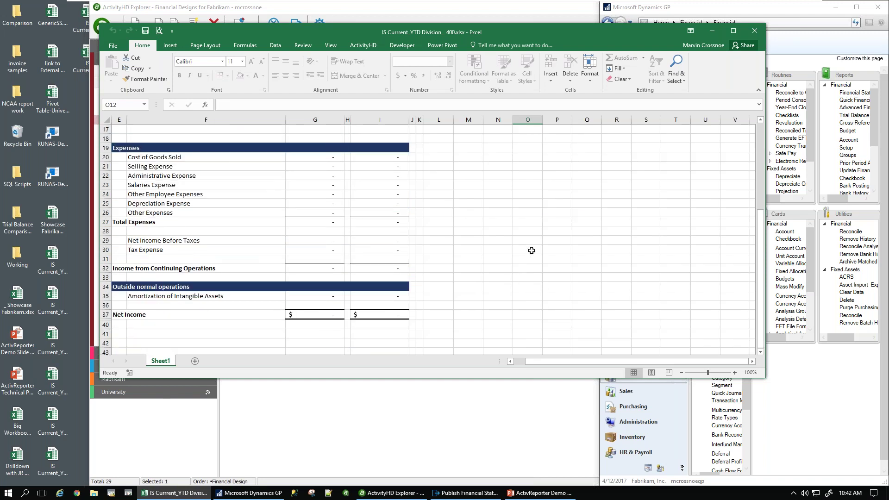
click(755, 30)
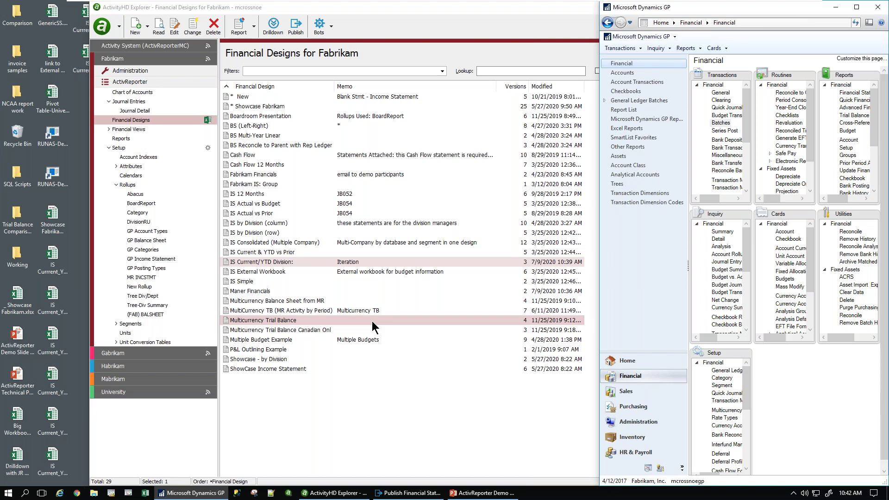
- Collapse the rollups, expand Fabrikam's financial views in ActivityHD Explorer and open the Trial Balance view
double_click(122, 186)
double_click(108, 130)
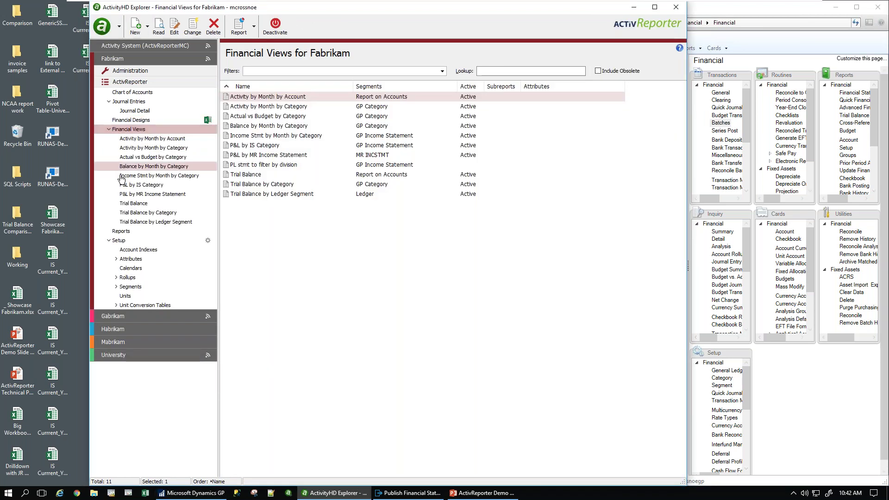
click(125, 206)
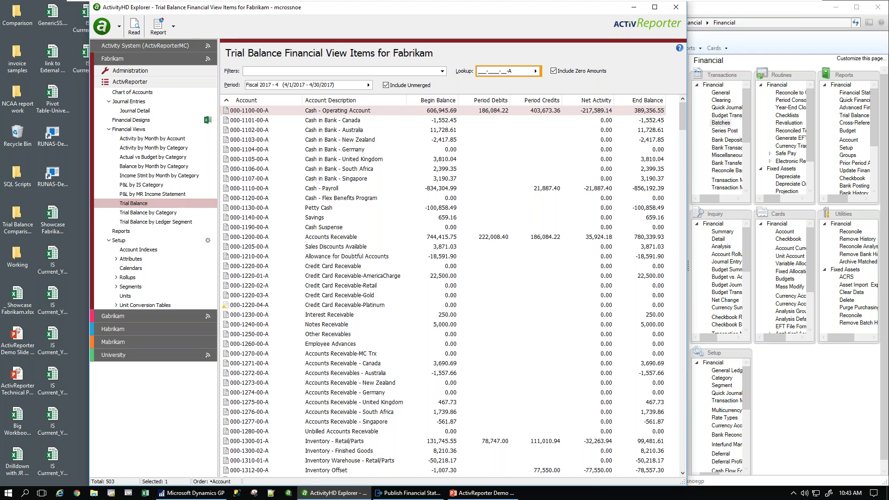
- Look at the Trial Balance Report window in Dynamics GP, close it and return to the ActivityHD trial balance
click(850, 118)
click(850, 118)
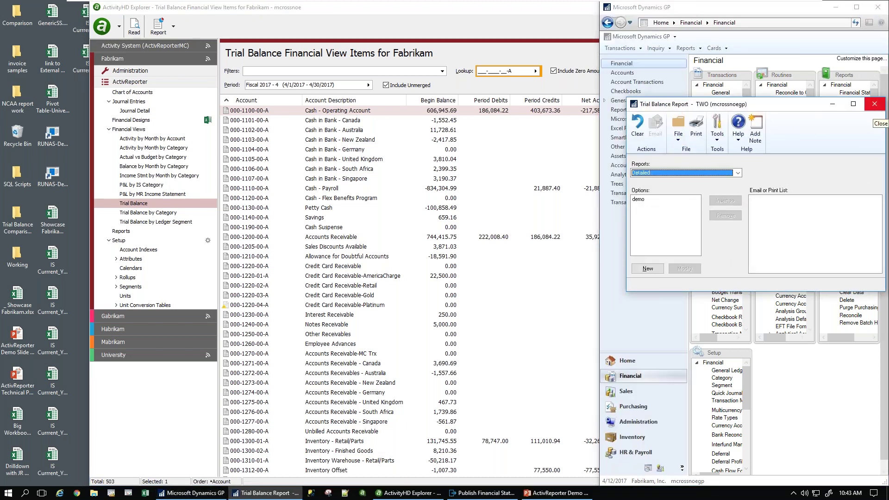
click(874, 104)
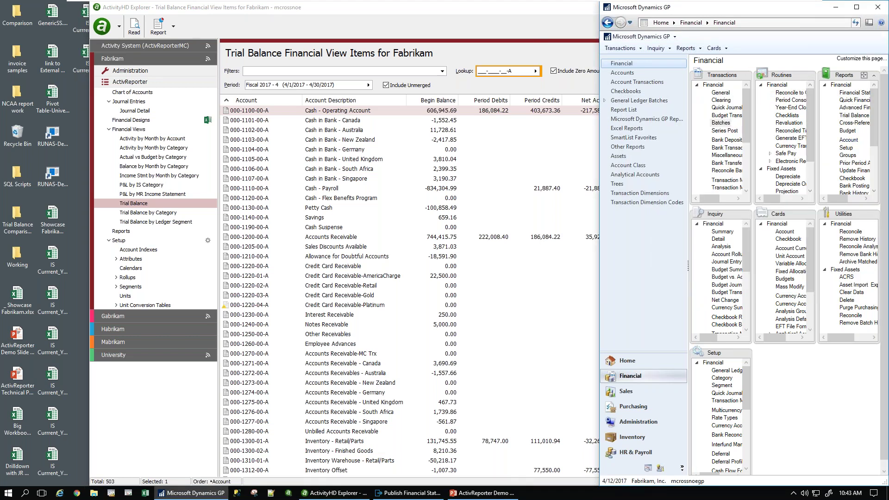
click(465, 13)
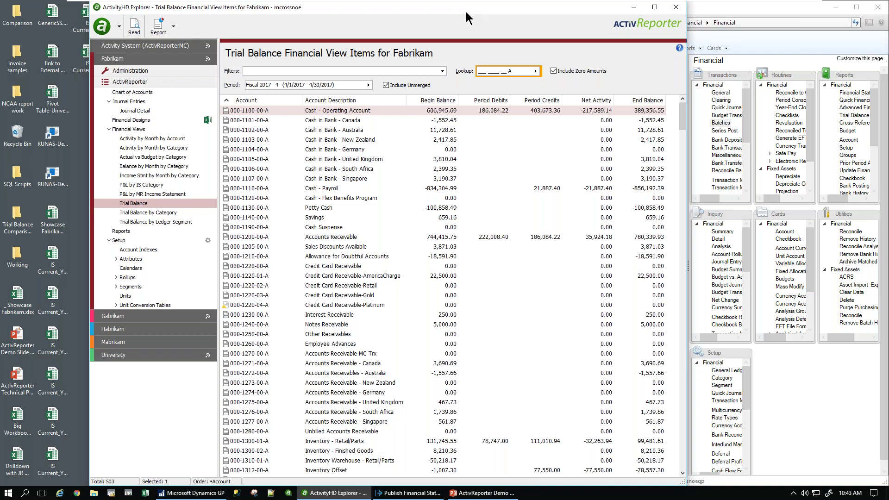
- Set the Trial Balance view's calendar period to fiscal year 2015, period 6
click(368, 85)
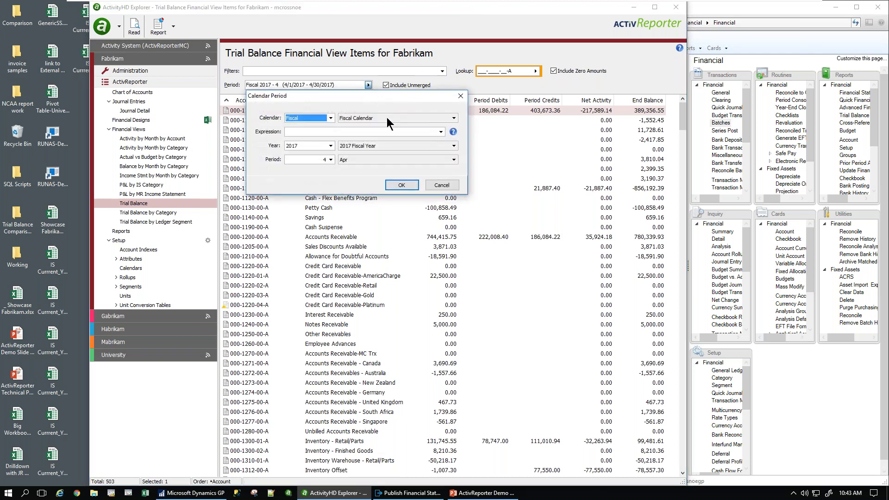
click(331, 145)
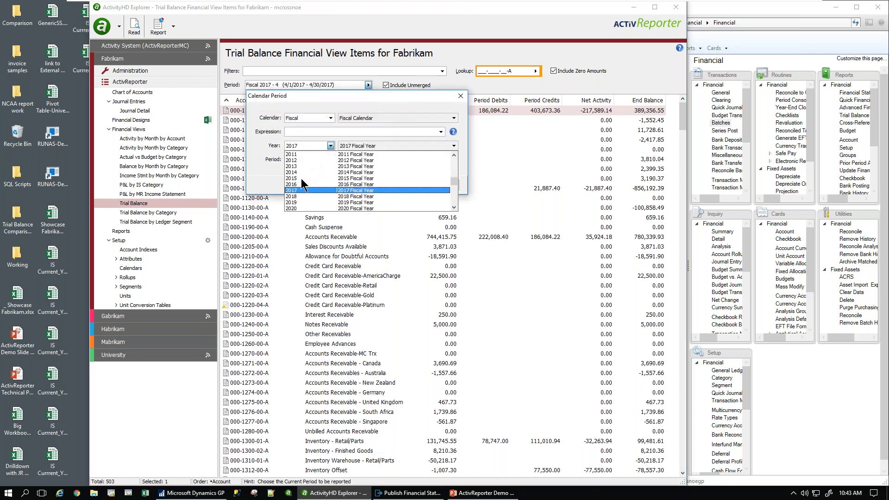
click(300, 179)
click(331, 159)
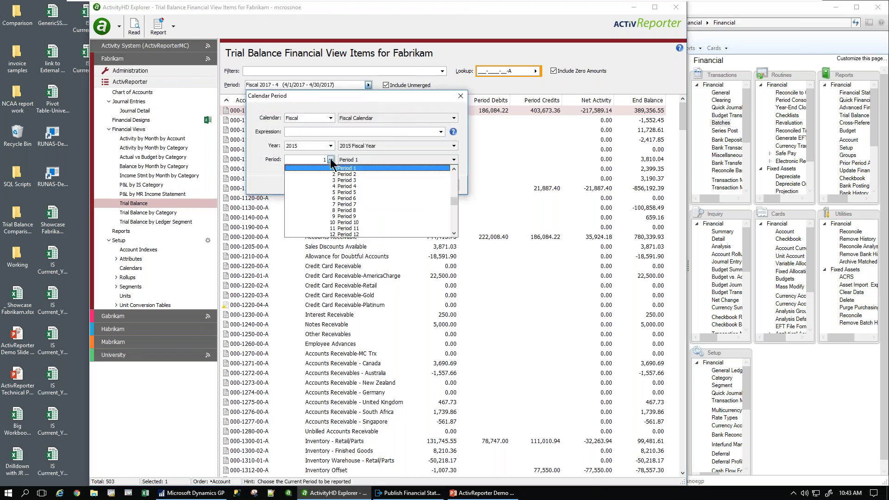
click(341, 198)
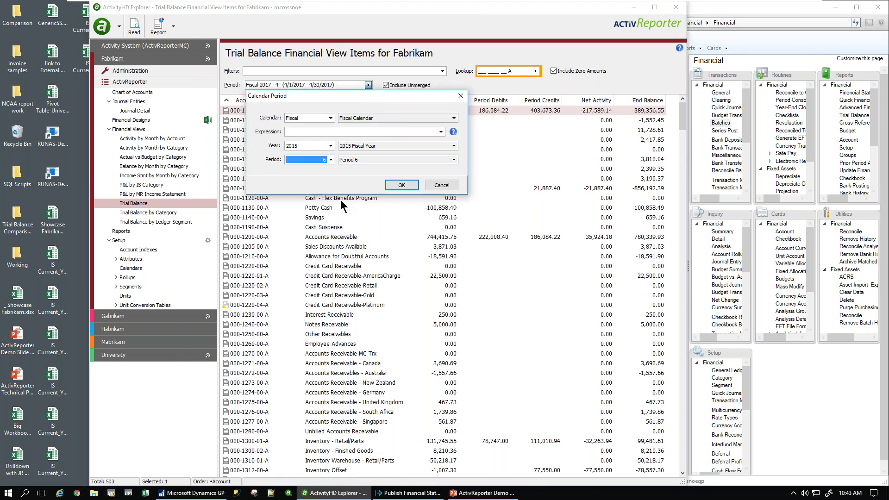
click(397, 185)
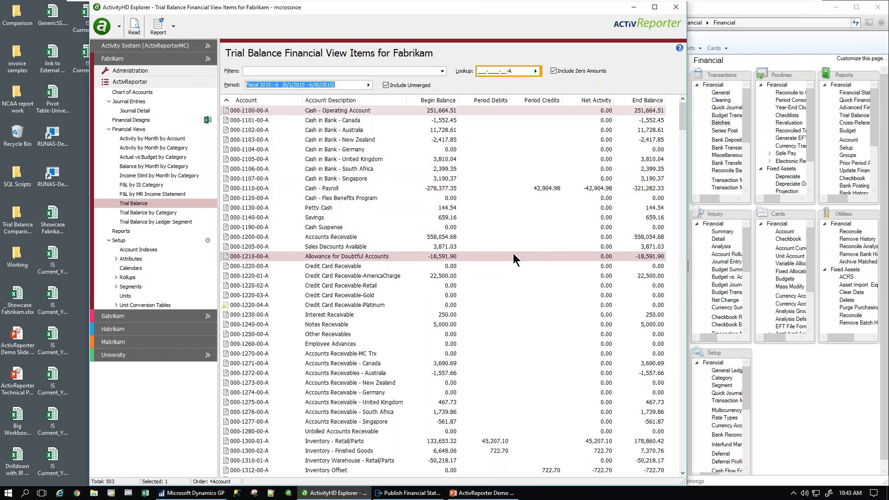
- Drill into the period debits of account 000-1300-01-A, inspect journal line 2015 - 823 - 43 in Dynamics GP, and close both windows
click(486, 441)
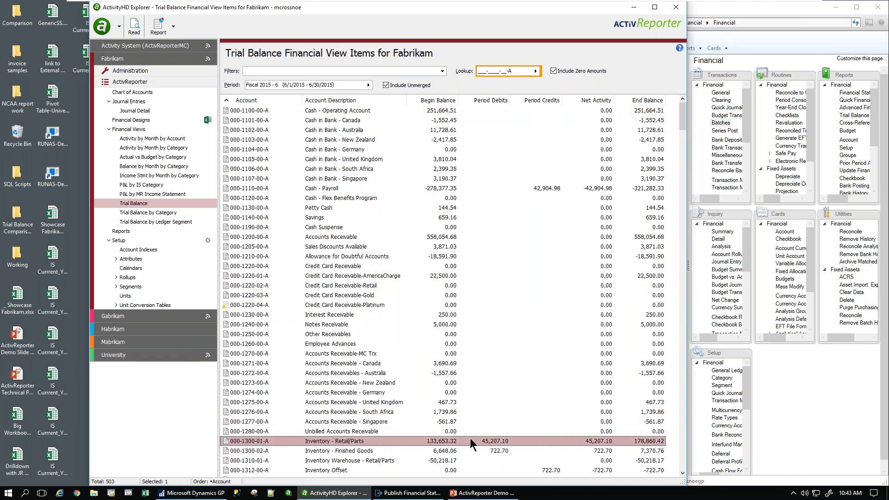
double_click(470, 437)
click(77, 130)
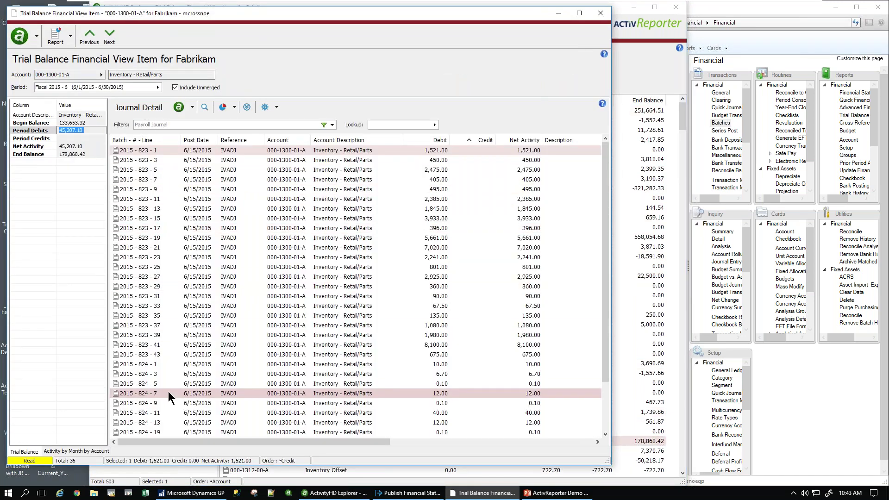
click(234, 355)
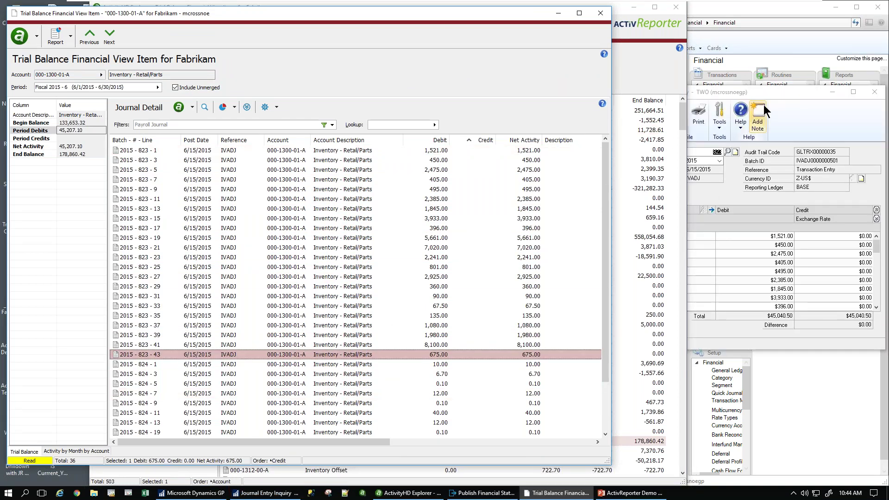
click(874, 92)
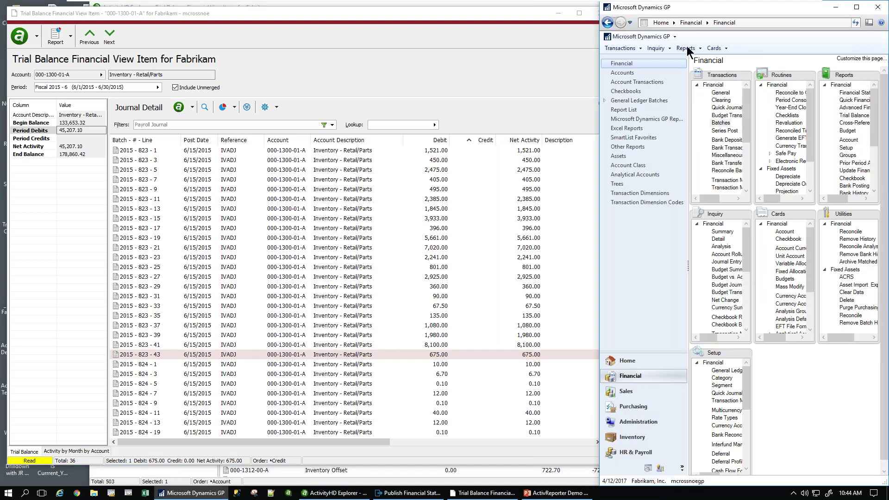
click(508, 25)
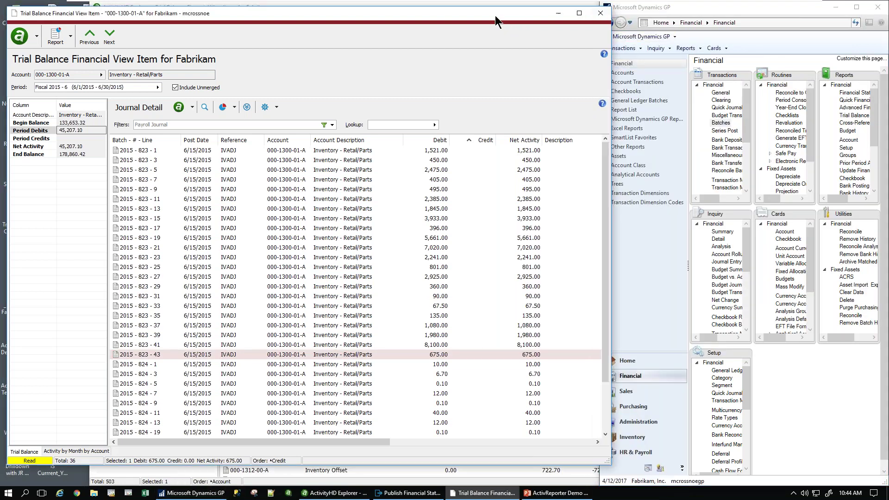
click(600, 15)
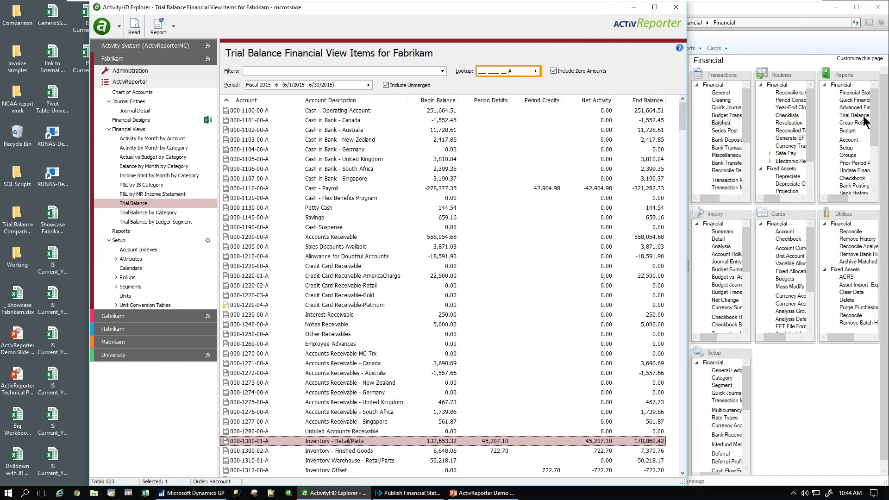
- Set the Trial Balance view's calendar period to fiscal year 2017, period 4 (Apr)
click(368, 85)
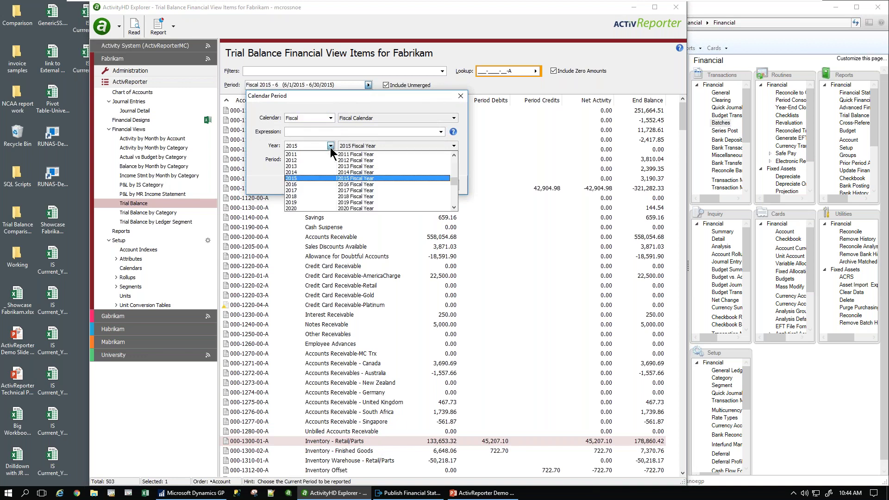
click(304, 189)
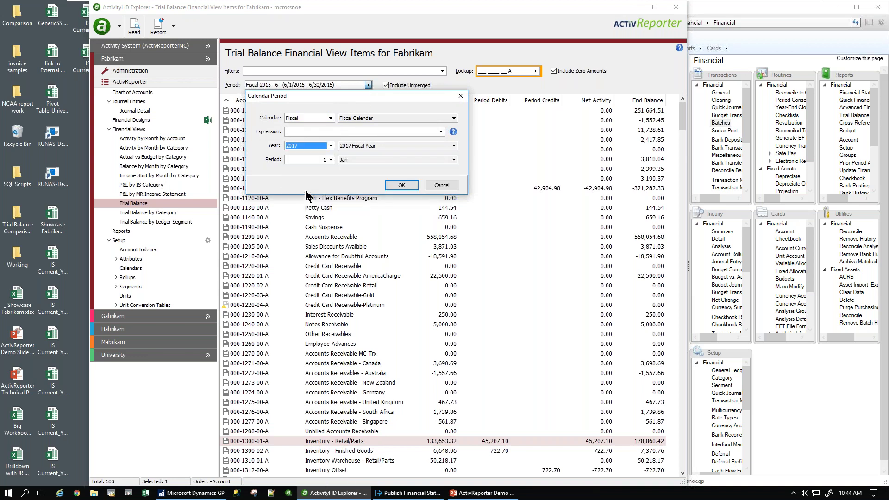
click(331, 160)
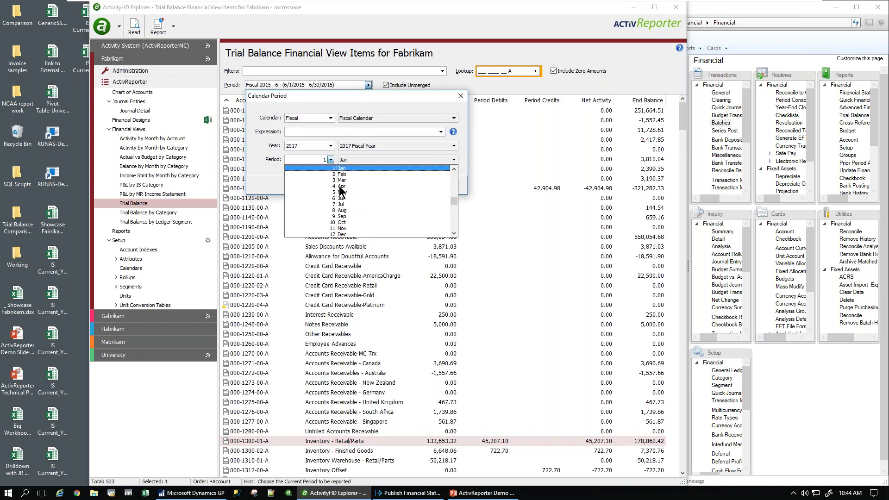
click(342, 186)
click(401, 185)
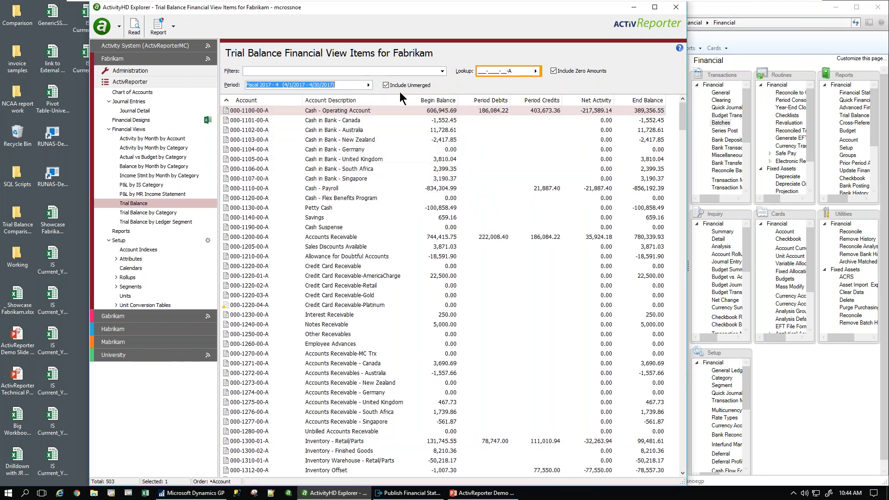
- Start a general transaction entry in Dynamics GP and add a new single-use batch with the ID ABC for it
click(721, 94)
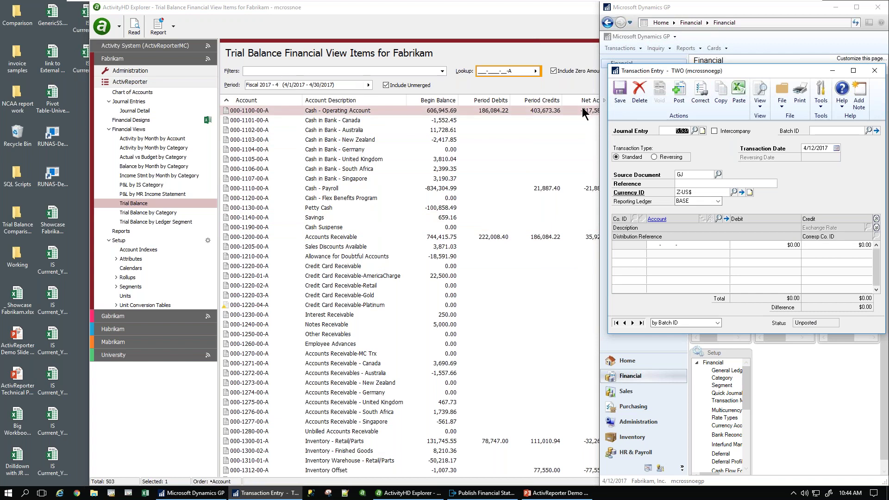
key(Tab)
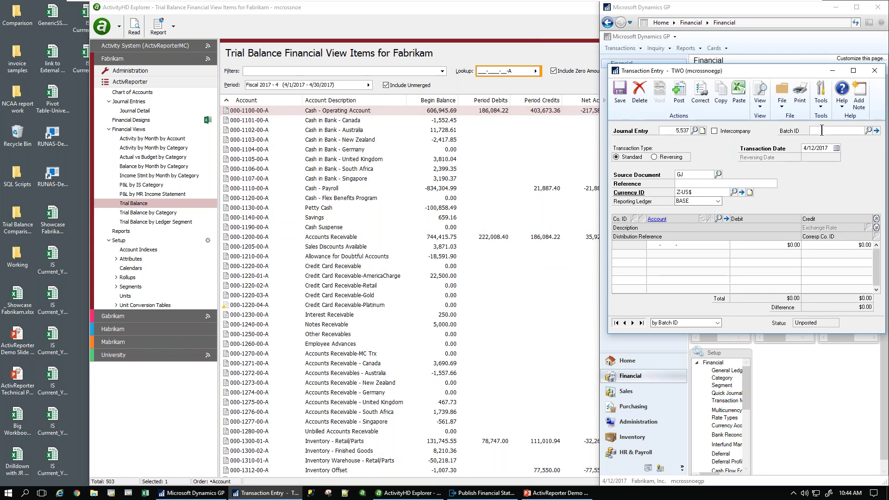
text(AB)
key(Tab)
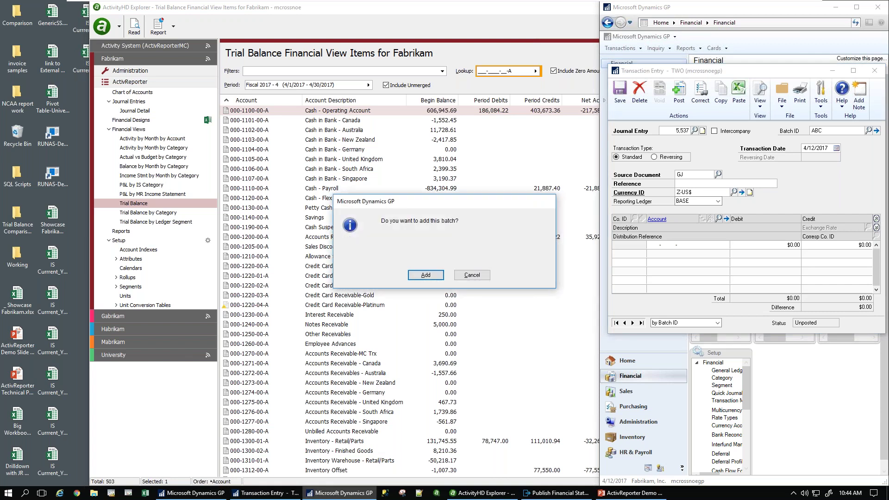
click(423, 275)
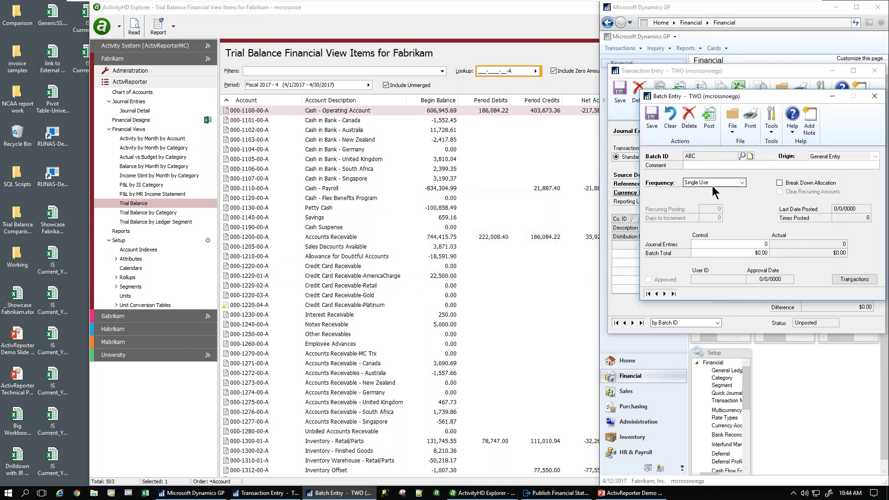
click(651, 123)
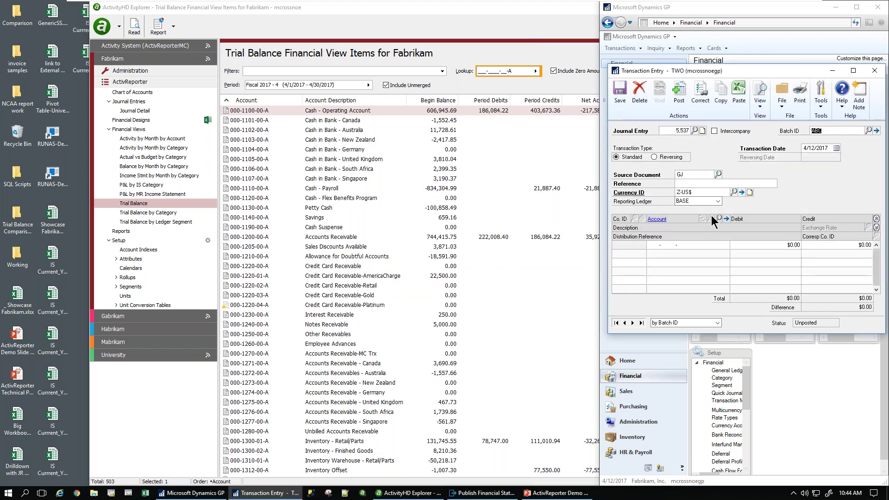
- Enter S as the journal entry's reference and play the macro FivePostings NM.mac in the transaction entry
click(685, 184)
text(S)
click(821, 95)
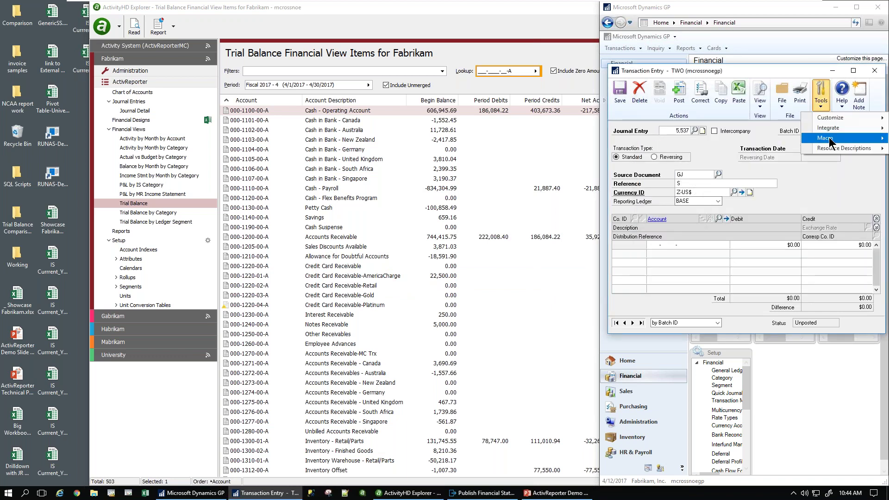
mouse_move(828, 137)
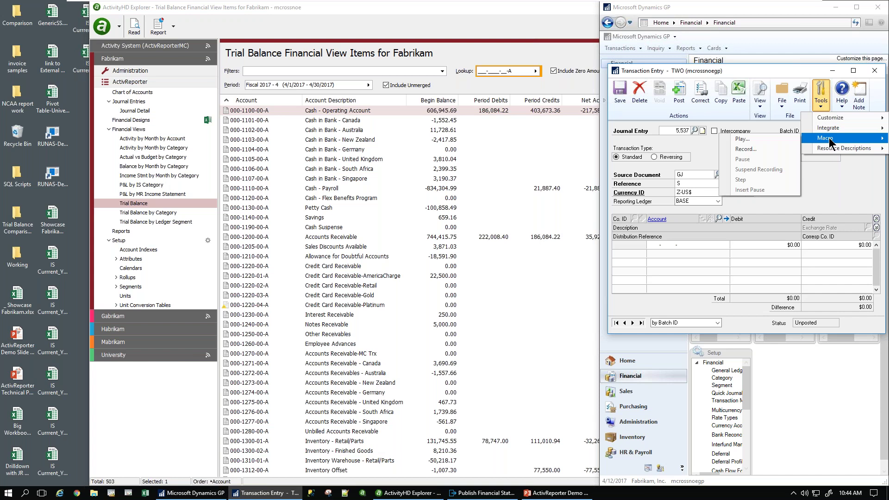
click(742, 139)
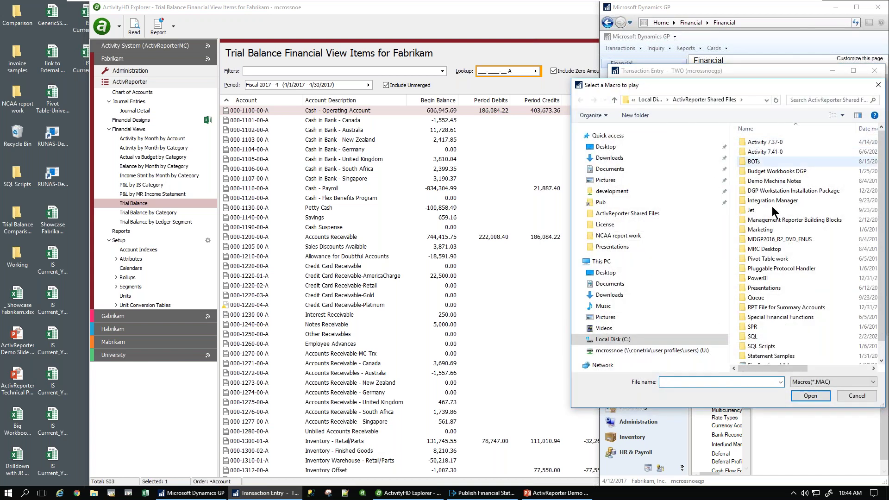
drag(881, 250, 881, 264)
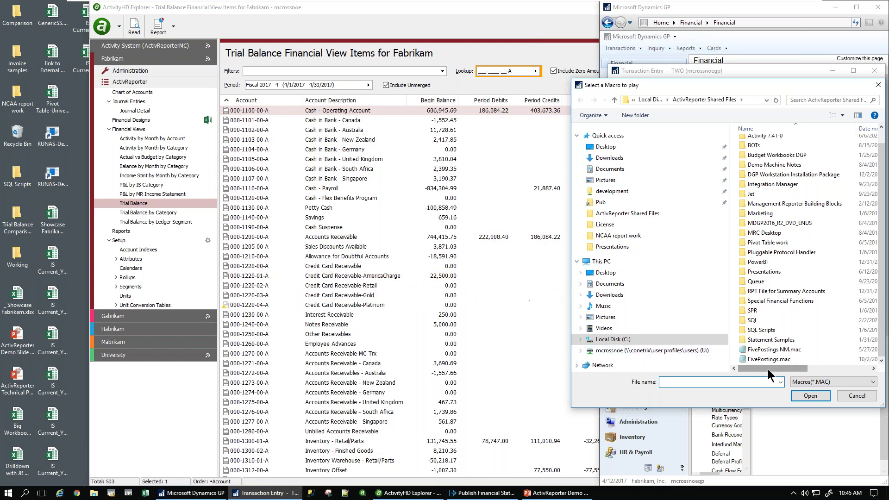
double_click(769, 349)
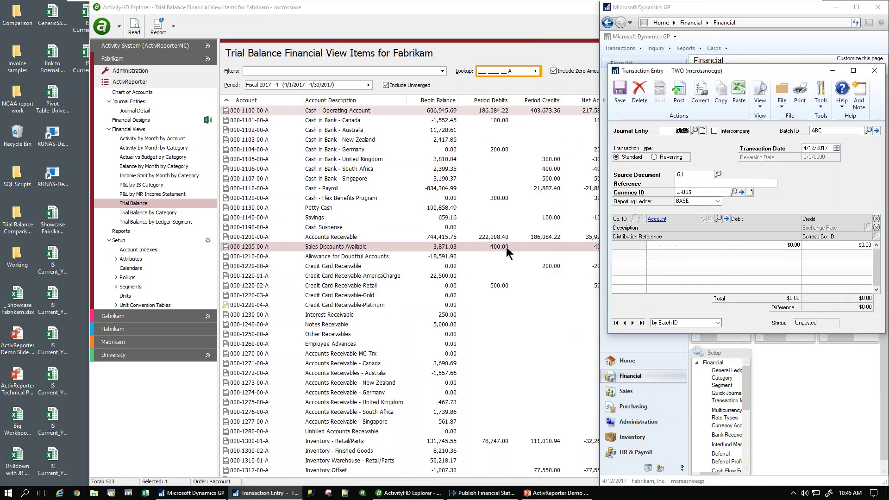
- Close the transaction entry and toggle unmerged entries off and back on in Fabrikam's Trial Balance view in ActivityHD Explorer
click(872, 72)
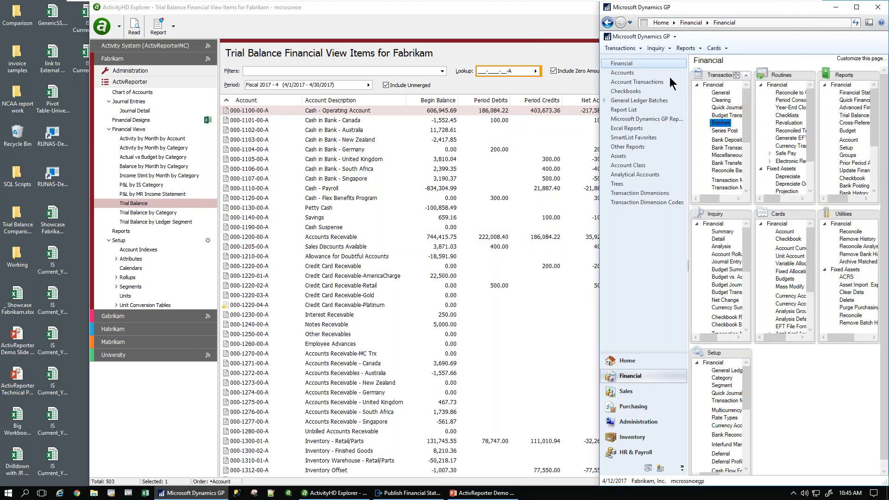
click(385, 84)
click(385, 84)
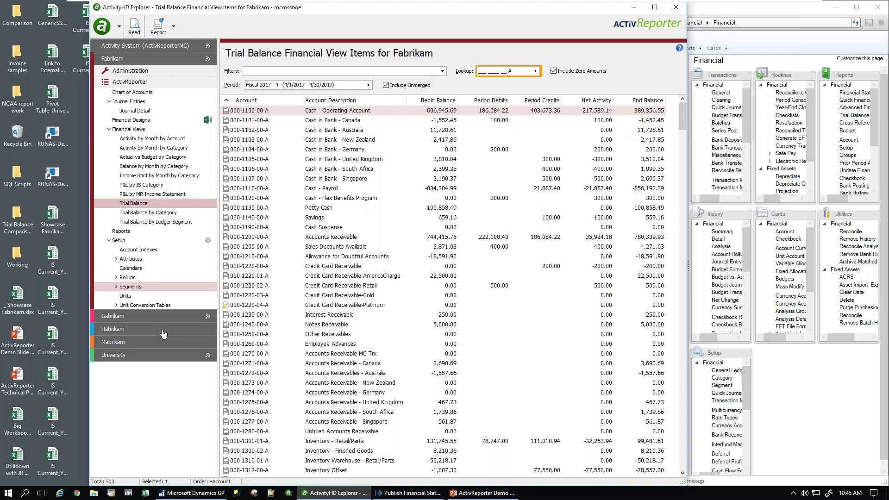
- Open the Trial Balance financial view of the University company in ActivReporter
click(120, 357)
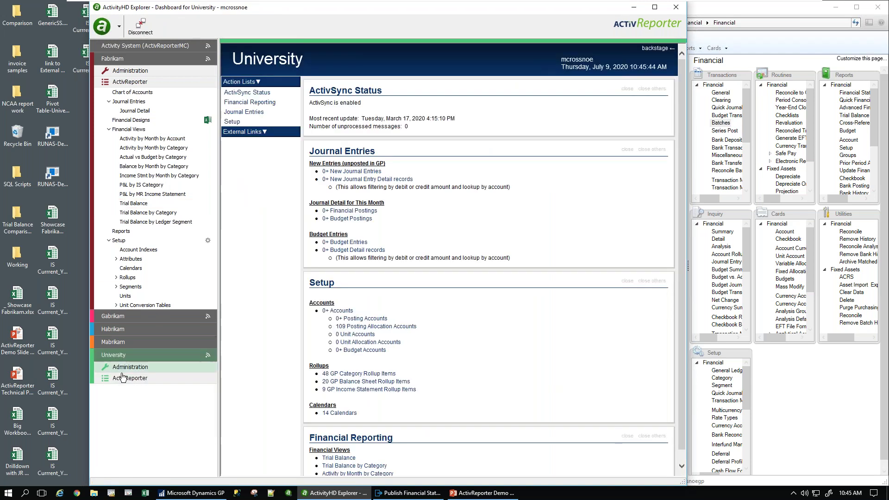
click(124, 380)
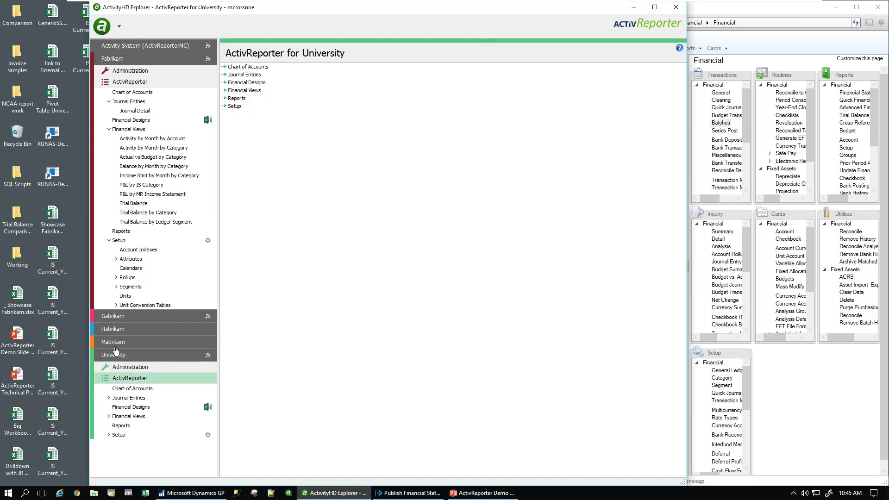
click(108, 416)
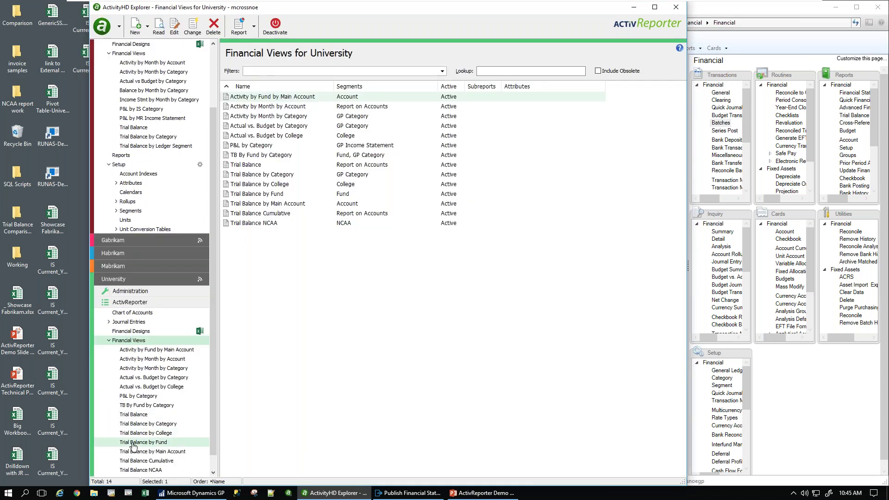
click(129, 414)
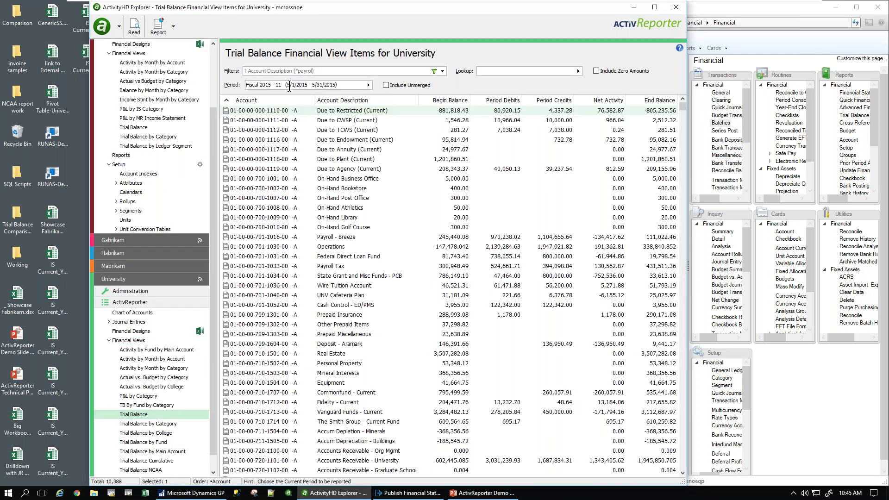
- Set the University Trial Balance view's calendar period to fiscal year 2017, period 6 (December)
click(368, 85)
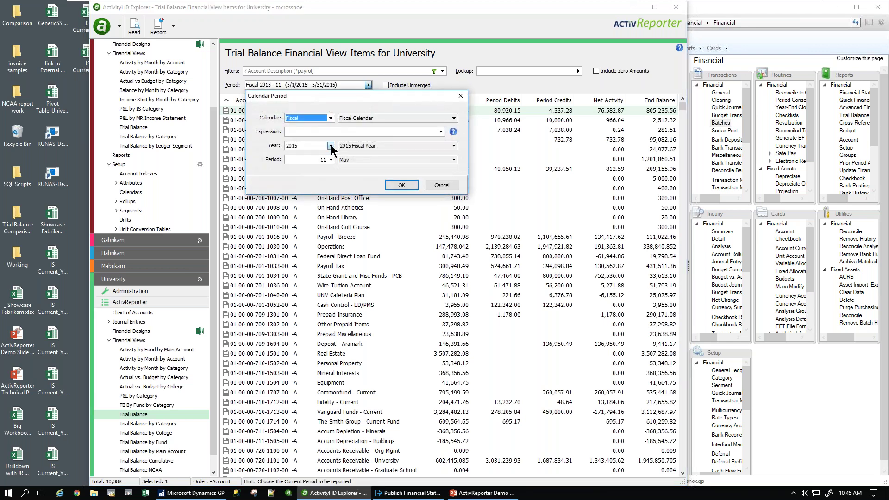
click(330, 146)
click(302, 190)
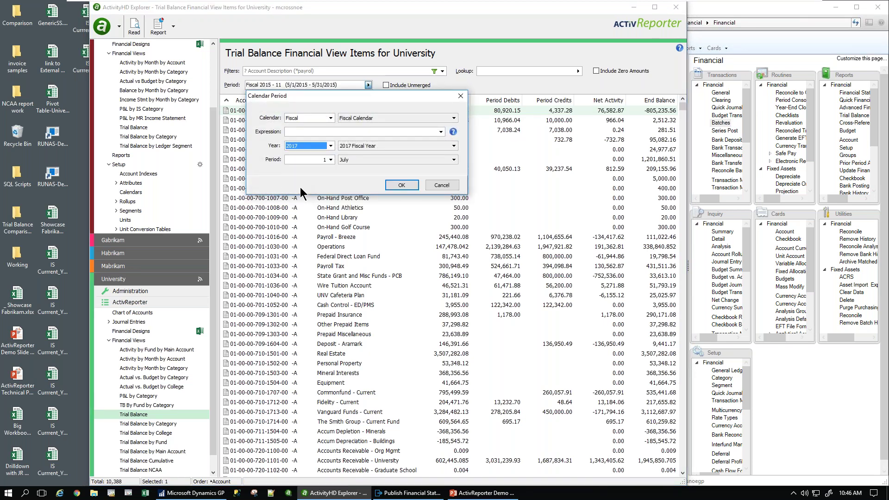
click(331, 159)
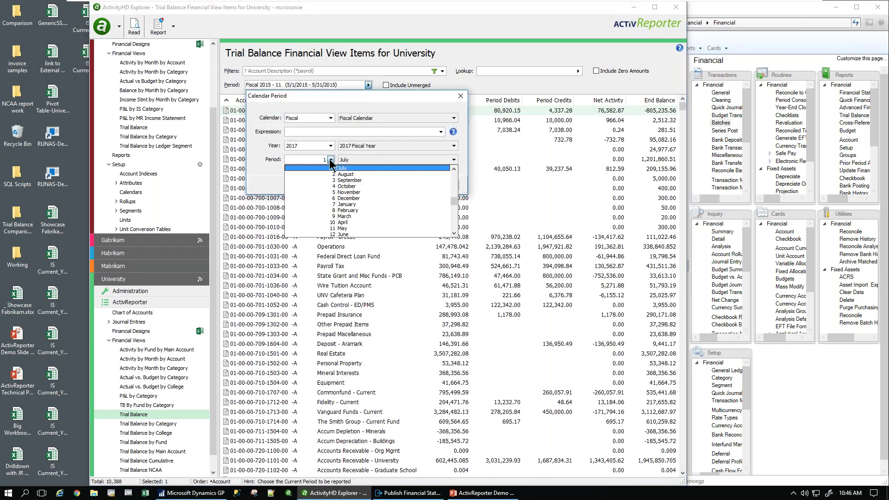
click(346, 198)
click(401, 184)
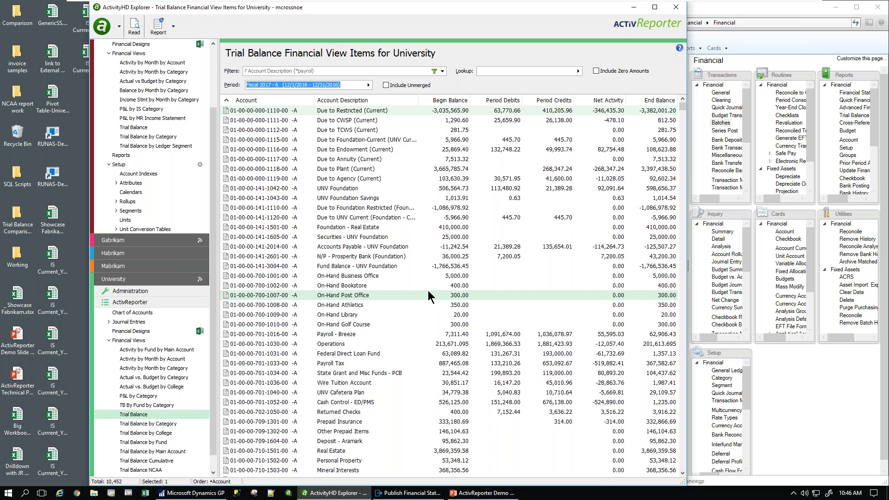
- Drill into the period debits of the Payroll - Breeze account and select journal line 2017 - 918072 - 2
click(378, 337)
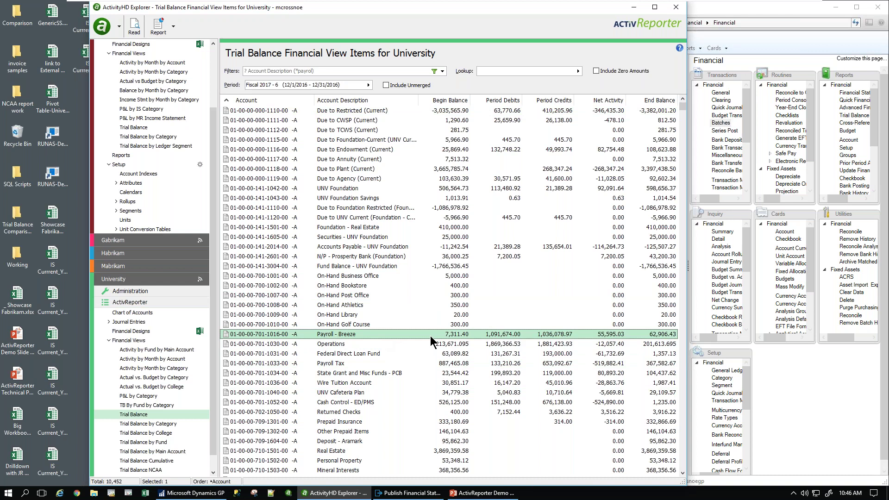
double_click(477, 335)
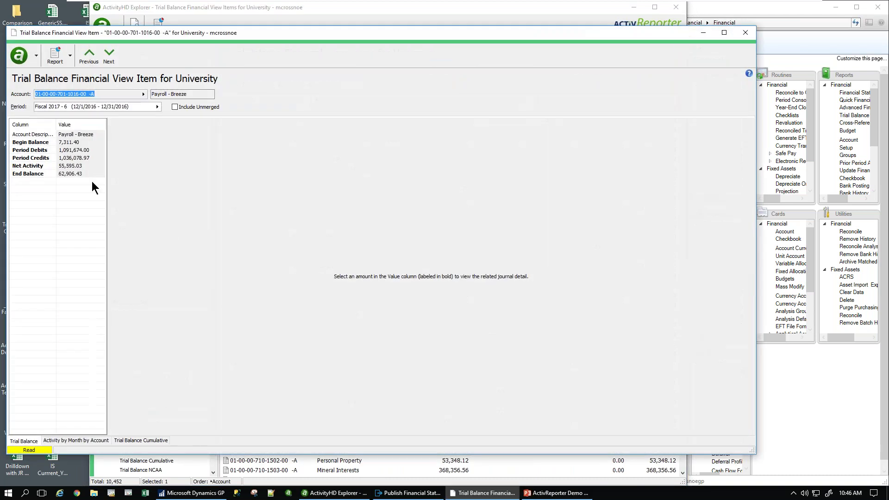
click(75, 150)
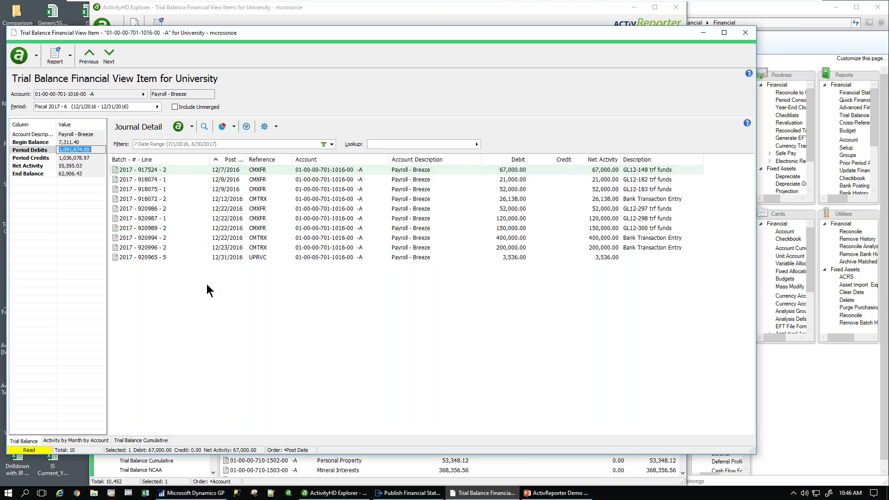
click(198, 201)
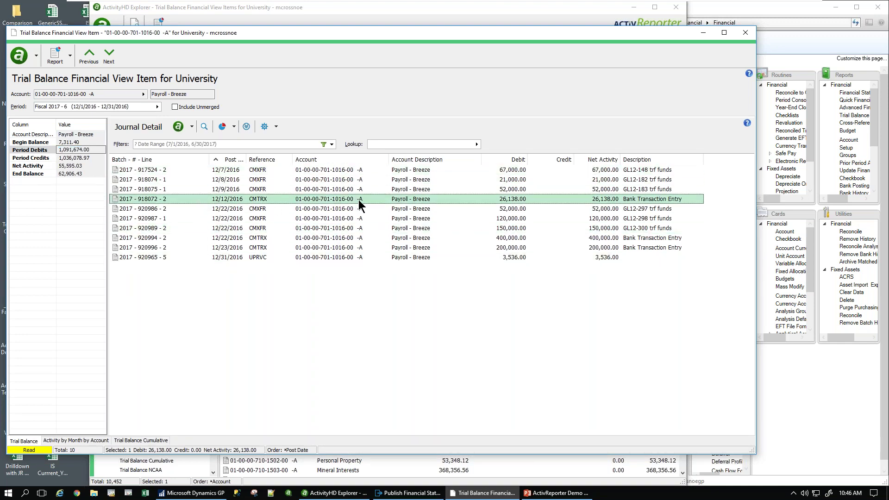
click(828, 429)
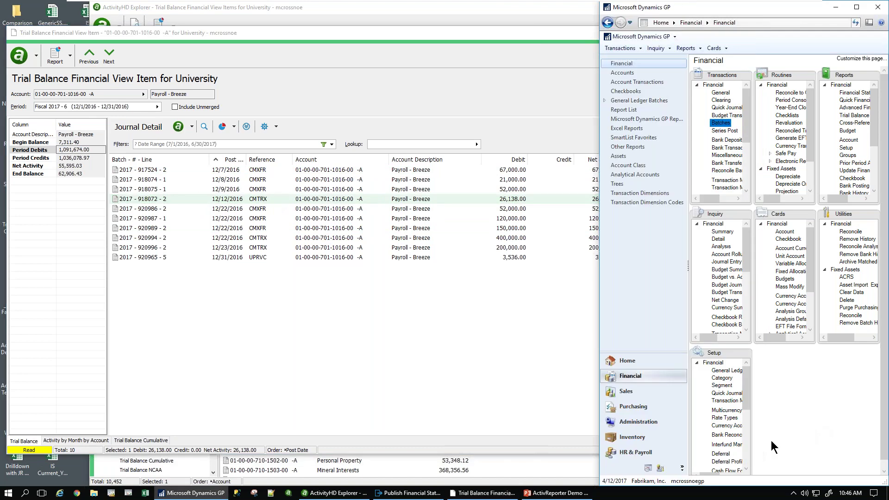
click(649, 481)
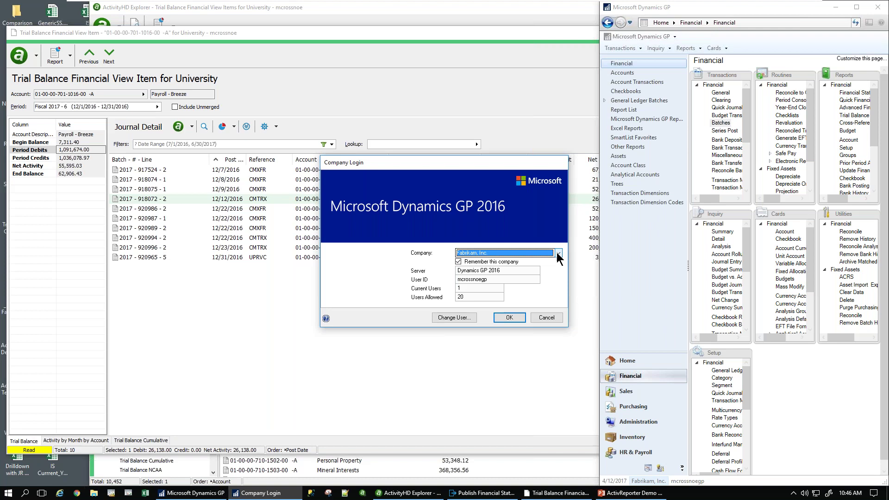
click(542, 318)
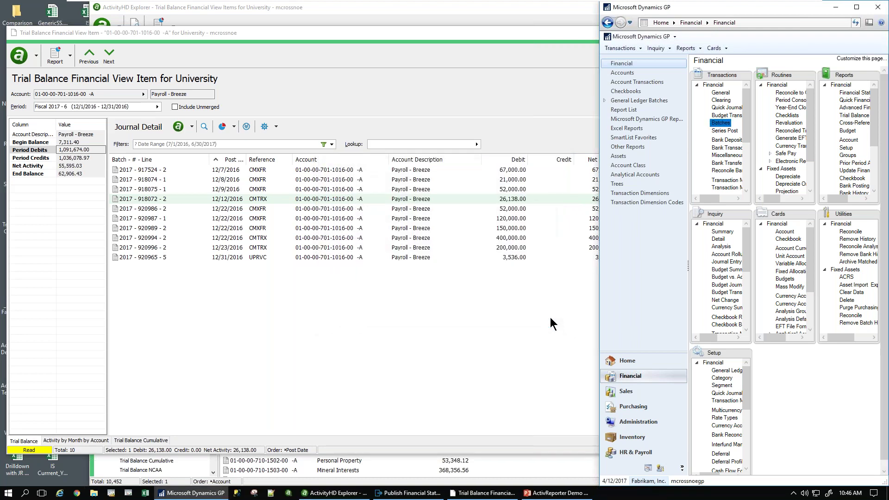
- Close the Payroll - Breeze drilldown window and display the University company's financial designs
click(306, 318)
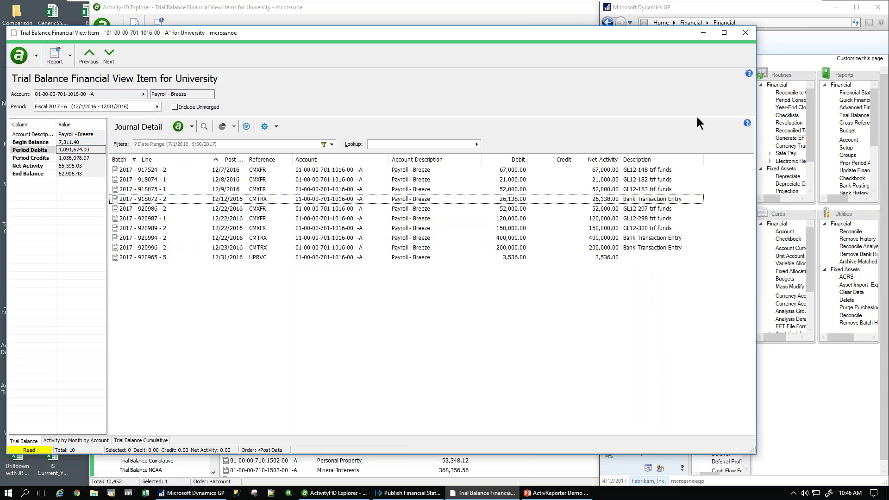
click(745, 32)
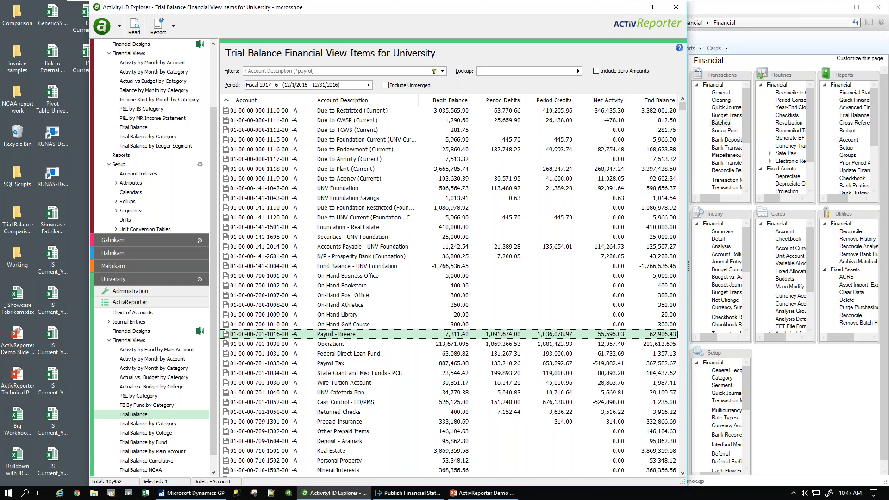
click(729, 187)
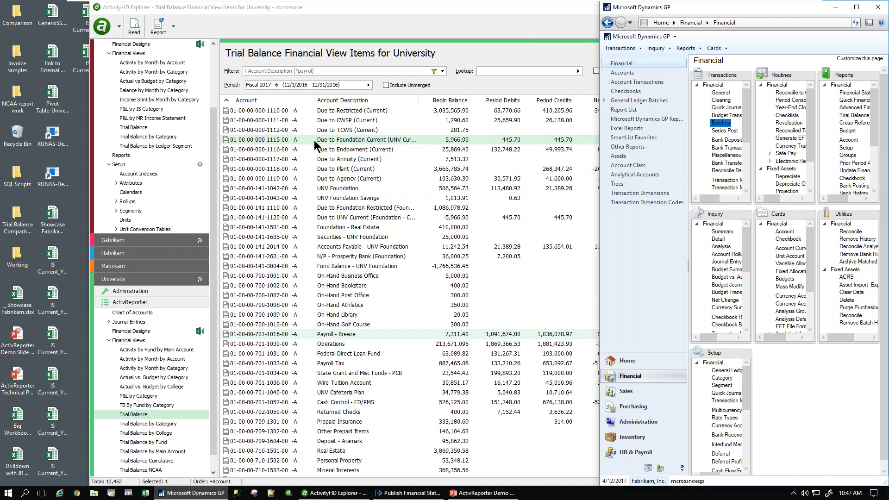
click(131, 331)
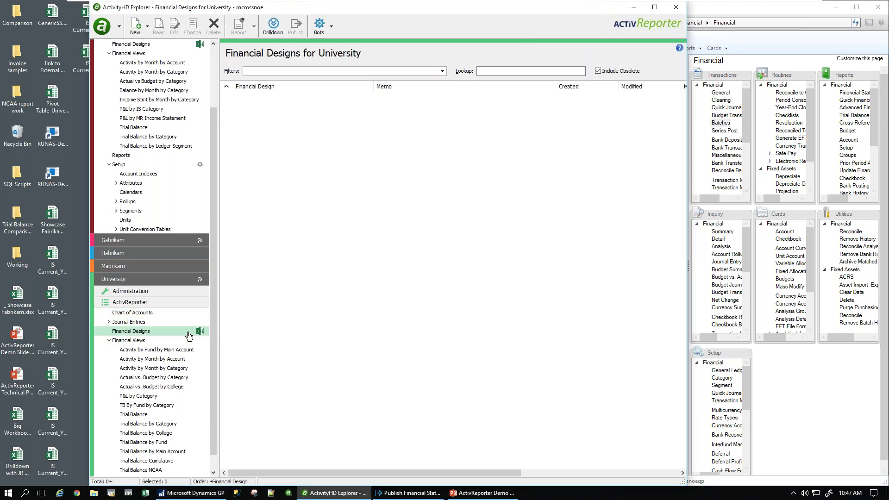
scroll(215, 133, up, 3)
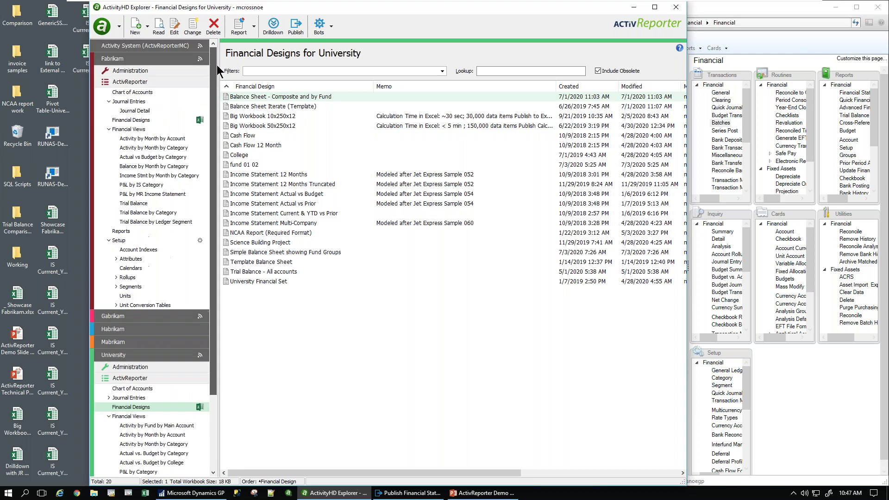
- Open the Maner Financials design from Fabrikam's financial designs and load its workbook for editing in Excel
click(137, 120)
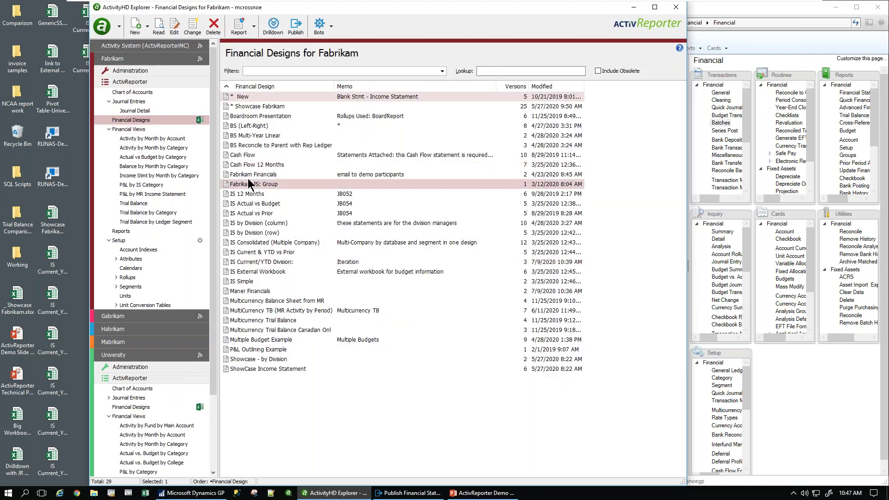
click(238, 292)
double_click(238, 292)
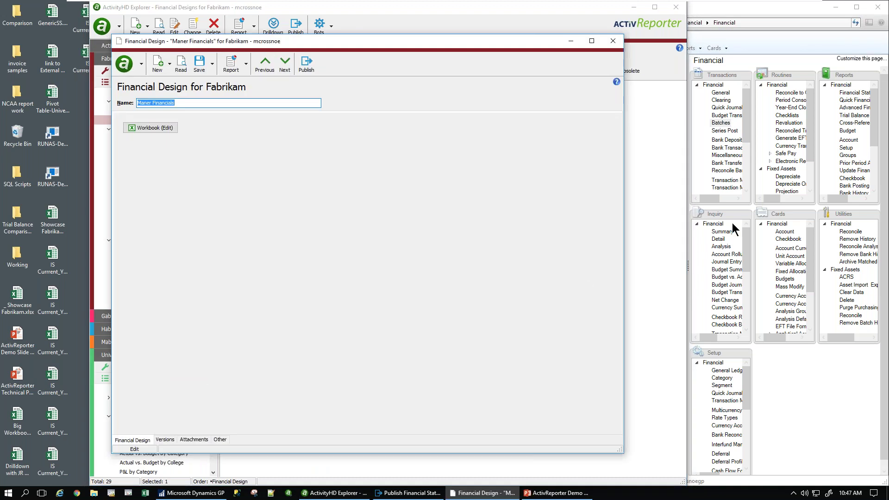
click(156, 130)
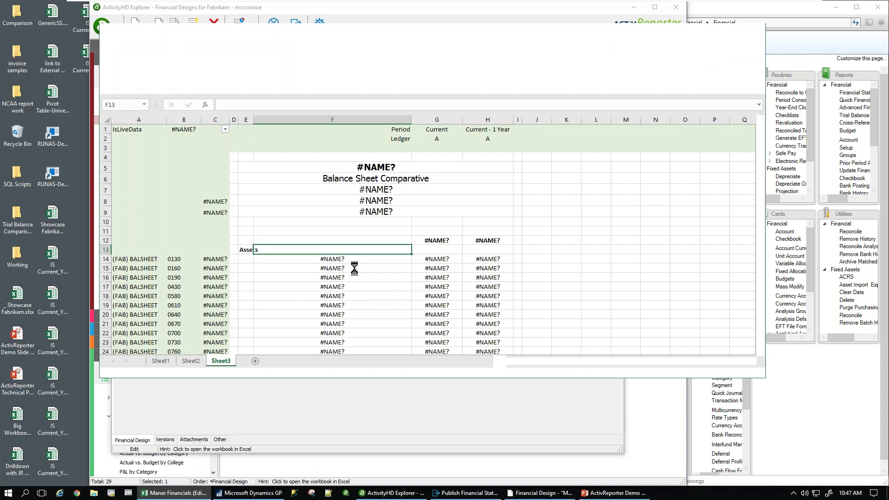
click(366, 360)
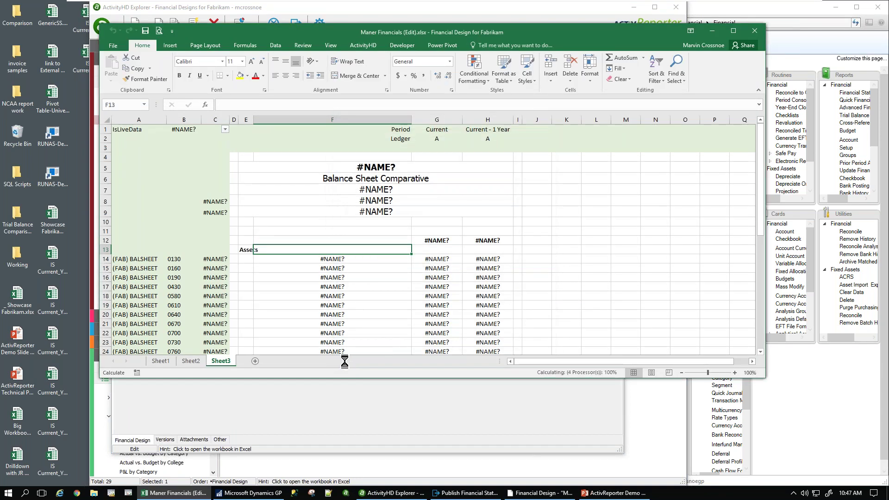
- Drill down on the Cash - Operating Account balance in cell H5 of Sheet1 and close the Drilldown Explorer
click(169, 360)
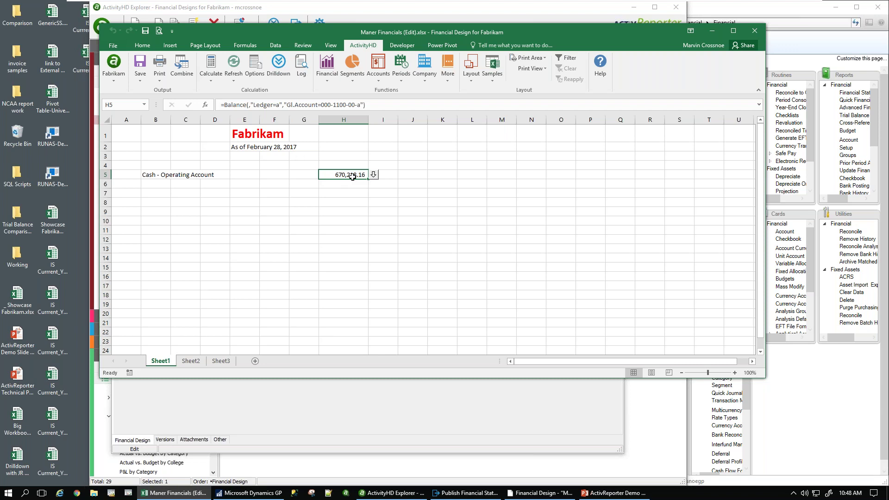
click(373, 174)
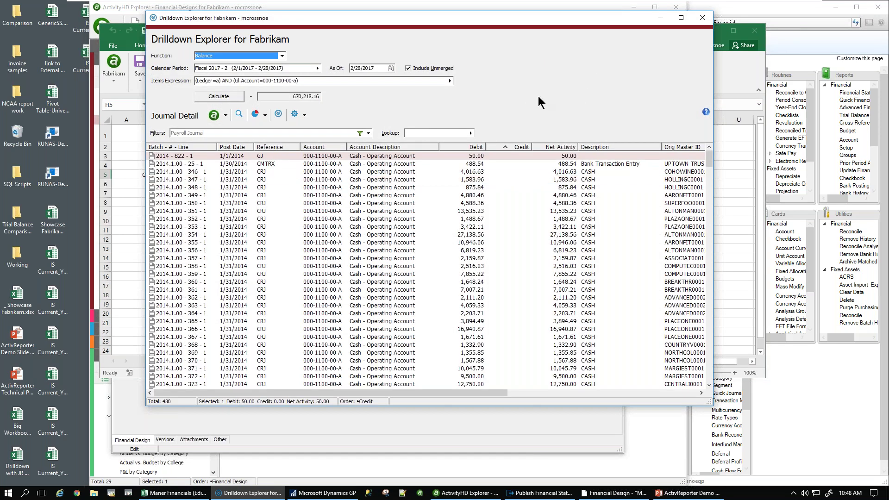
click(702, 18)
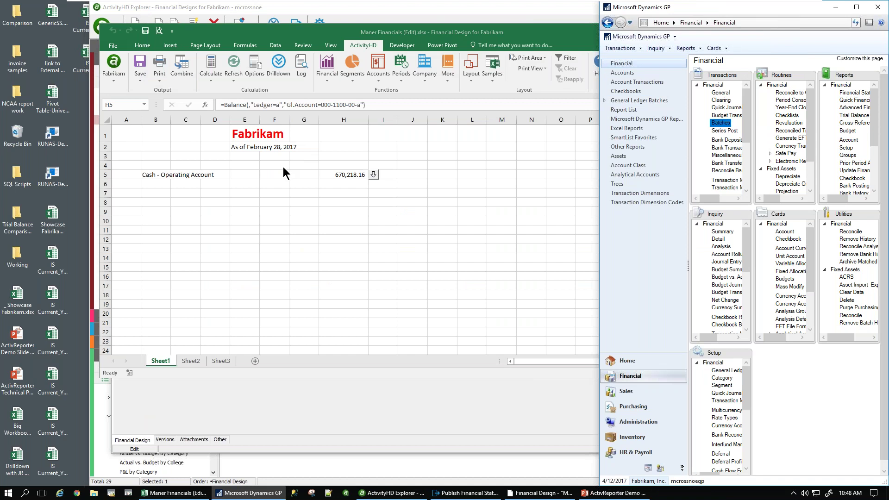
- Start a new general journal transaction in Microsoft Dynamics GP with batch ID ABC and reference 3
click(721, 93)
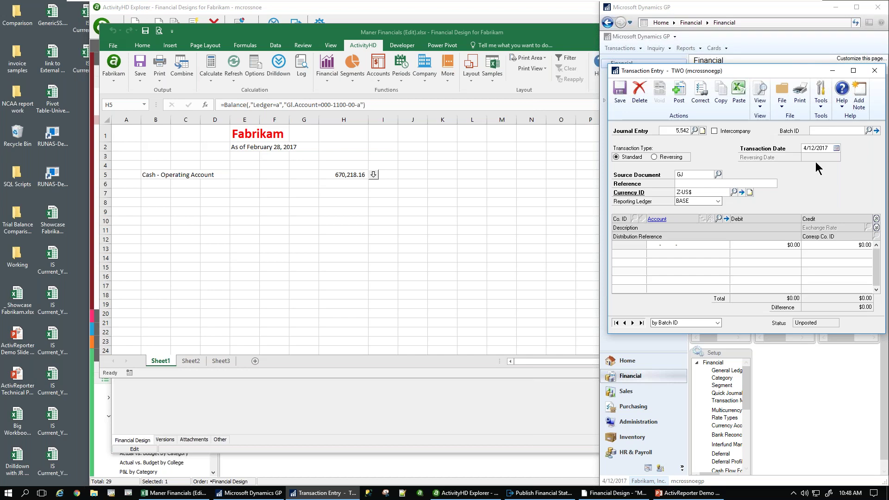
text(A)
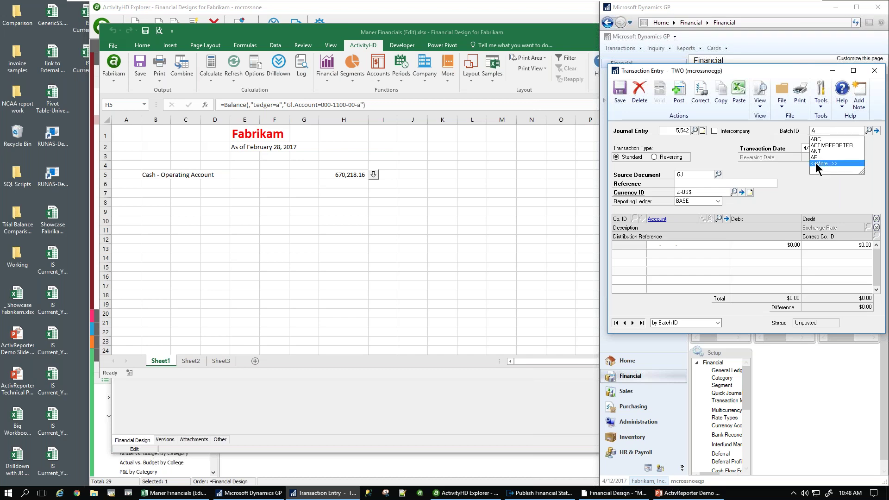
text(BC)
key(Tab)
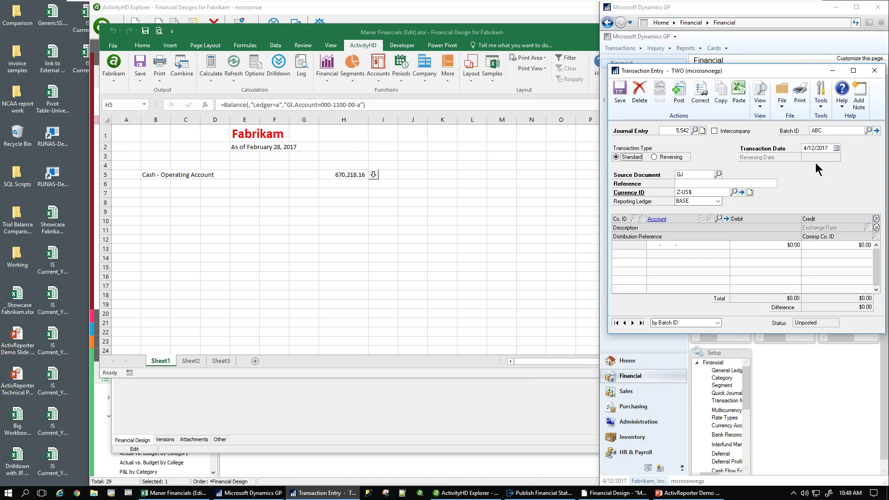
click(690, 183)
- Add a distribution line debiting the Cash - Operating Account, 000-1100-00, for $1,000,000.00
click(654, 248)
click(719, 218)
double_click(688, 196)
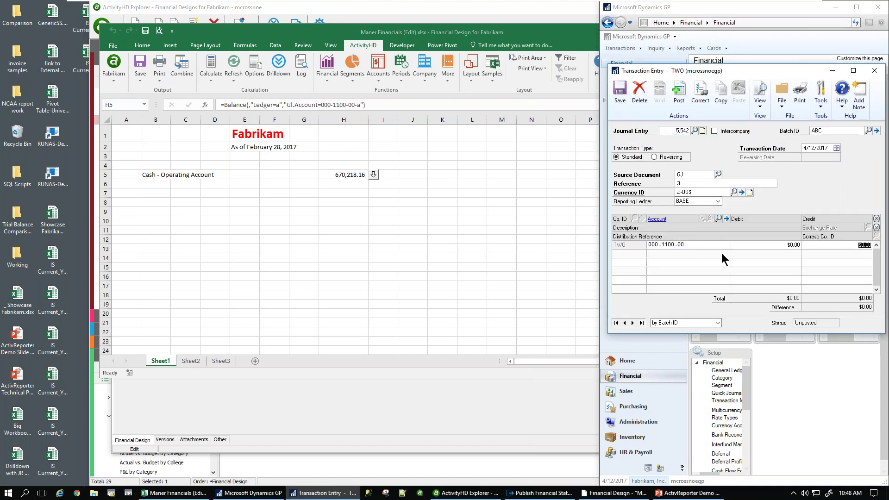
text(1,000,000.00)
key(Tab)
key(Tab)
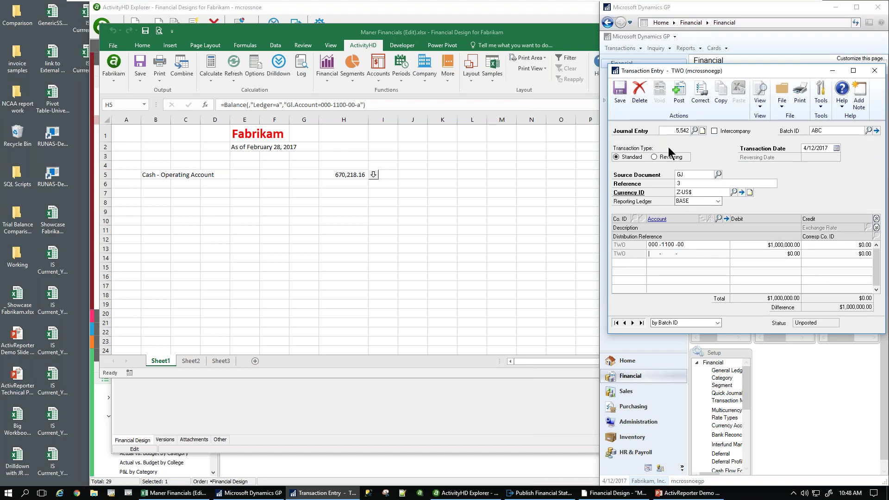
- Add an offsetting $1,000,000.00 credit to the Cash - Payroll account, 000-1110-00, and save the journal entry
click(718, 218)
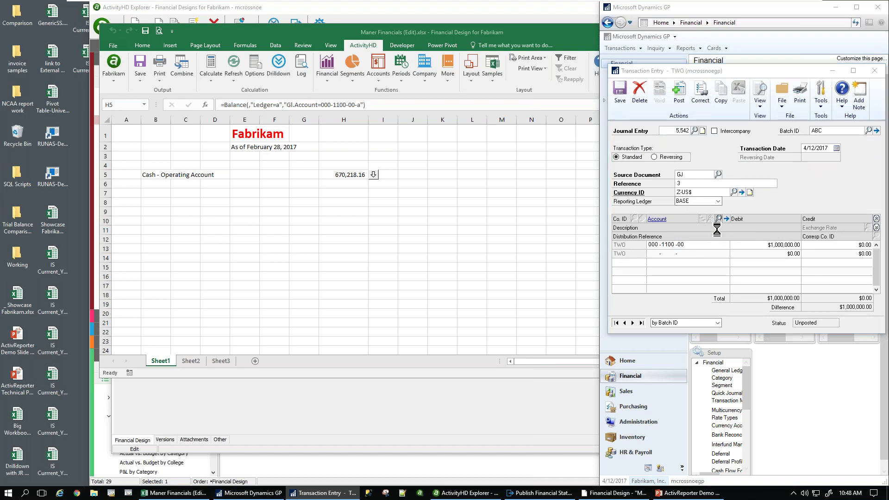
double_click(653, 258)
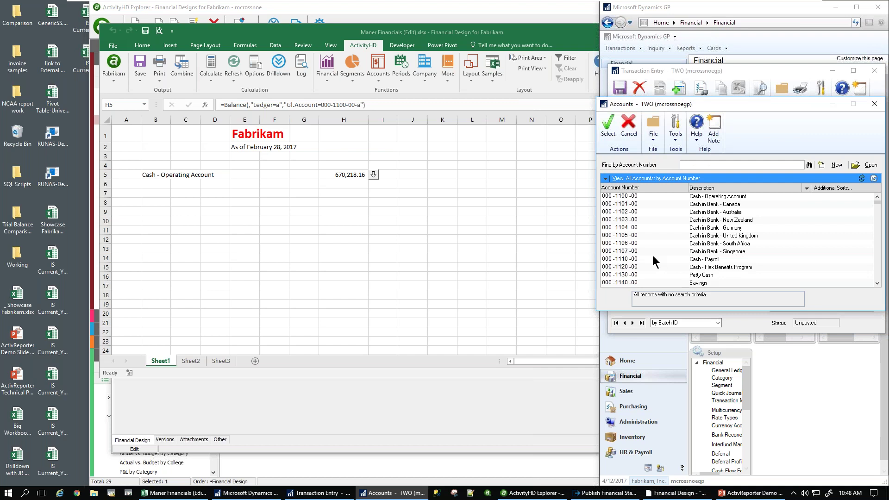
key(Tab)
click(837, 255)
text(1,000,000.00)
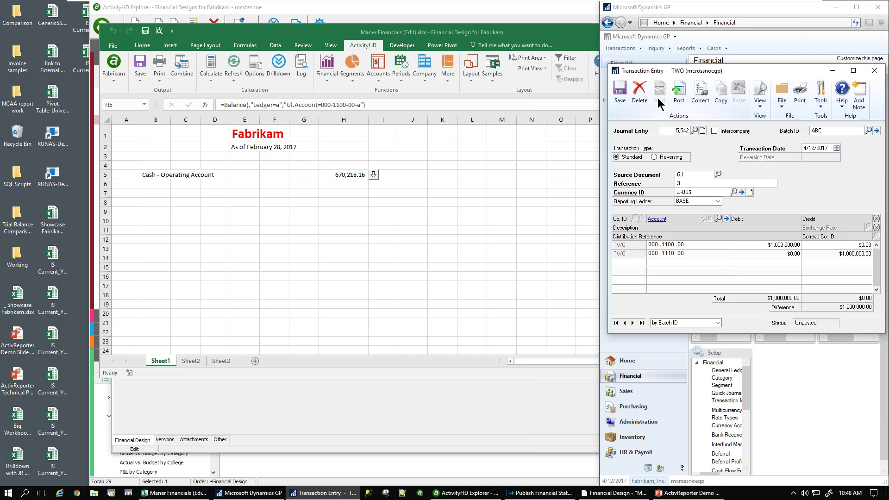
click(619, 92)
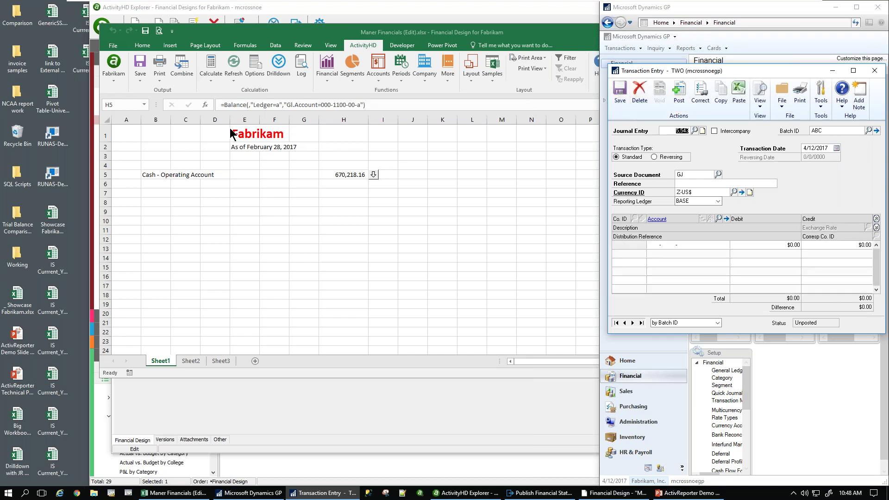
- Check the reporting period in the Maner Financials workbook options in Excel and recalculate the workbook
click(255, 76)
click(255, 77)
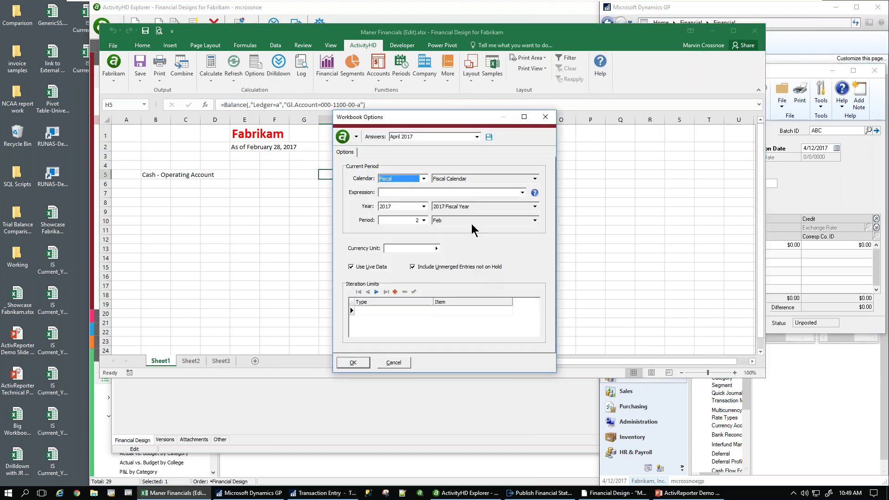
click(545, 116)
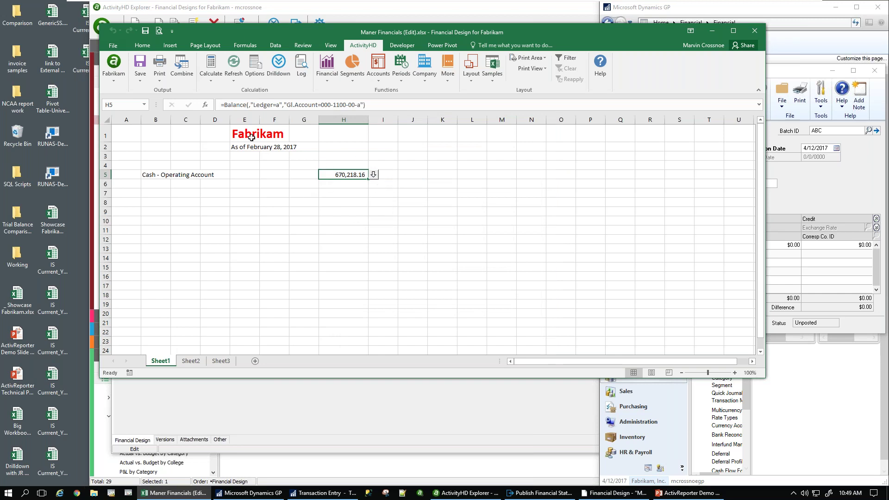
click(210, 78)
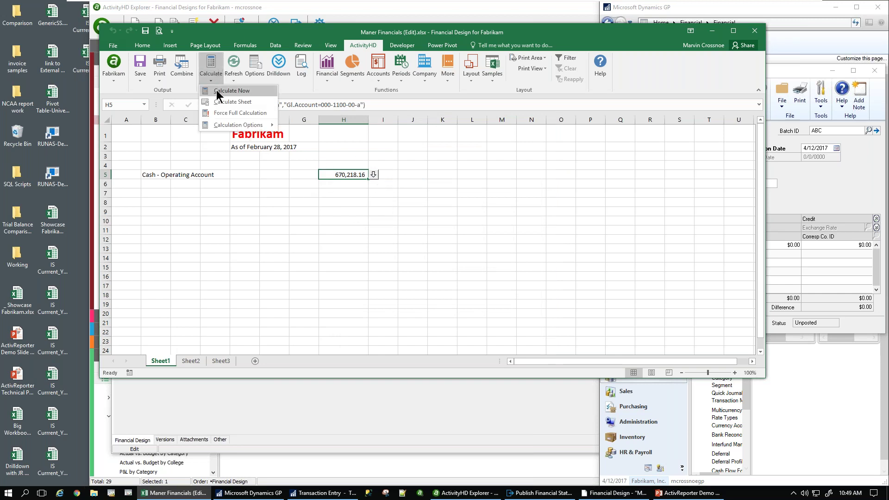
click(217, 91)
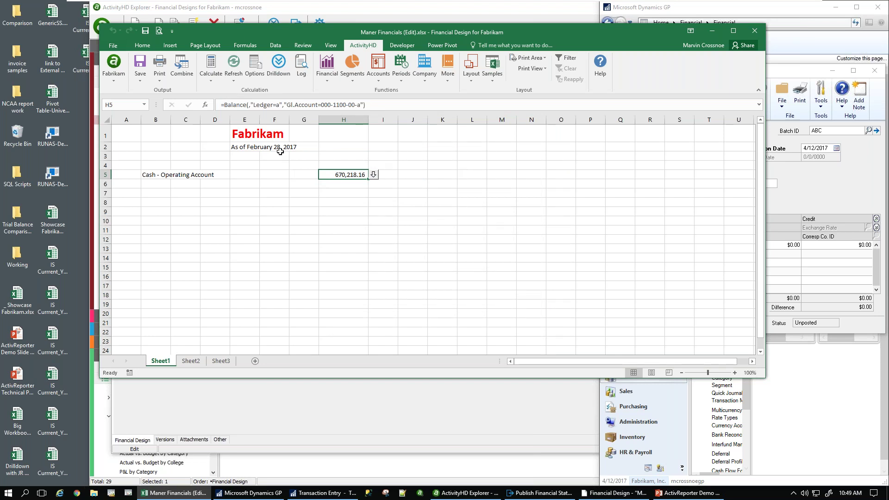
- Recall the saved journal entry in Dynamics GP, set its transaction date to 2/1/2017, and save it
click(826, 191)
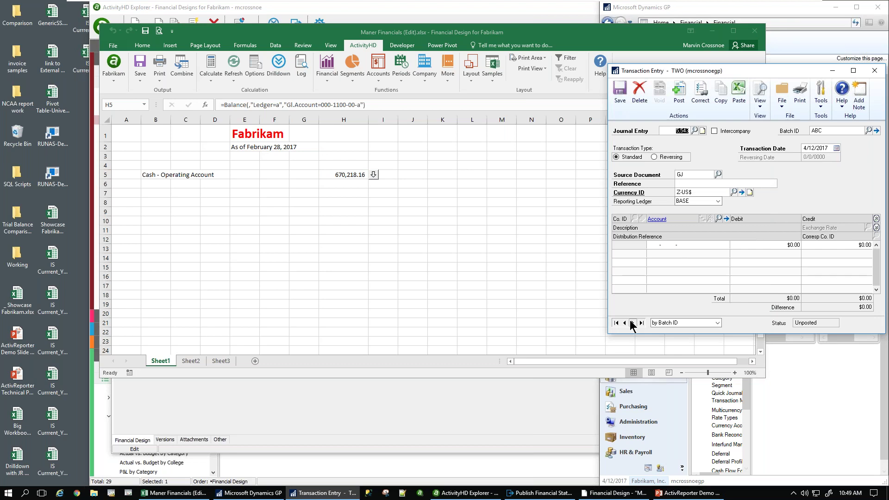
click(624, 322)
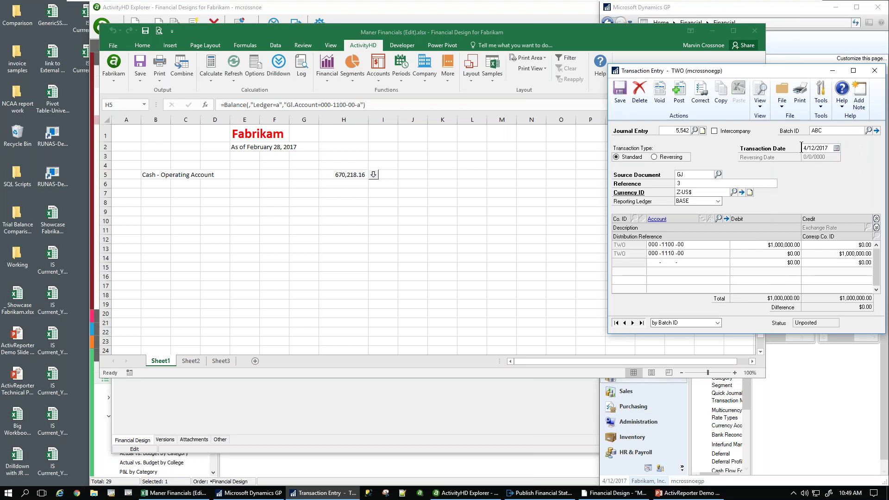
click(816, 149)
click(620, 92)
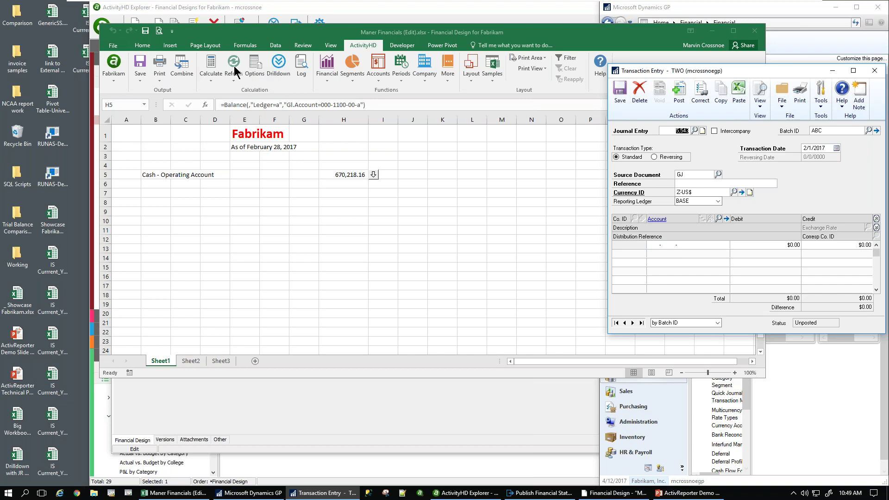
- Recalculate the Maner Financials workbook in Excel and close it with its changes saved
click(212, 67)
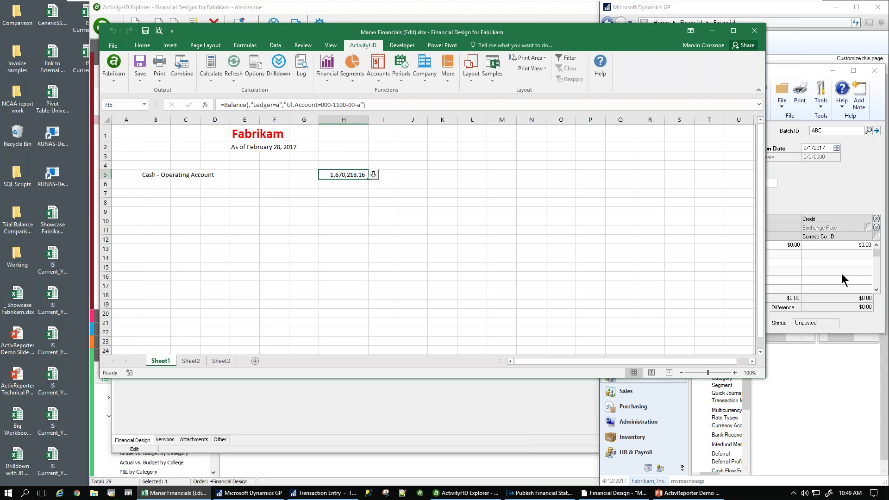
click(754, 31)
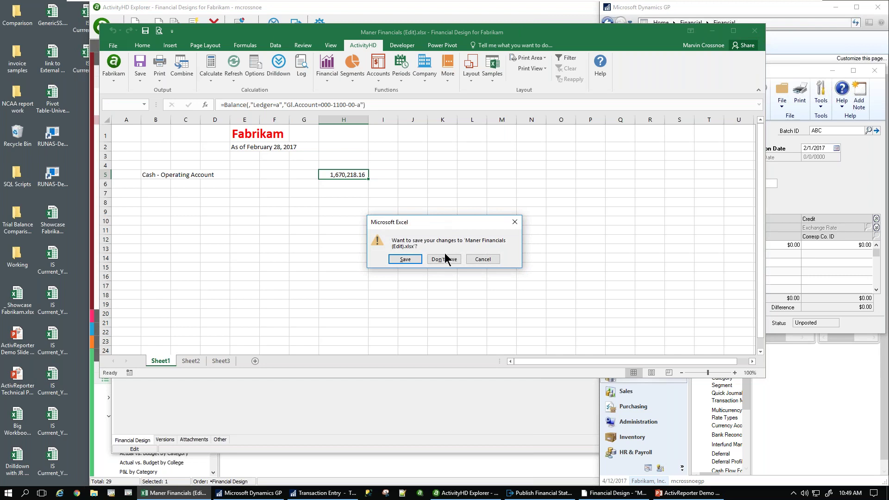
click(406, 259)
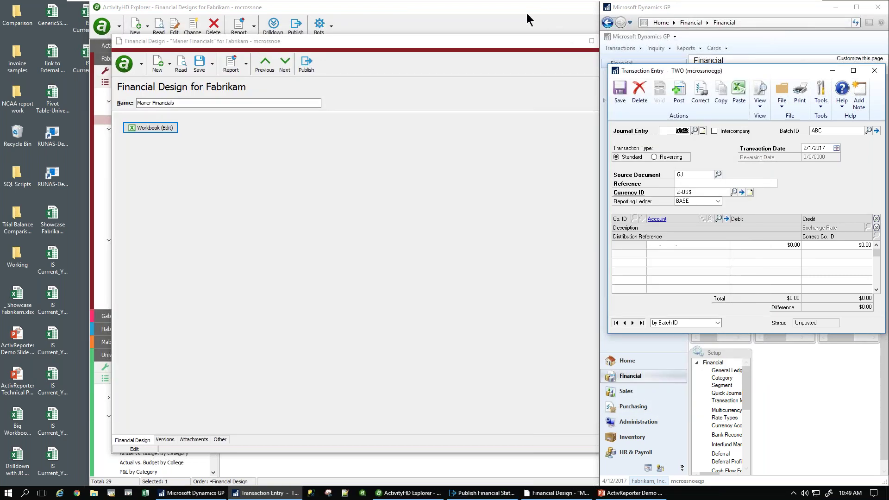
- Switch to the ActivReporter demo deck in PowerPoint and present the Pricing (unit) slide full screen
click(526, 13)
click(633, 7)
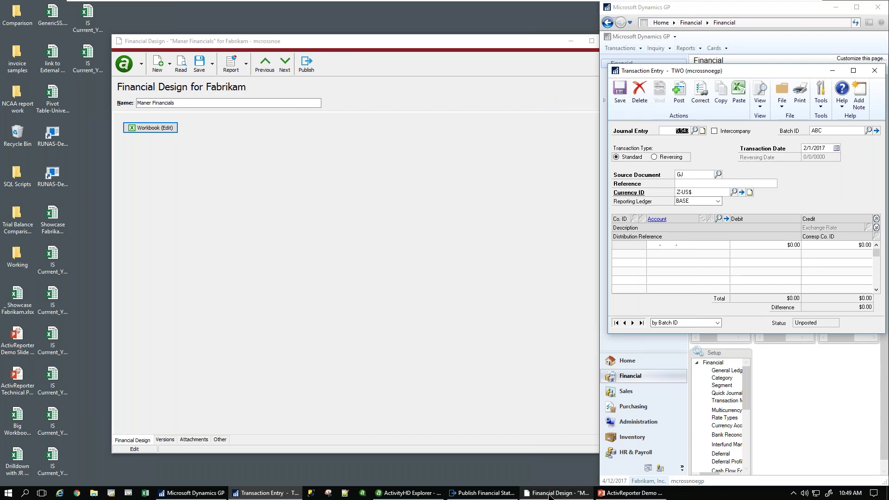
click(629, 493)
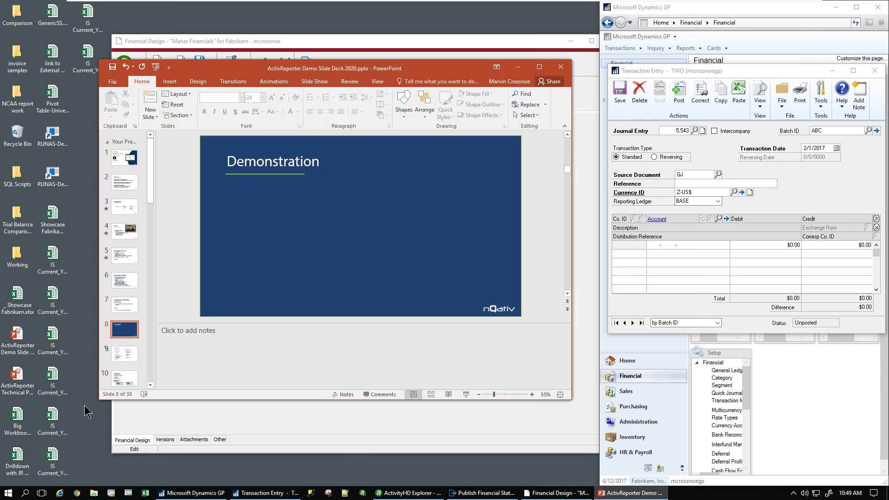
click(121, 356)
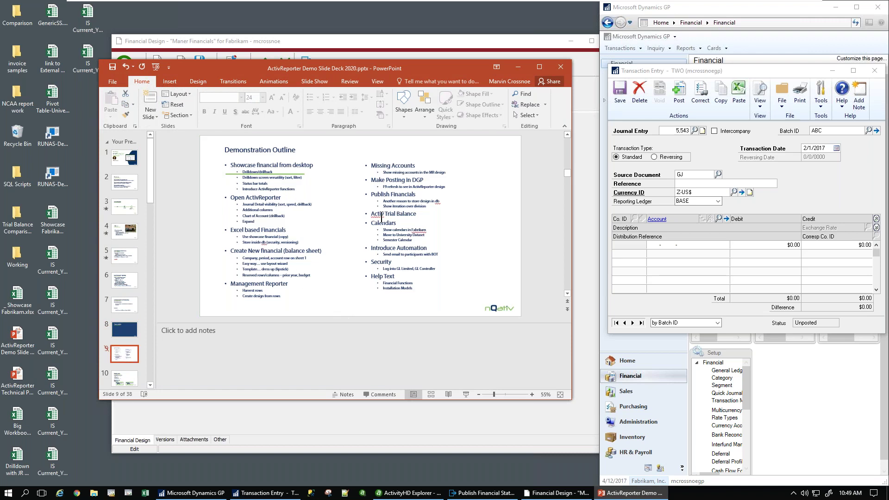
click(115, 381)
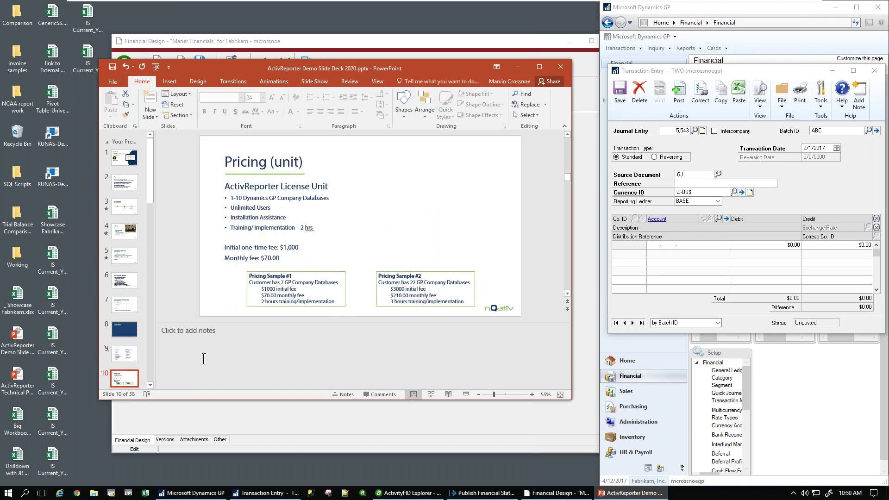
click(465, 394)
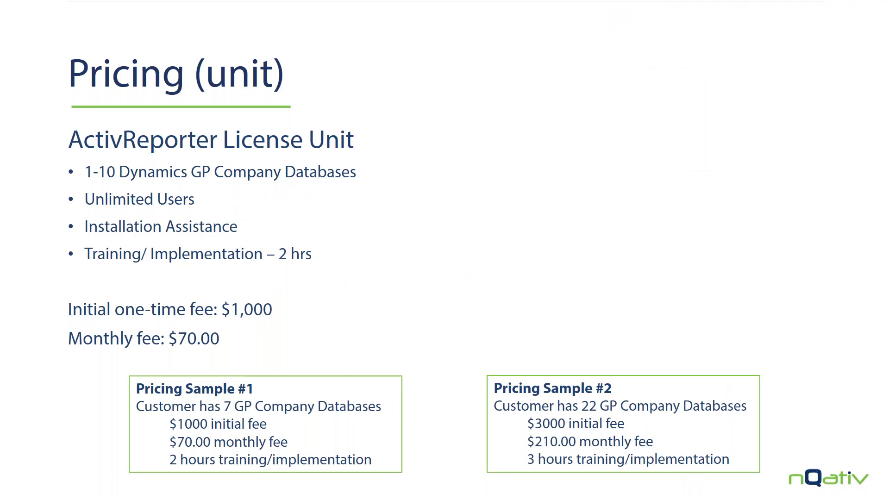
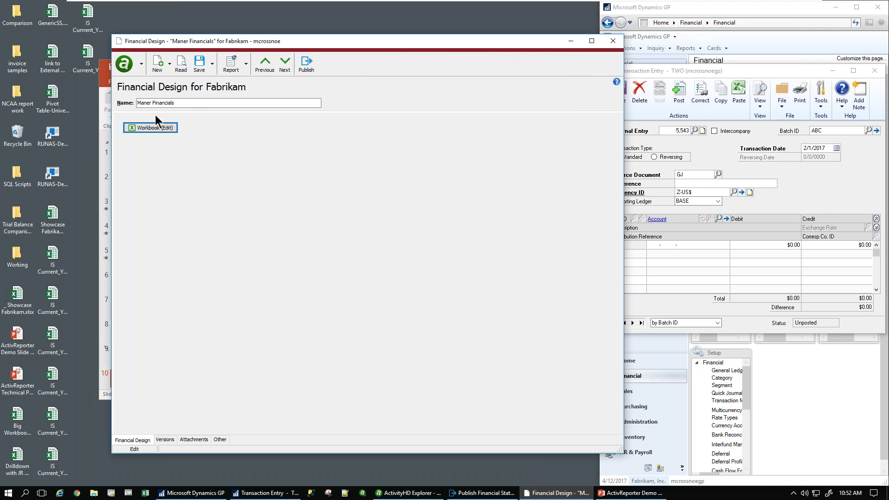
- Close the Maner Financials design with its changes saved and cancel the Publish Financial Statements wizard
click(614, 42)
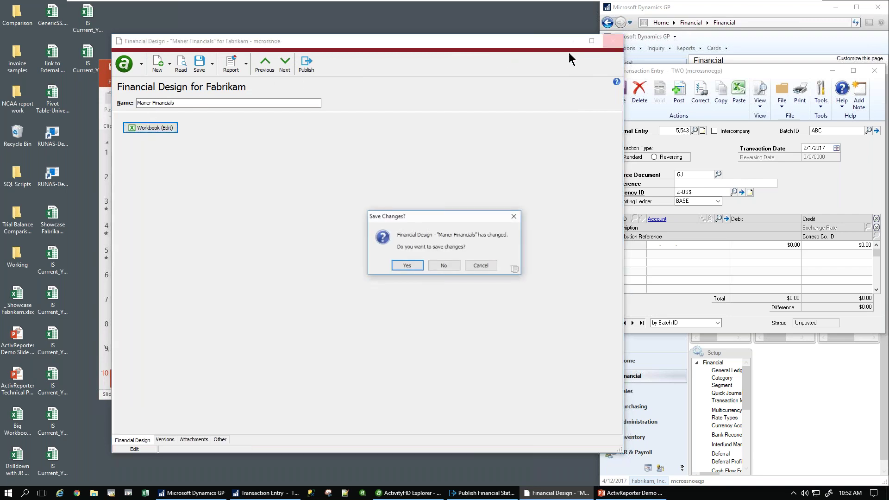
click(406, 266)
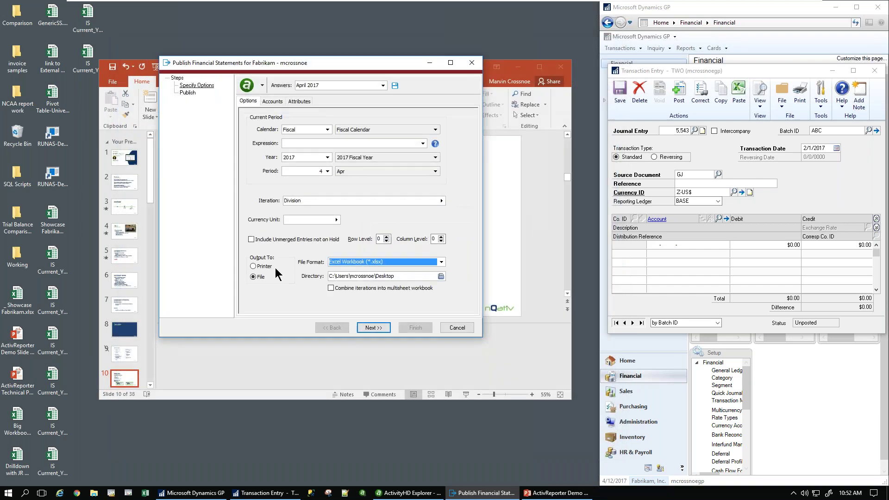
click(449, 328)
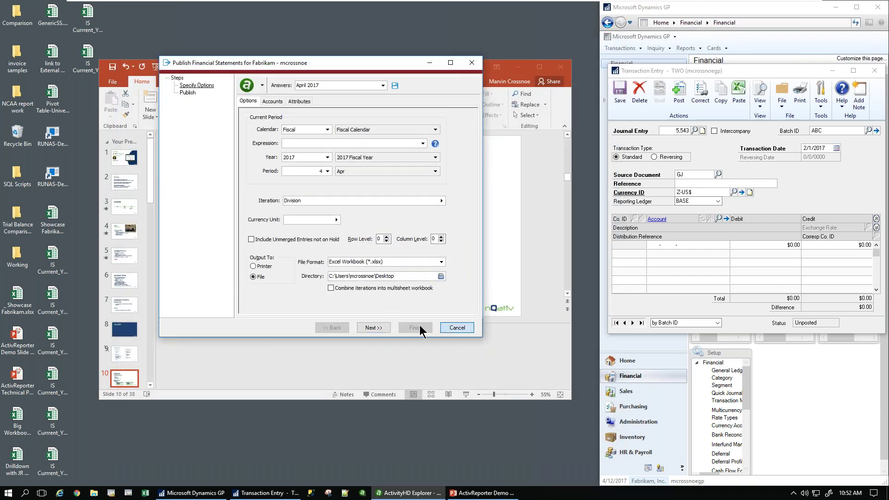
click(518, 67)
- Open the NCAA Report (Required Format) design from University's financial designs and load its workbook in Excel for fiscal 2017, period 9
click(407, 493)
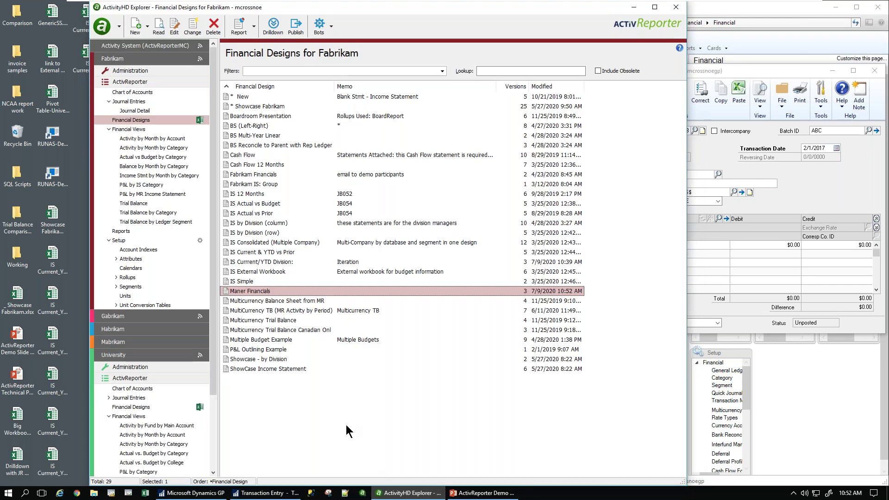
click(139, 409)
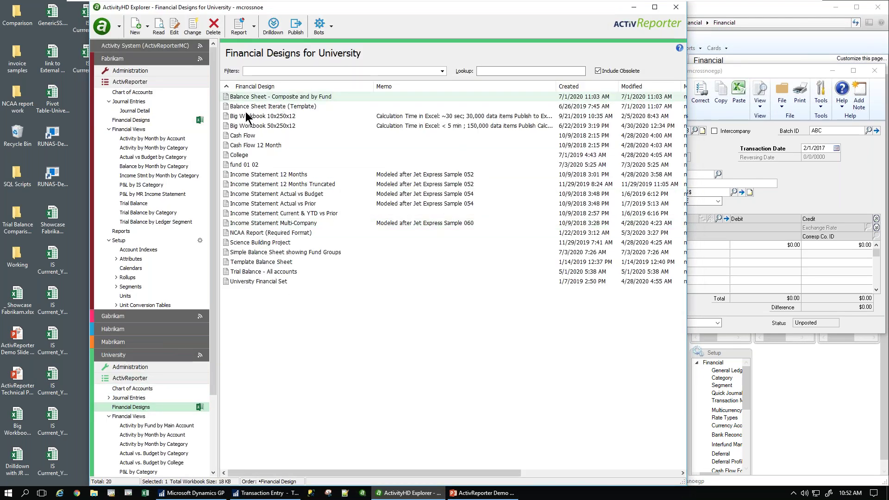
double_click(242, 236)
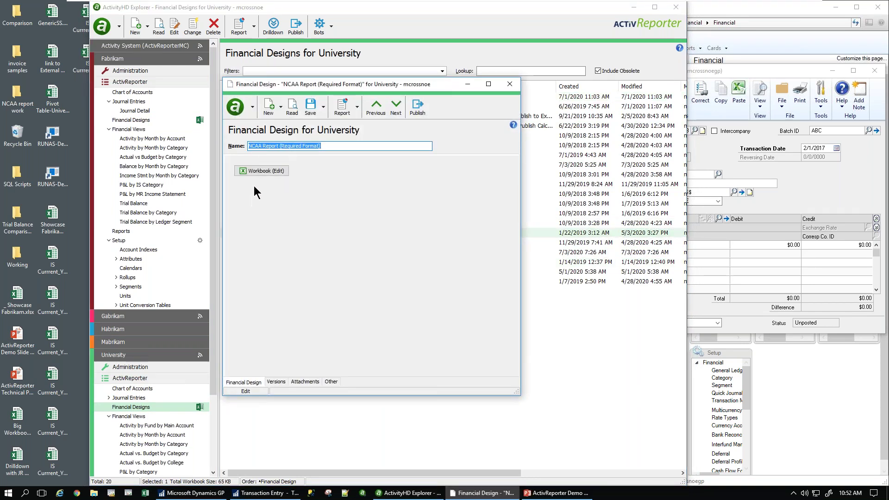
click(254, 171)
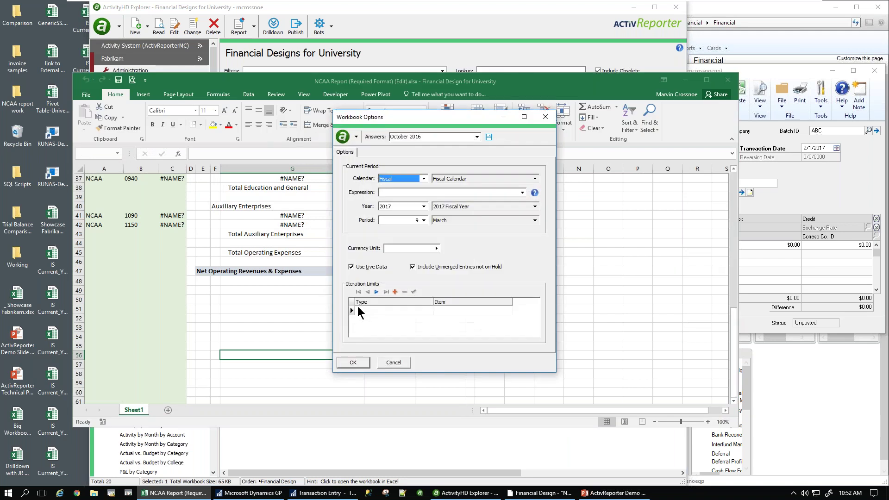
click(347, 363)
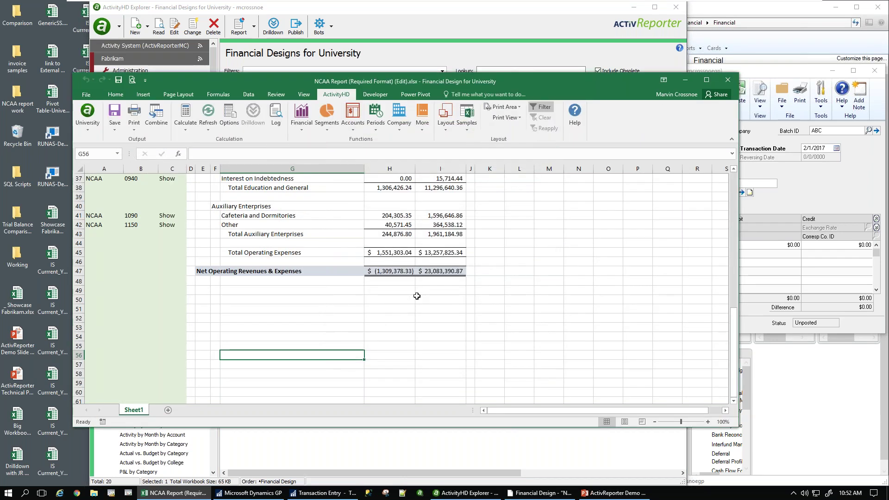
- Drill down into the March amount for Academic Support in the Statement of Activities, and close the journal detail
scroll(412, 282, up, 7)
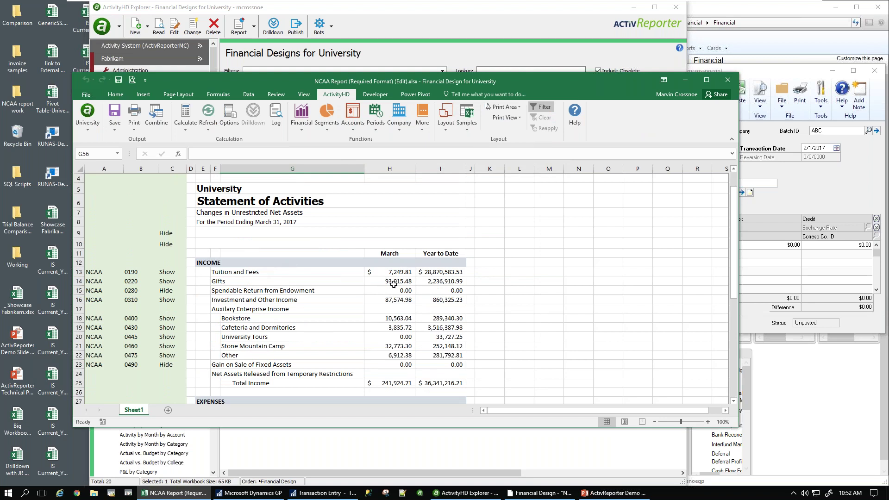
click(394, 283)
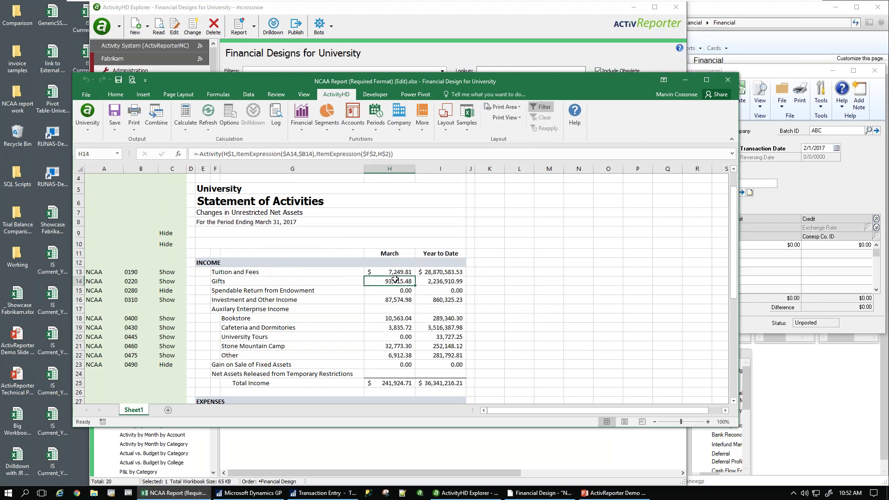
click(392, 347)
scroll(413, 323, down, 3)
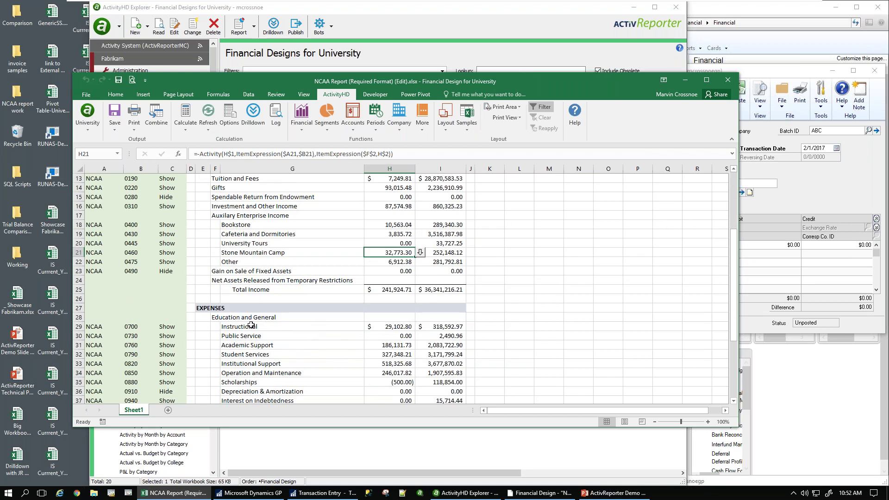
double_click(389, 346)
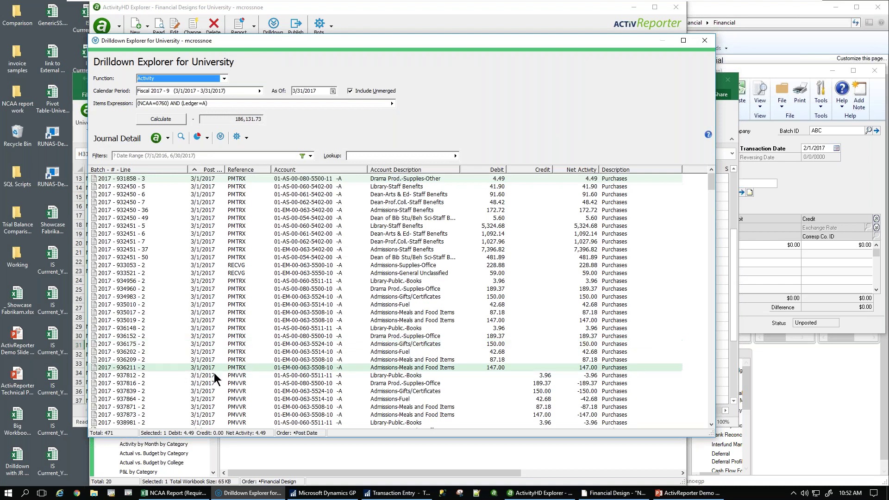
click(703, 41)
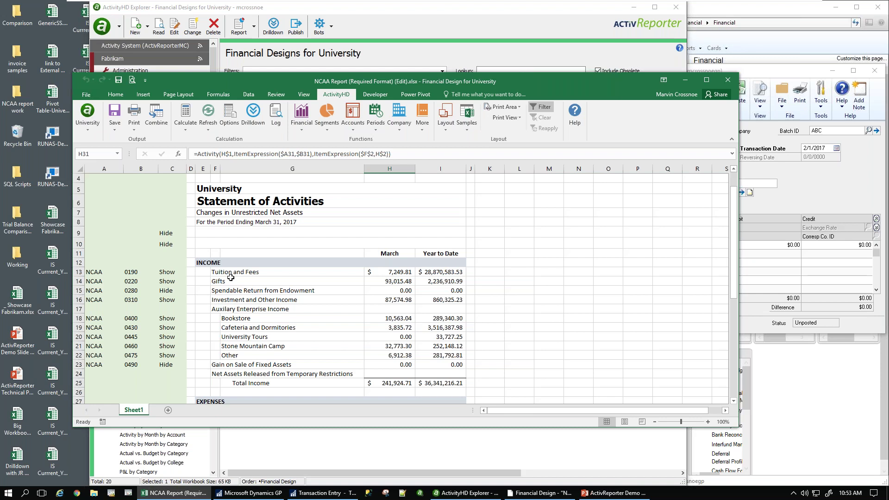
- Drill down into the March amount for Institutional Support under Education and General, and close the journal detail
click(392, 300)
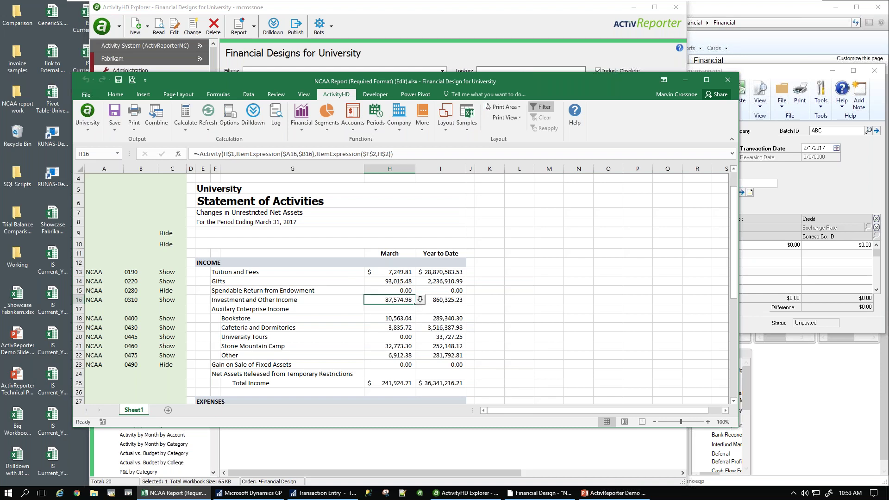
scroll(377, 351, down, 4)
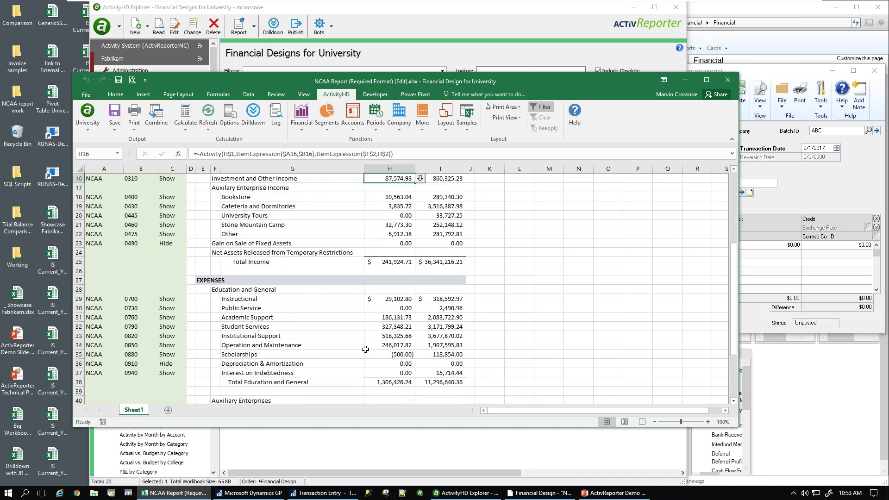
click(391, 338)
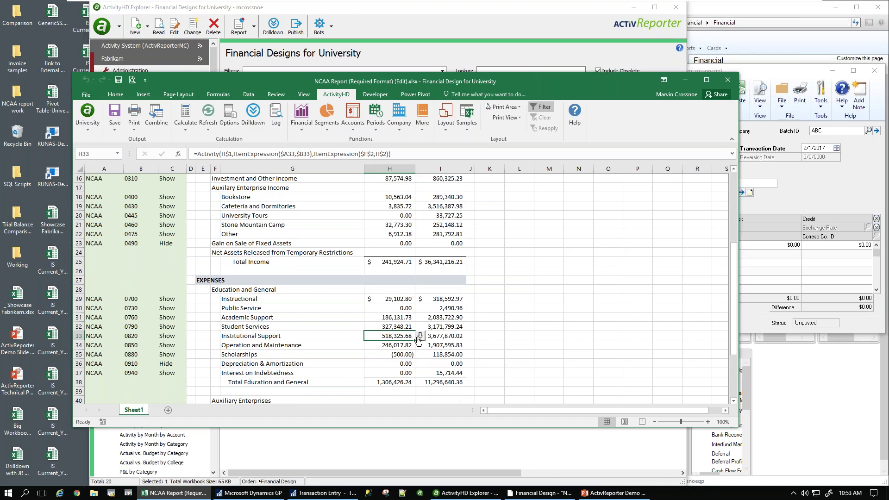
click(420, 337)
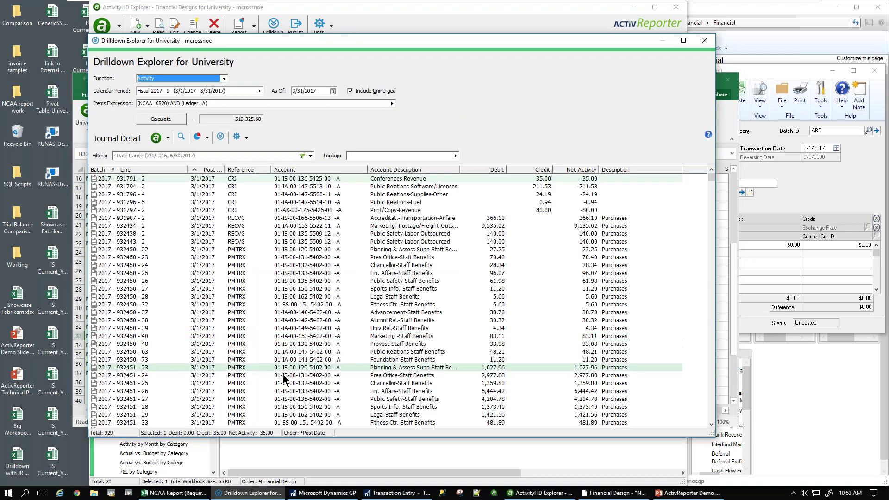
click(701, 42)
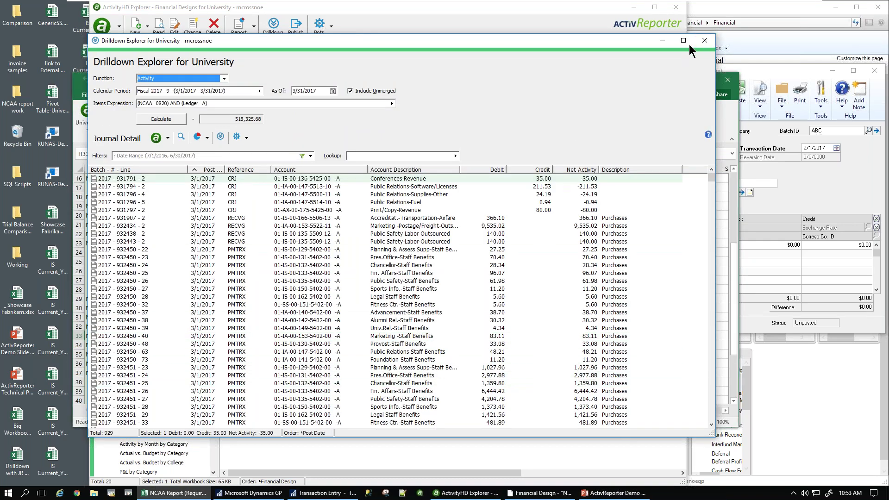
- Drill down into the March amount for Operation and Maintenance, and close the journal detail
click(410, 347)
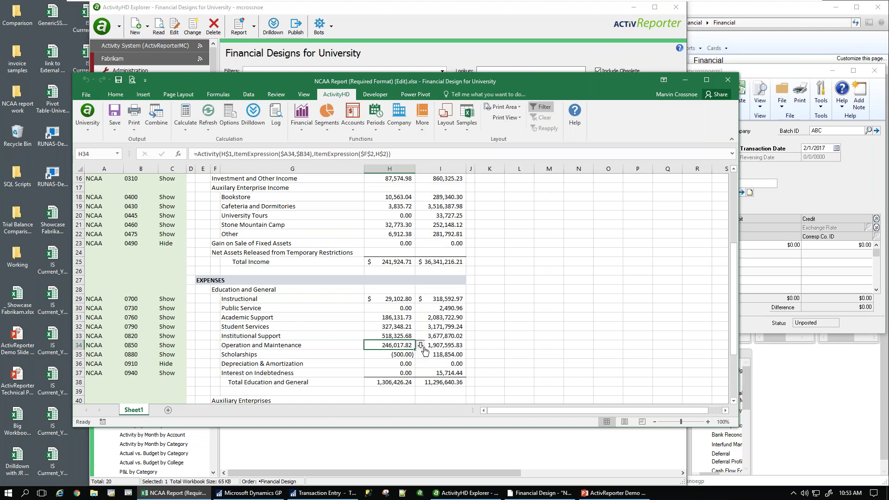
click(420, 345)
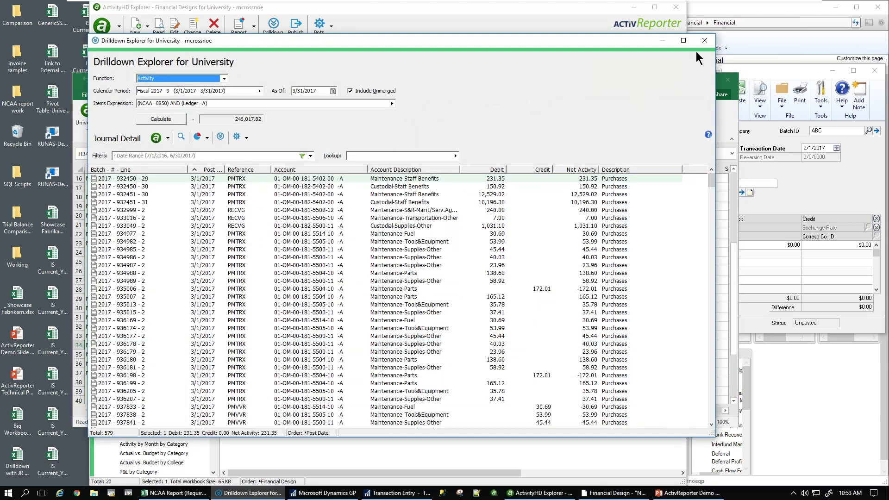
click(704, 41)
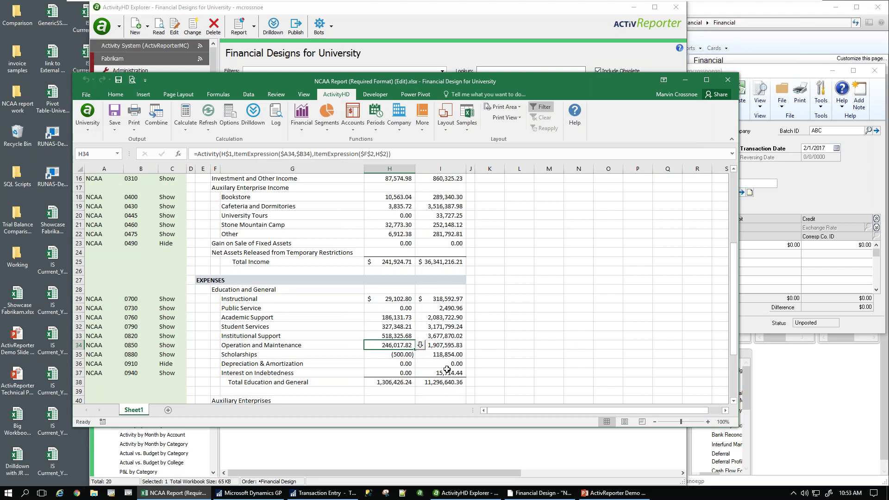
- Drill down into the Year to Date amount for Operation and Maintenance, and close the journal detail
scroll(467, 239, up, 4)
scroll(439, 278, down, 7)
click(438, 261)
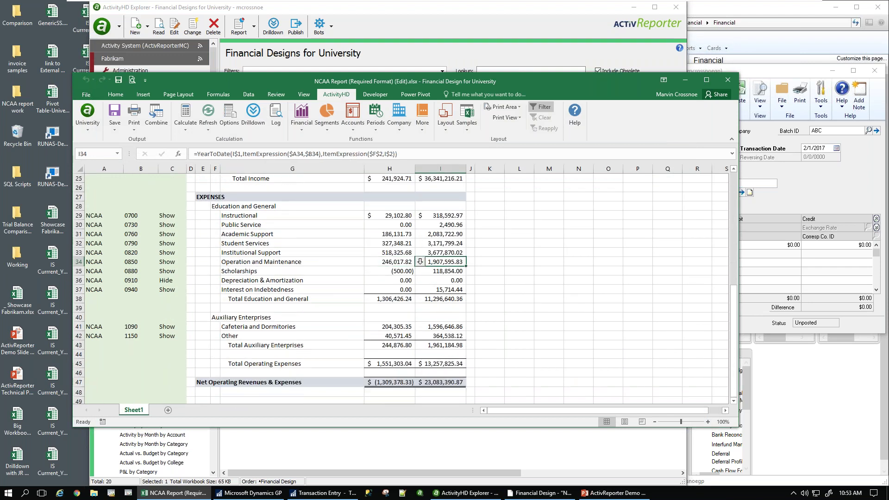
click(470, 262)
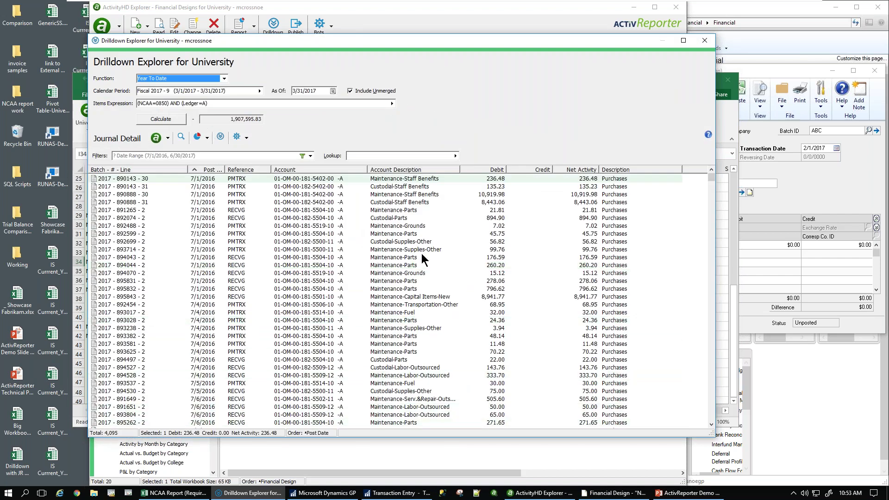
click(704, 41)
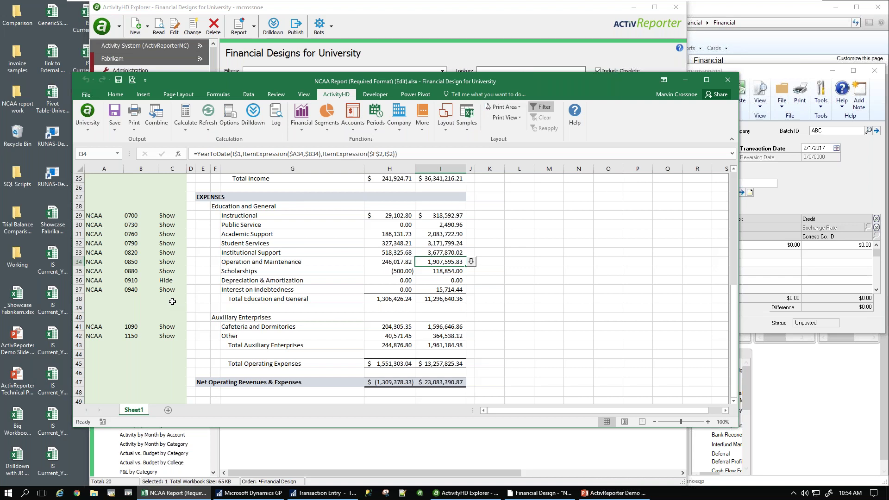
- Switch to ActivityHD Explorer and open the calendar list in University's ActivReporter setup
click(283, 456)
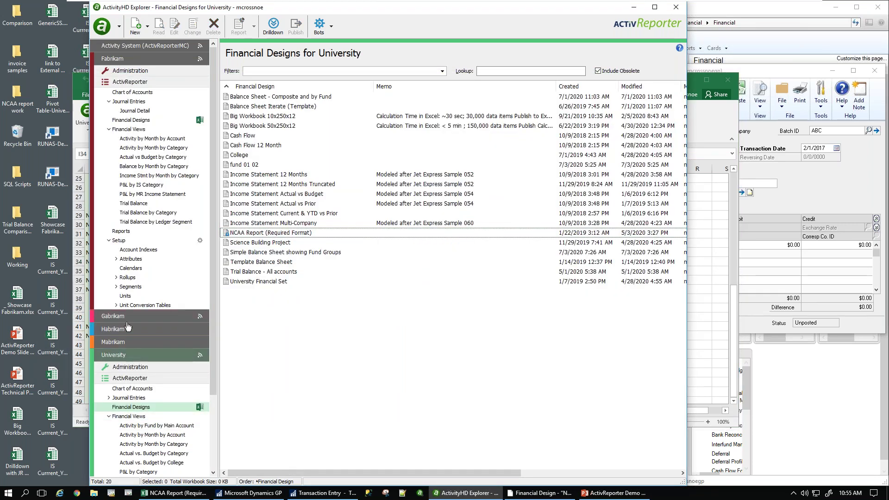
click(130, 269)
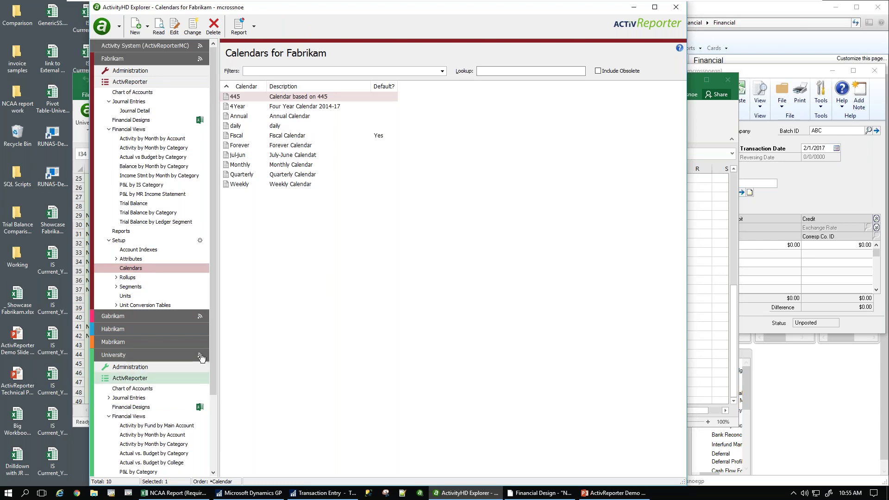
scroll(208, 352, down, 3)
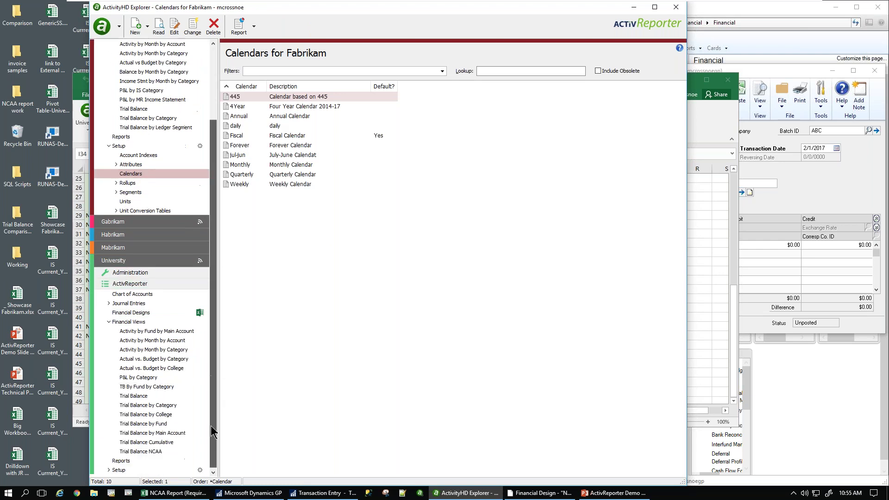
click(152, 455)
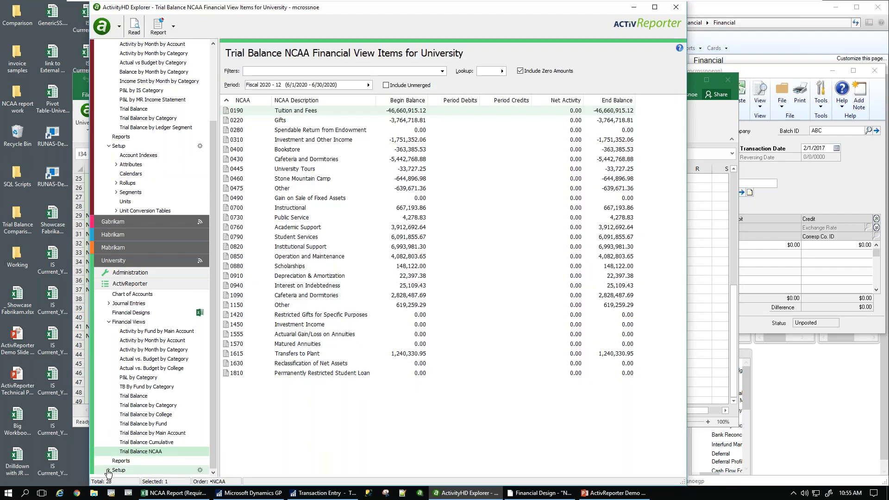
click(111, 470)
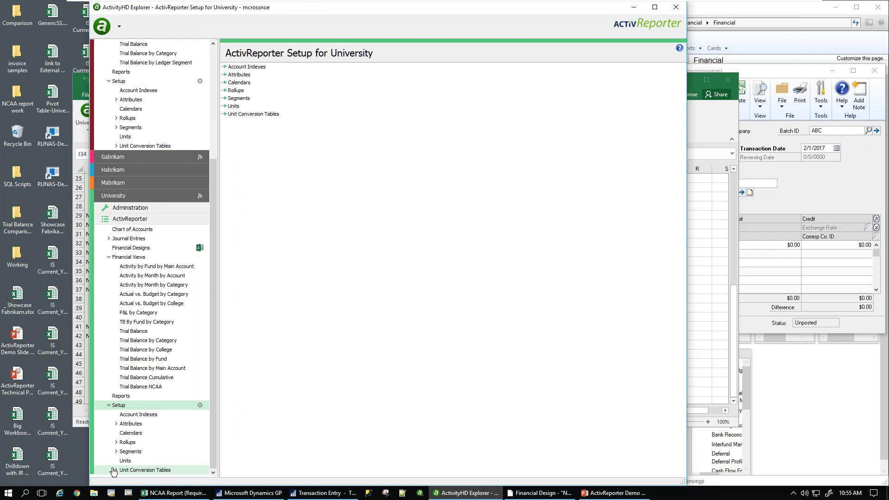
click(131, 432)
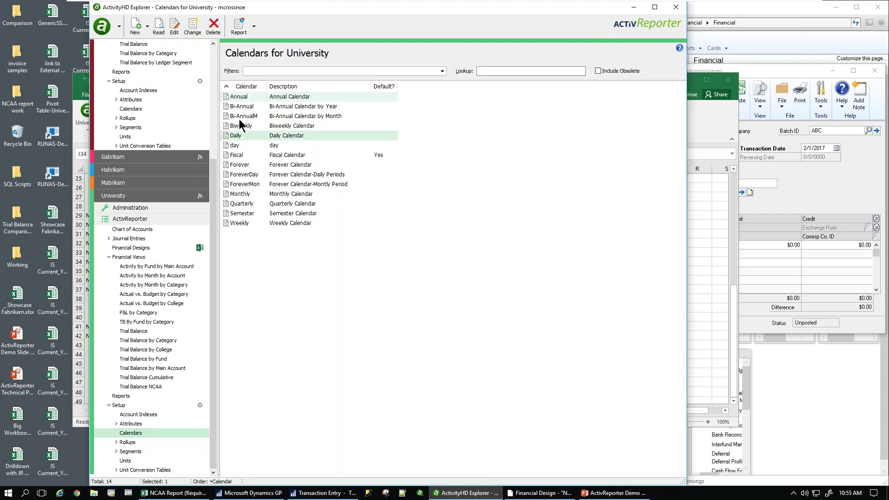
- Highlight University's Fiscal and Semester calendars in the list, and try to close ActivityHD Explorer
click(274, 156)
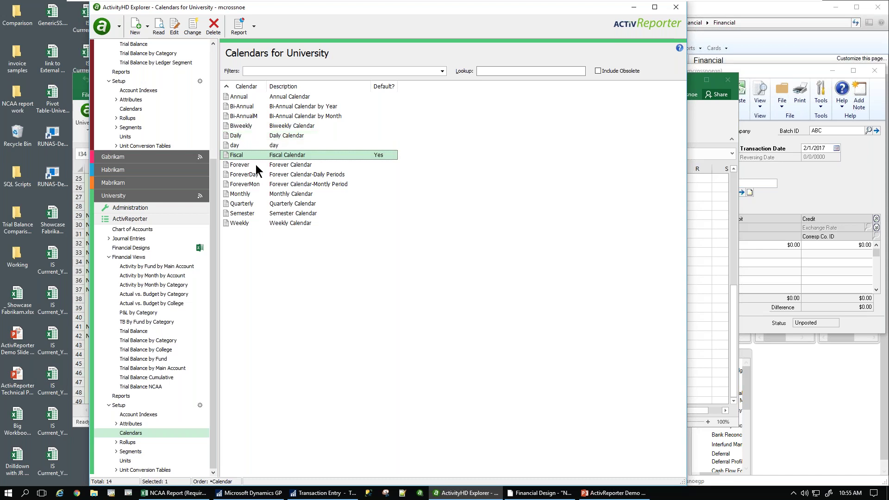
click(248, 213)
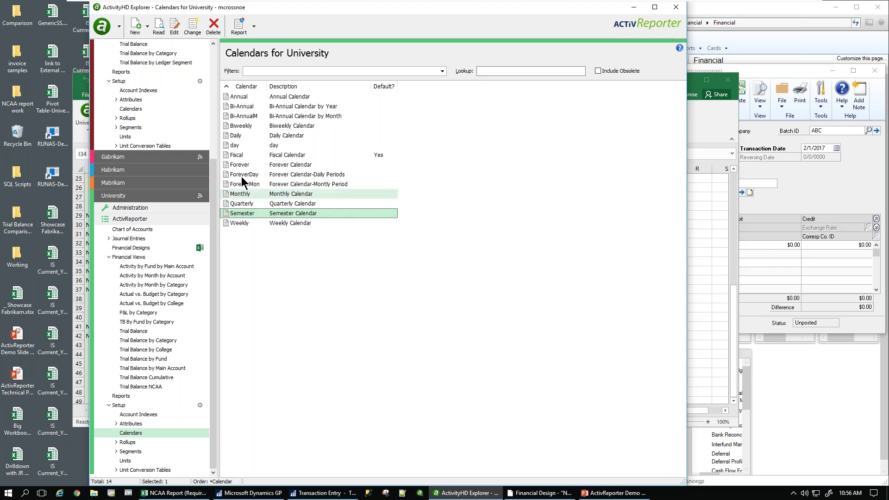
click(246, 155)
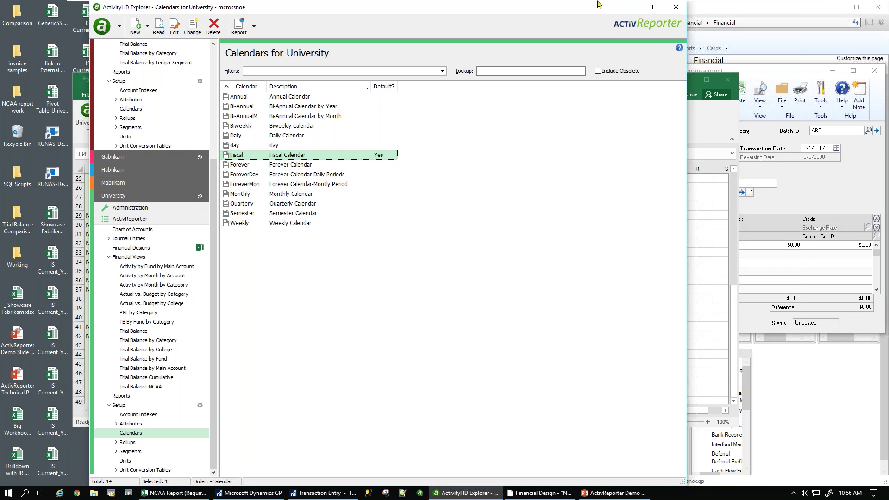
click(677, 7)
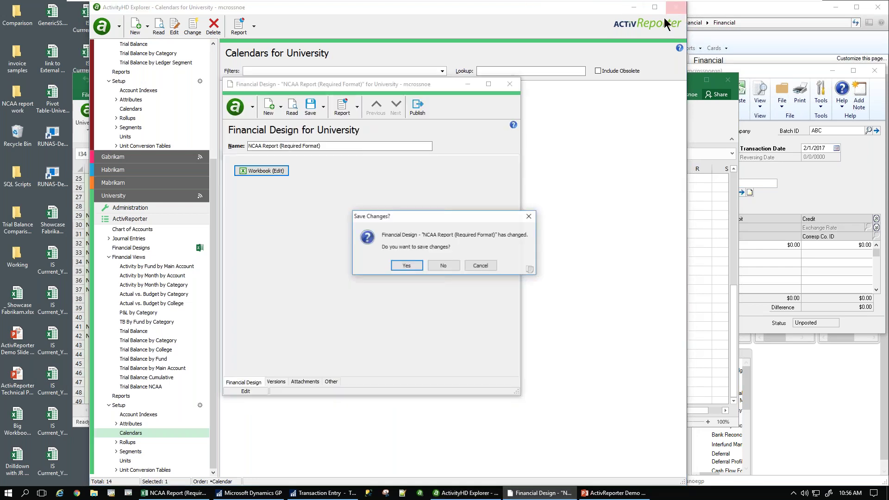
click(555, 496)
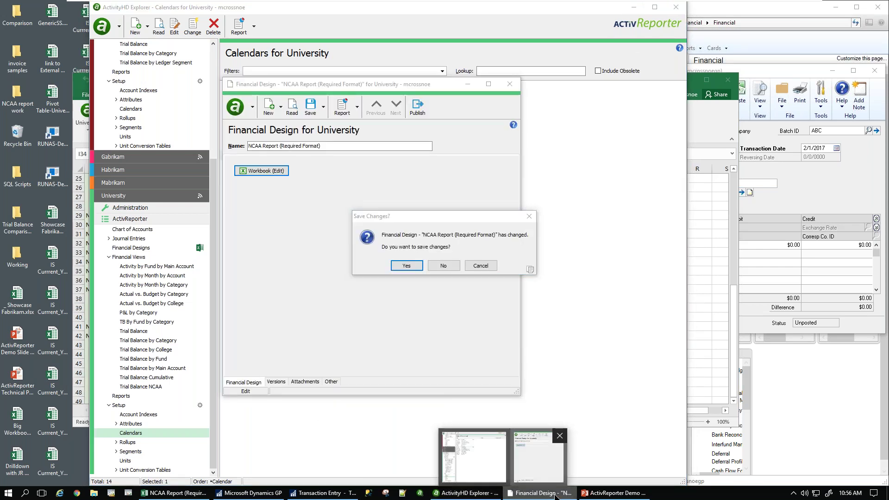
- Switch to the ActivReporter demo deck in PowerPoint and present slide 12, Next Steps, full screen
click(610, 495)
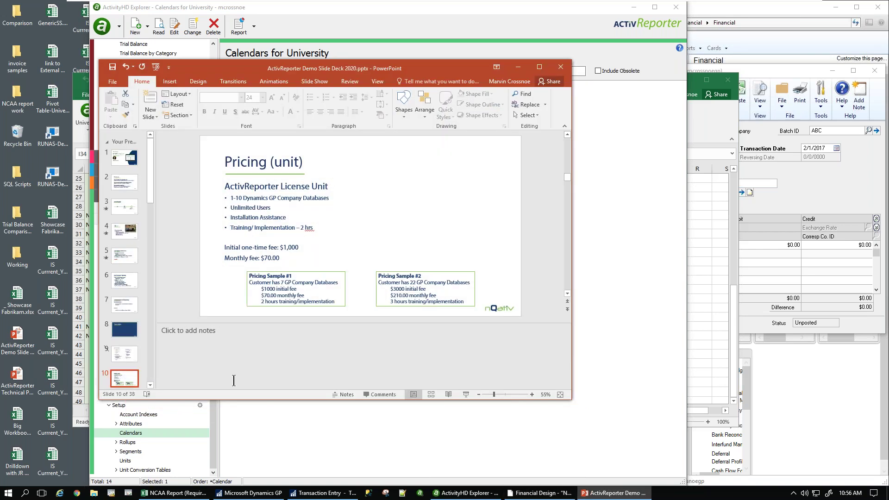
click(150, 385)
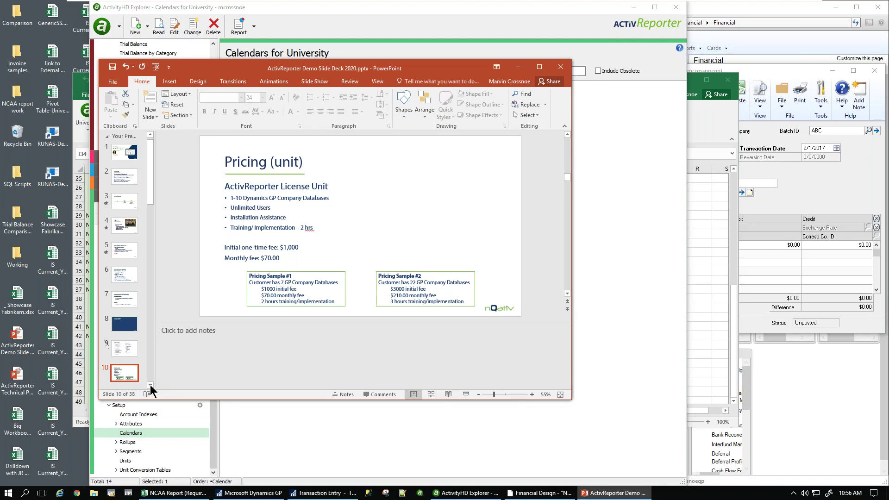
scroll(150, 385, down, 5)
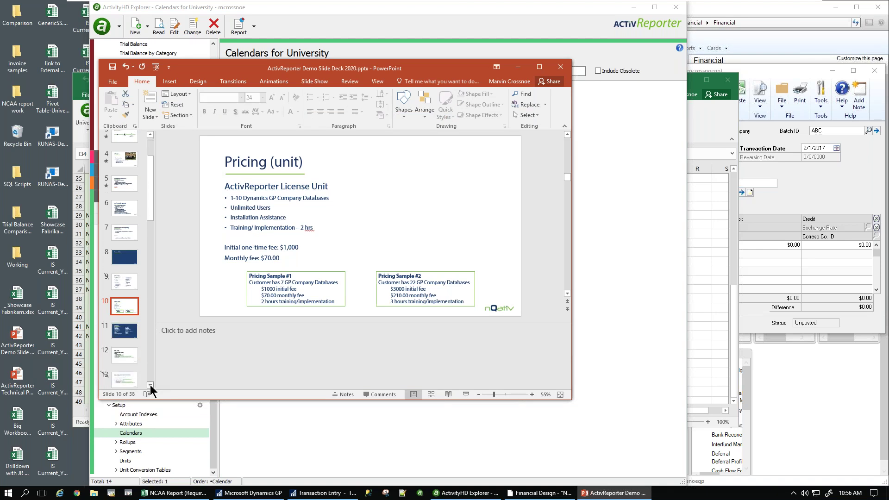
click(131, 337)
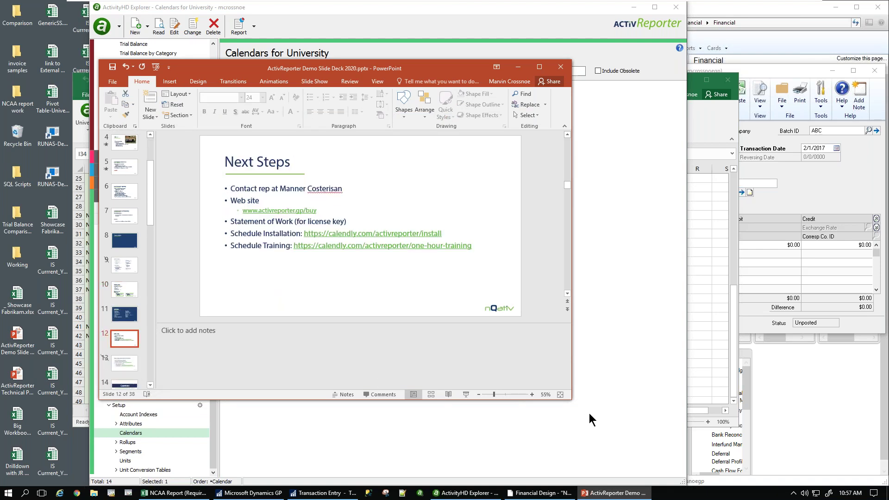
click(466, 394)
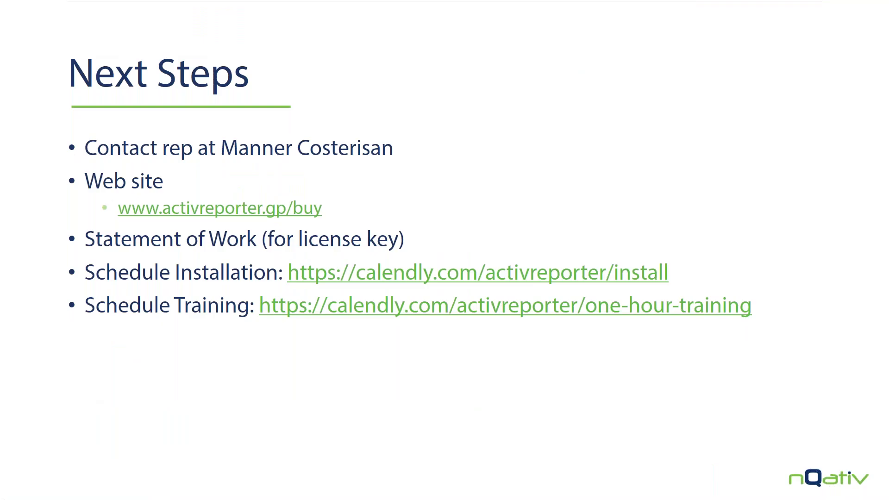